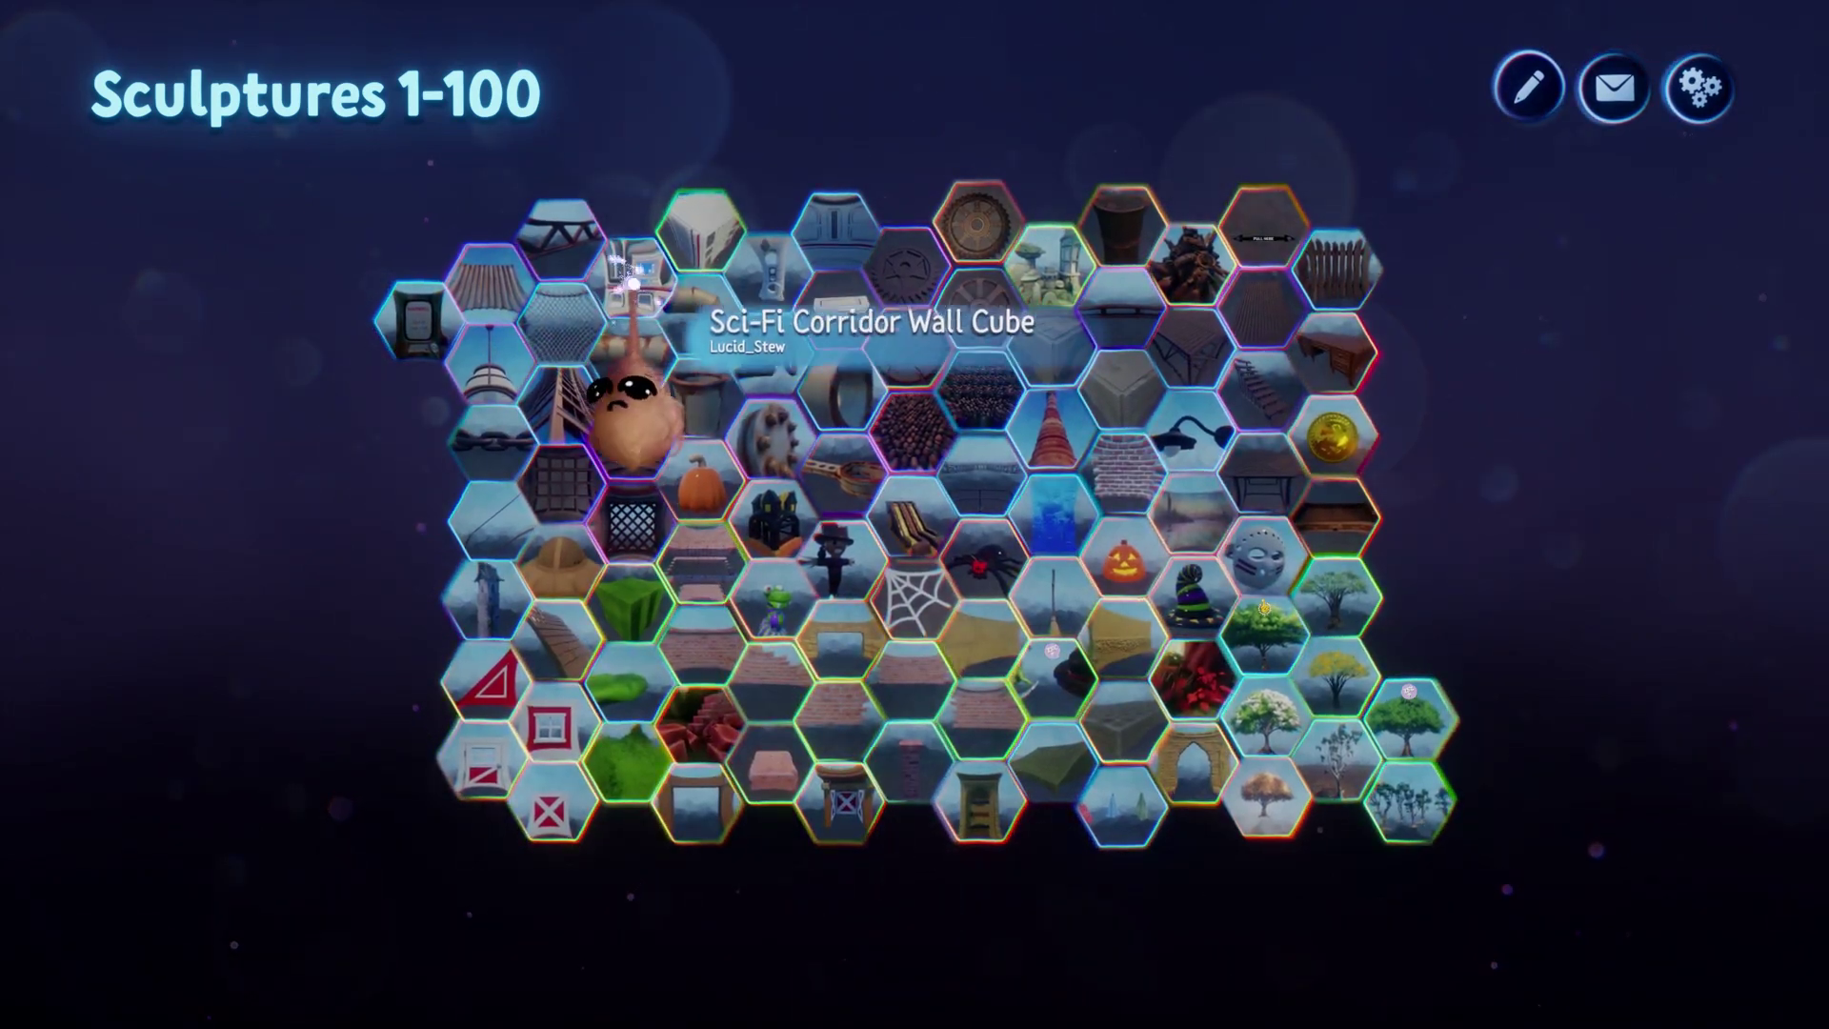
# Stamp the Sci-Fi Corridor Wall Cube from Sculptures 1-100 into the empty scene and check the thermometer bars.
pyautogui.click(637, 286)
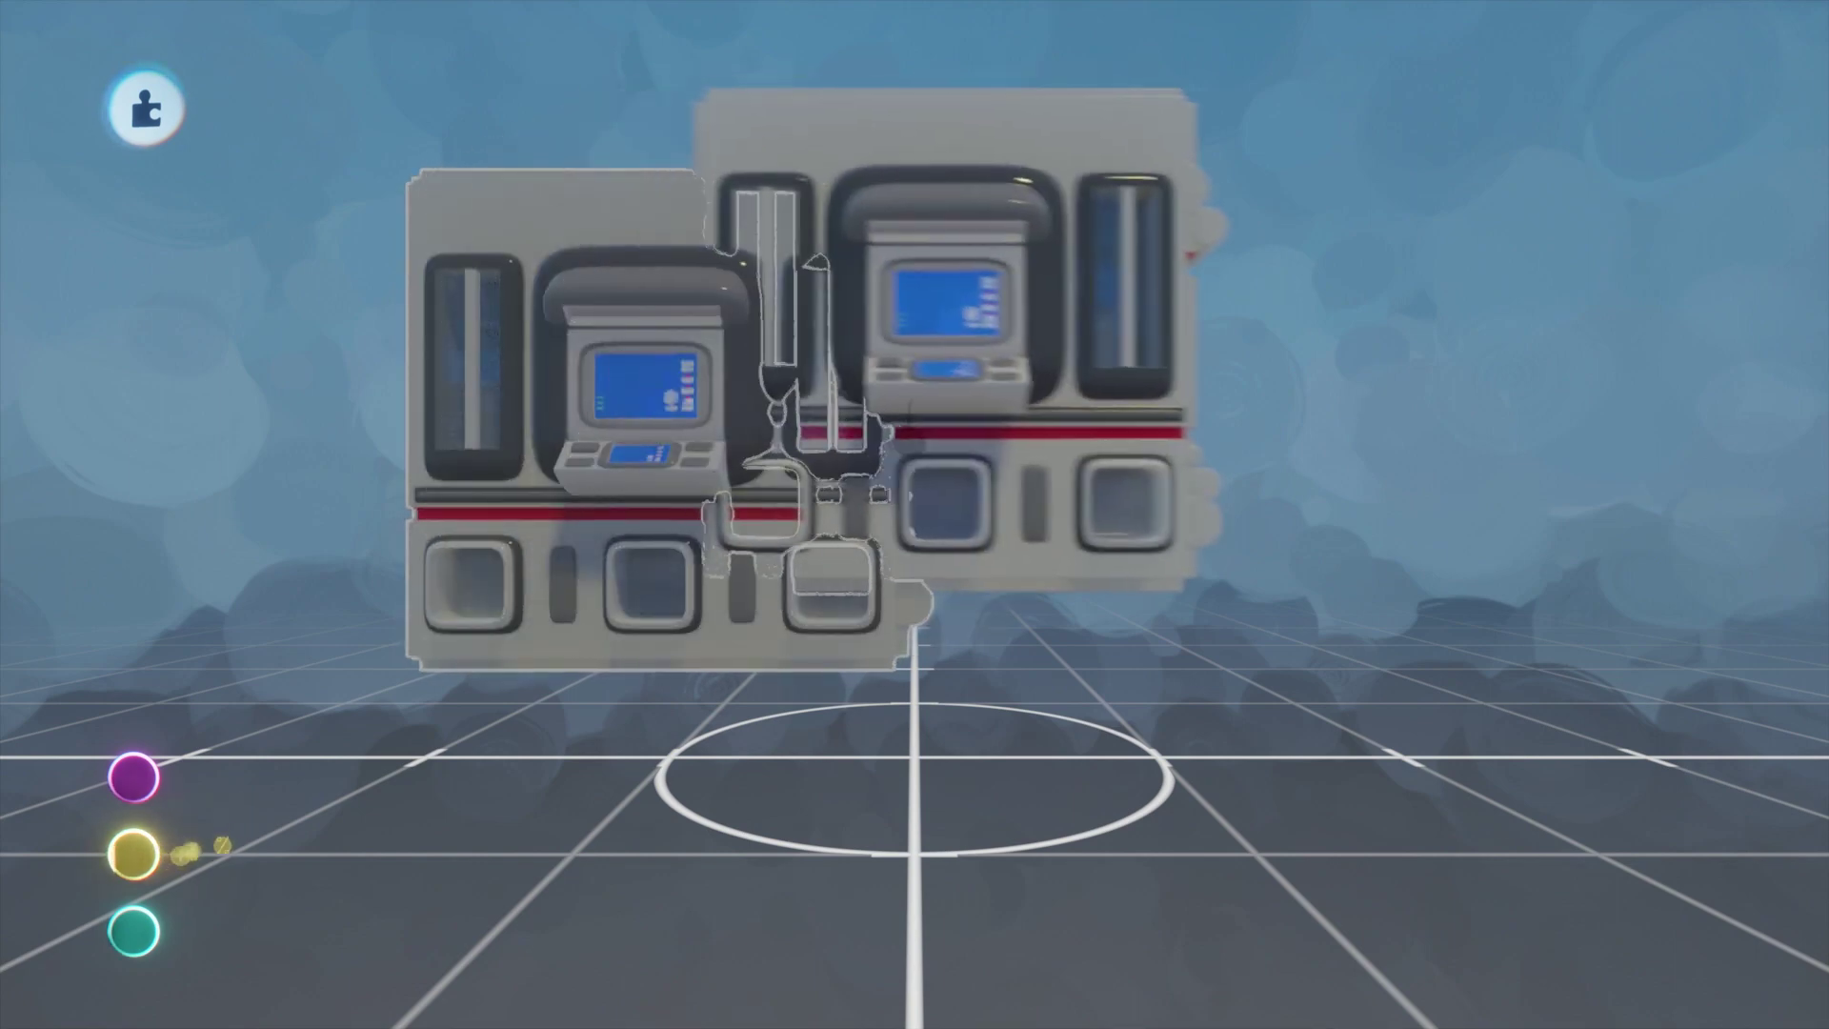
pyautogui.moveTo(136, 857)
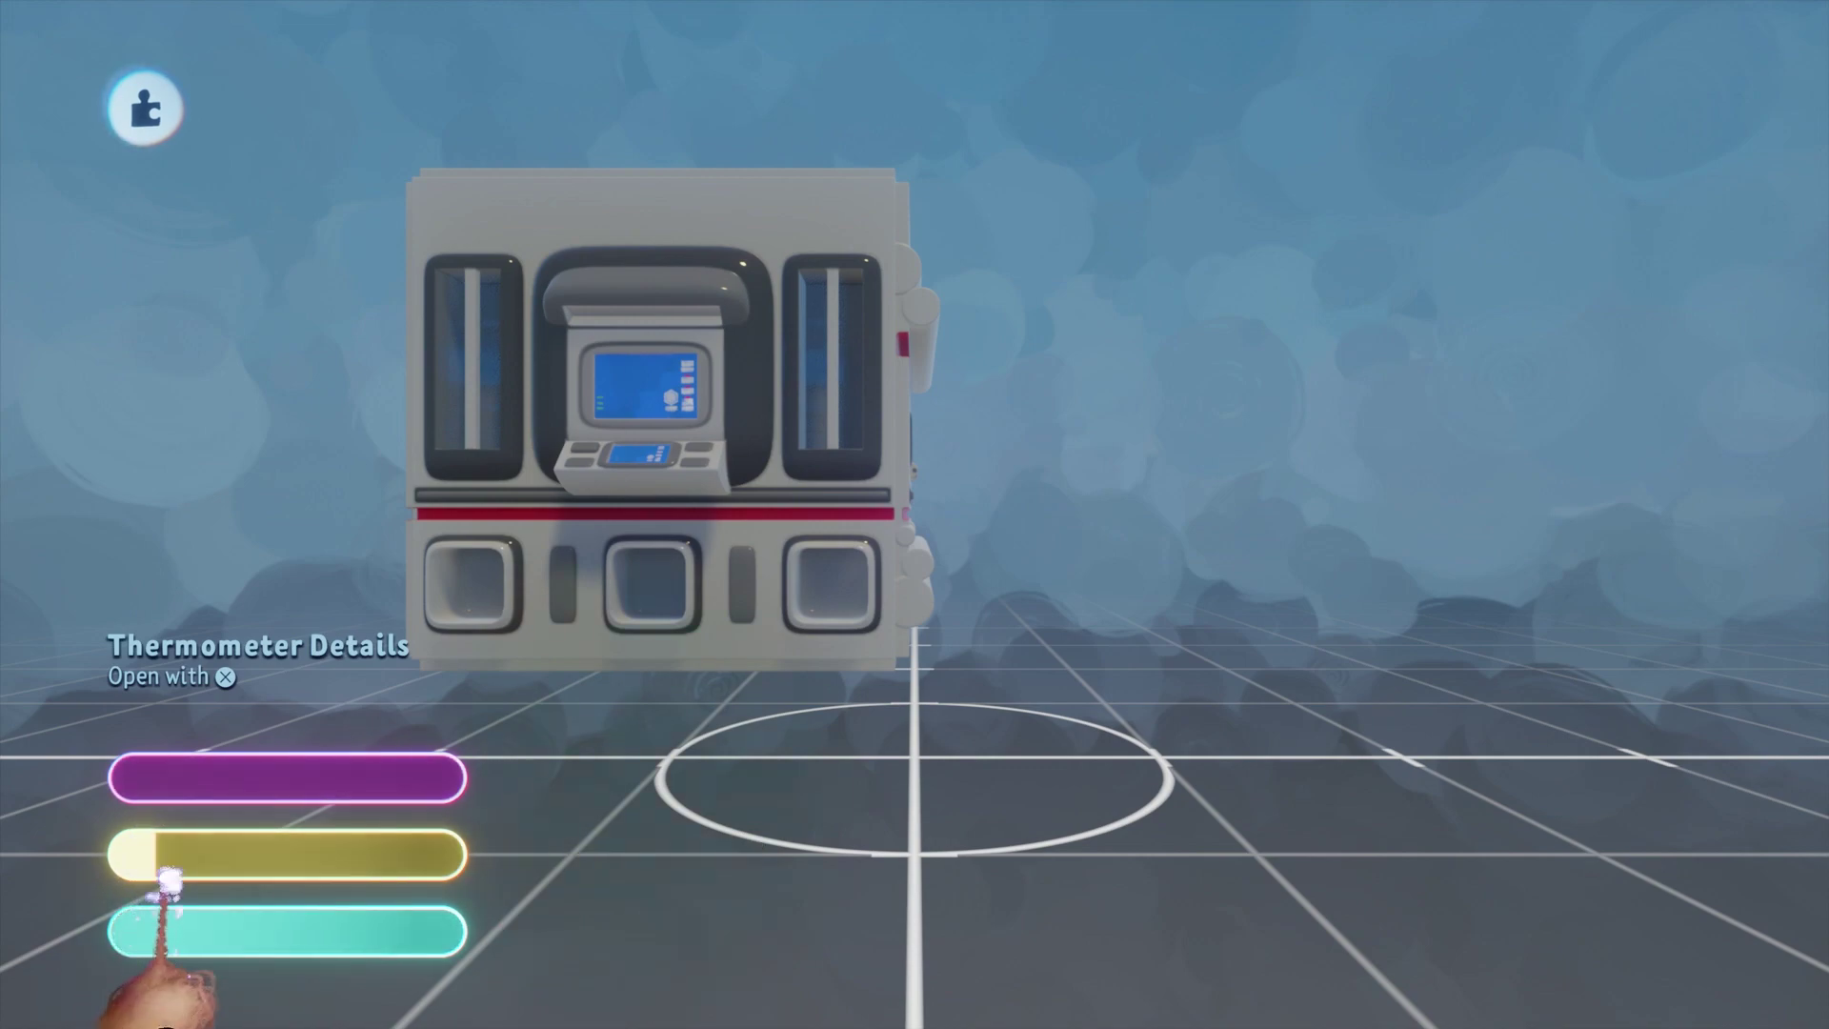
pyautogui.press('square')
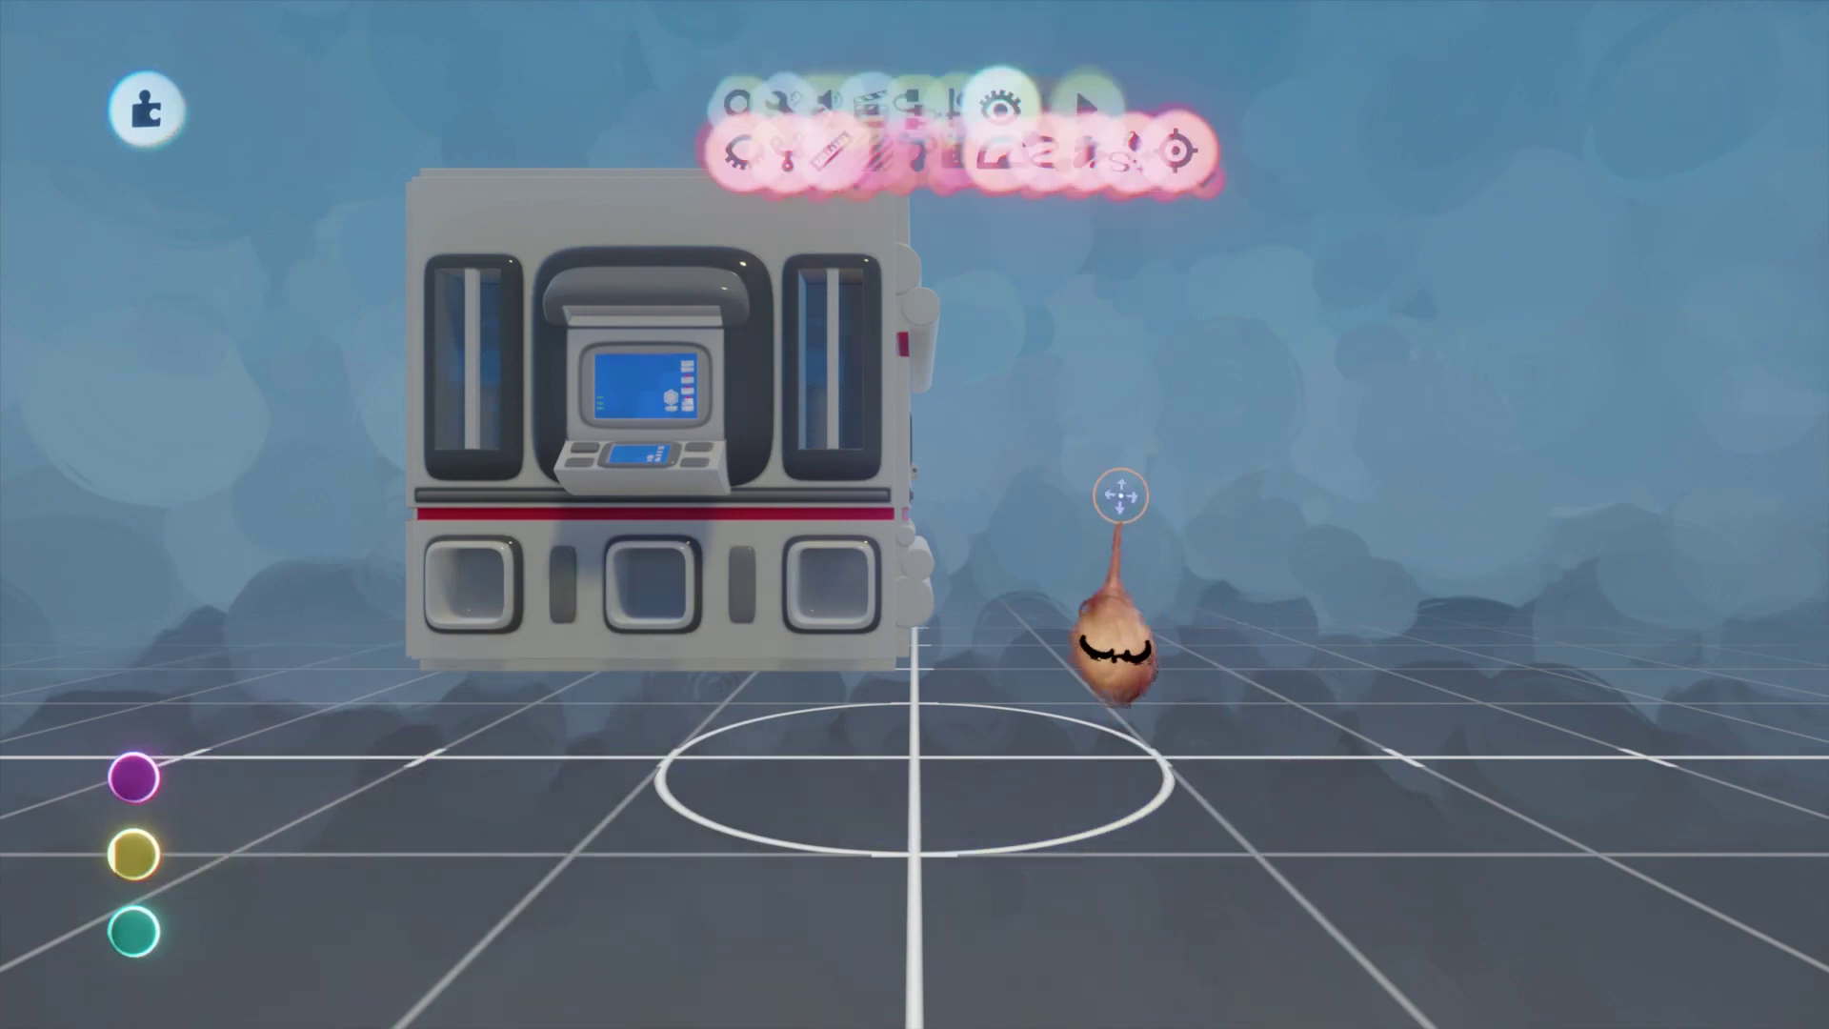
# Add the tall red brick chimney and the long brick border strip from Sculptures 1-100 beside the wall cube.
pyautogui.click(545, 107)
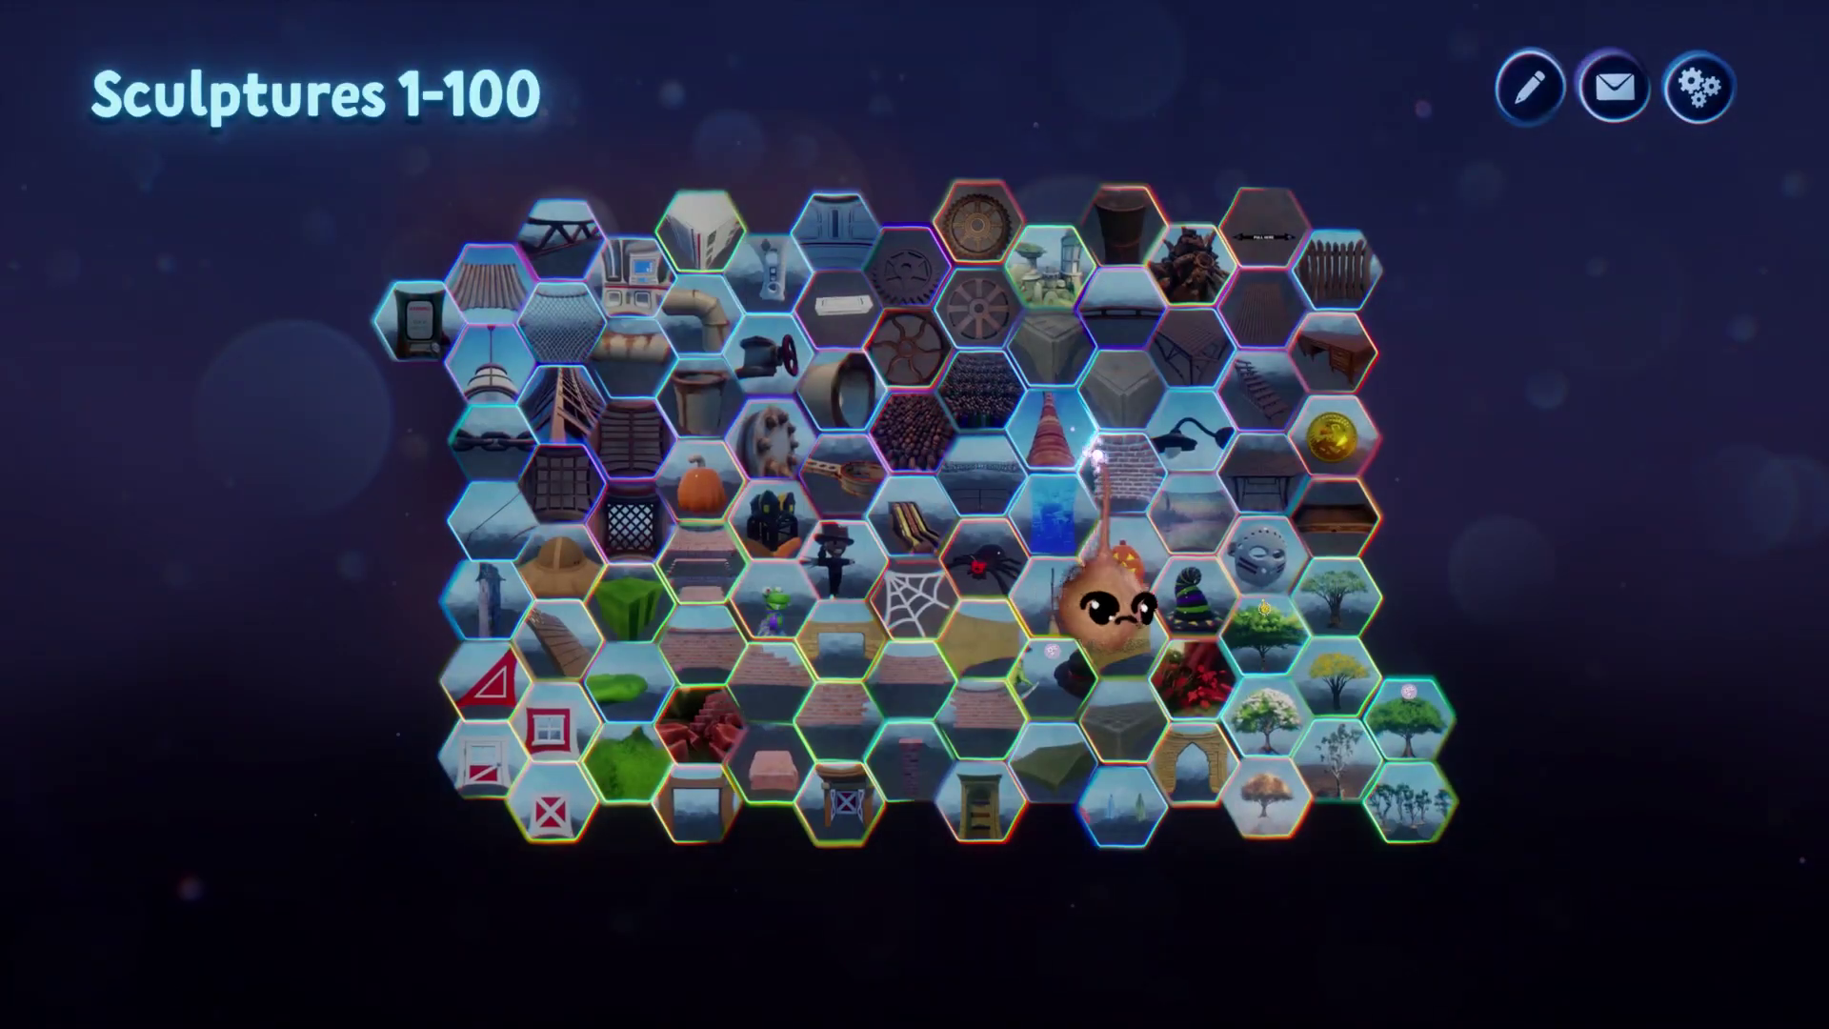
pyautogui.click(1049, 423)
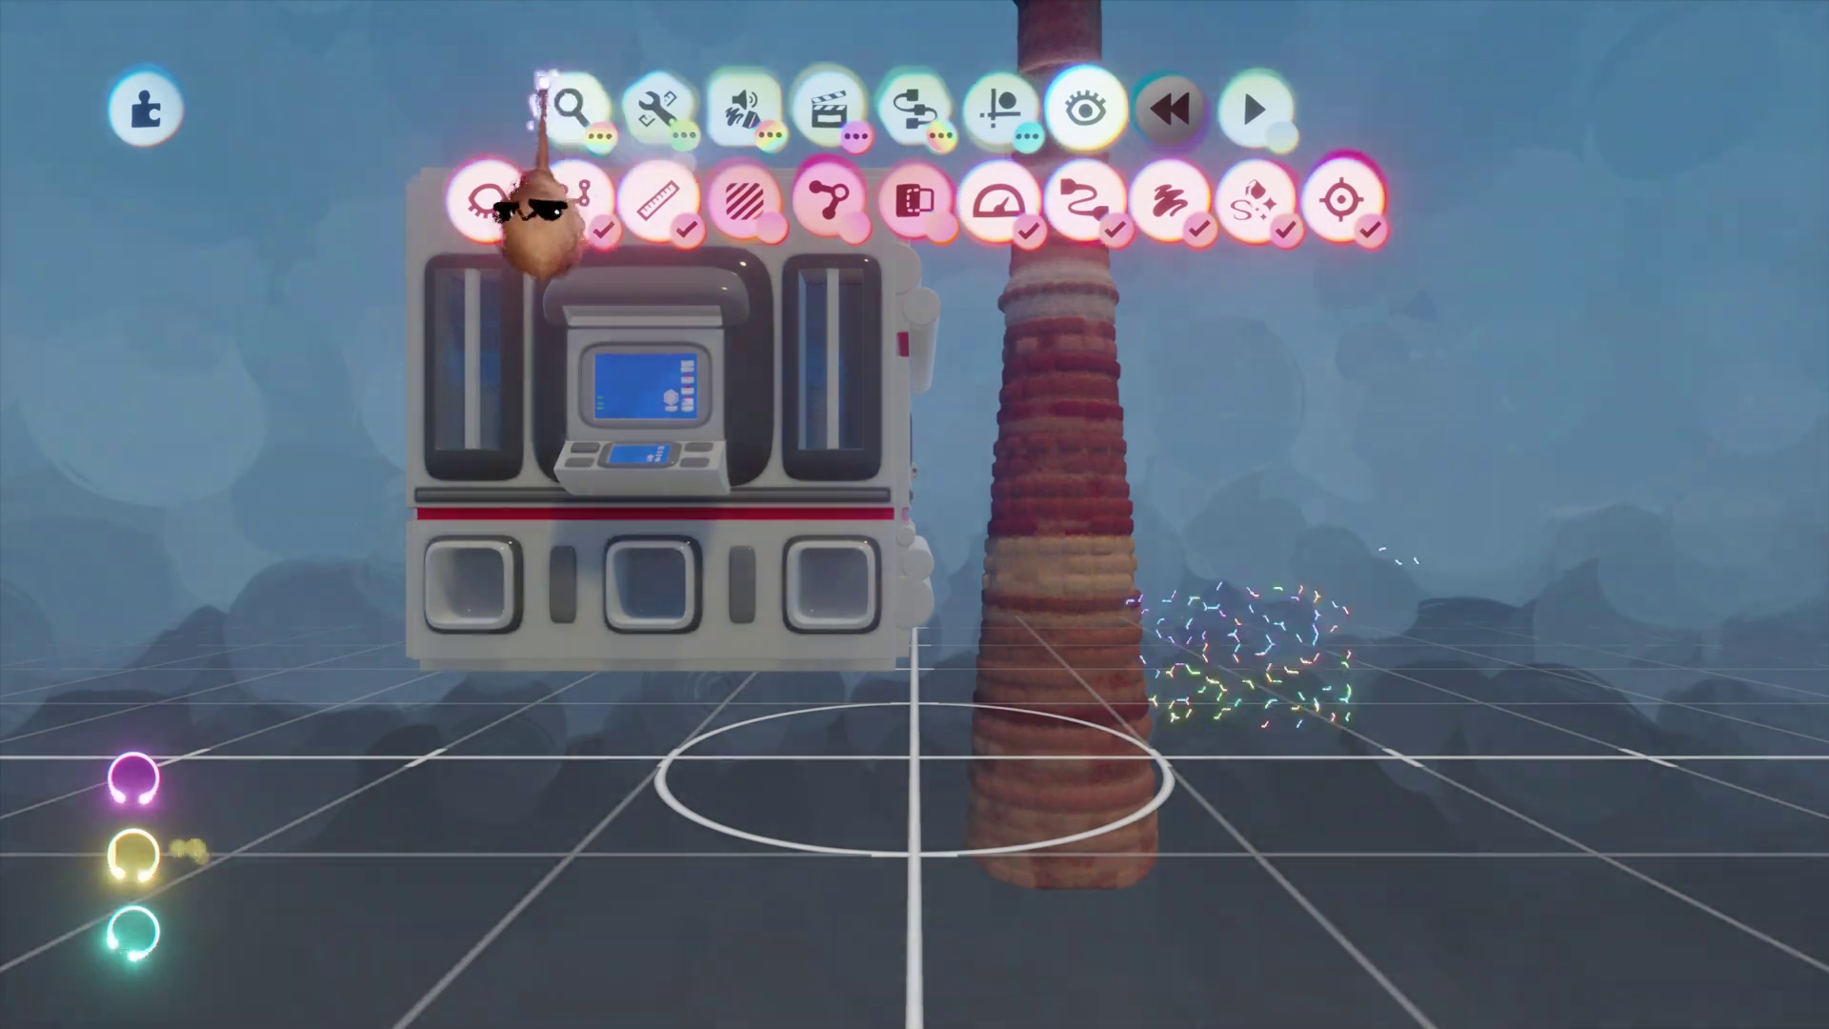
pyautogui.click(560, 102)
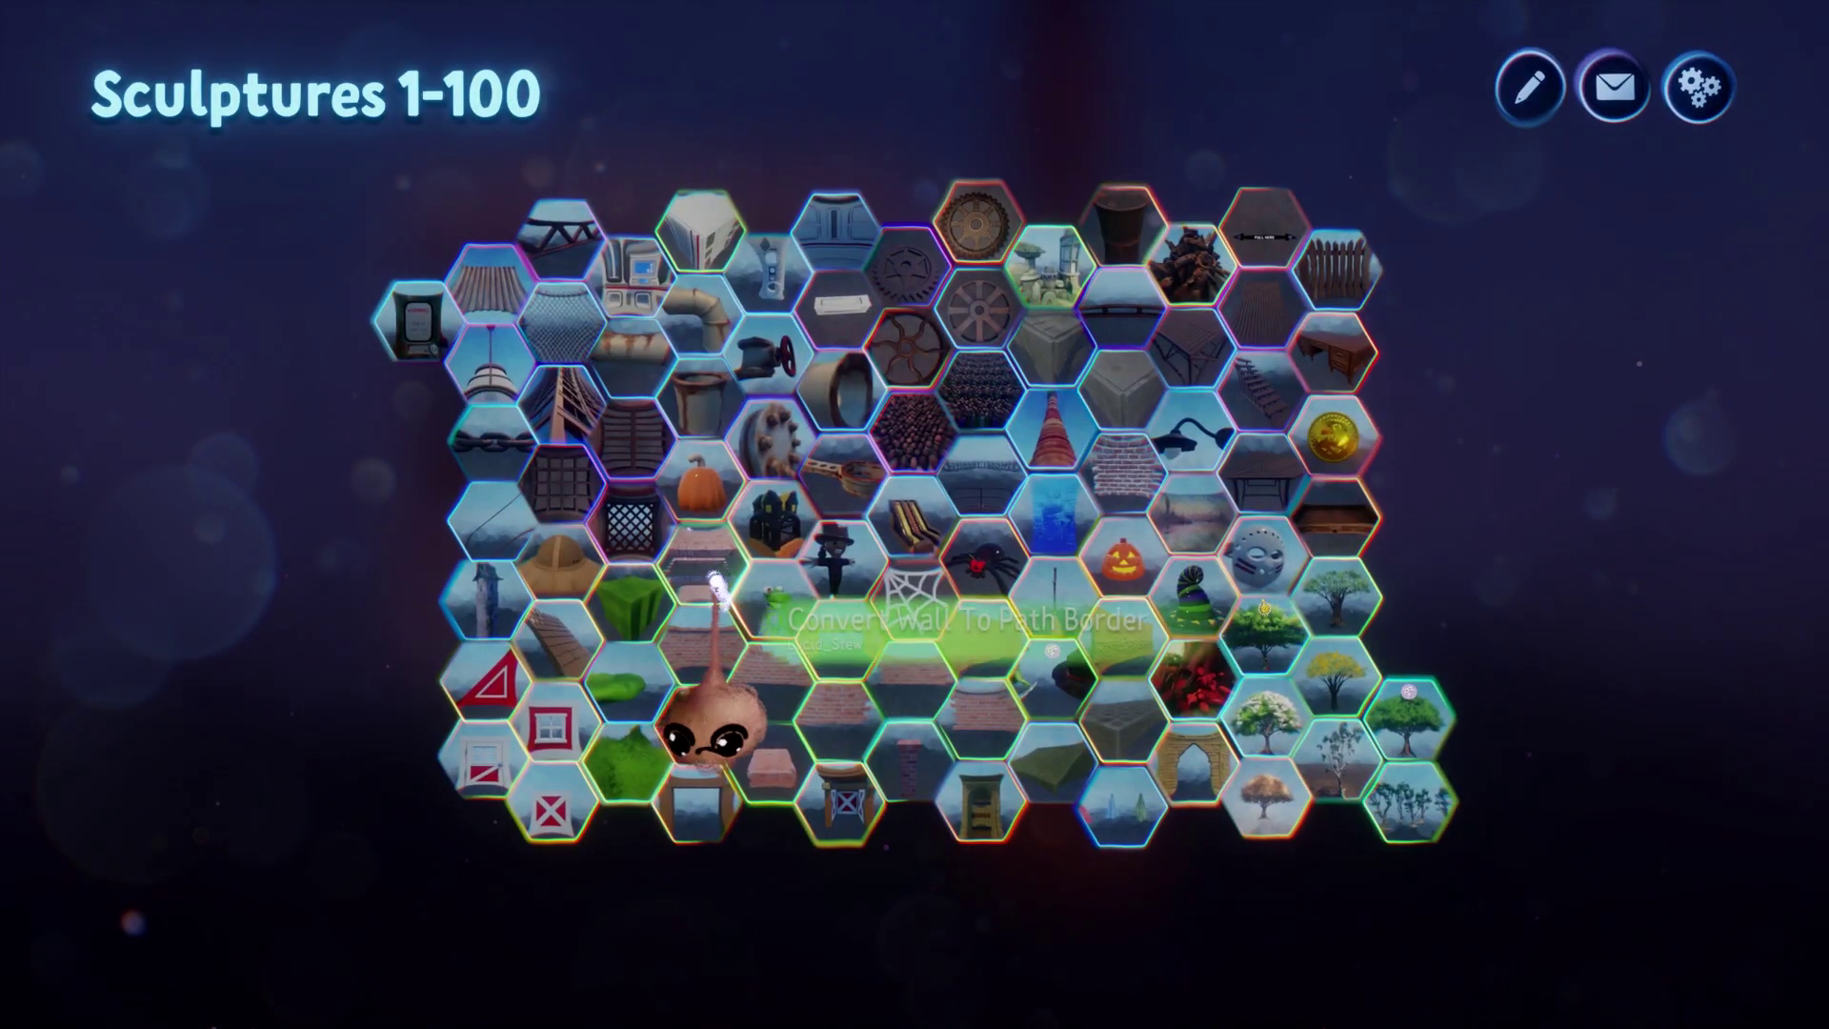
pyautogui.press('Escape')
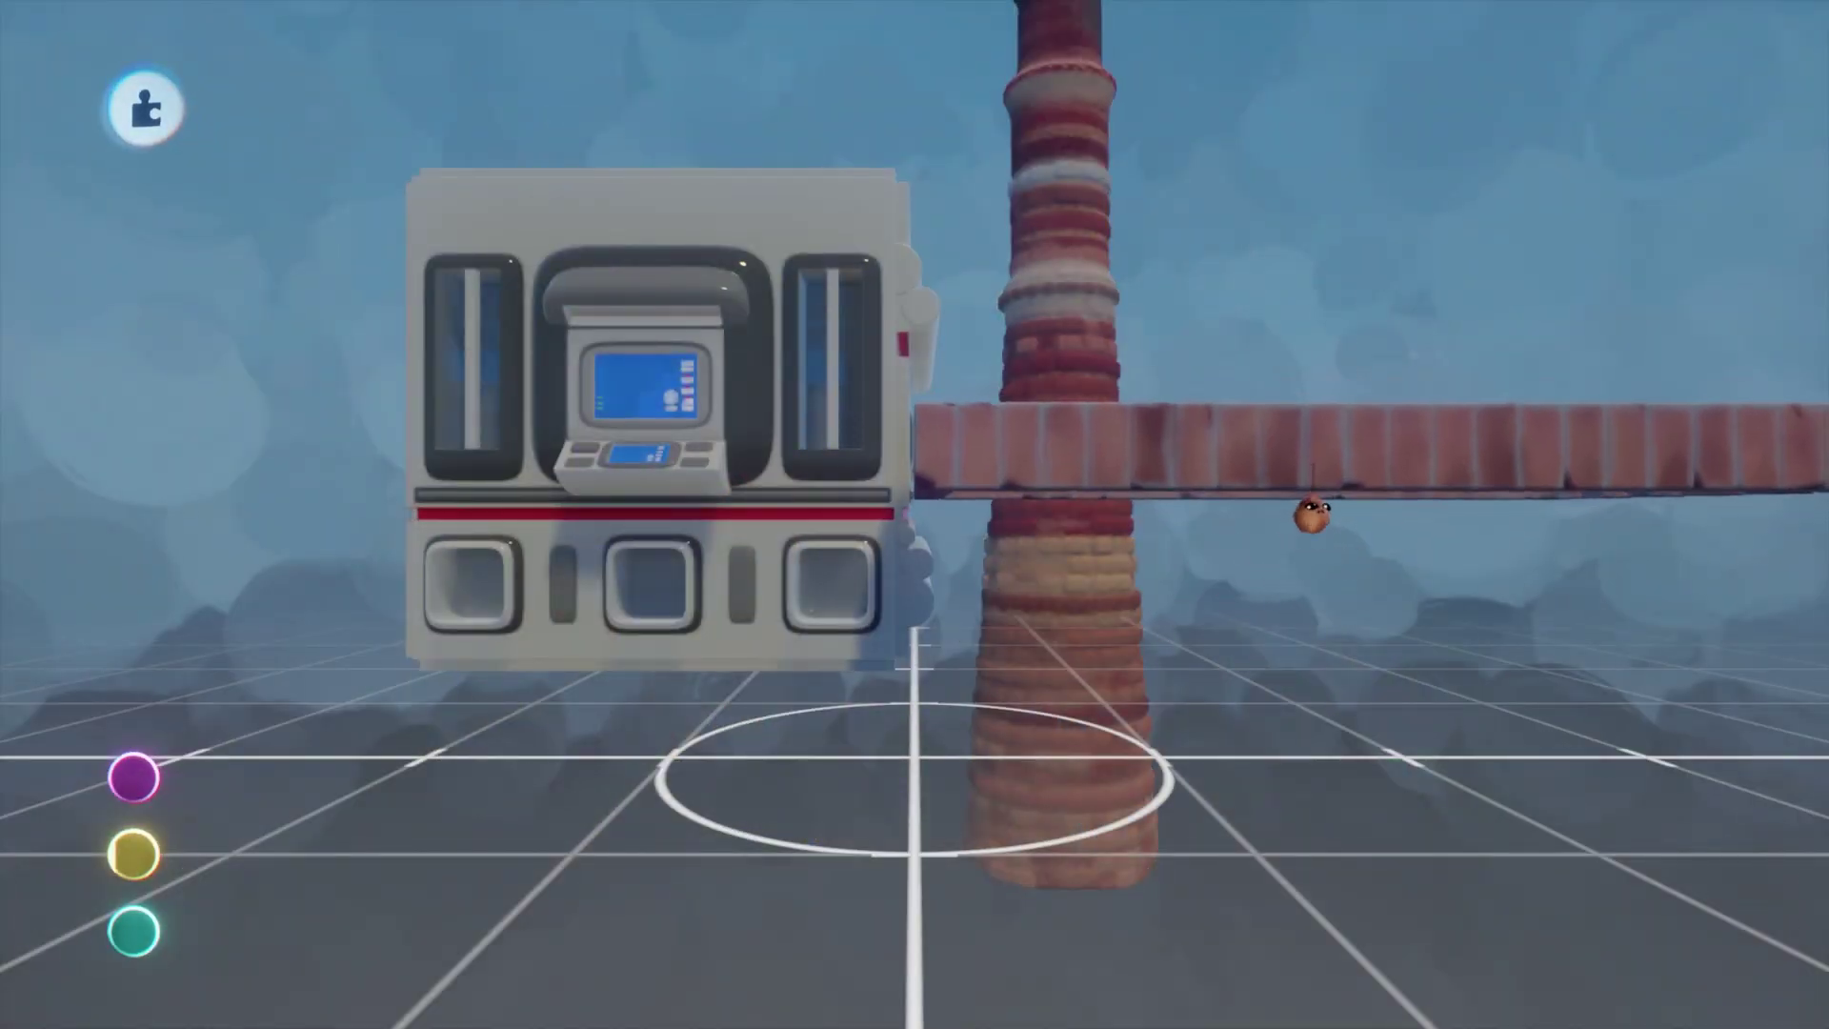
pyautogui.click(1311, 513)
pyautogui.press('Escape')
pyautogui.press('Escape')
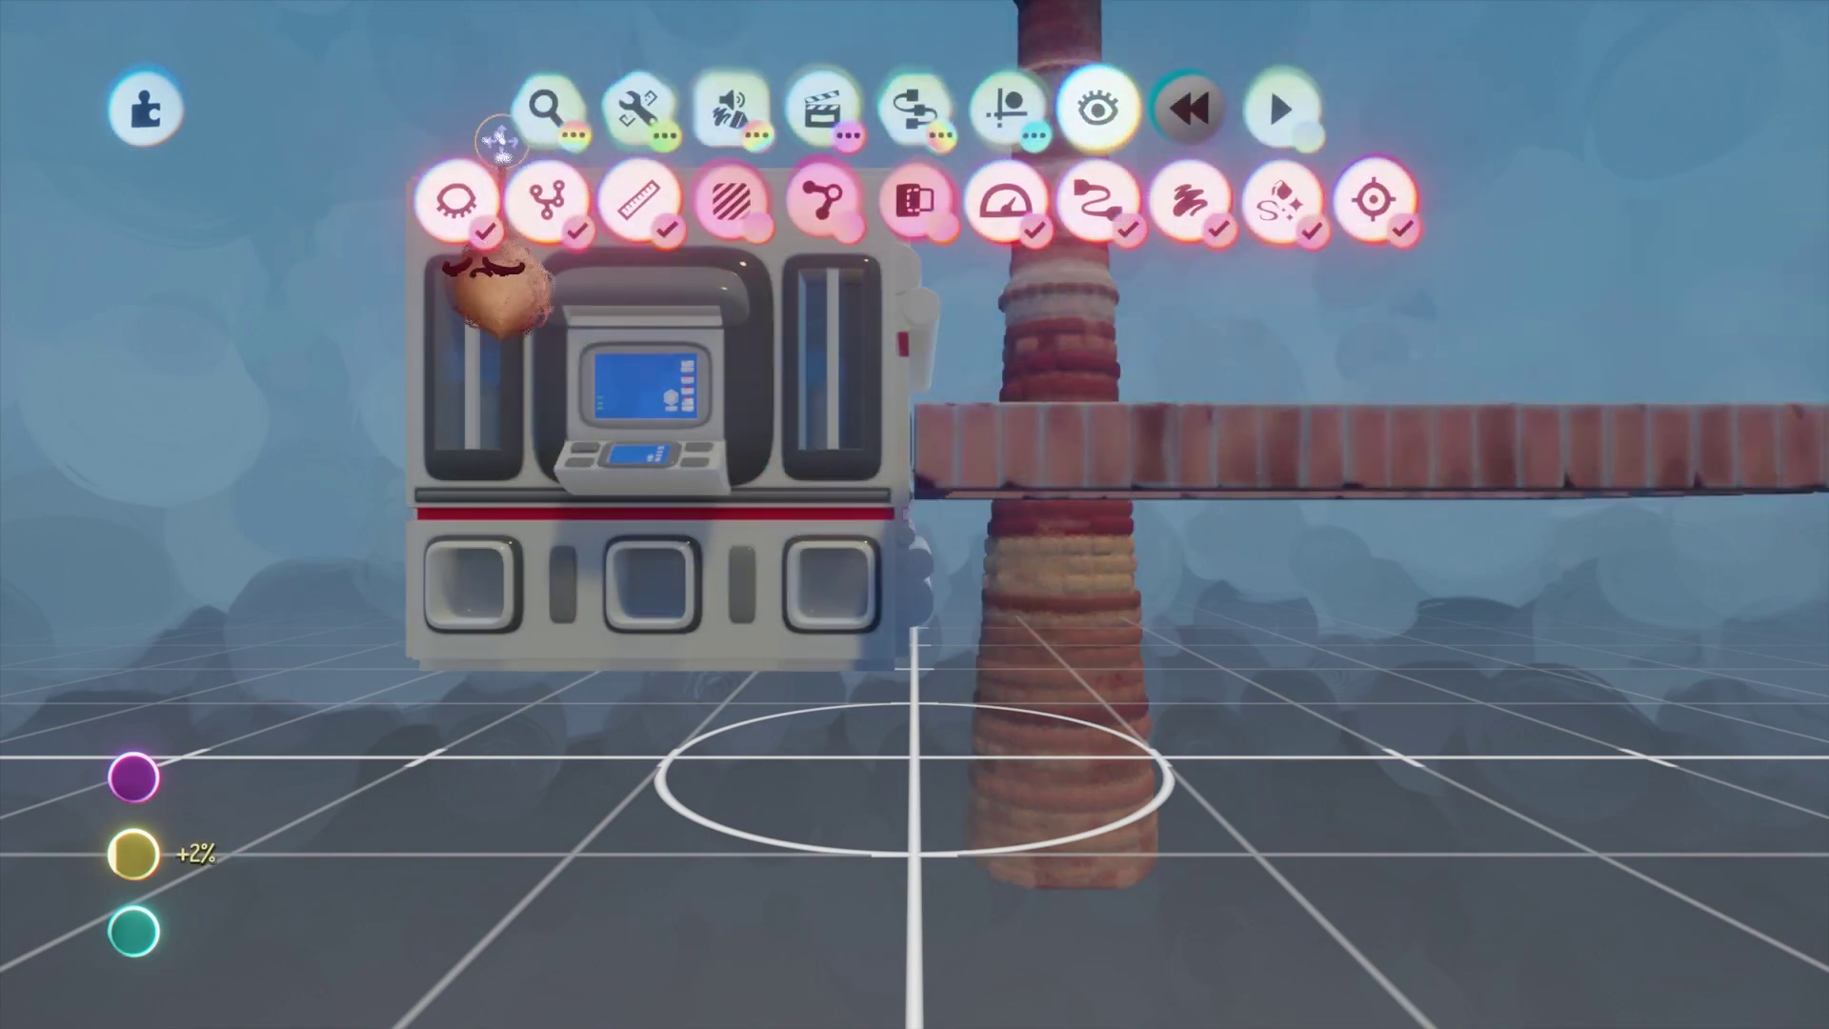
# Stamp the Dreams Guild - Farm Window in front of the Sci-Fi wall cube.
pyautogui.click(546, 106)
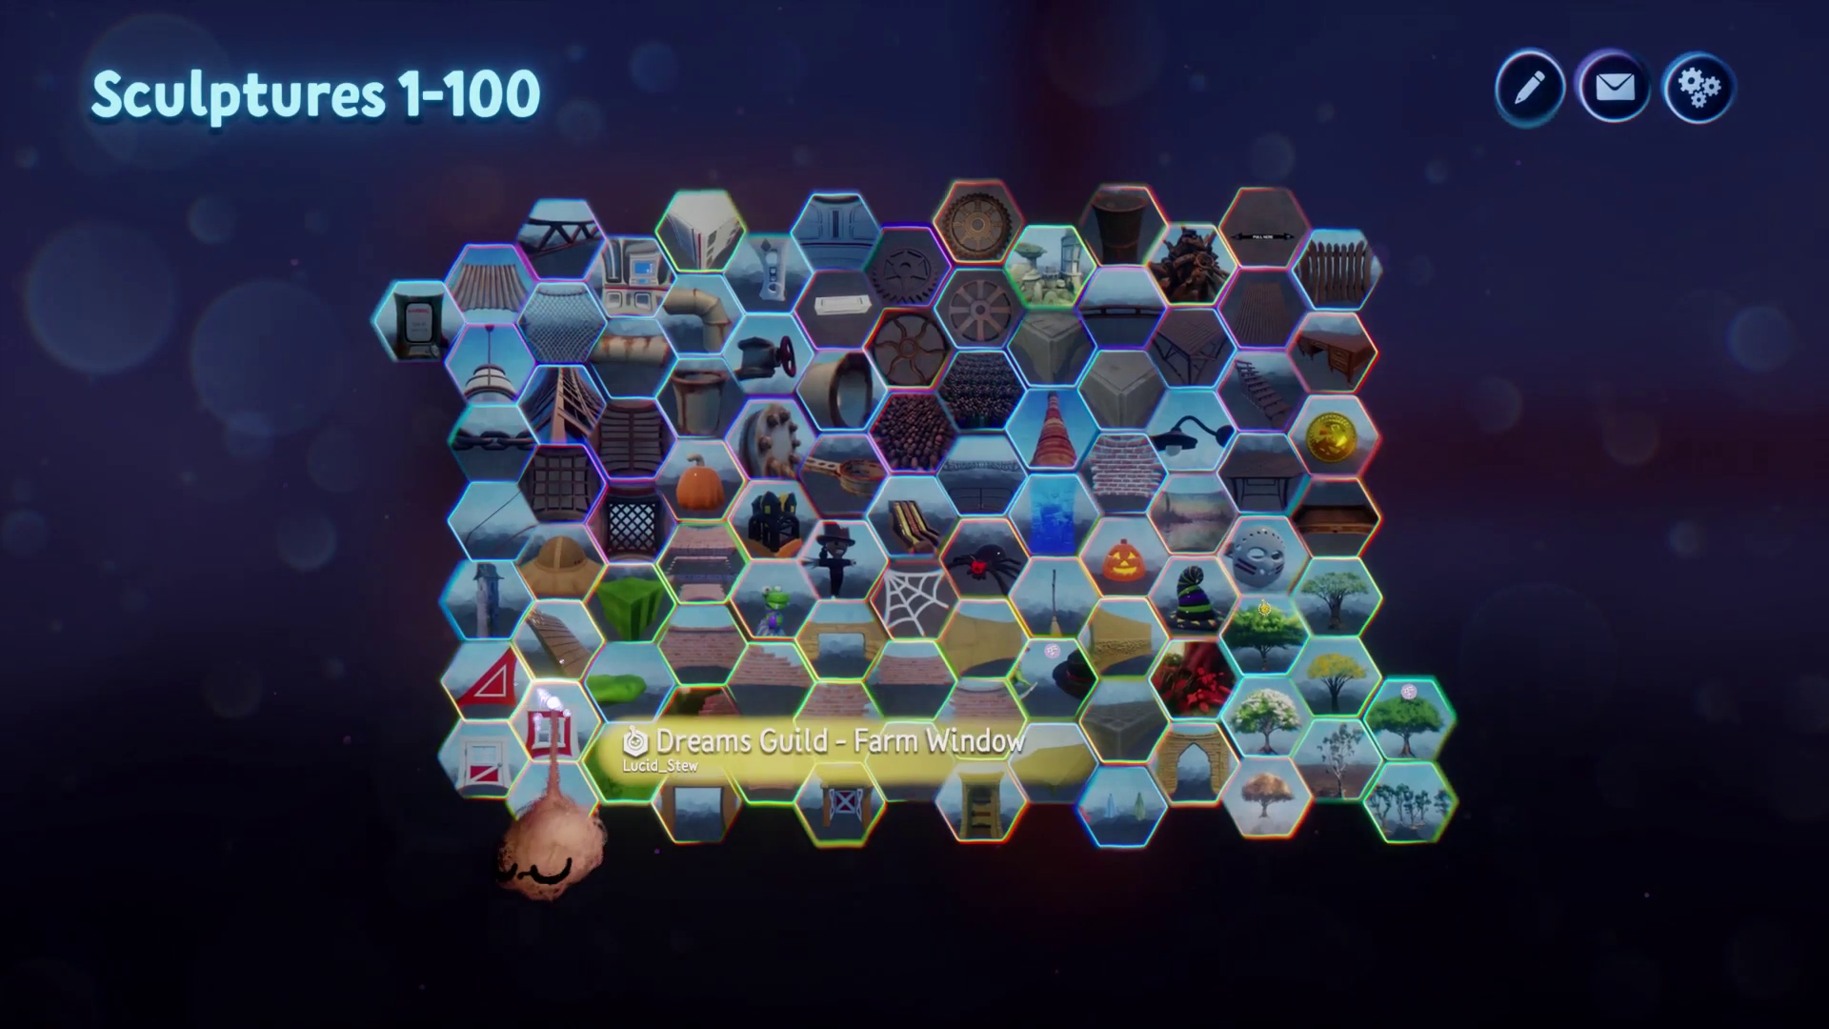
pyautogui.click(553, 713)
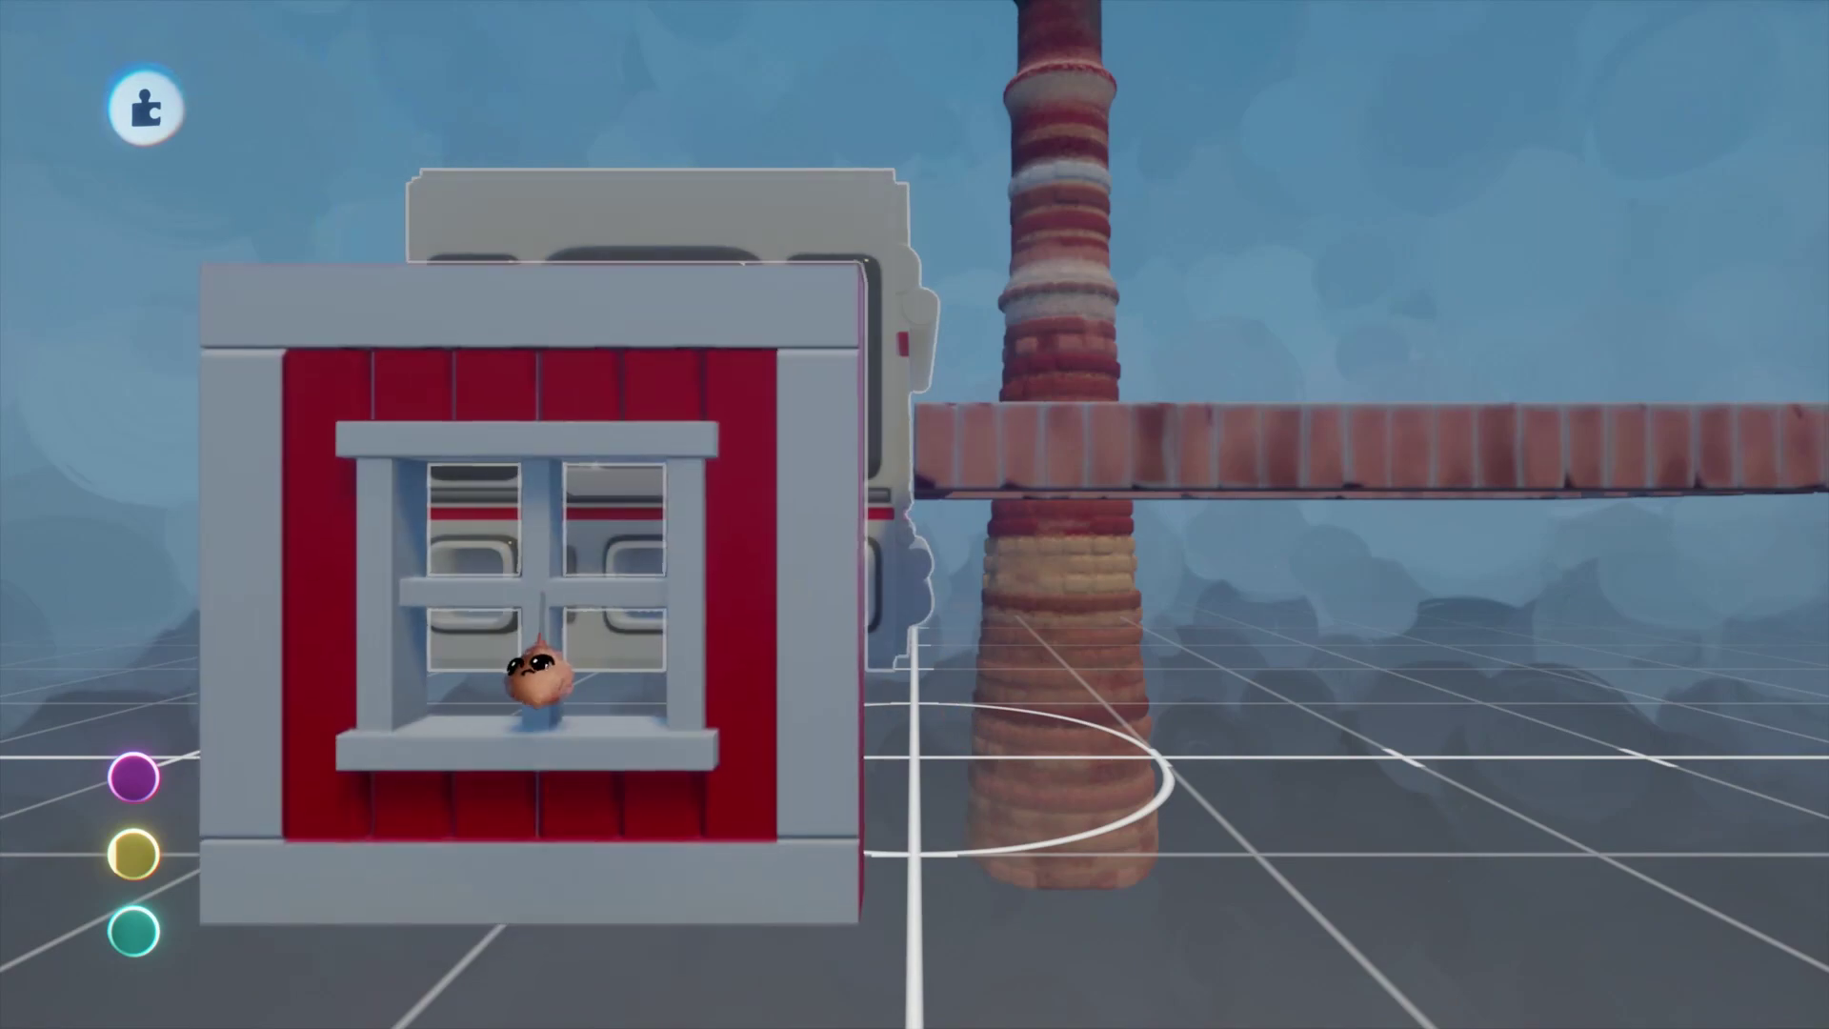
pyautogui.click(553, 658)
pyautogui.press('Escape')
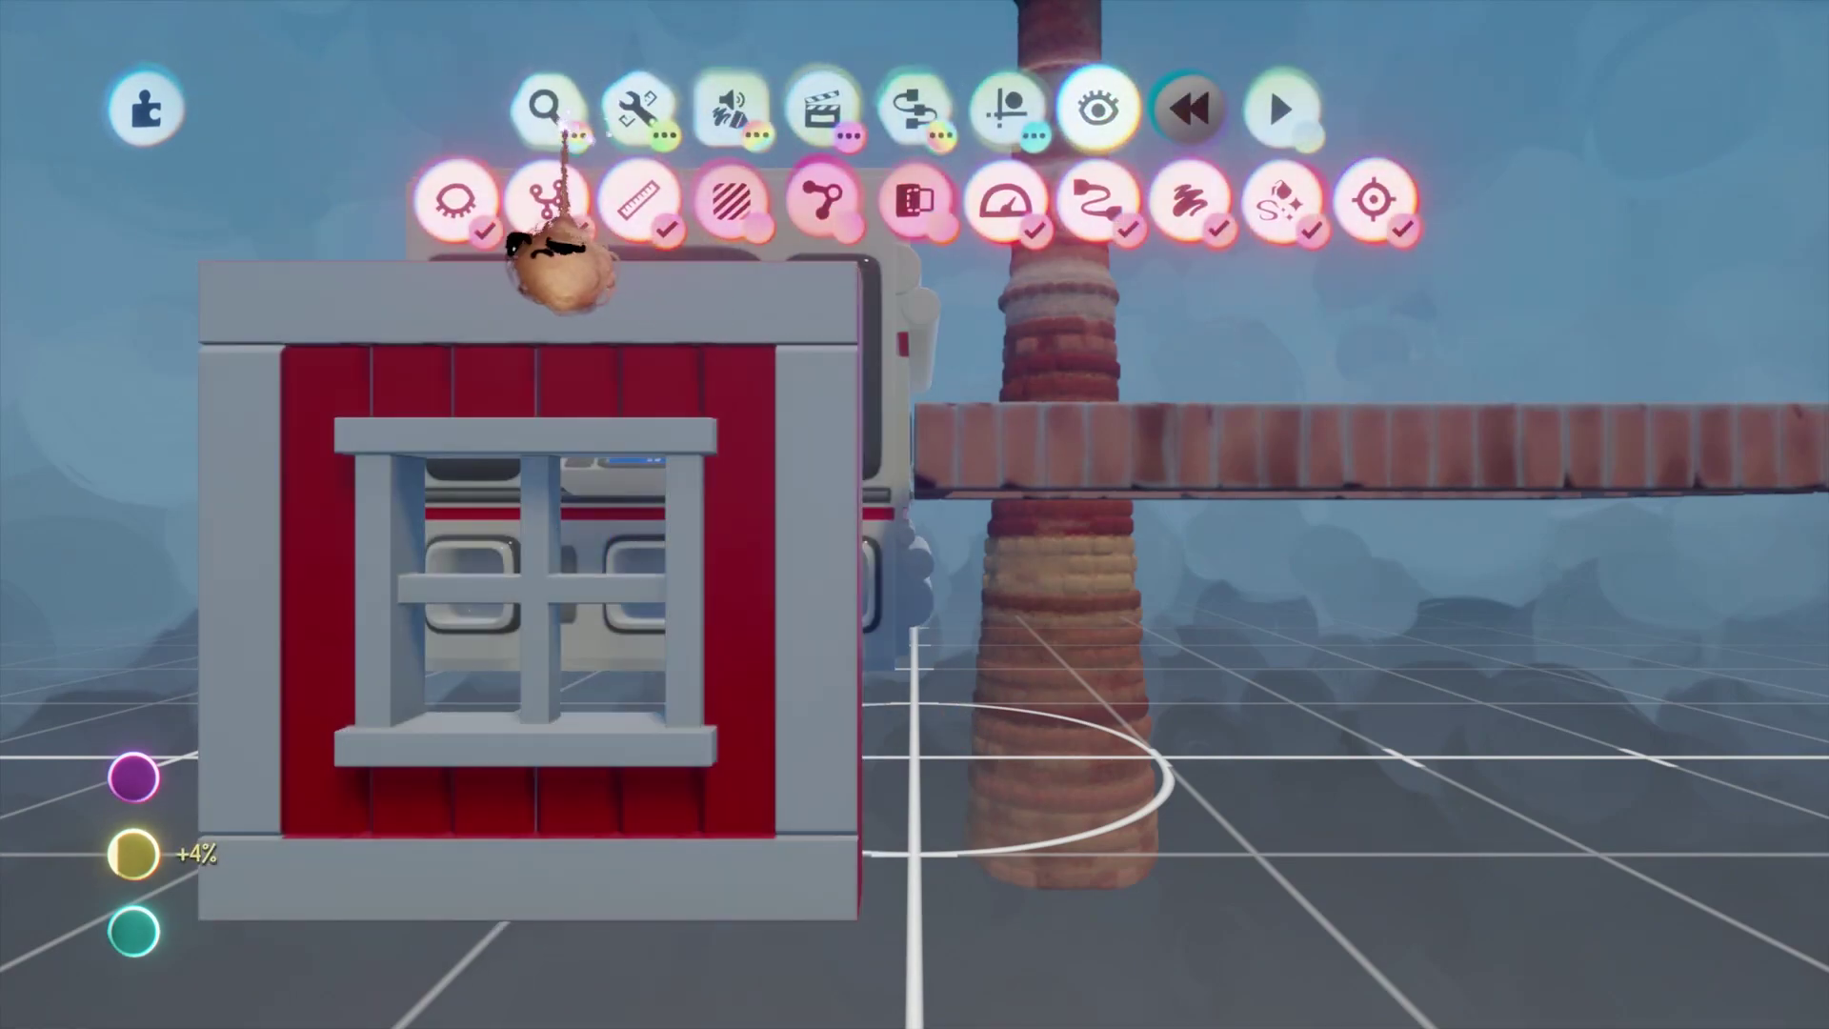
# Add the Flowering Tree behind the brick strip and place the black hat sculpture in front of the chimney.
pyautogui.click(547, 109)
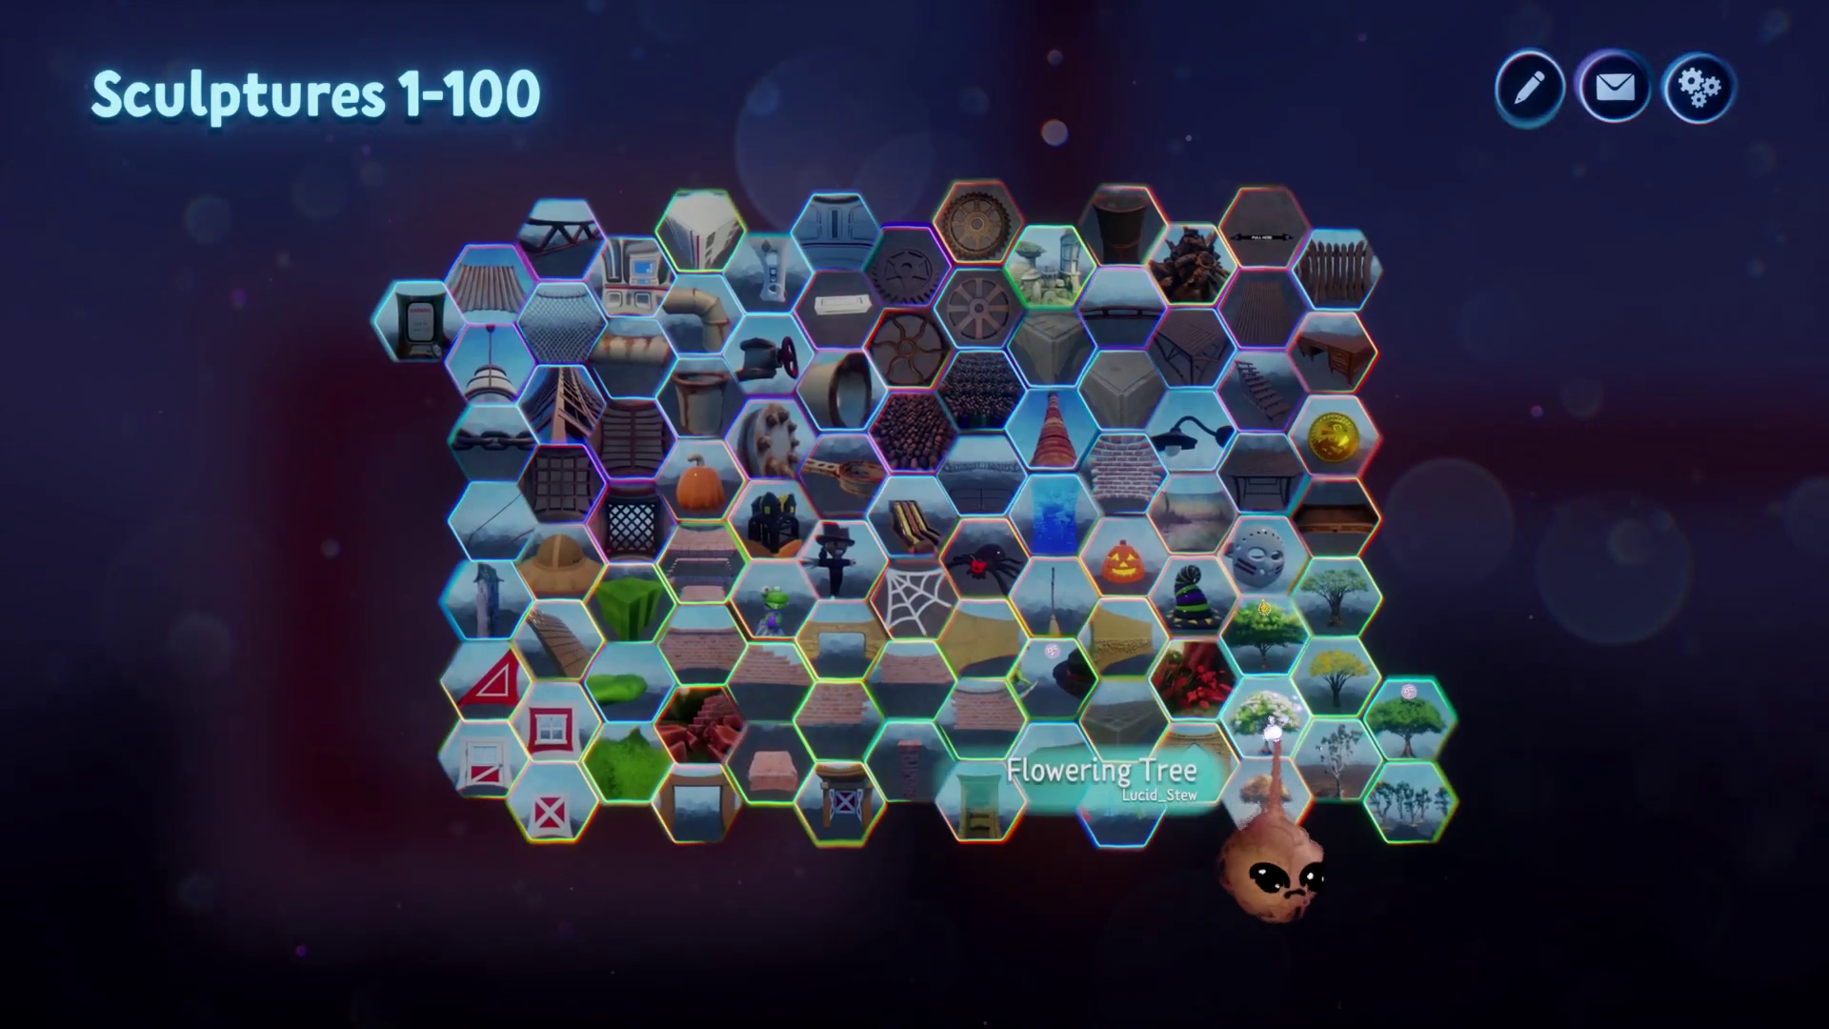
pyautogui.click(1272, 731)
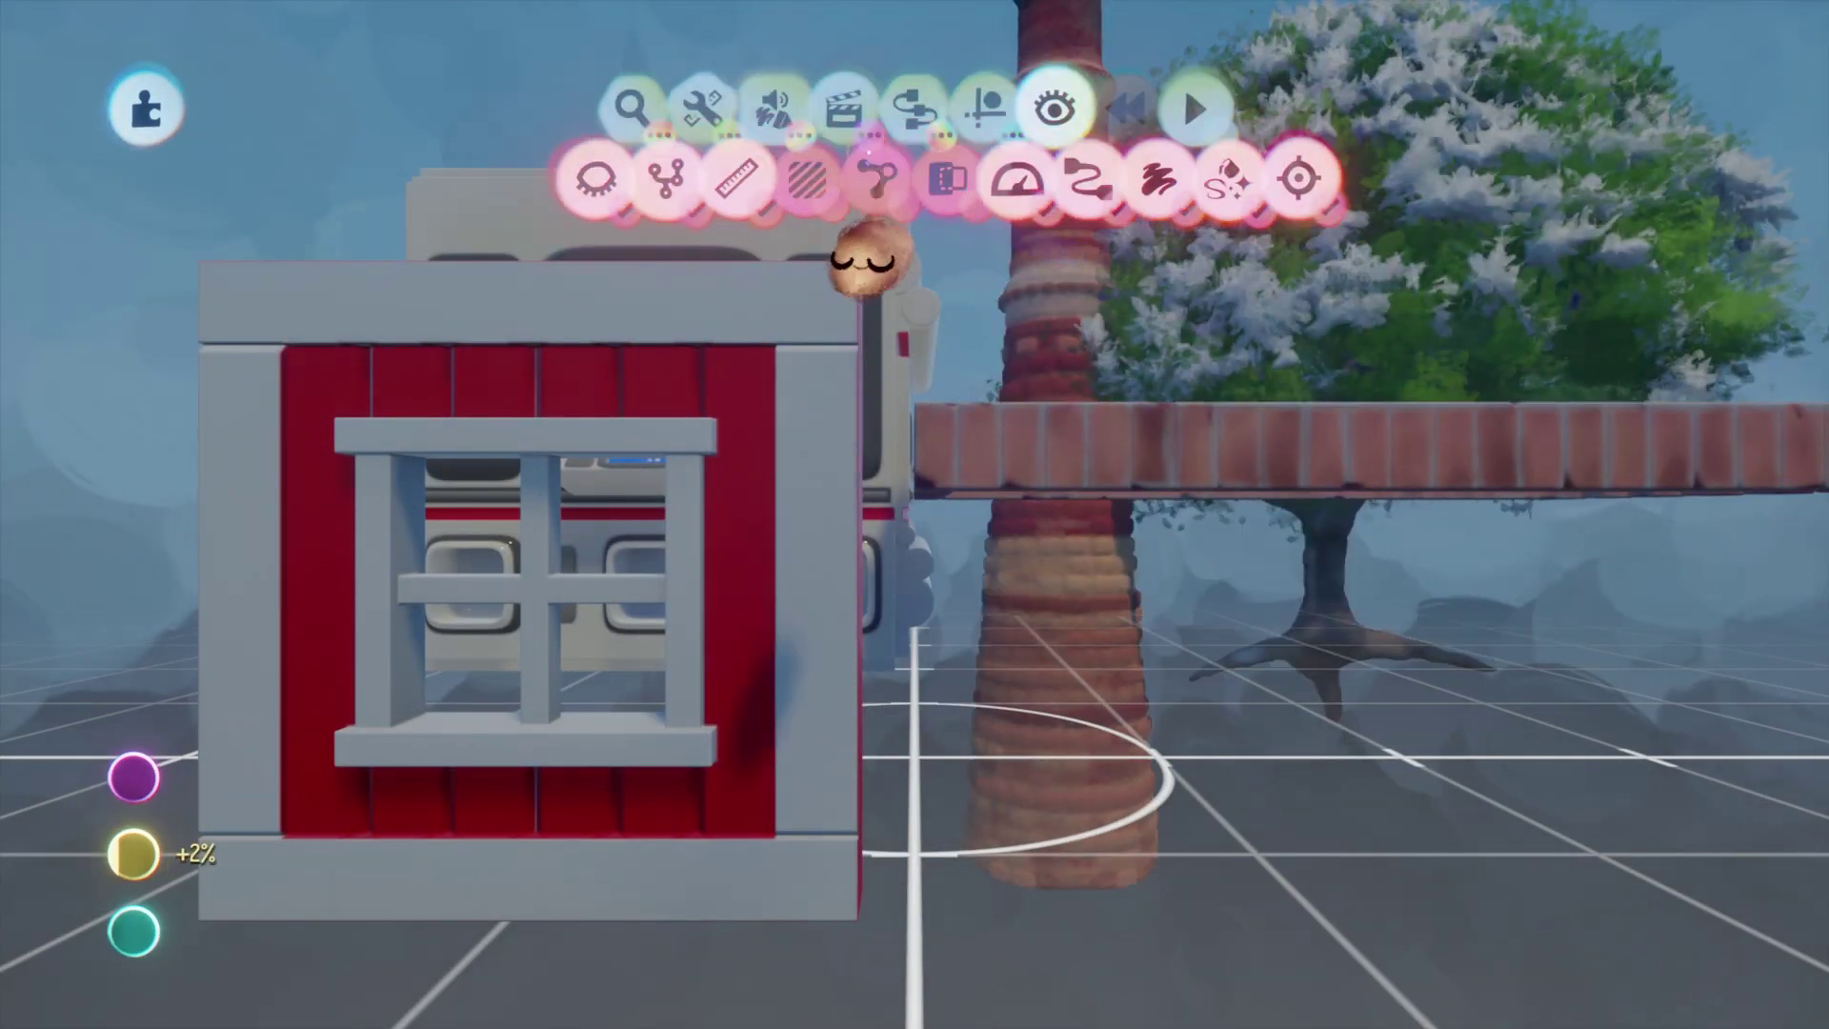
pyautogui.click(543, 106)
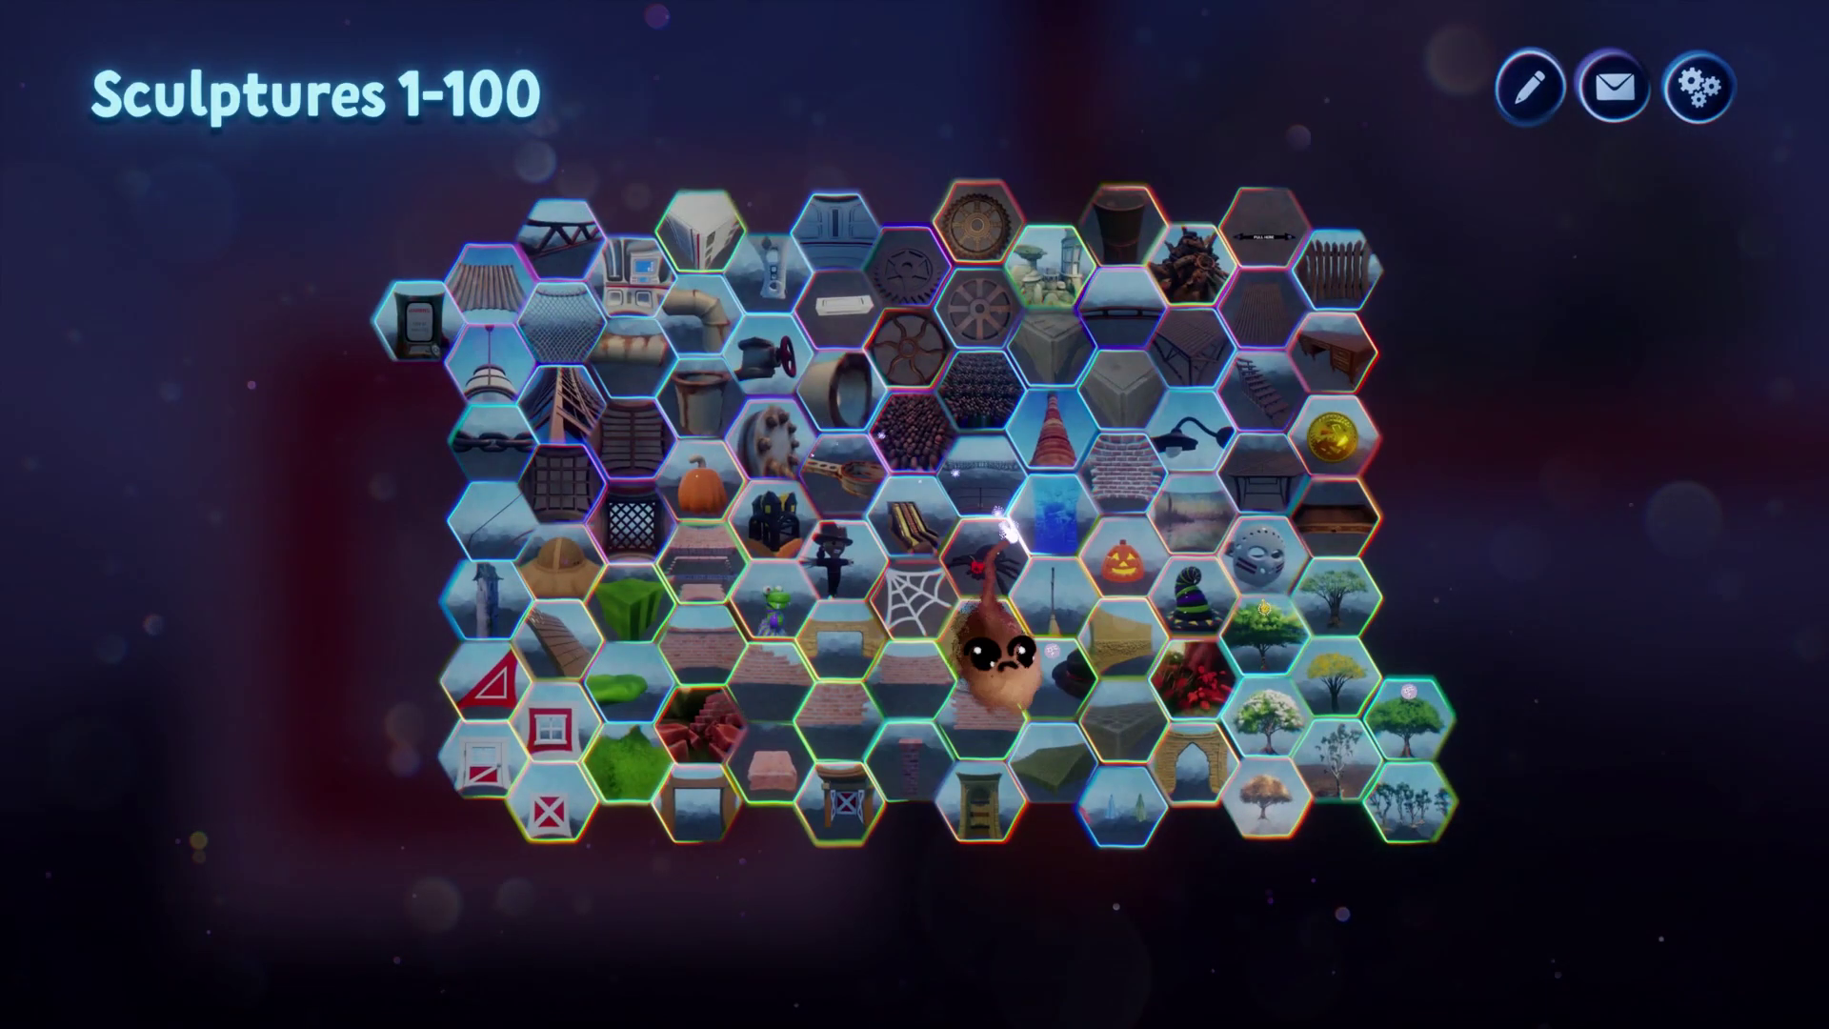
pyautogui.click(1055, 682)
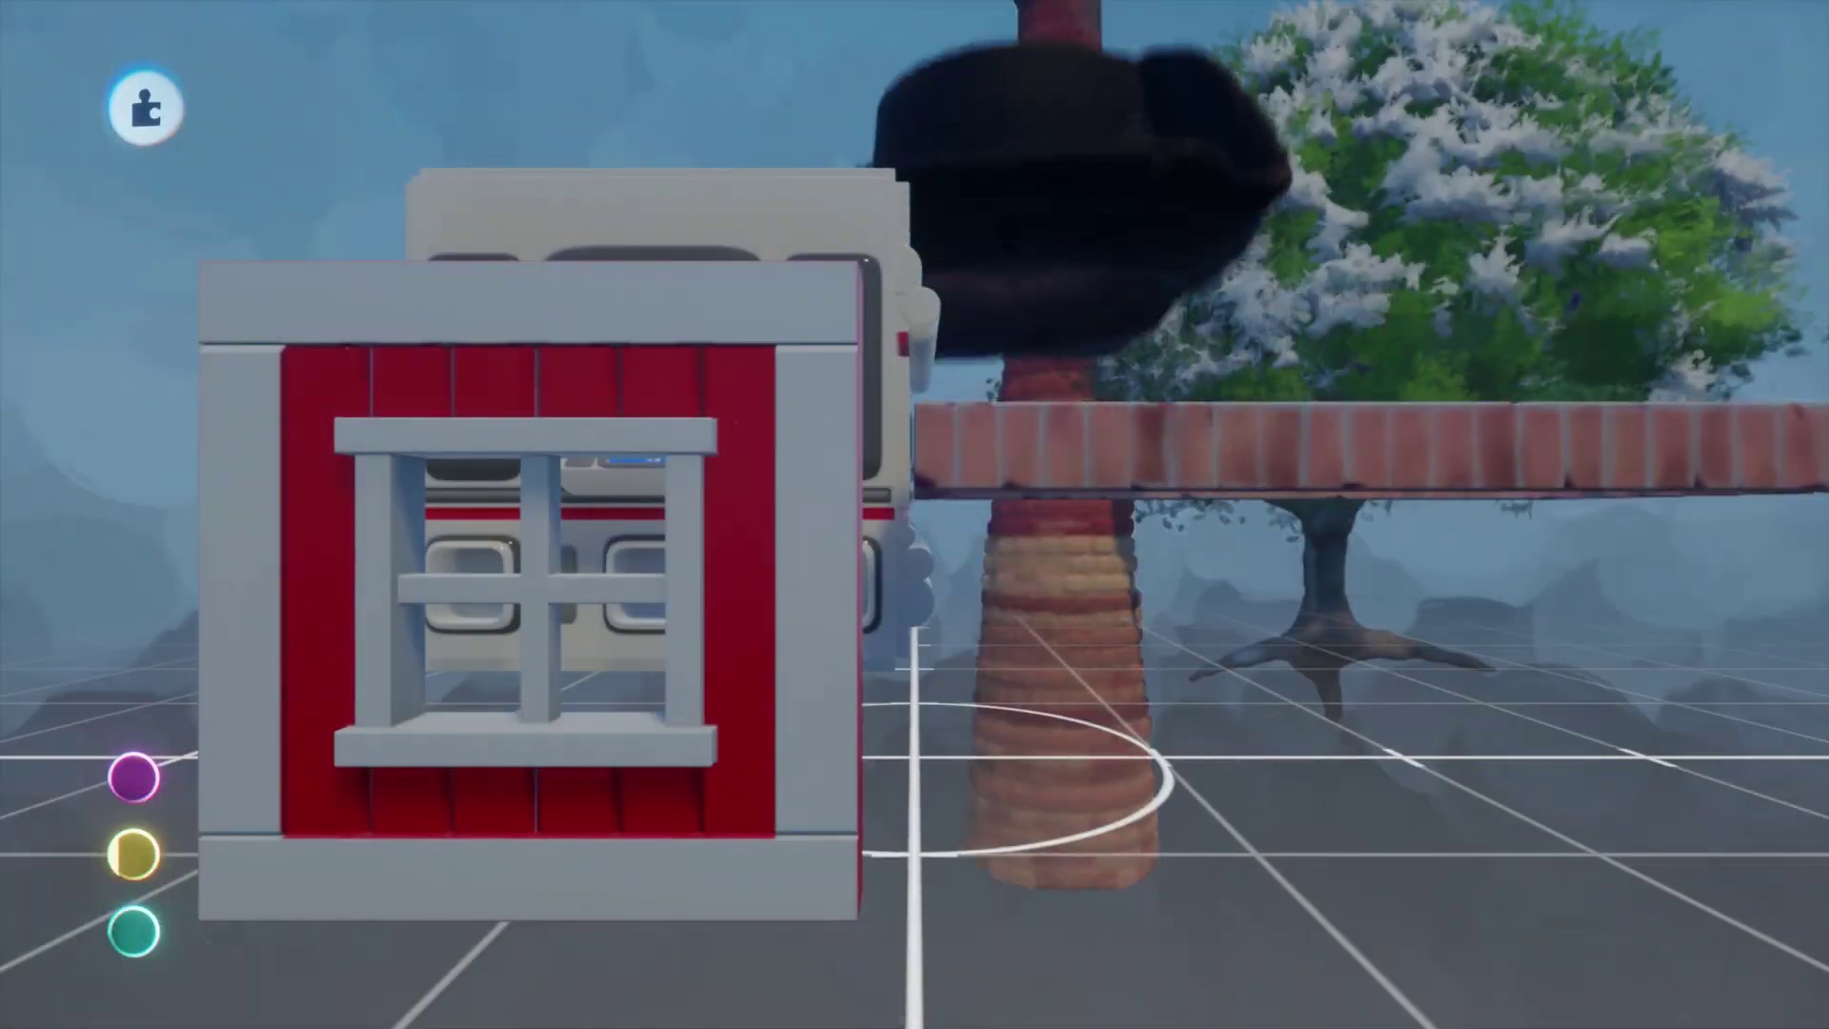
pyautogui.press('Escape')
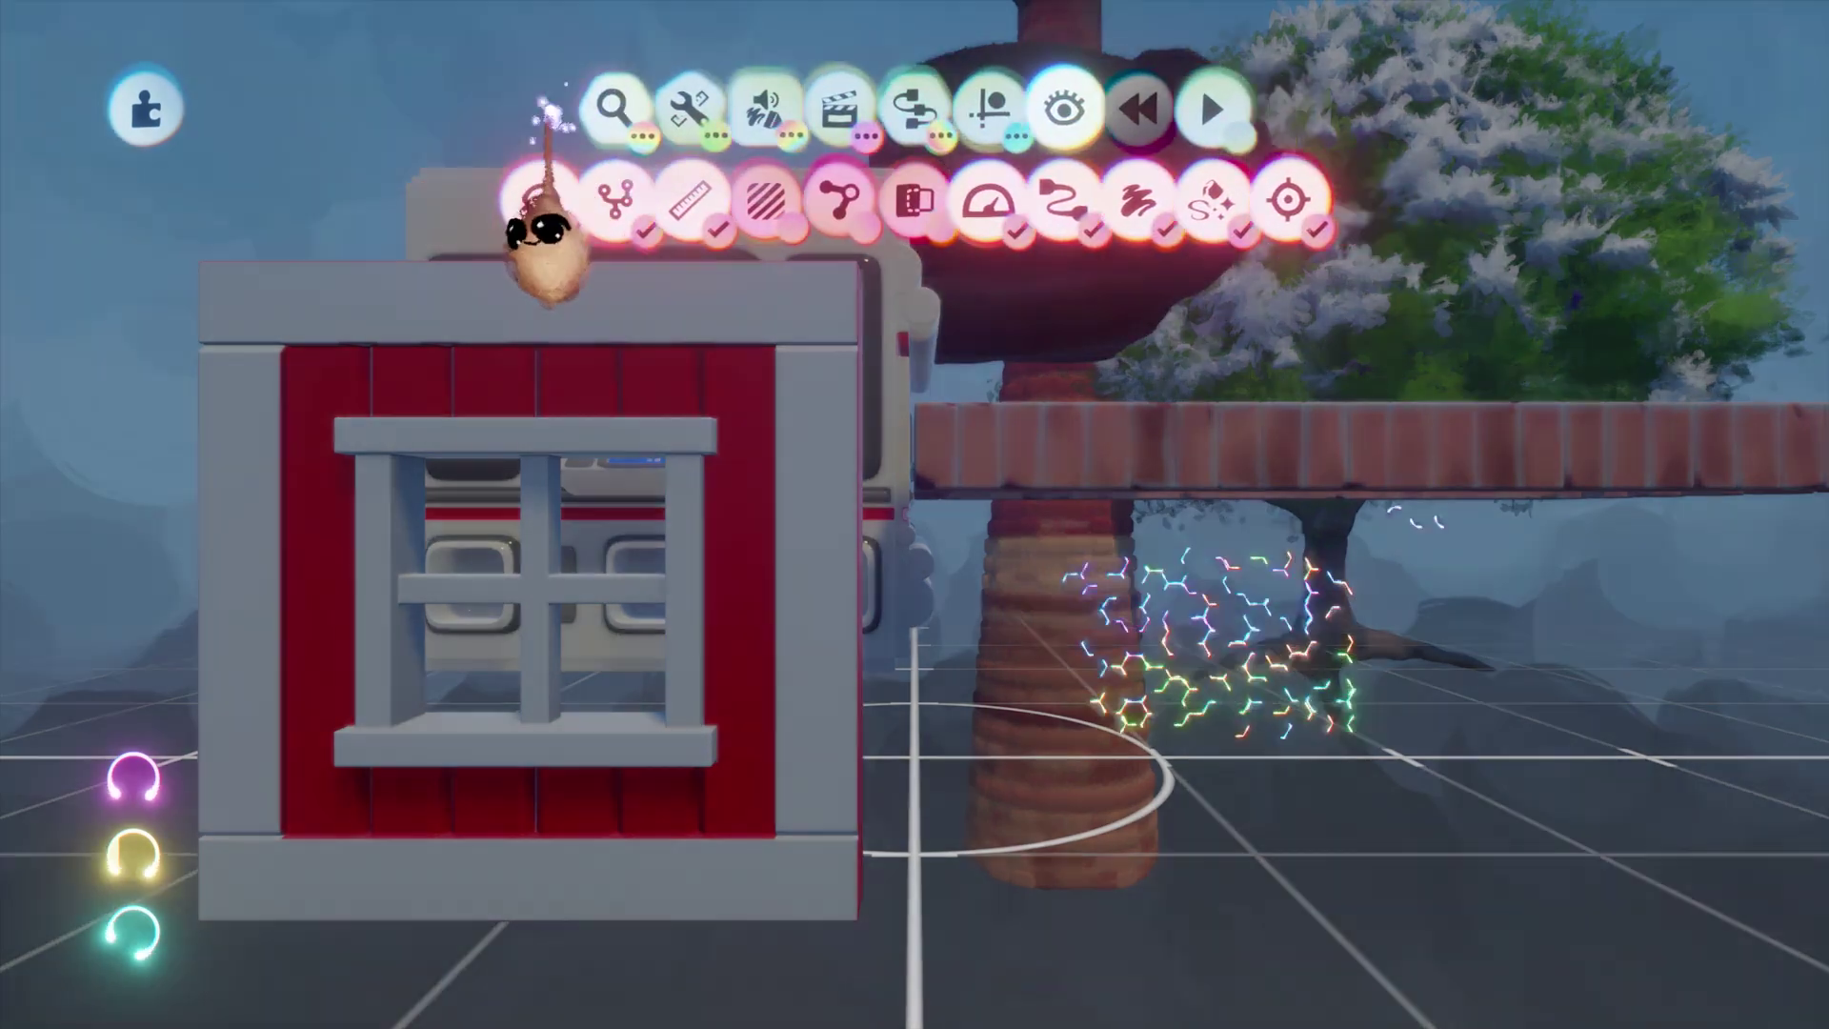
# Stamp the Eucalyptus Tree Stand behind the farm window, keeping its current version instead of the newer one.
pyautogui.click(612, 106)
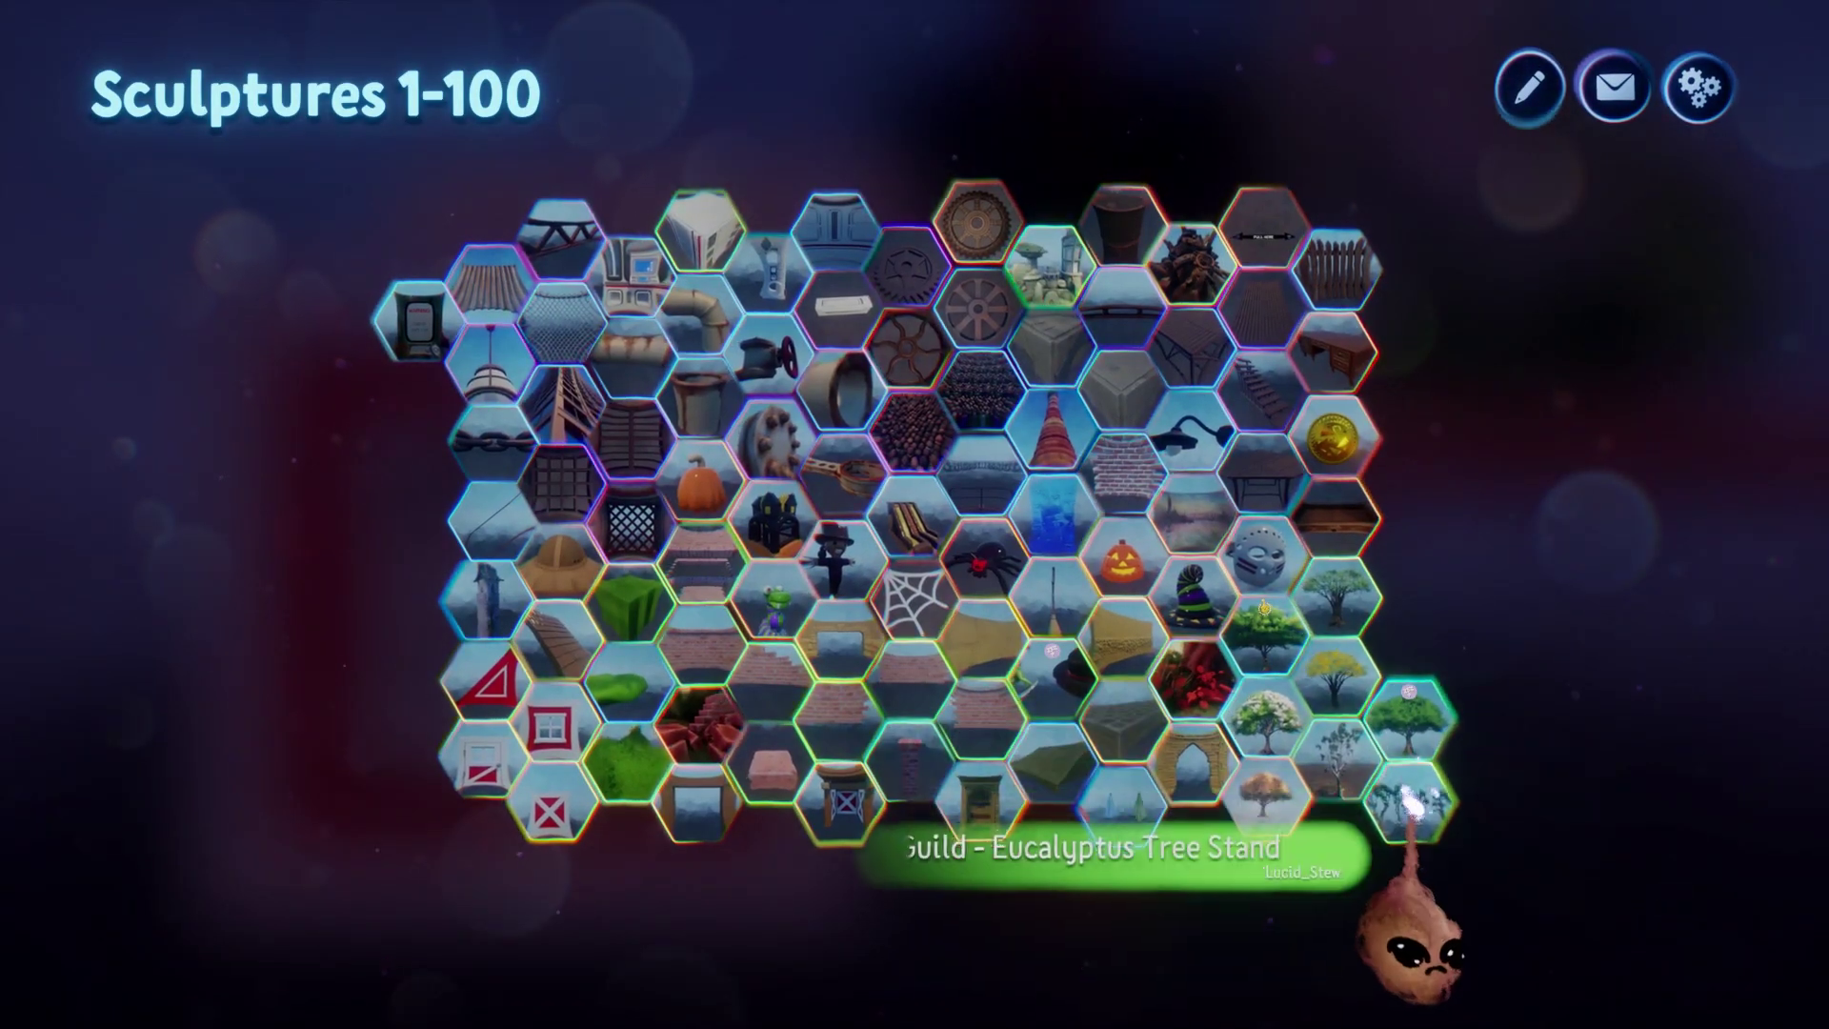
pyautogui.click(1406, 786)
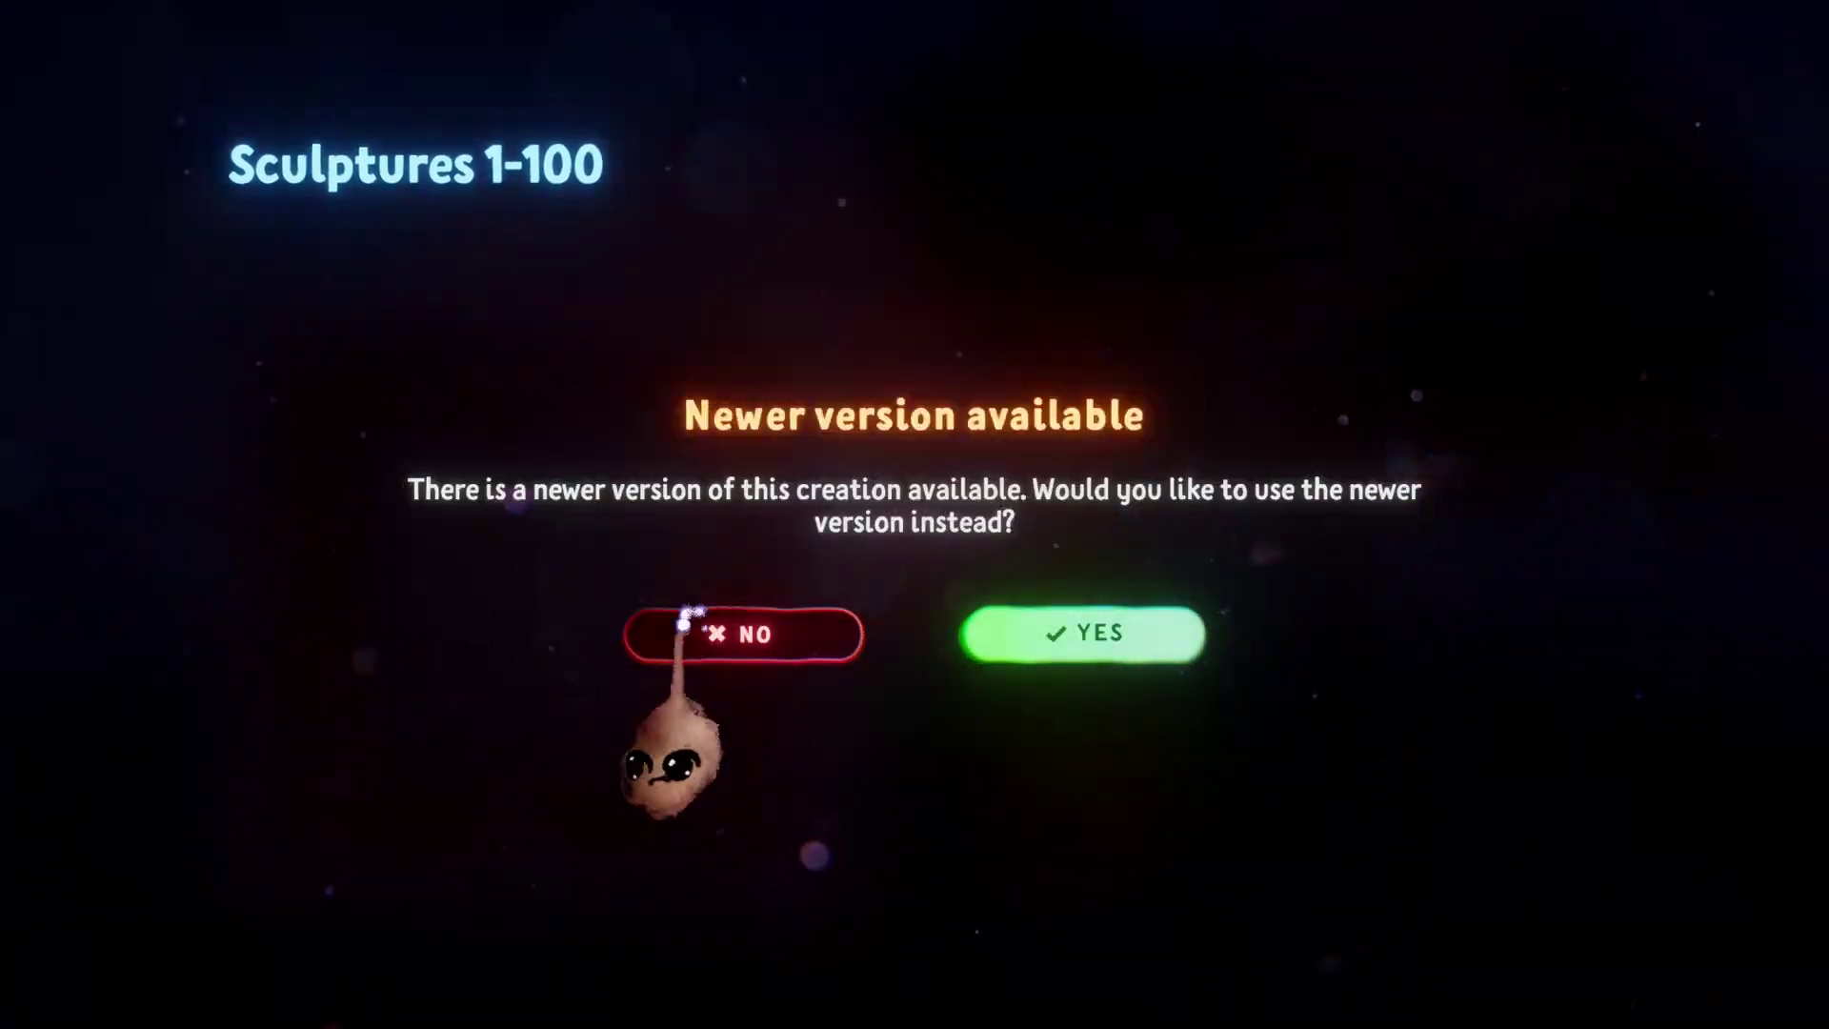
pyautogui.click(683, 628)
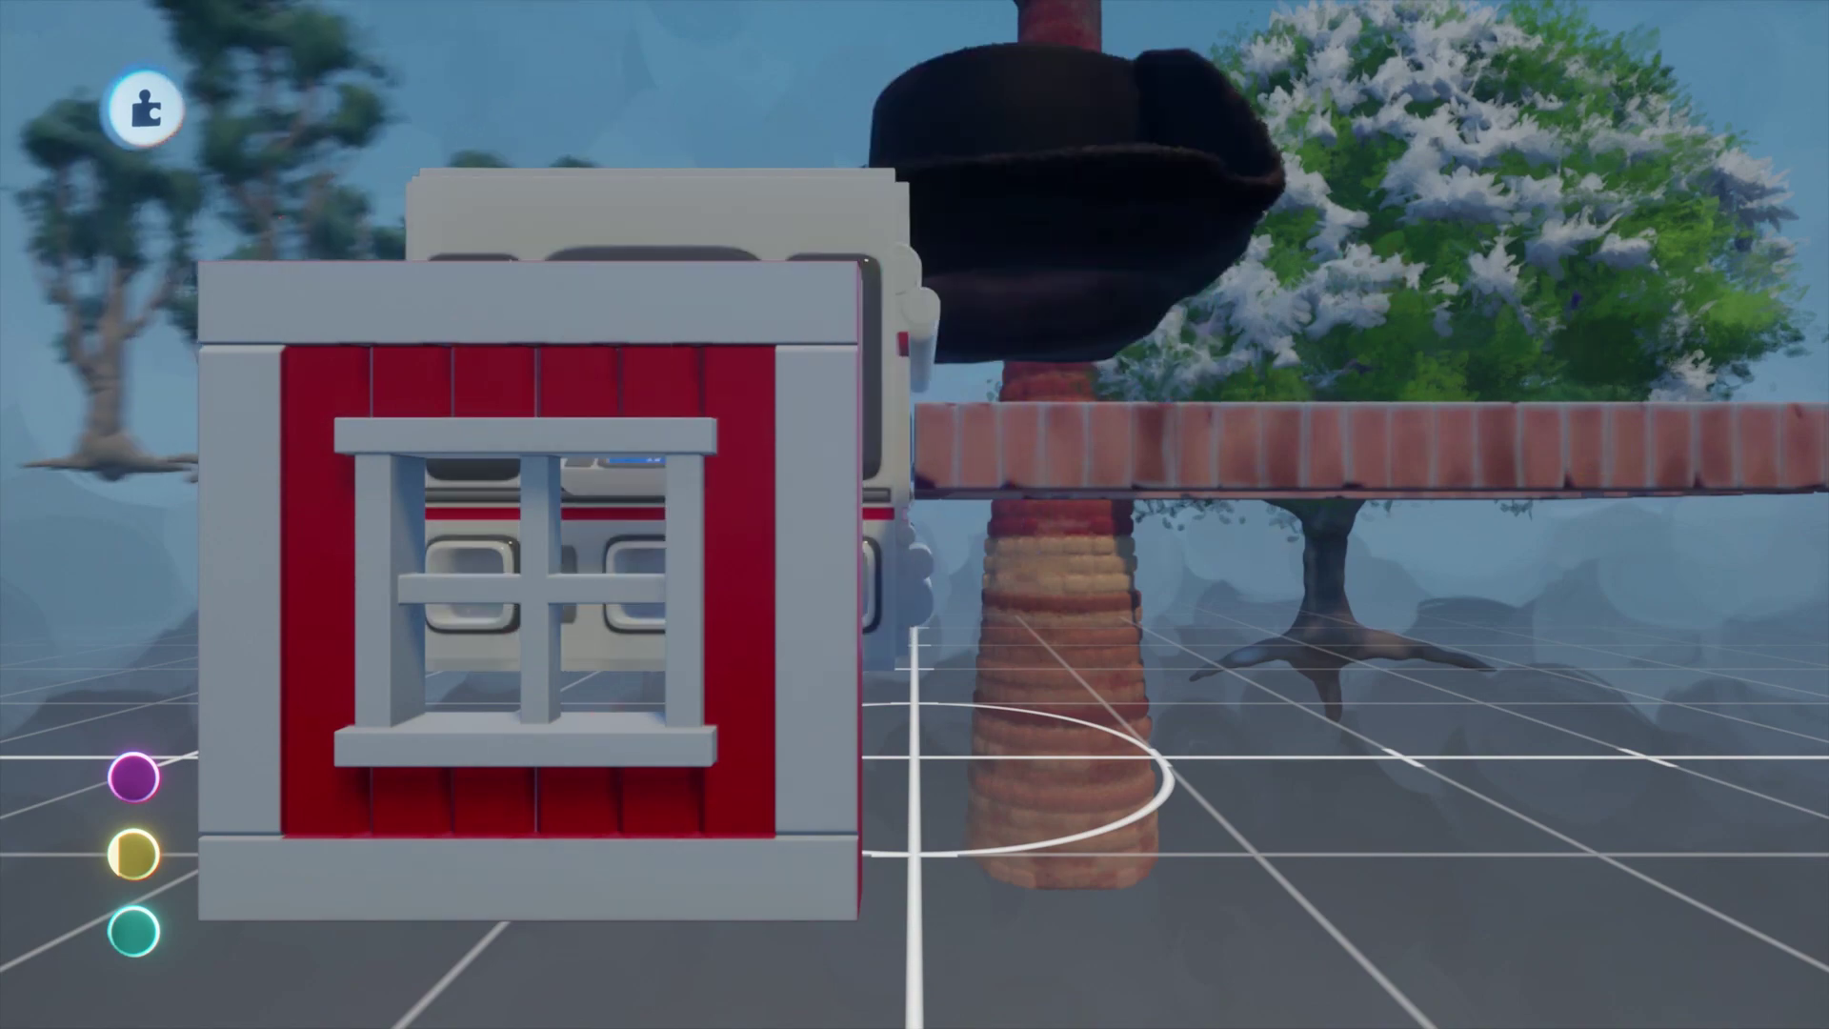
pyautogui.press('Tab')
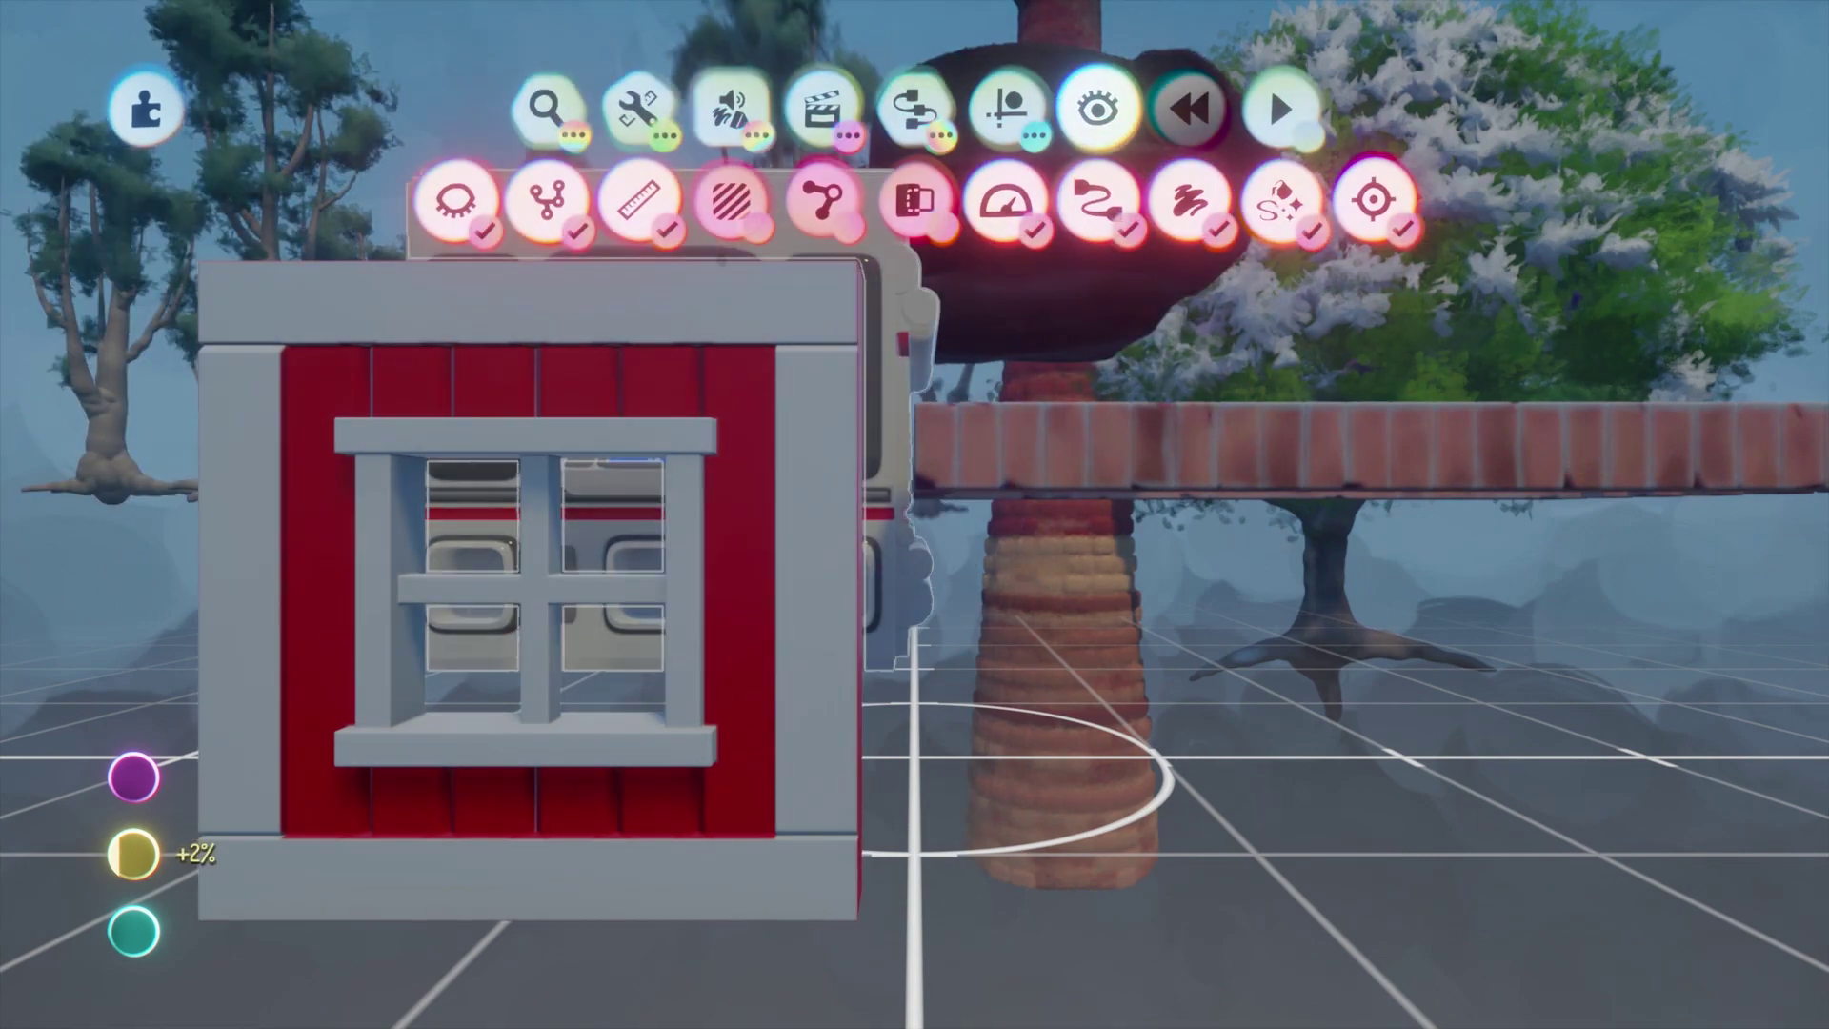
# Add the black-and-orange bouncy castle, the wooden scrap pile and the large green bush from Sculptures 1-100.
pyautogui.click(545, 105)
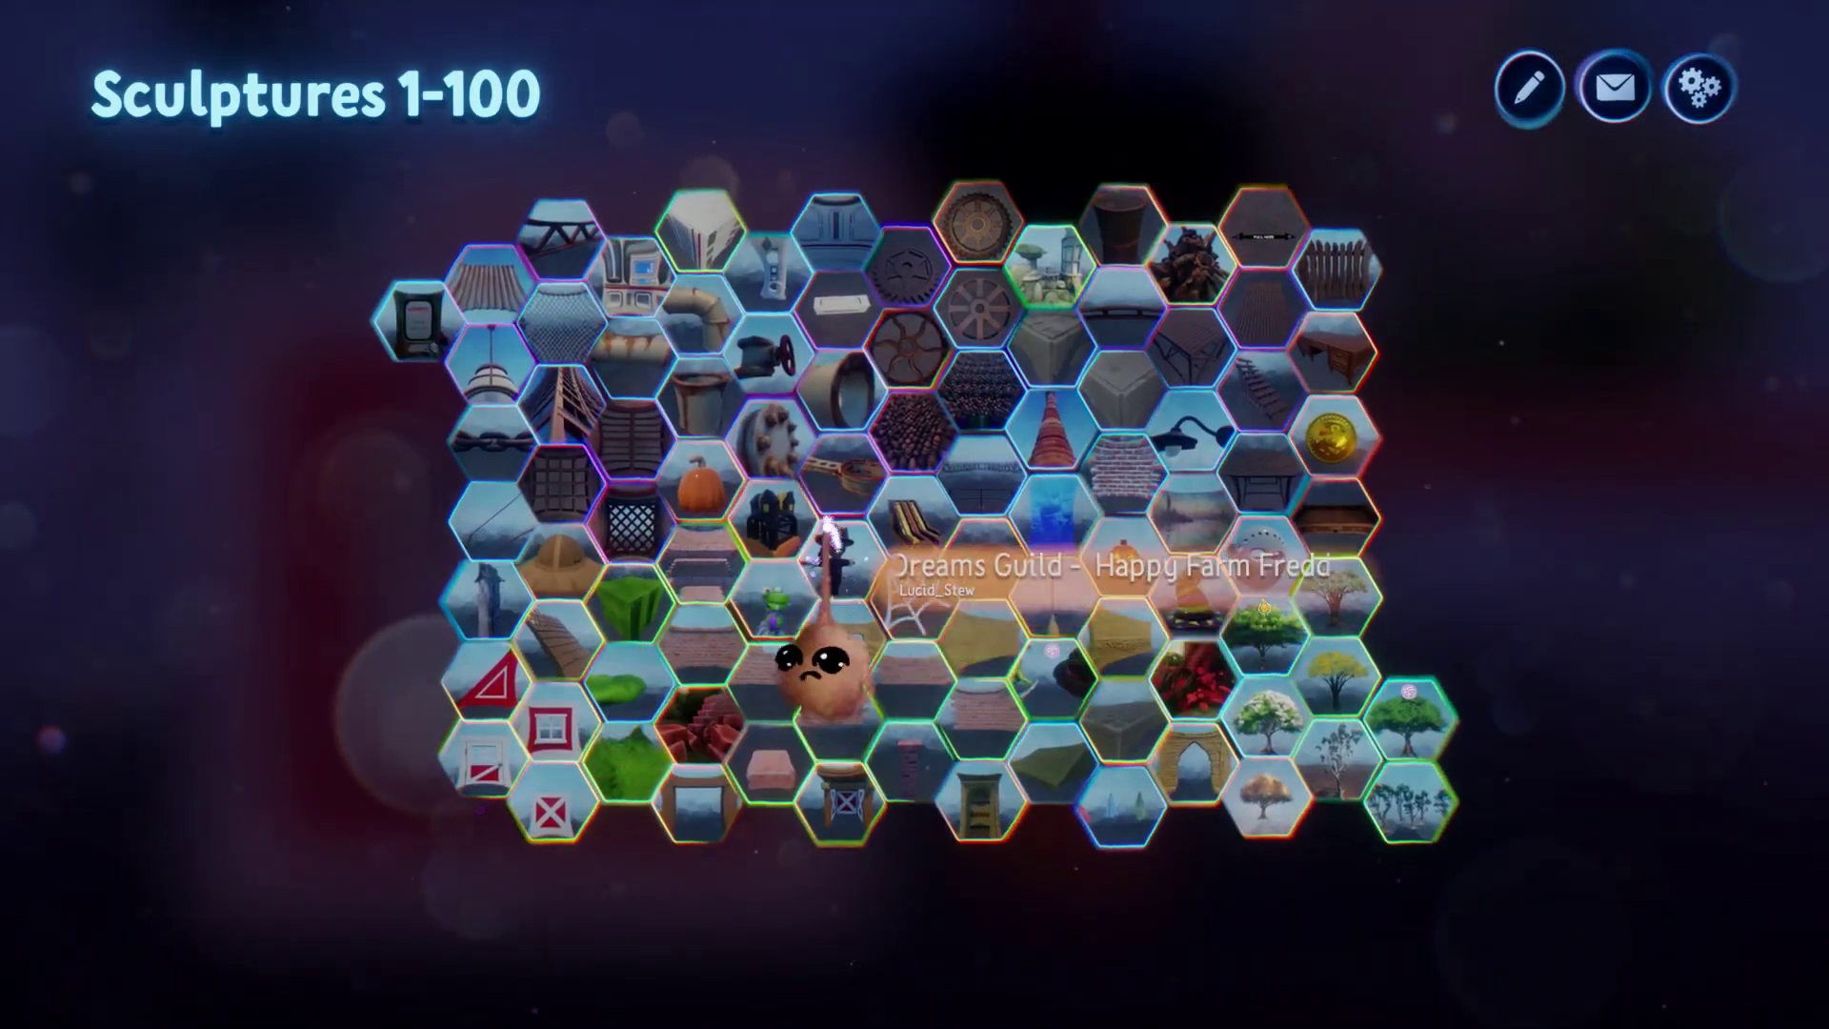
pyautogui.click(776, 514)
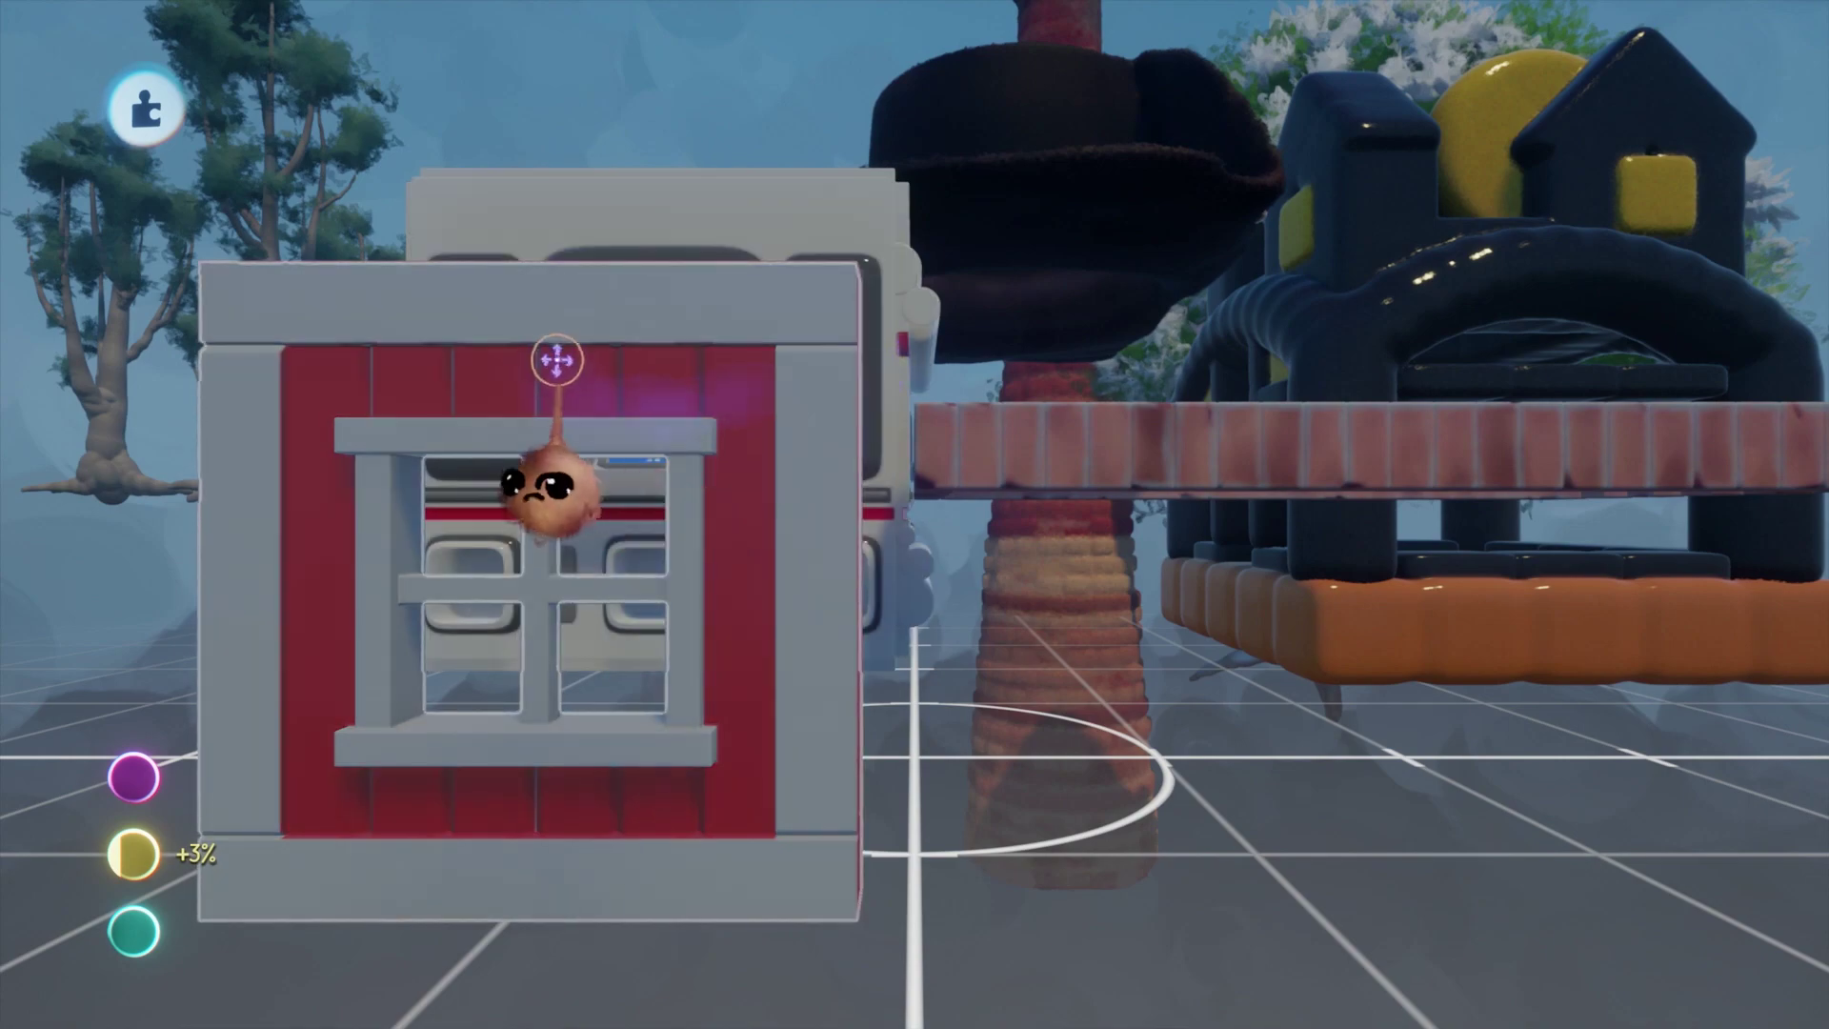
pyautogui.press('Tab')
pyautogui.click(552, 191)
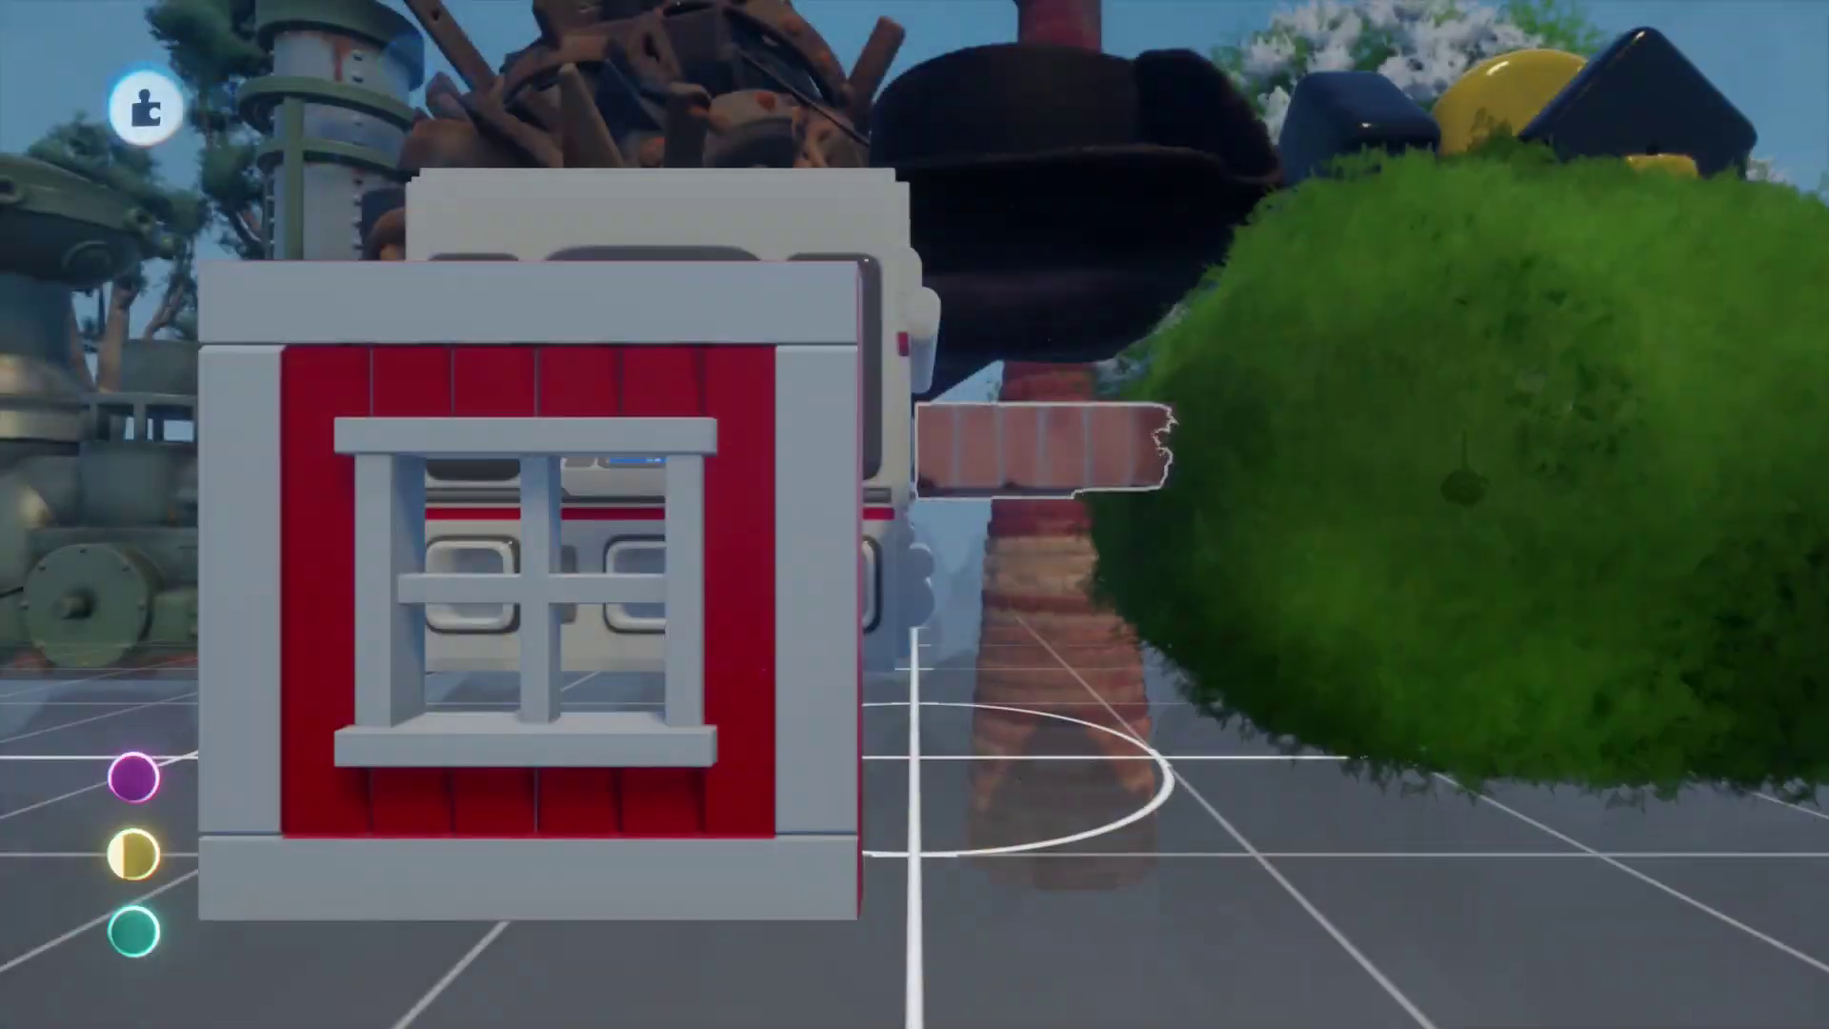
# Stamp further sculptures from the Sculptures 1-100 collection around the scene.
pyautogui.press('Tab')
pyautogui.click(560, 99)
pyautogui.click(1267, 624)
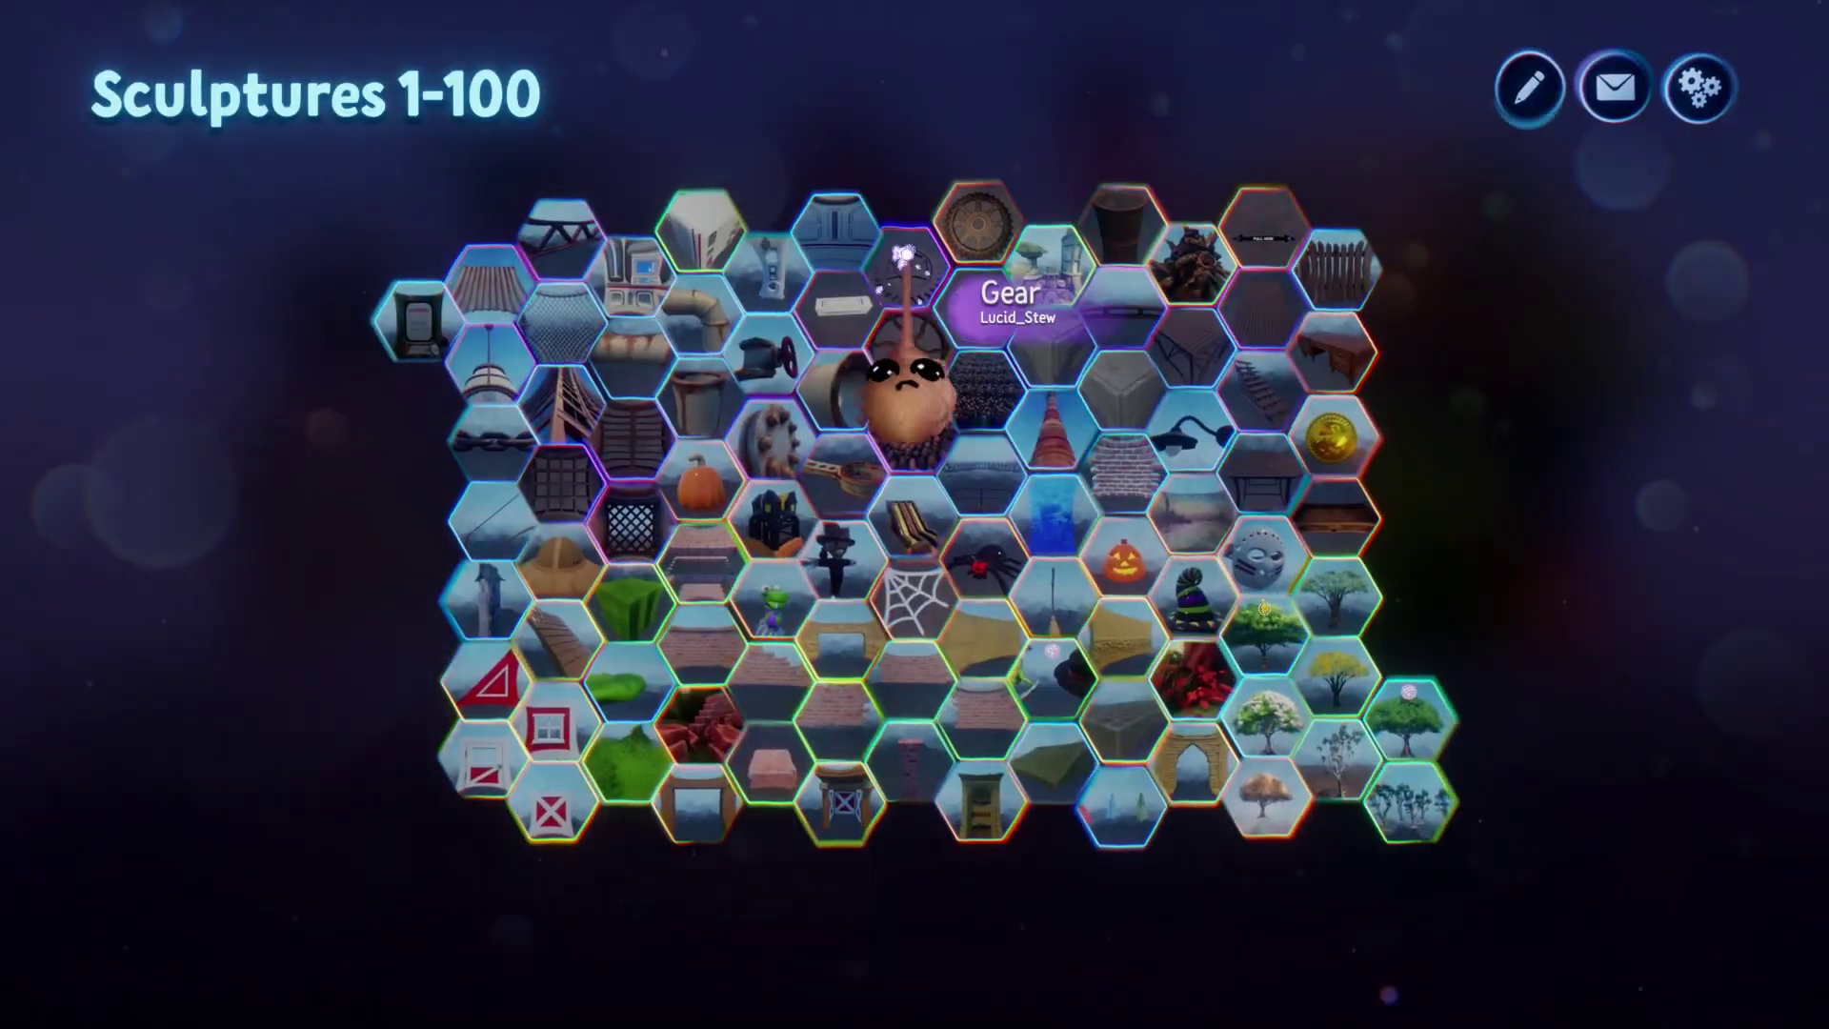
pyautogui.click(895, 380)
pyautogui.click(538, 113)
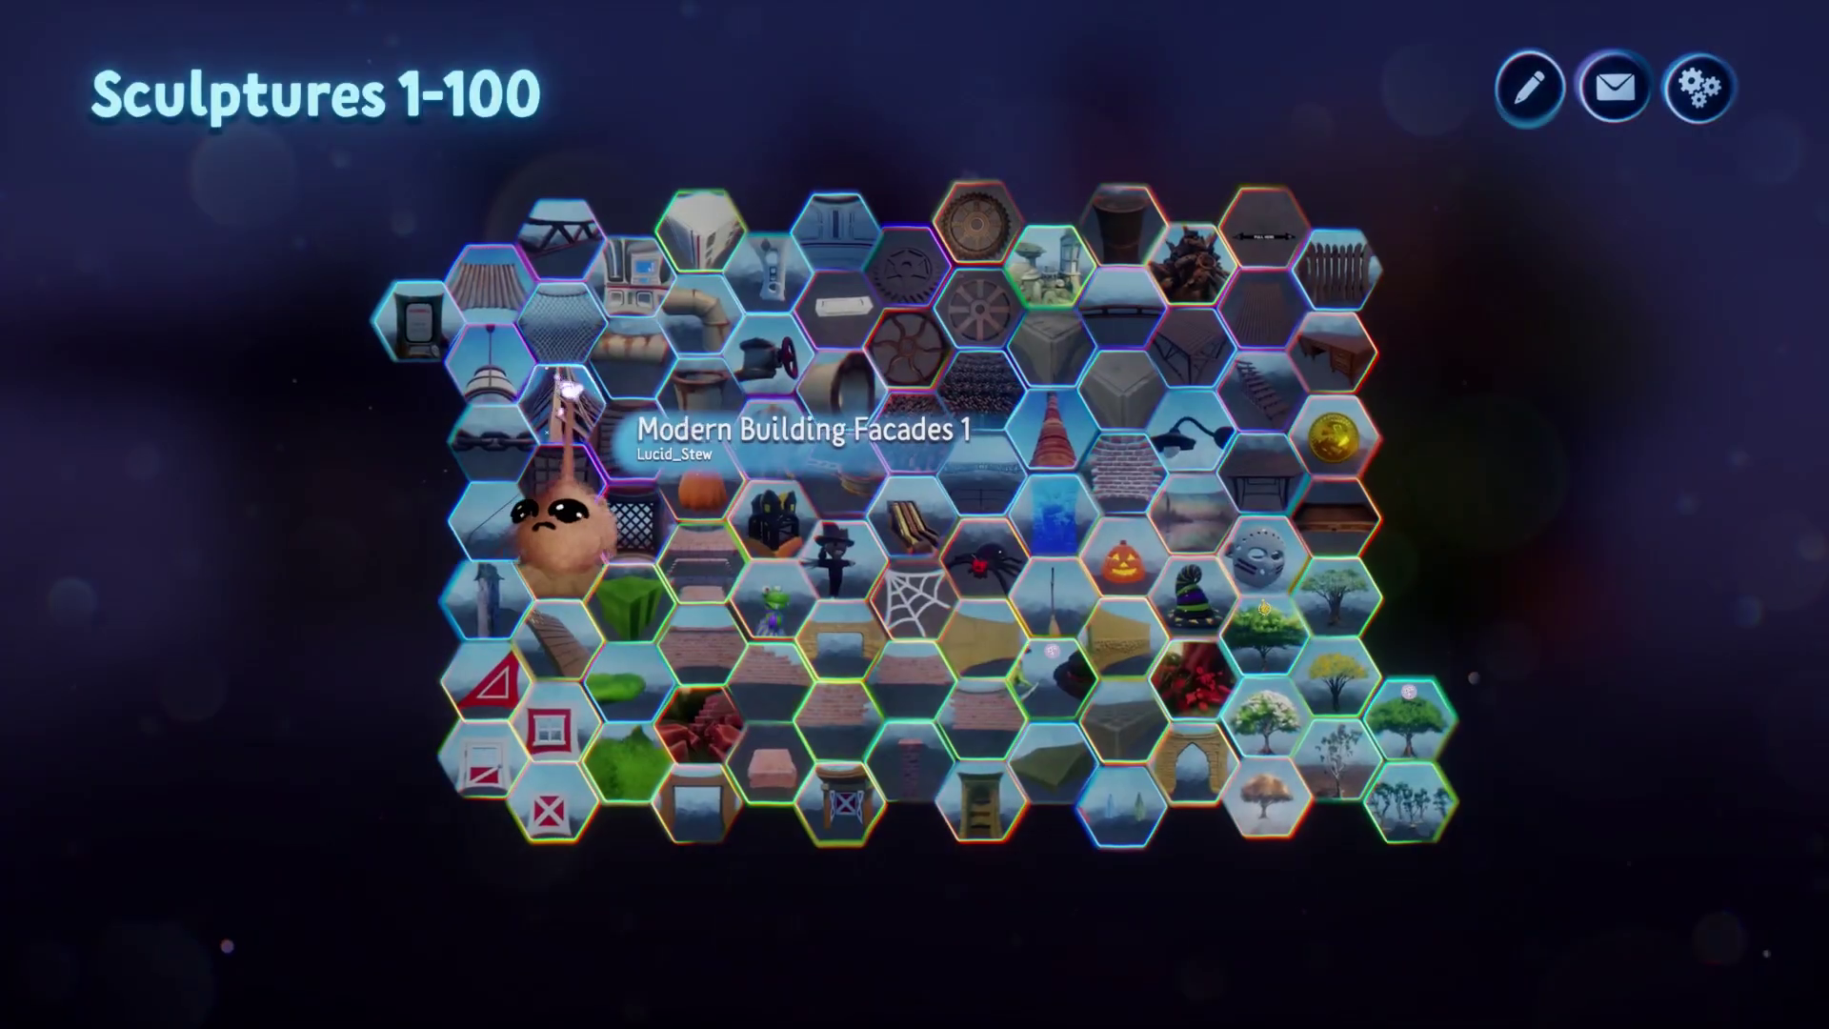
pyautogui.click(424, 453)
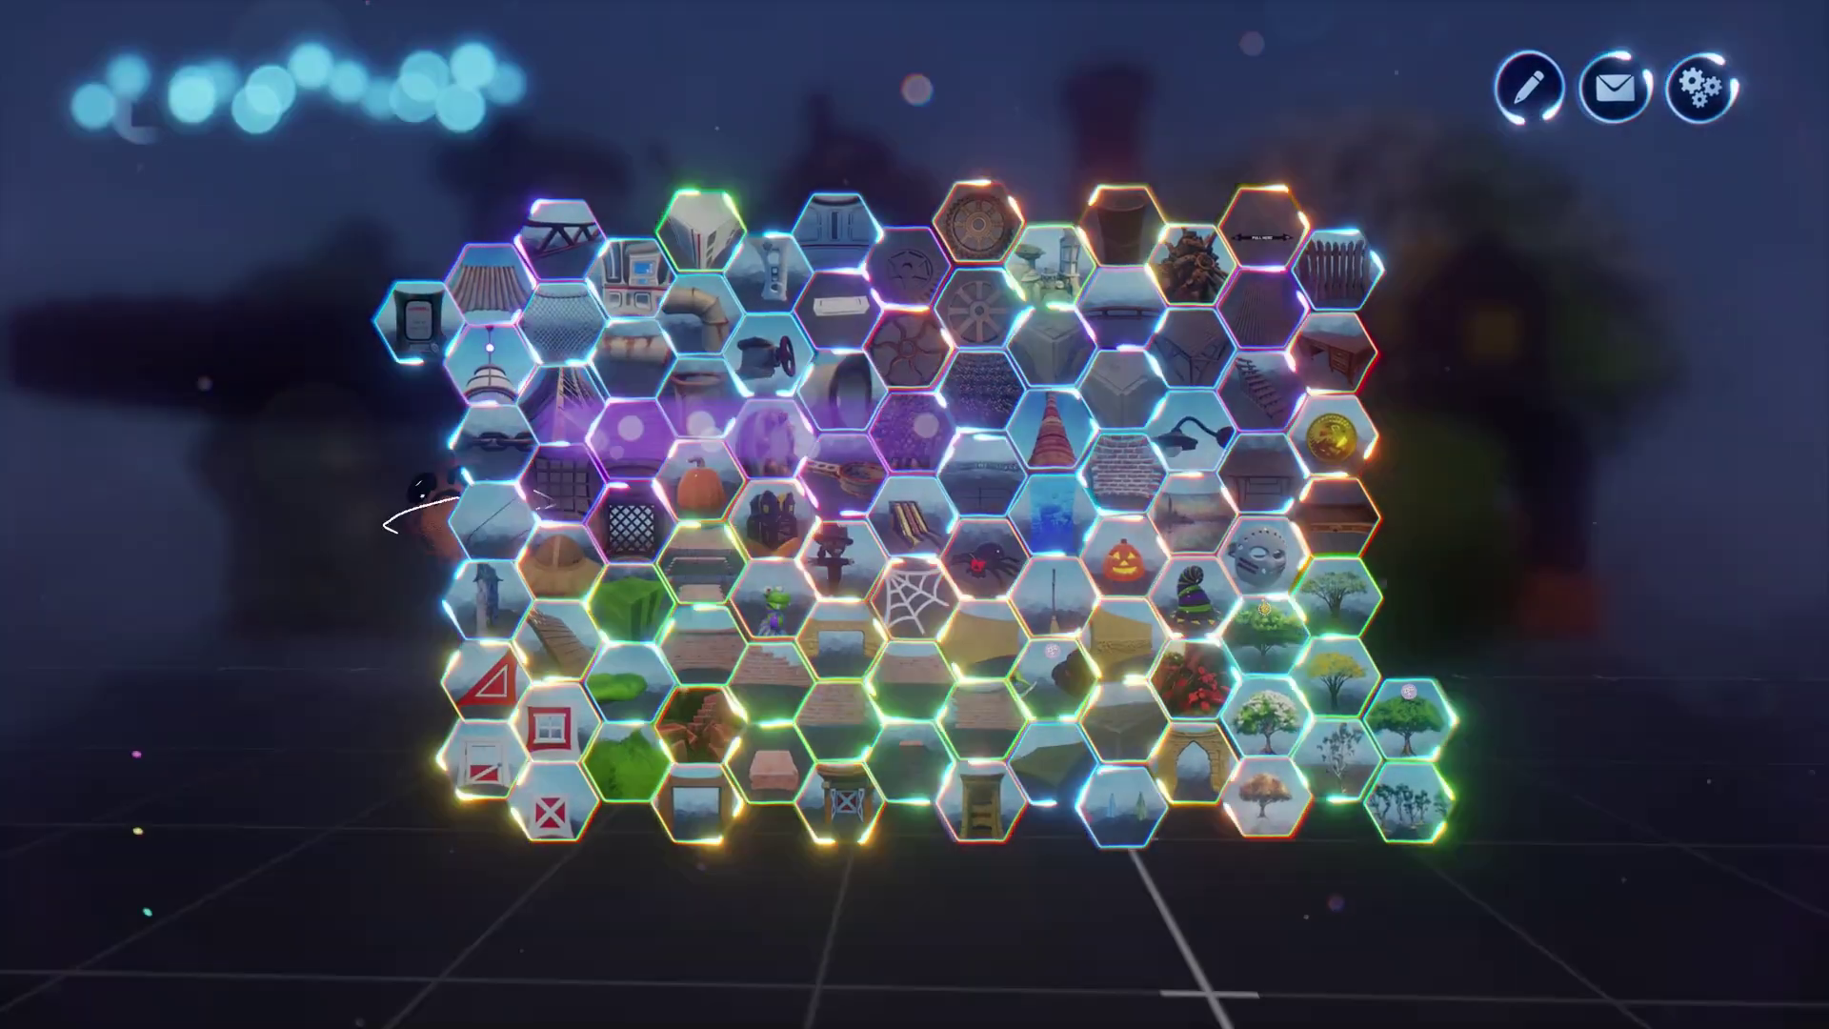
pyautogui.click(545, 109)
pyautogui.click(1110, 489)
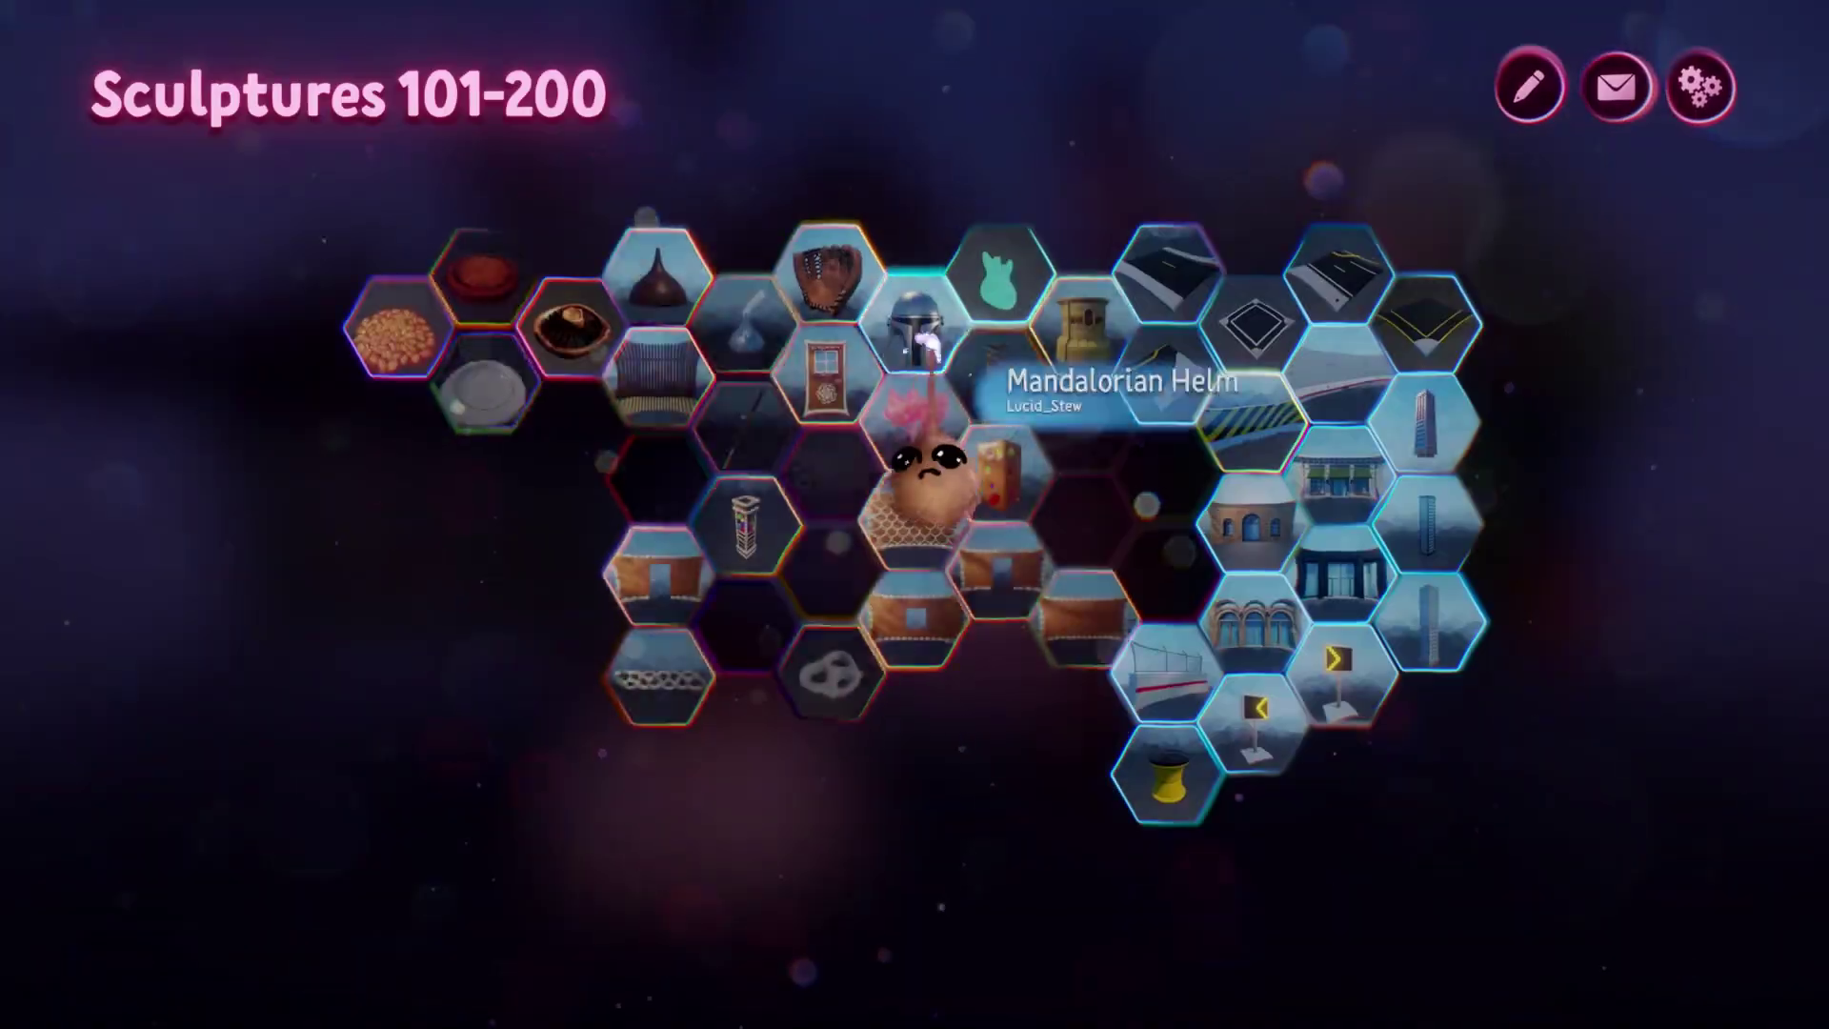
# Add the Mandalorian Helm and the Dreams Guild - Gingerbread Window from Sculptures 101-200 to the scene.
pyautogui.click(918, 349)
pyautogui.click(545, 108)
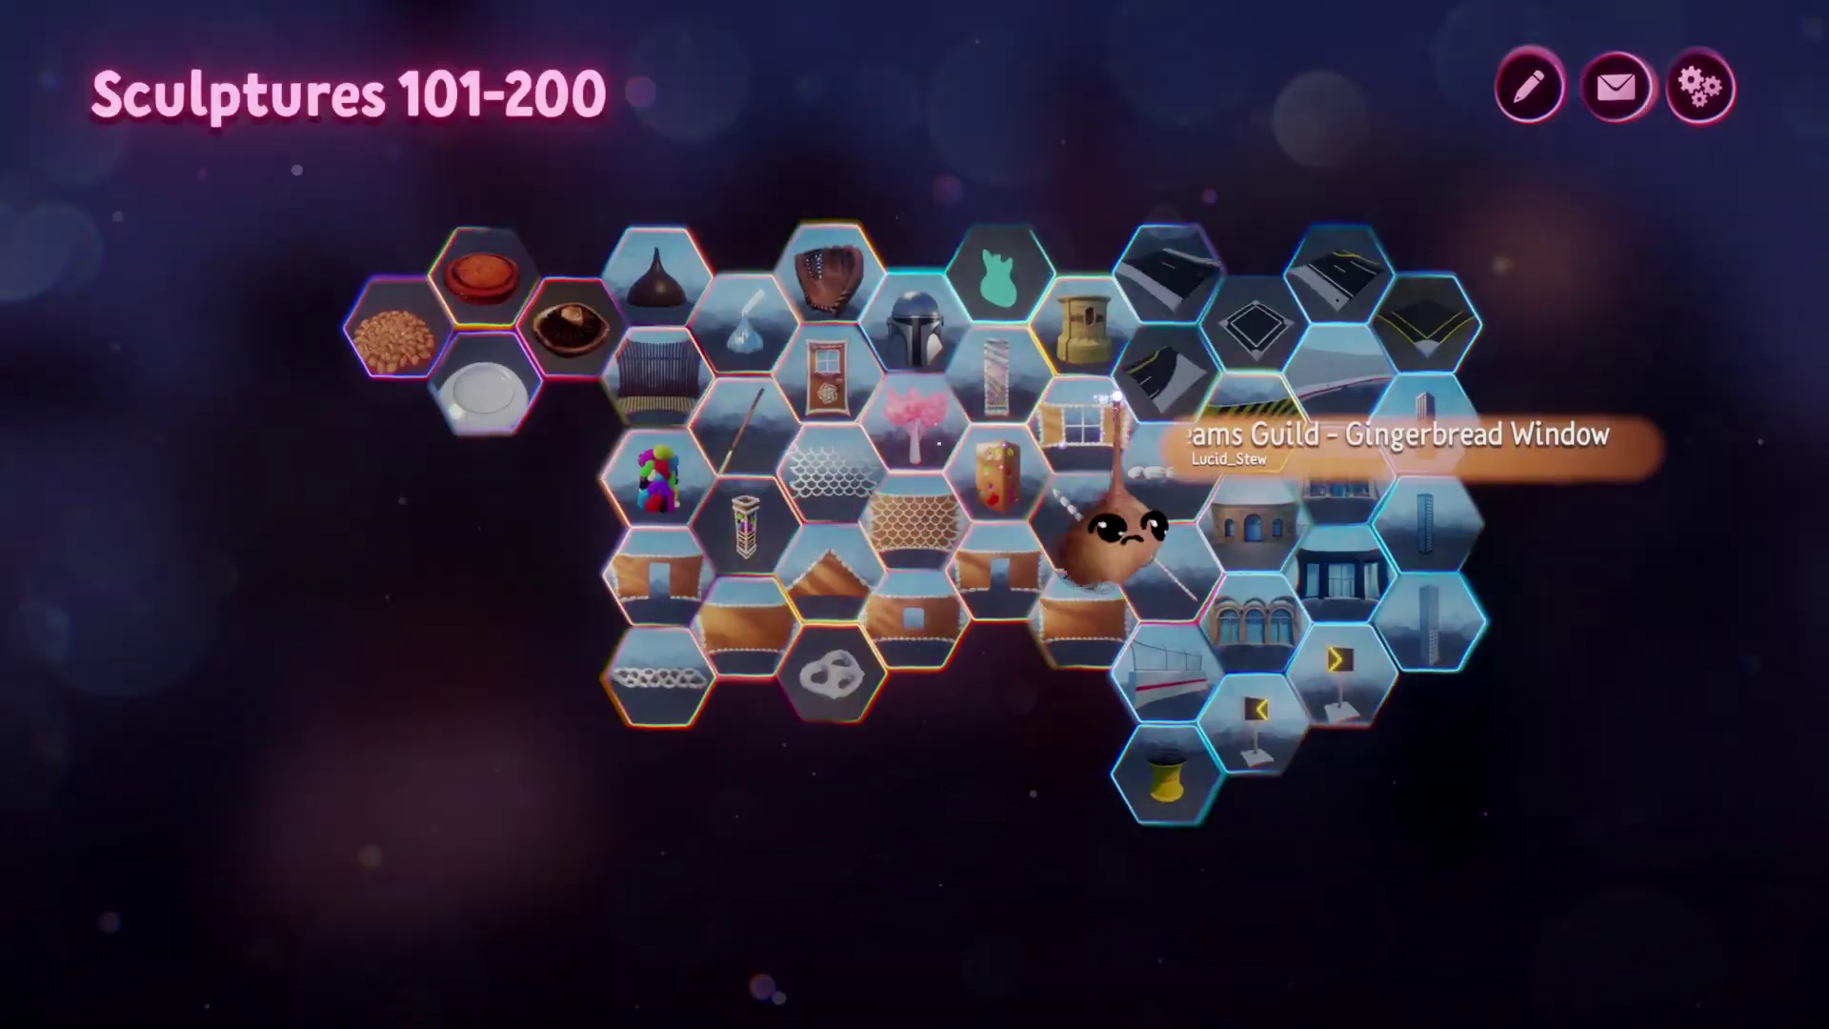
pyautogui.click(1100, 434)
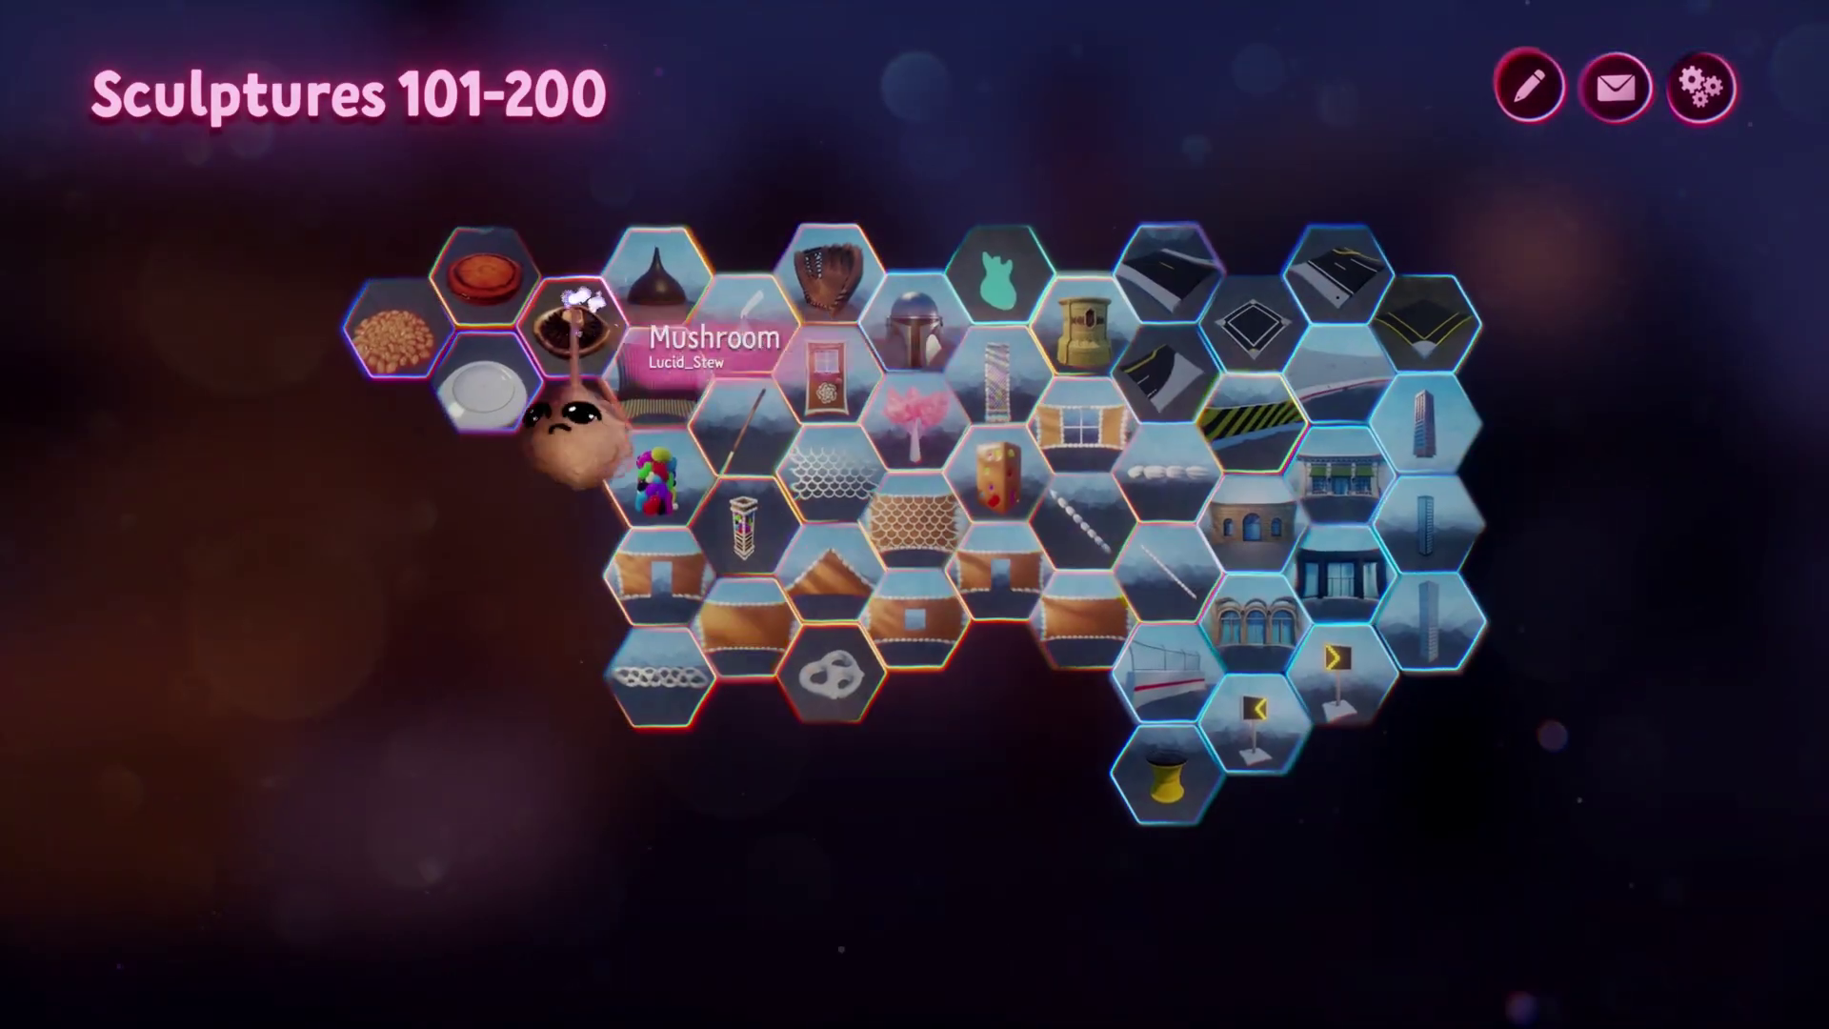
# Stamp the dark drop-shaped sculpture, the baseball glove and the multicoloured figure from Sculptures 101-200.
pyautogui.click(658, 275)
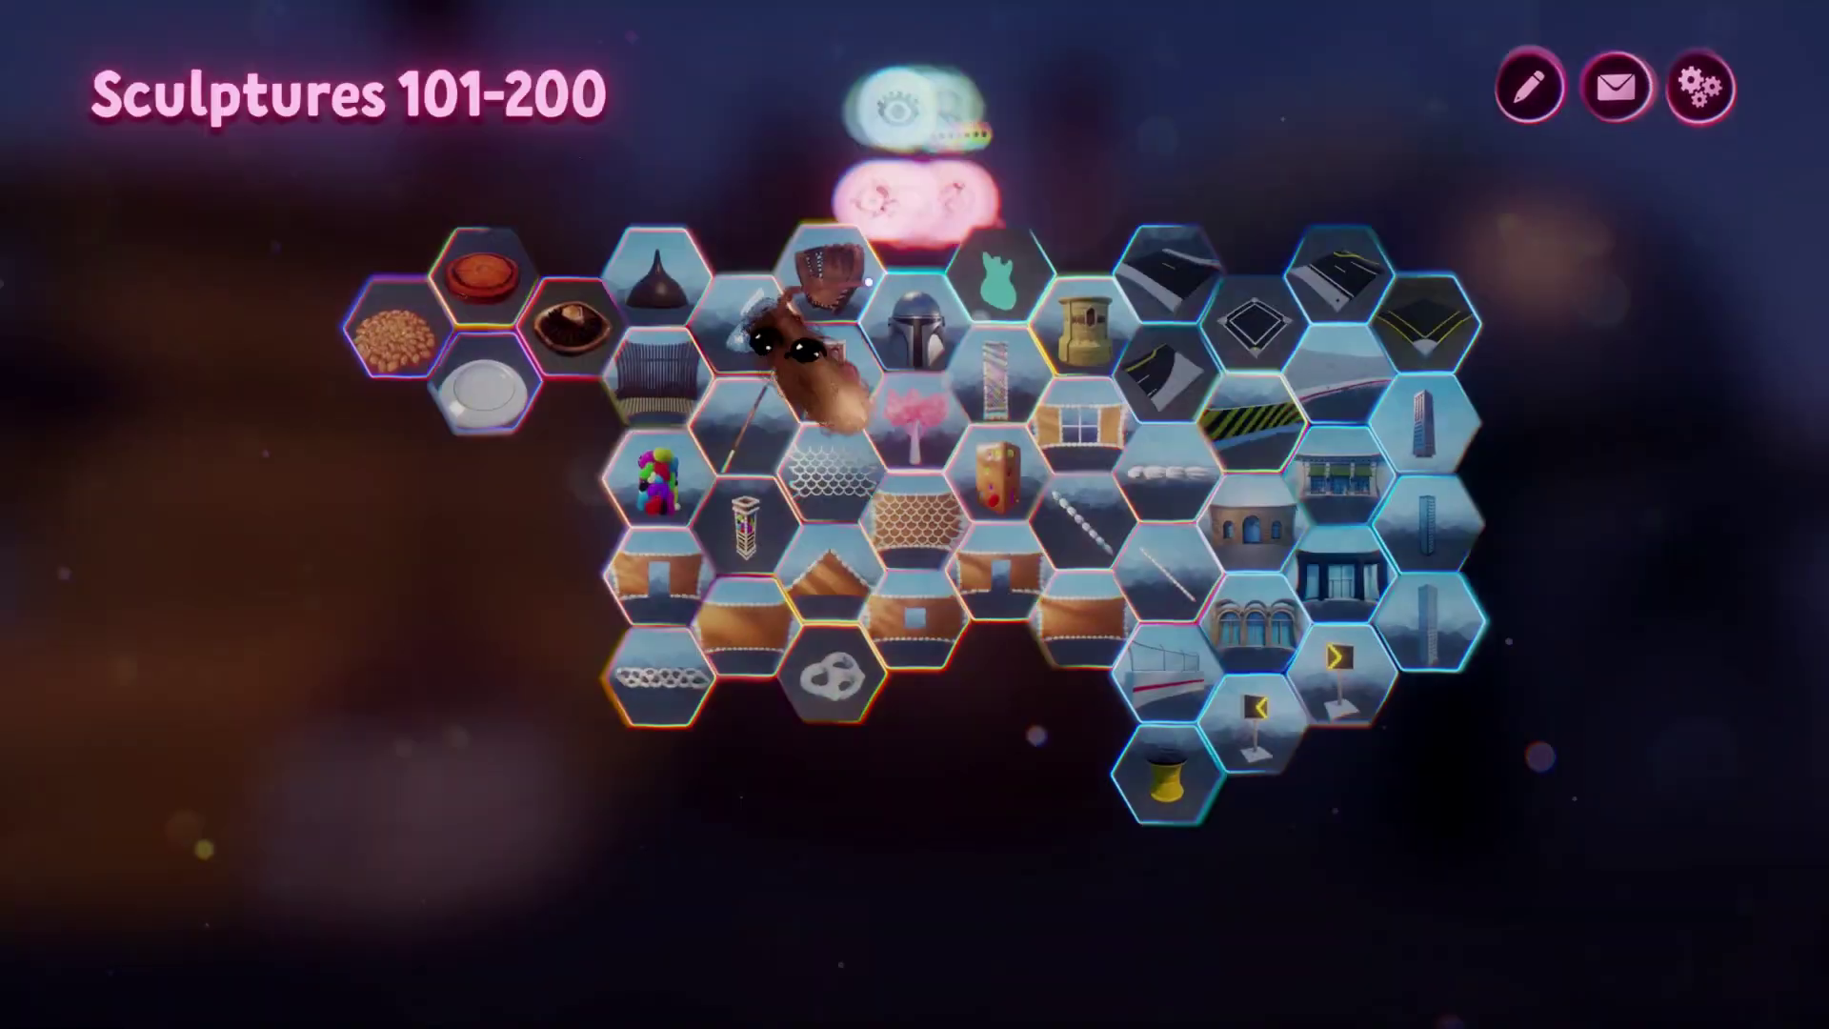
pyautogui.click(825, 278)
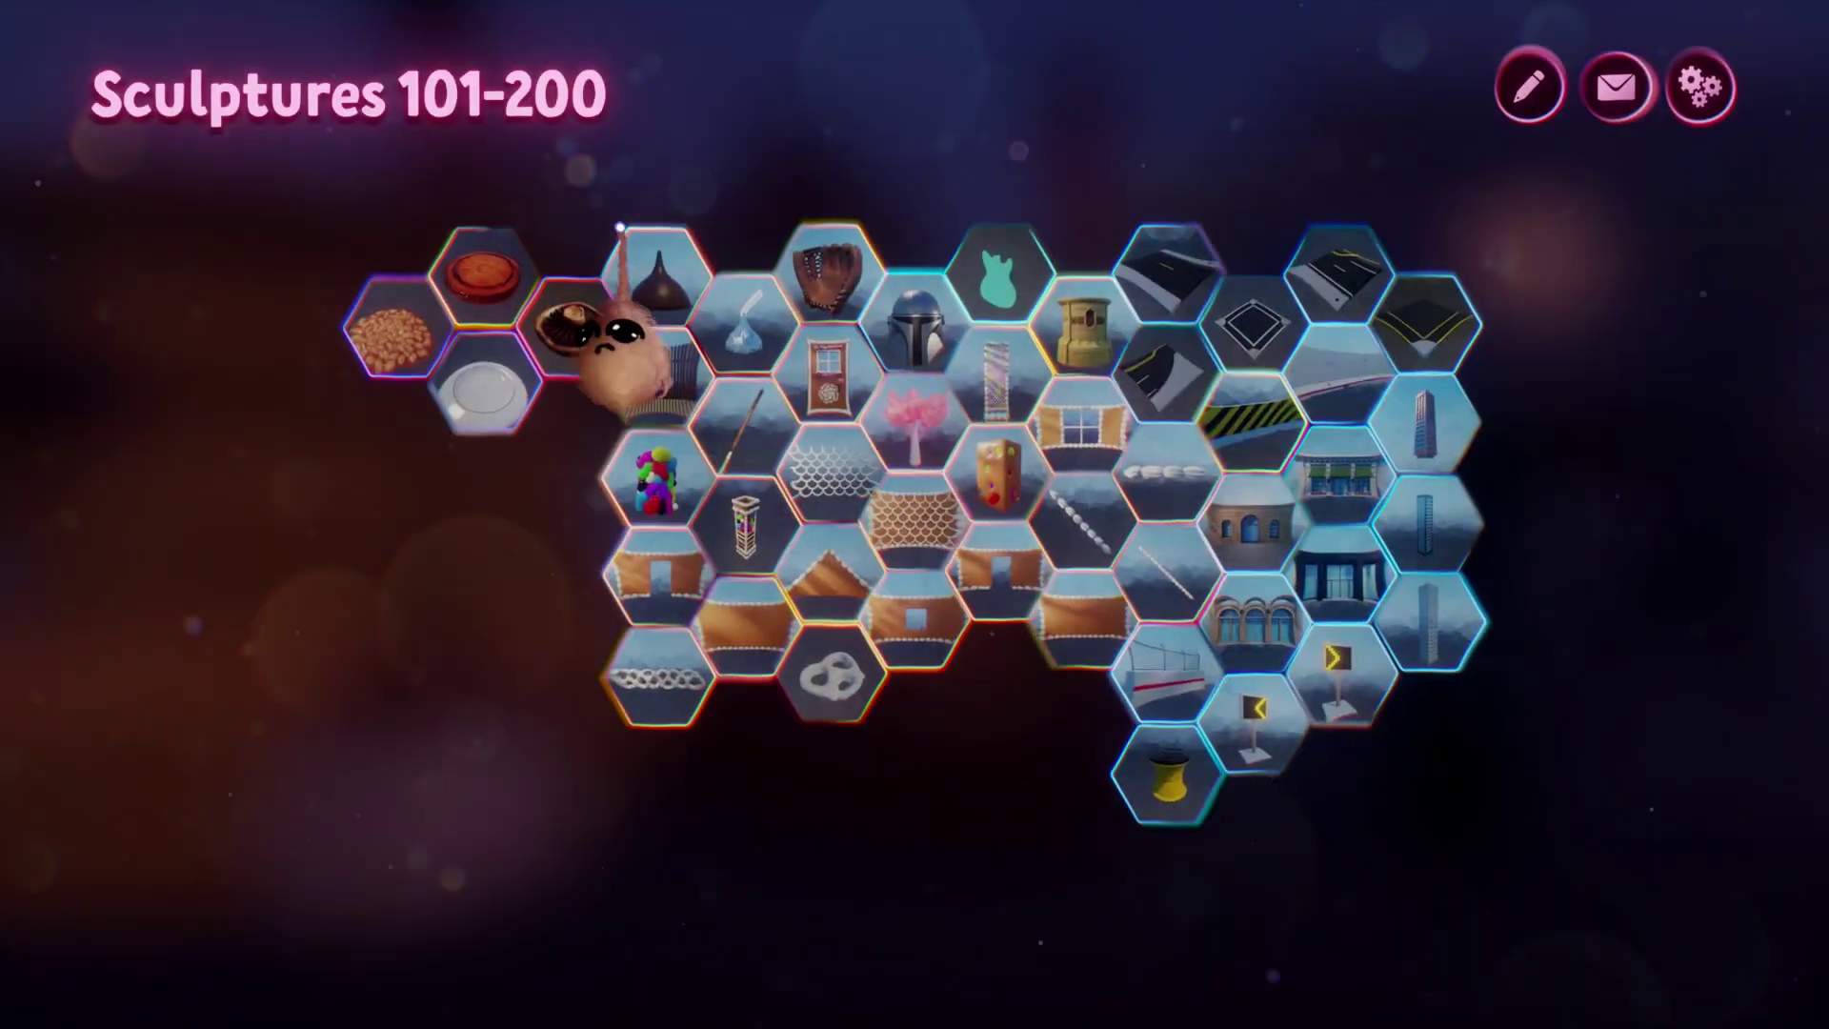
pyautogui.click(655, 481)
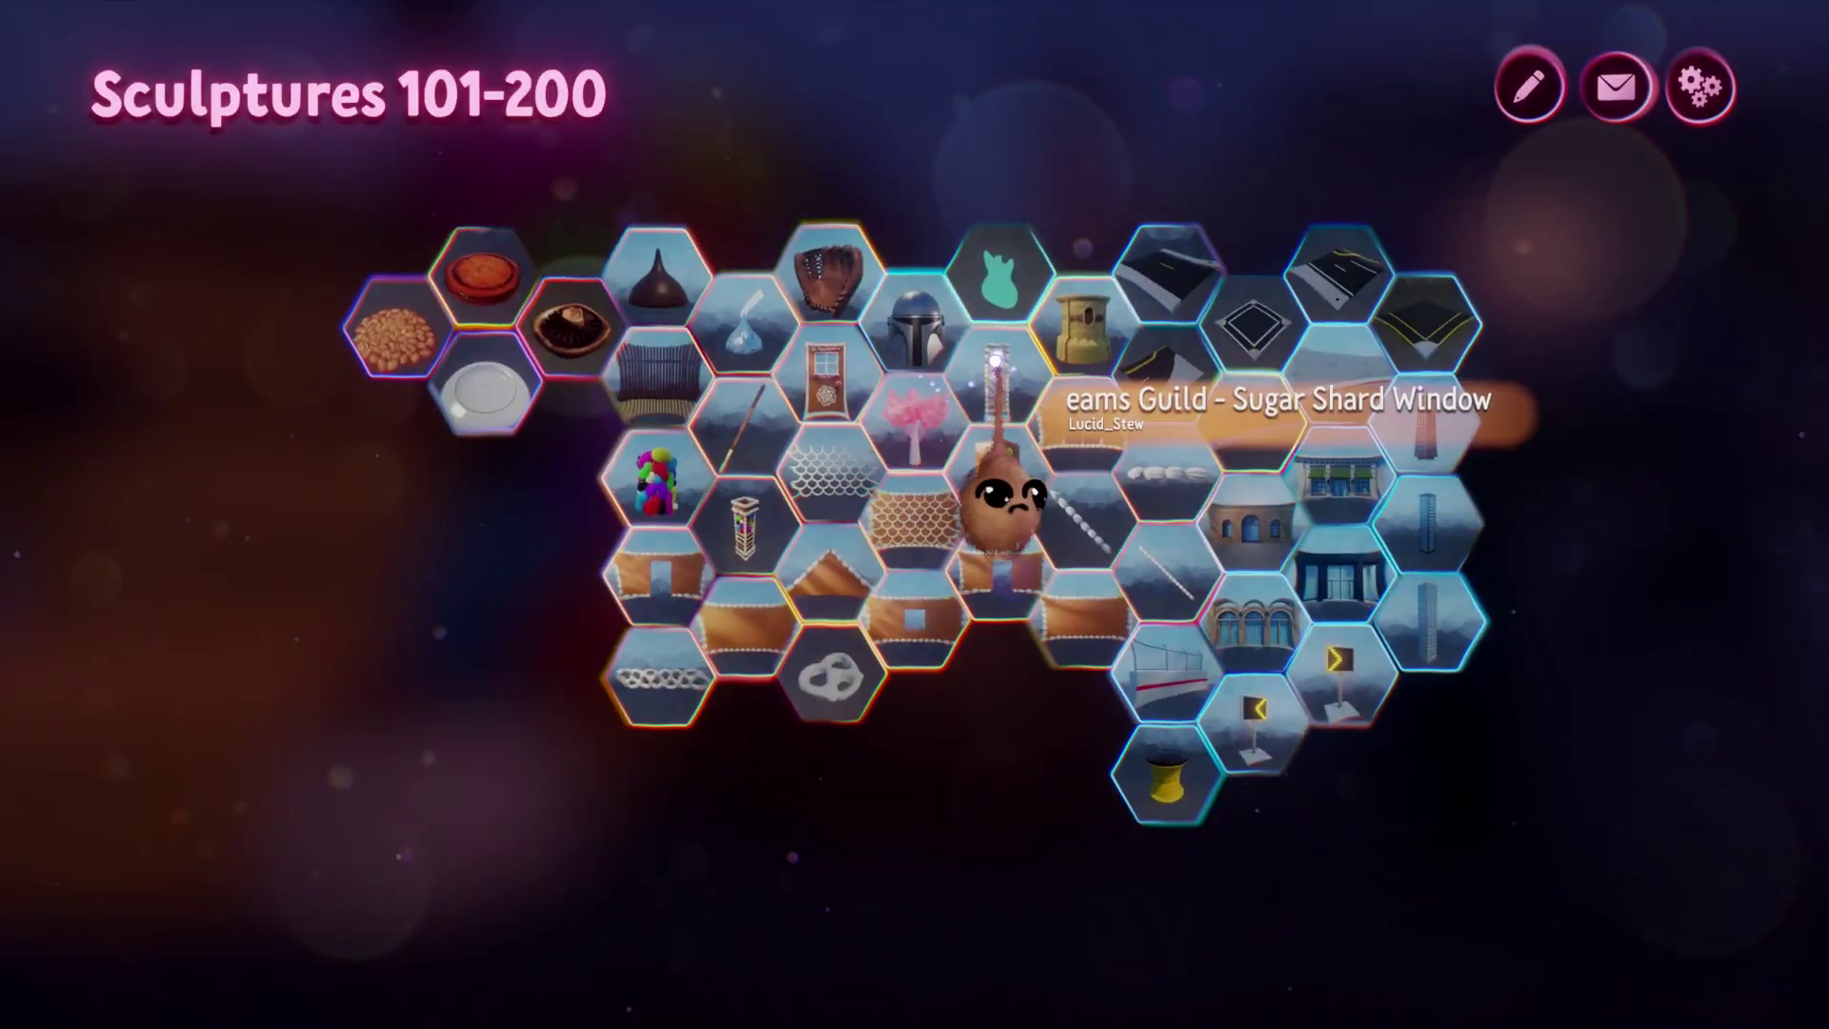
# Add the Dreams Guild - Sugar Shard Window, a gingerbread wall and the white plate from Sculptures 101-200.
pyautogui.click(994, 379)
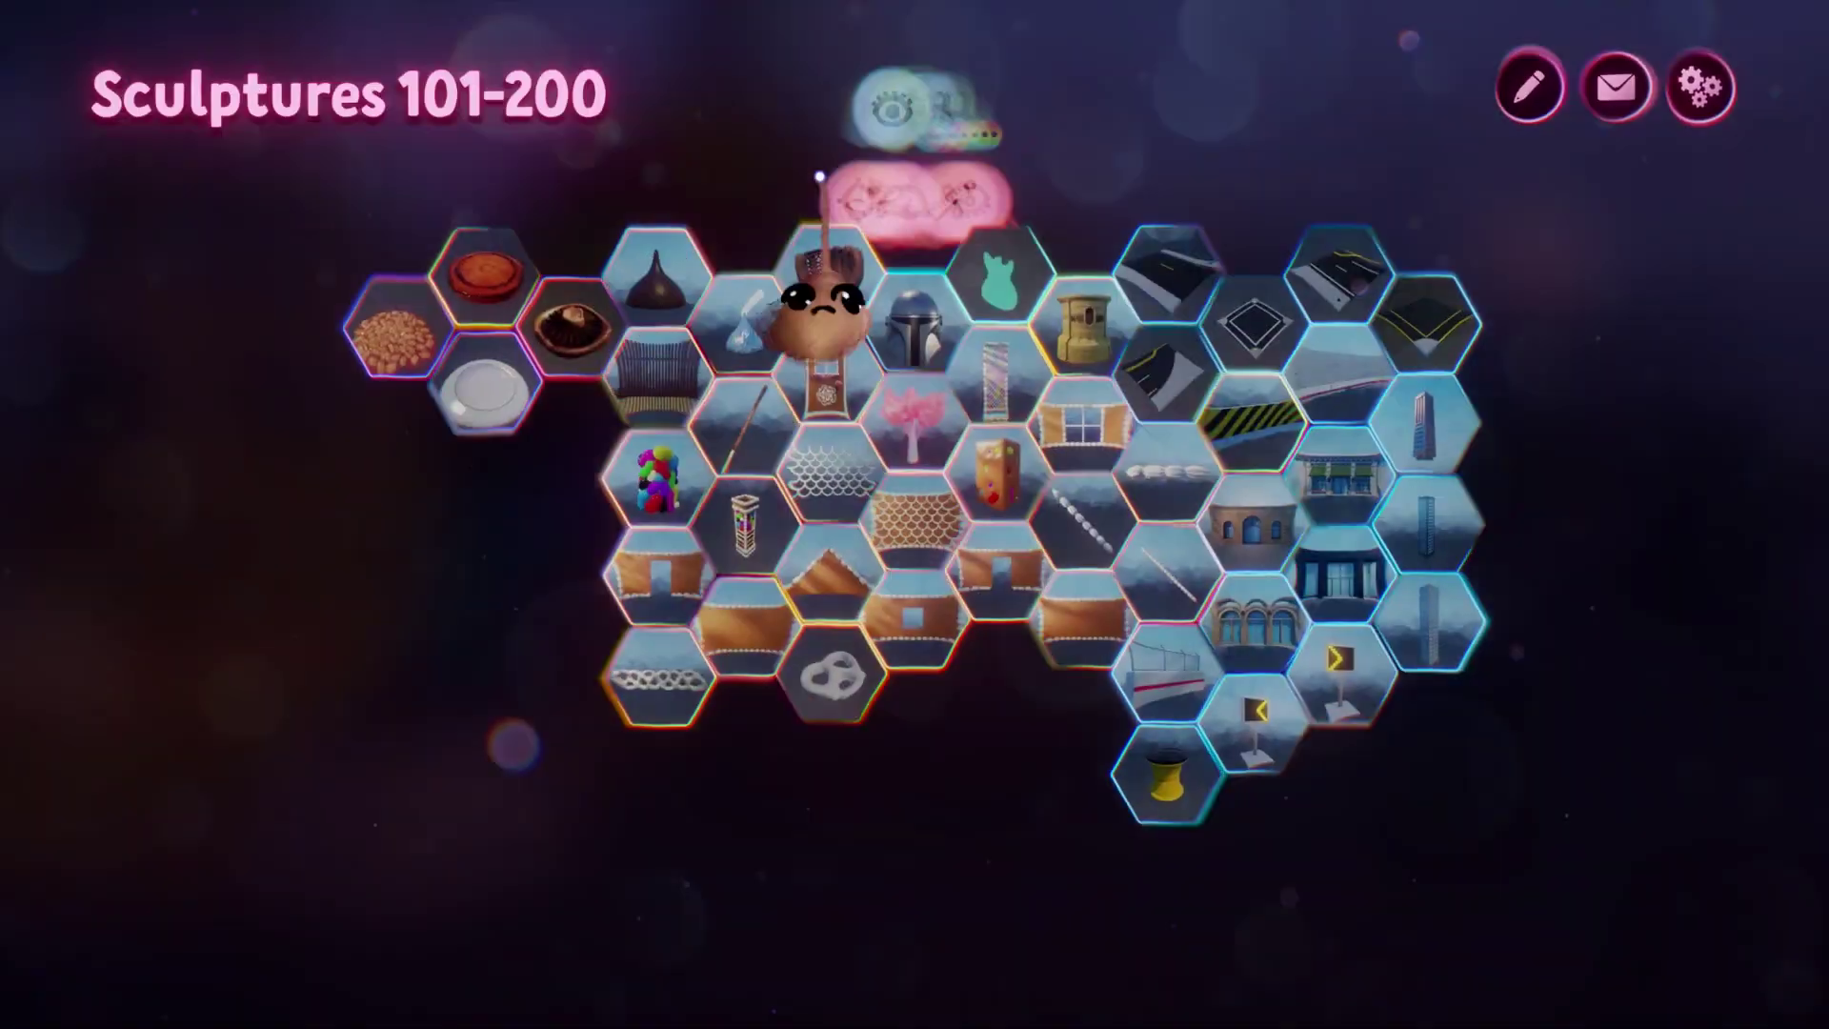
pyautogui.click(731, 581)
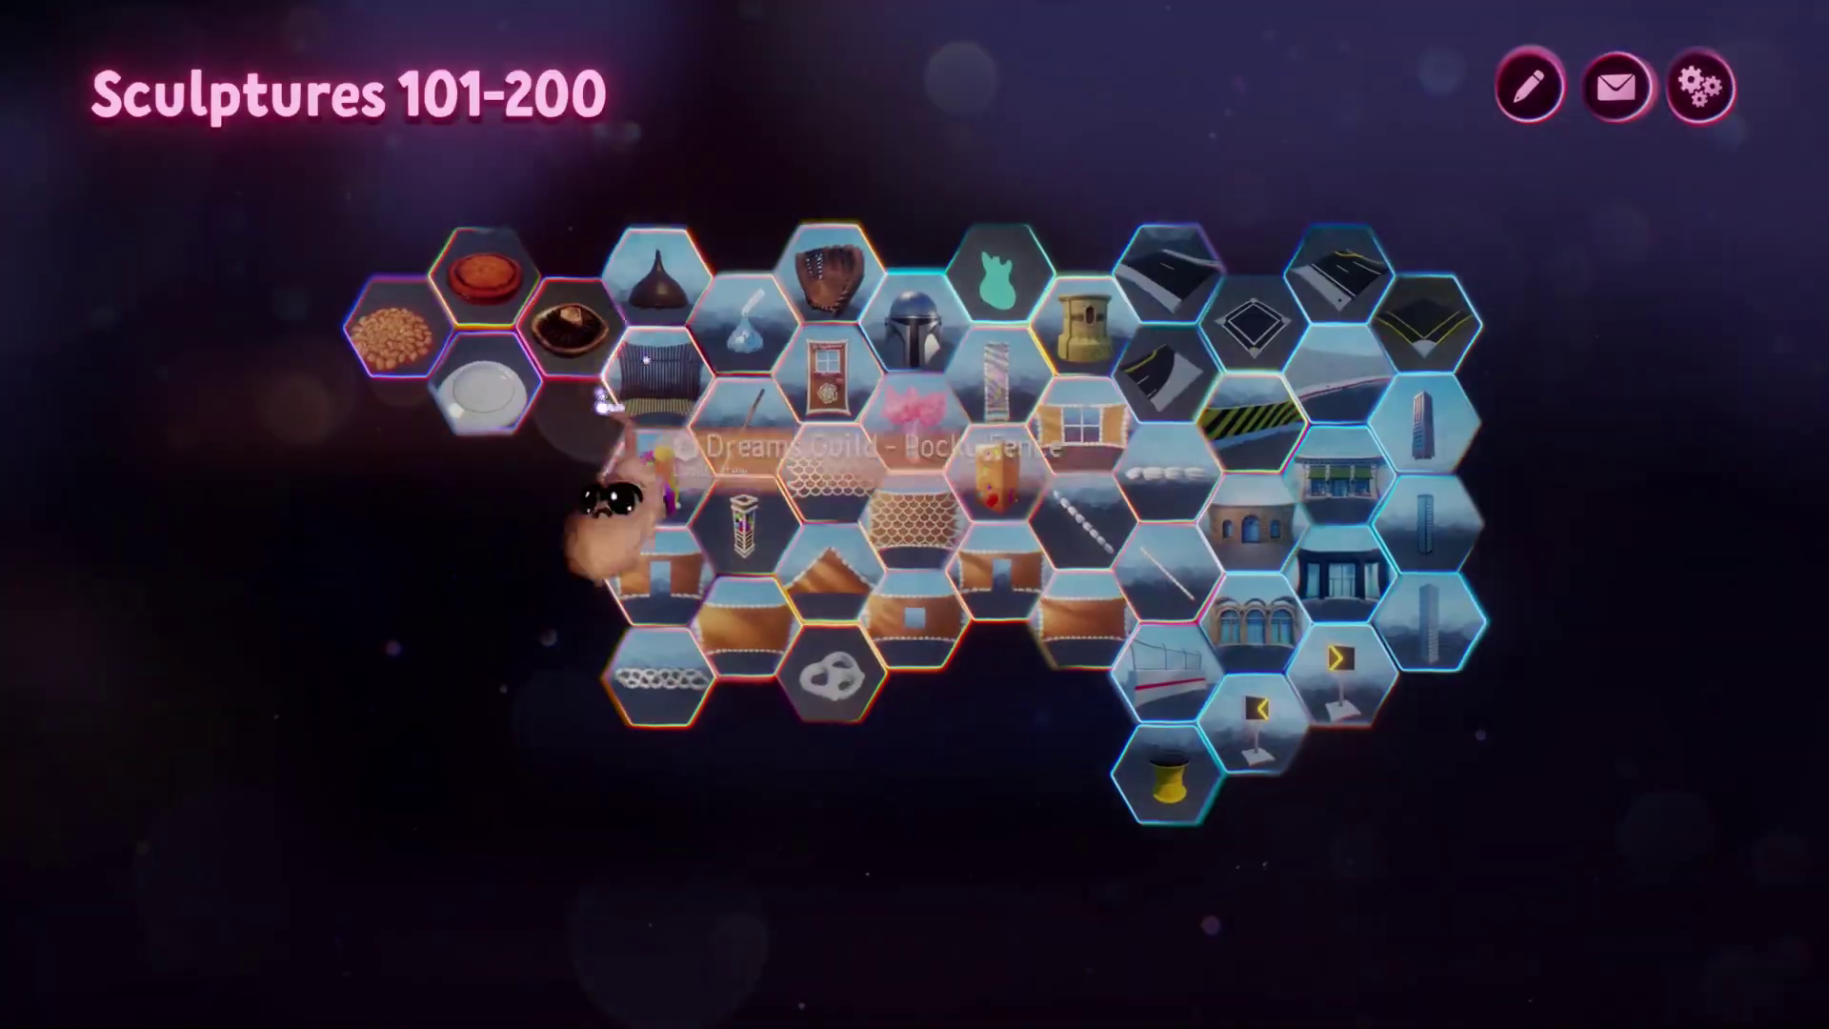
pyautogui.click(488, 394)
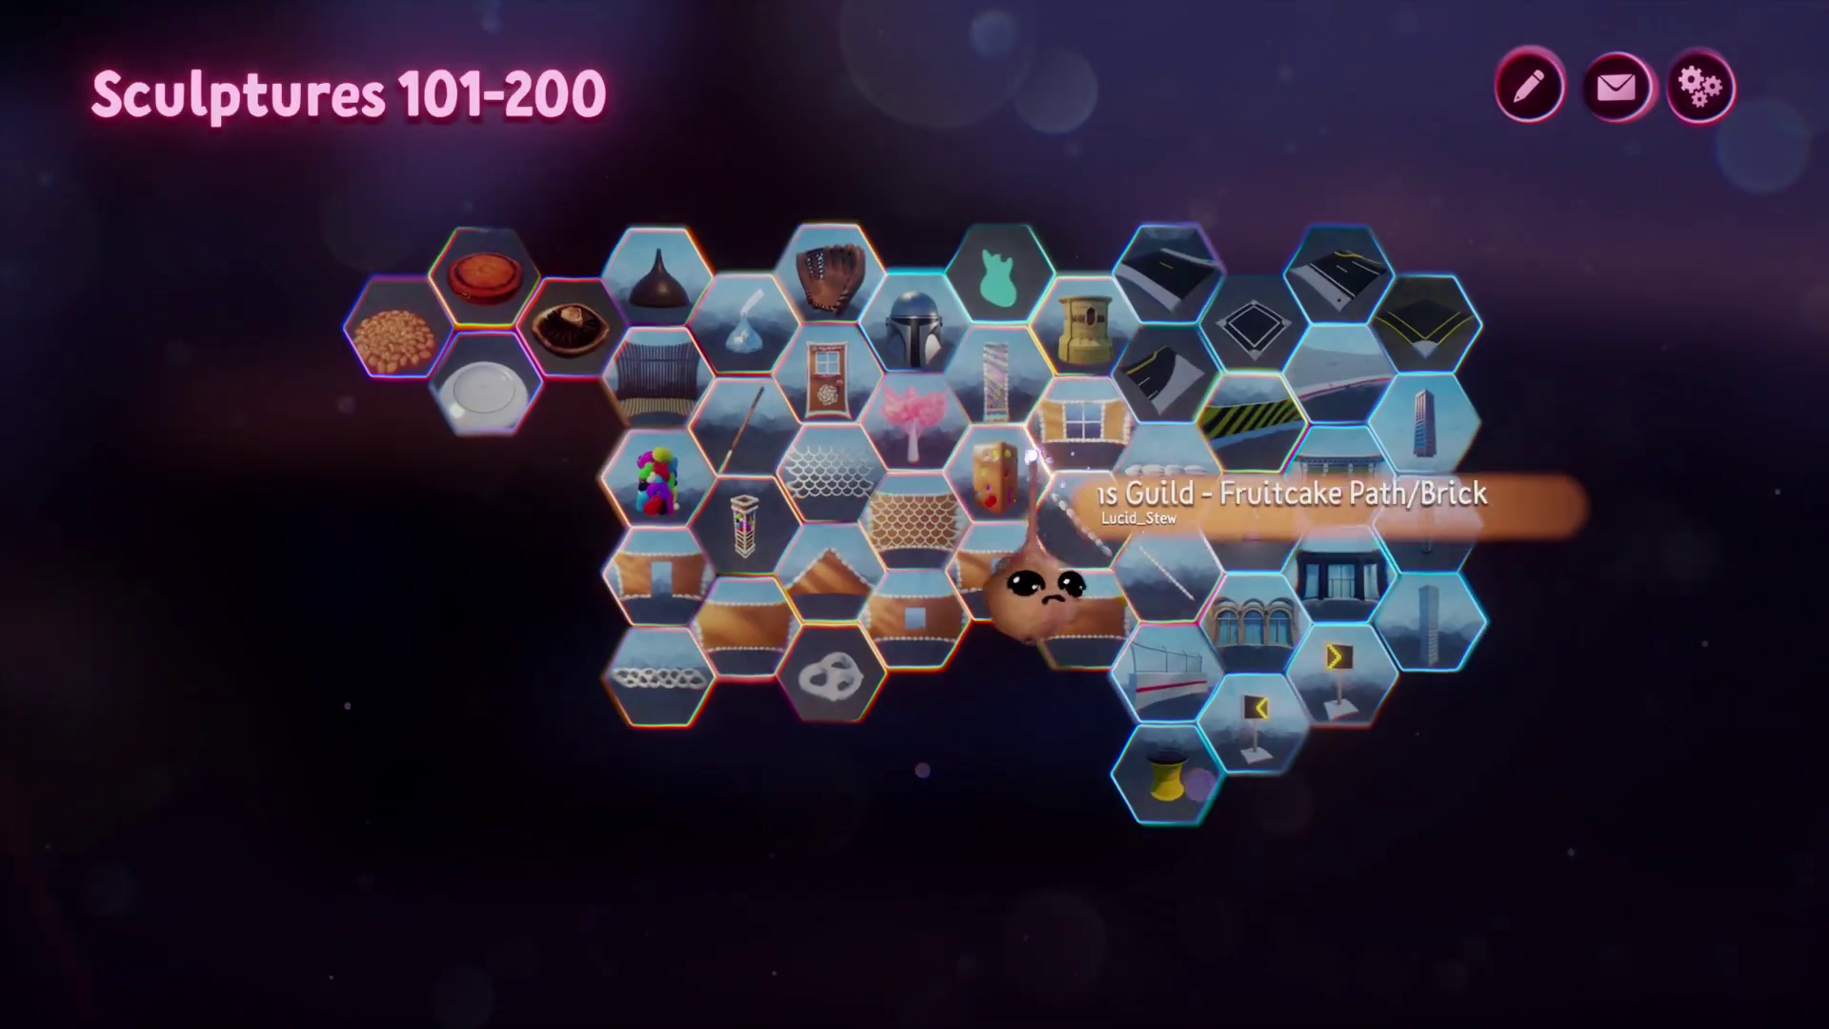
# Stamp more sculptures from the Sculptures 101-200 collection into the scene, including the round yellow tower and the storefront with green awnings.
pyautogui.click(1065, 341)
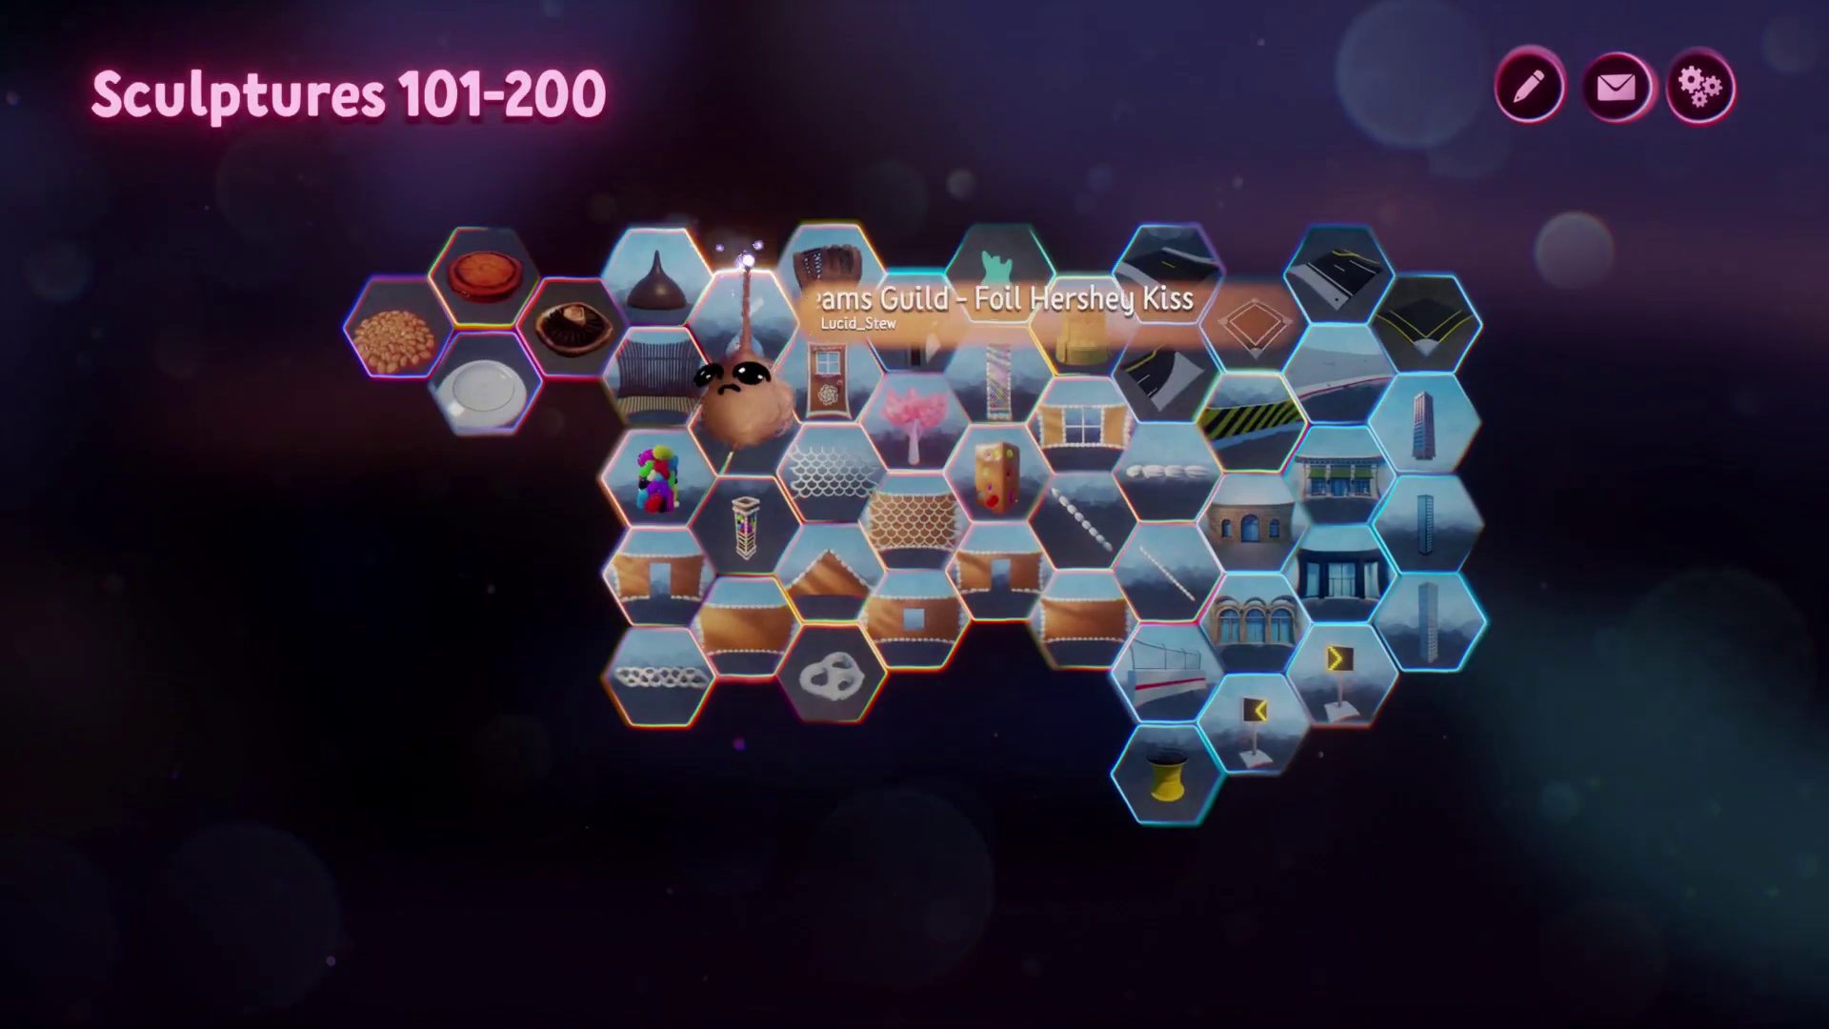
pyautogui.click(1427, 545)
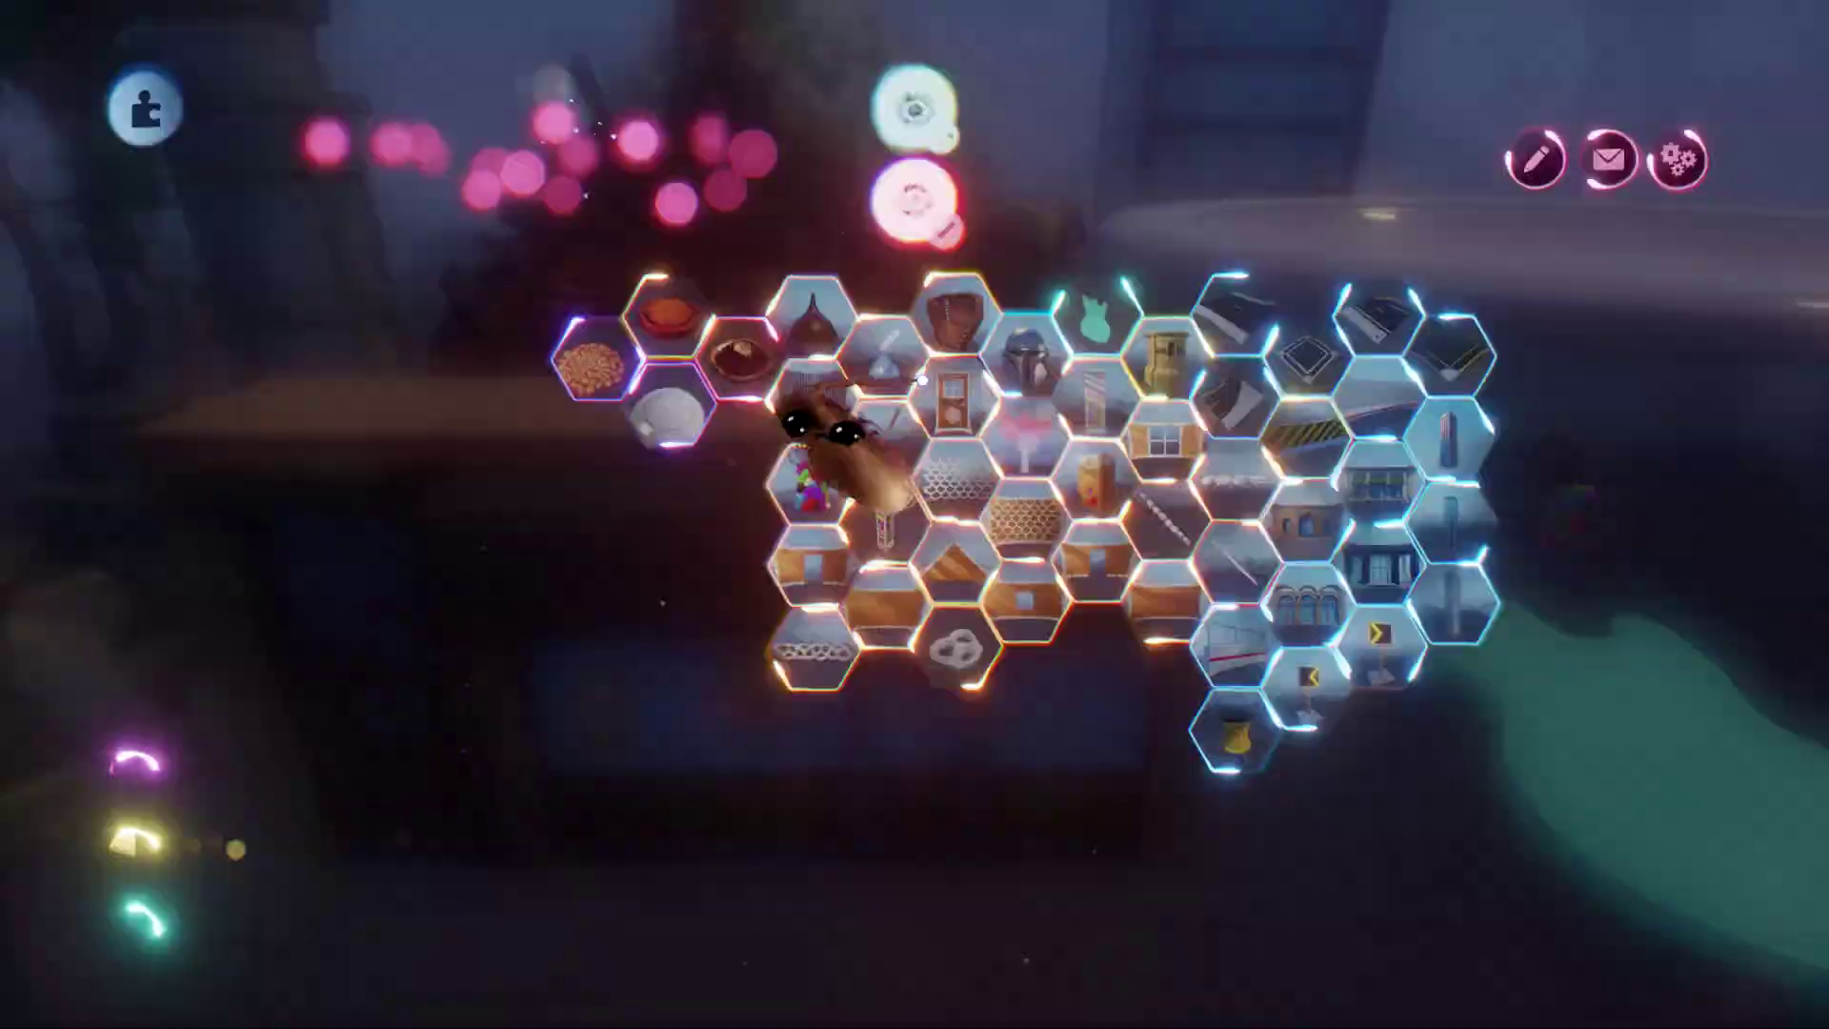
pyautogui.click(922, 380)
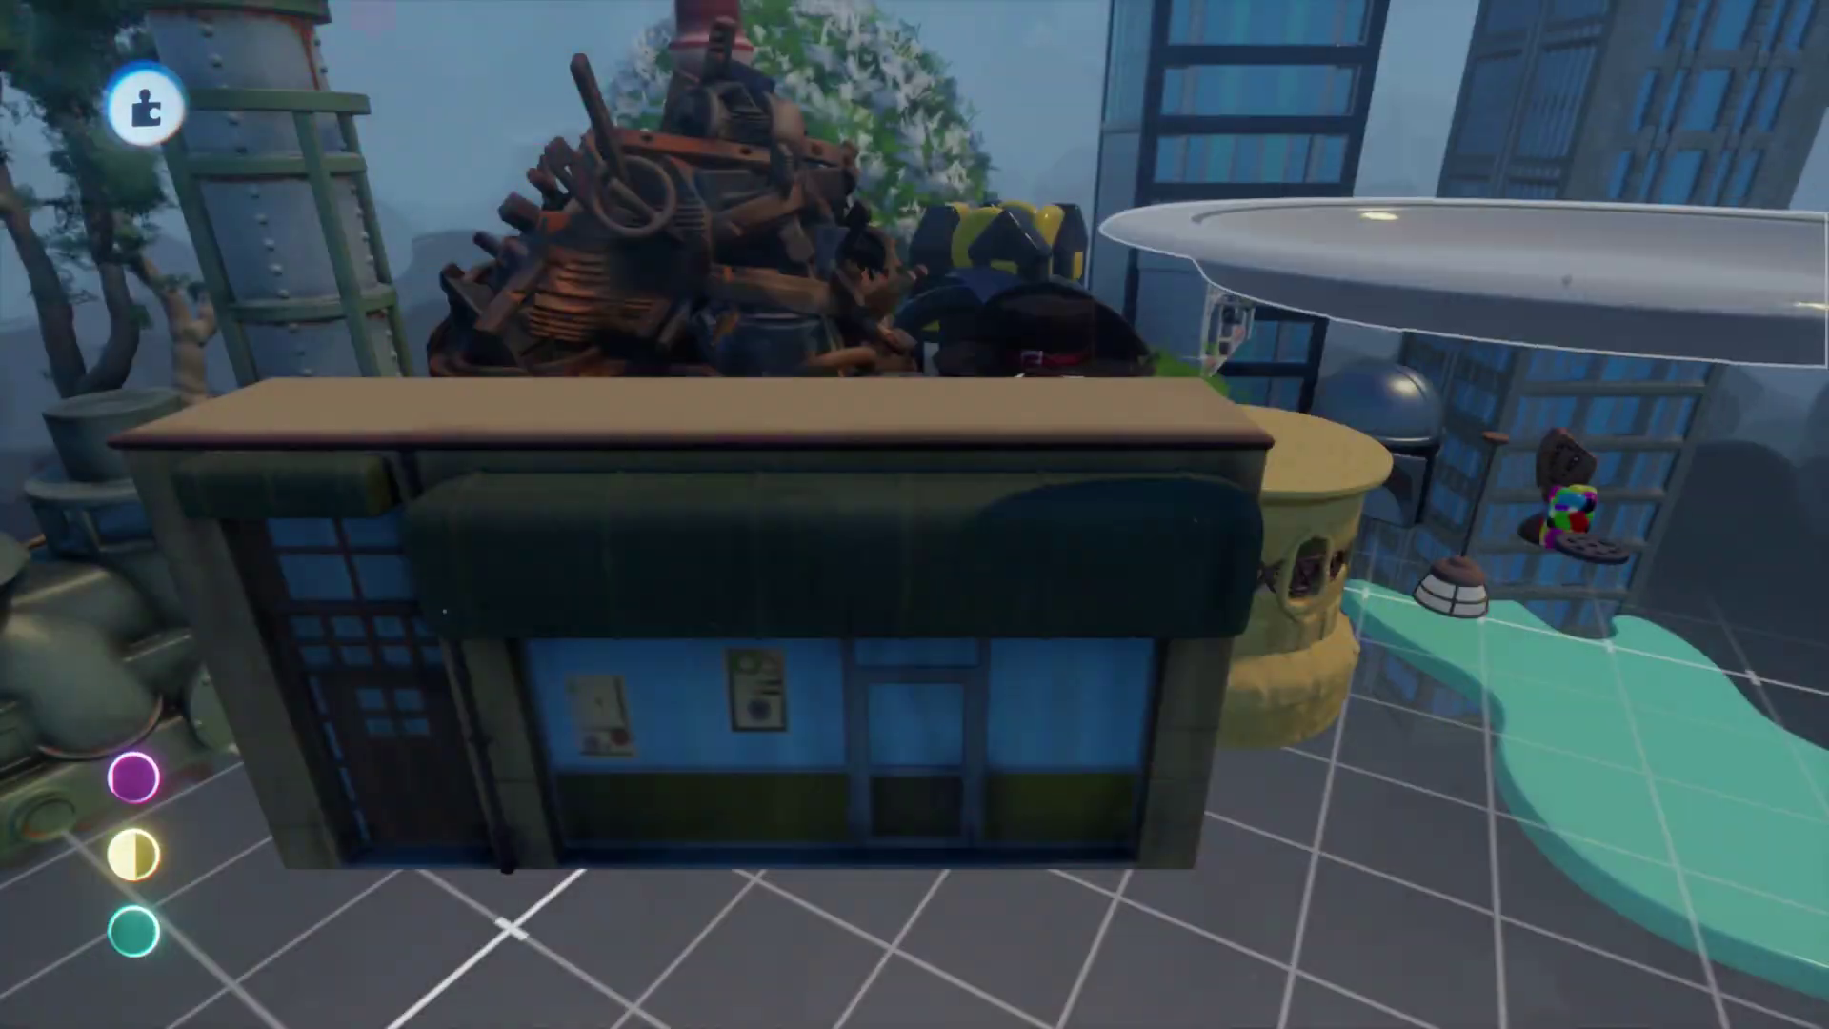
pyautogui.click(546, 93)
pyautogui.click(657, 359)
pyautogui.click(549, 100)
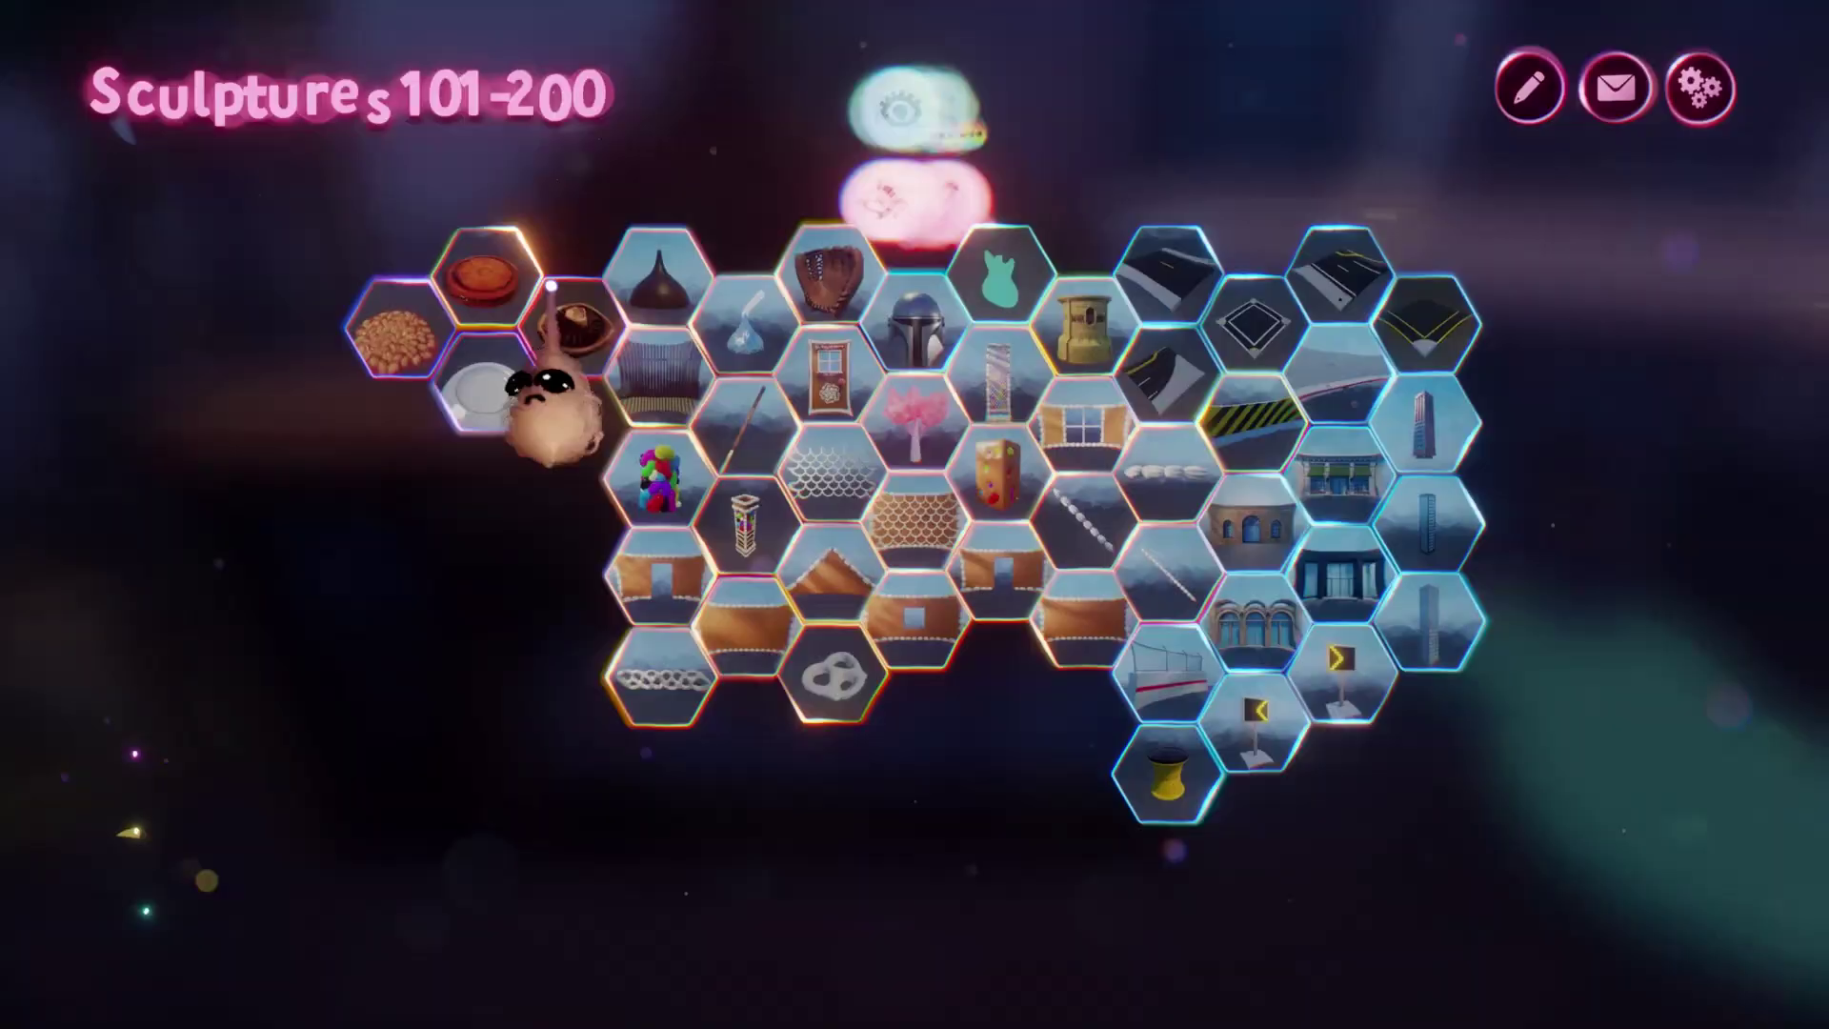
pyautogui.click(392, 312)
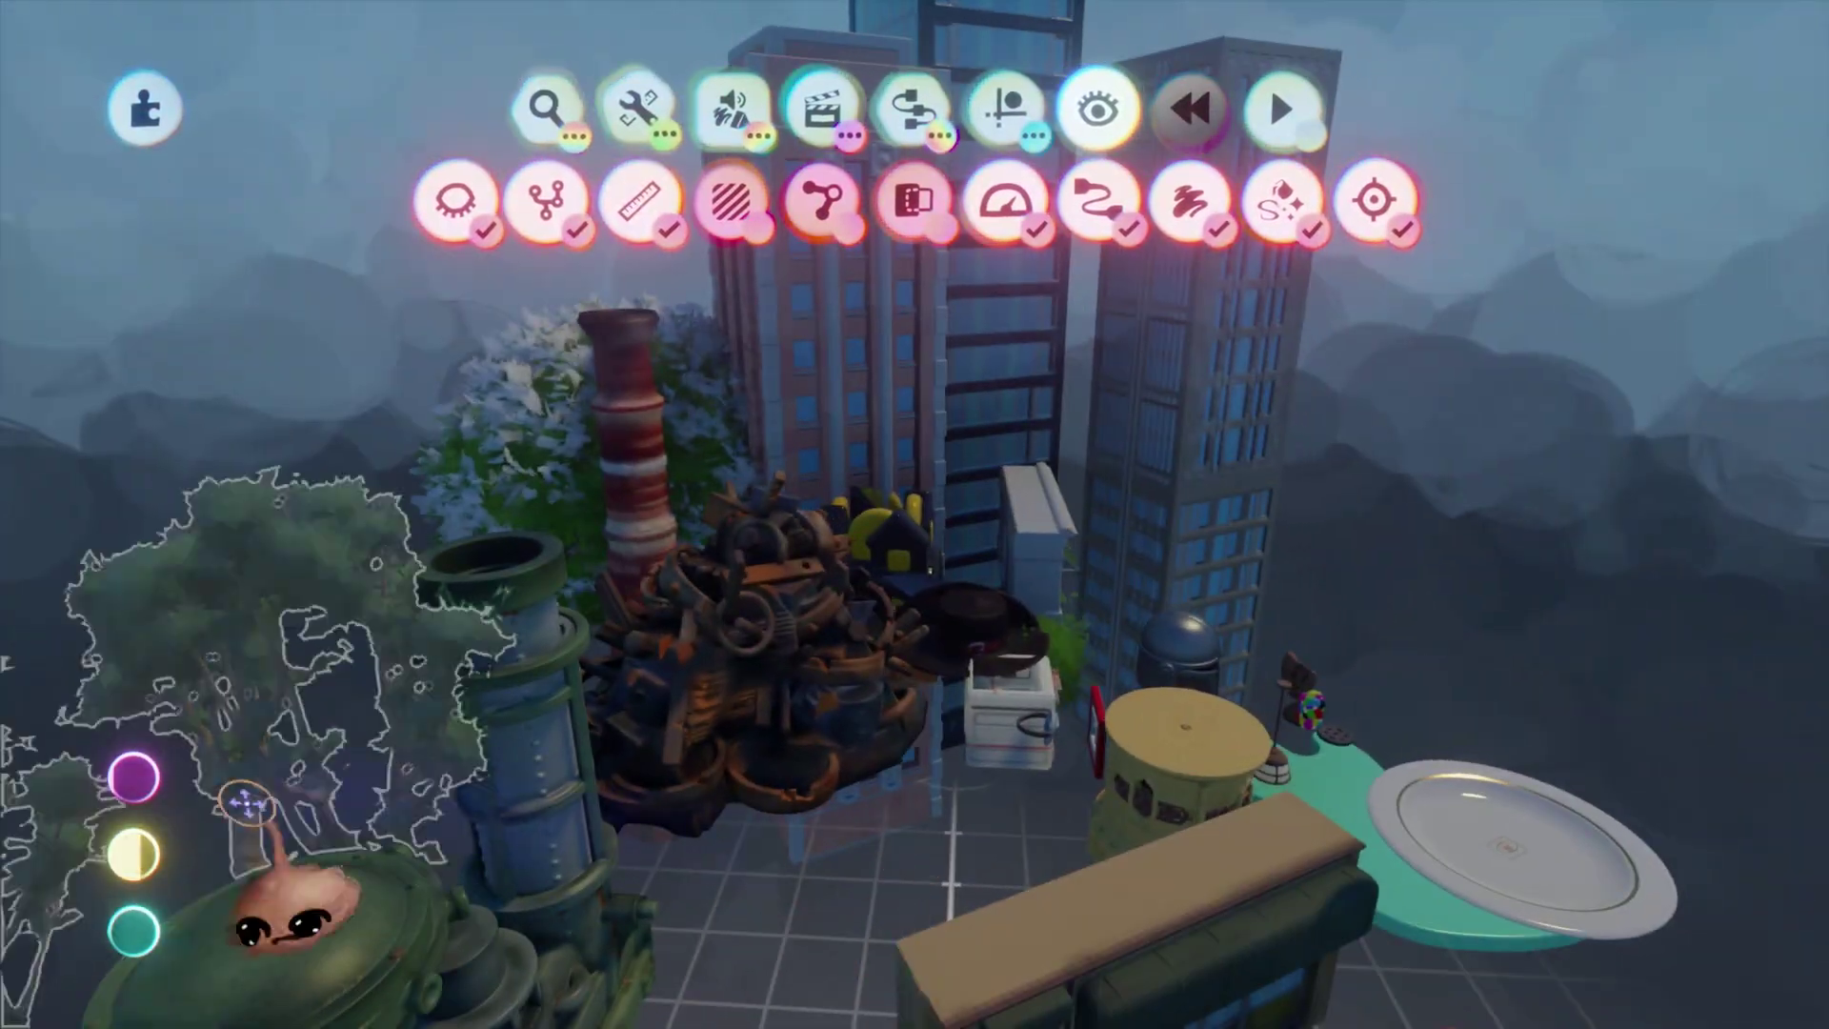
# Switch to the Sculptures 1-100 collection and stamp the dark desk, the shingled roof and the steel truss.
pyautogui.click(548, 104)
pyautogui.press('Escape')
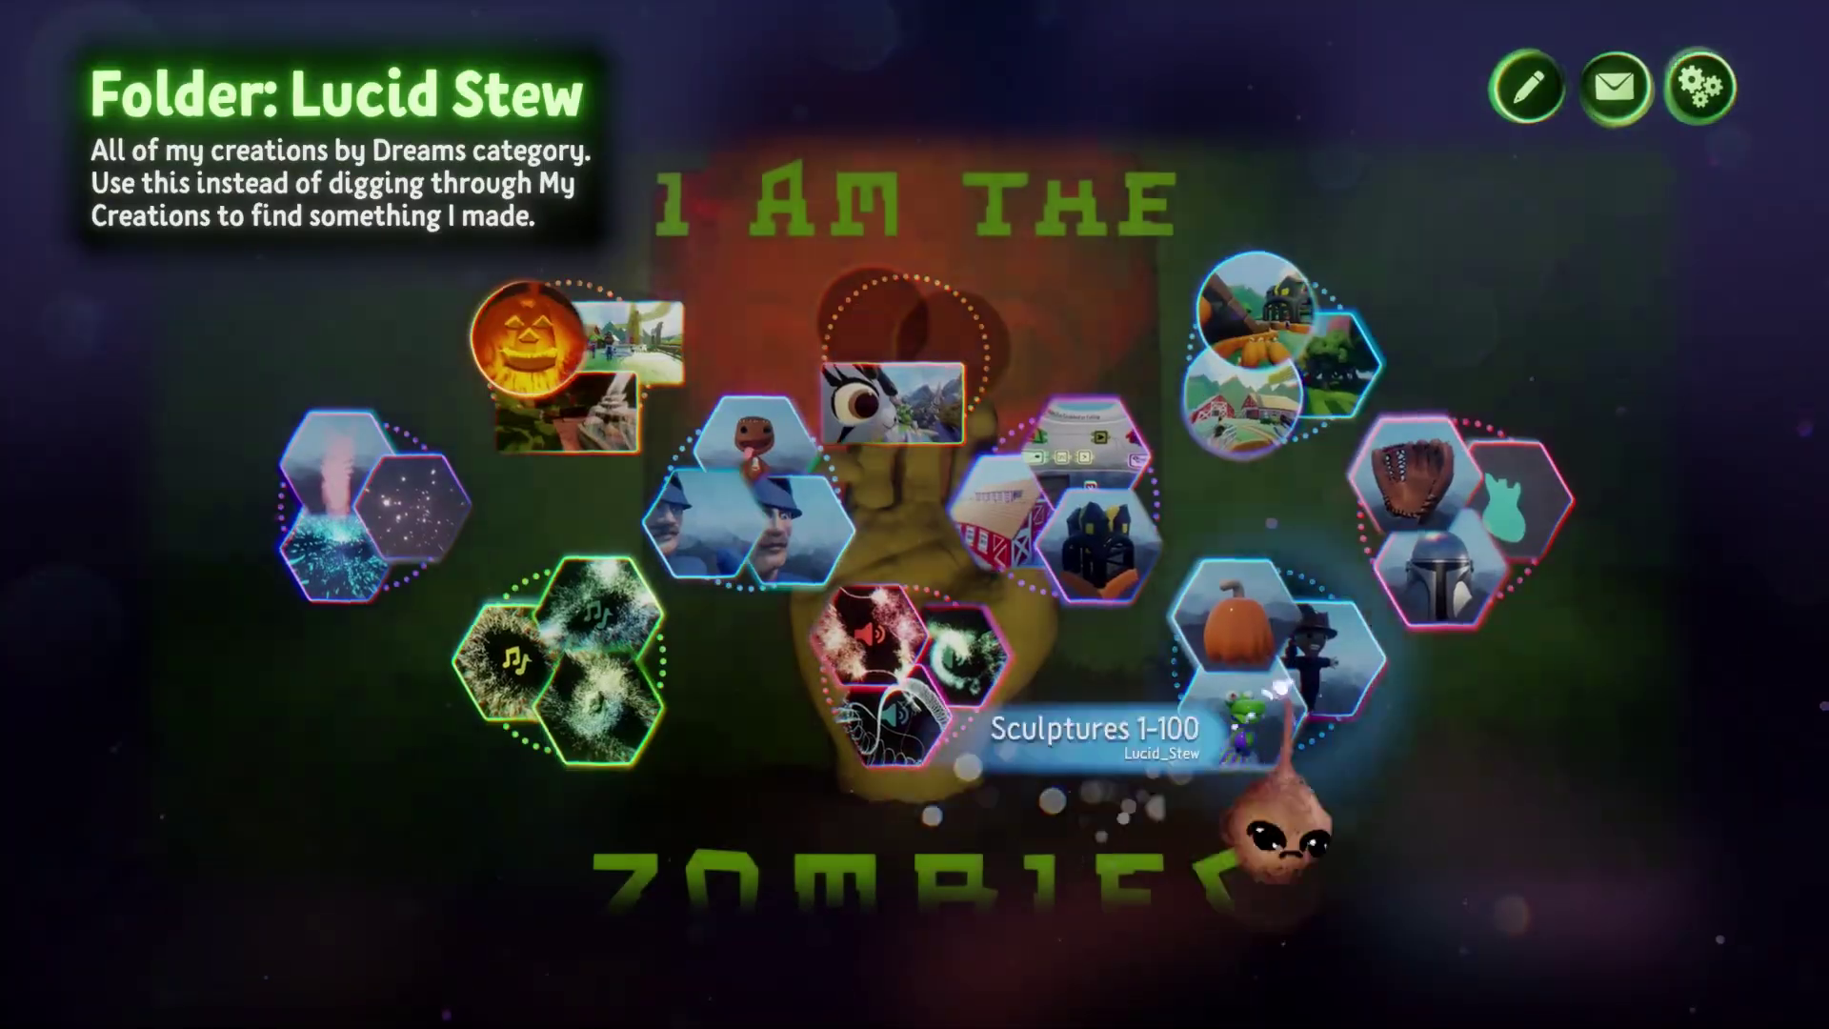
pyautogui.click(1265, 661)
pyautogui.click(1336, 362)
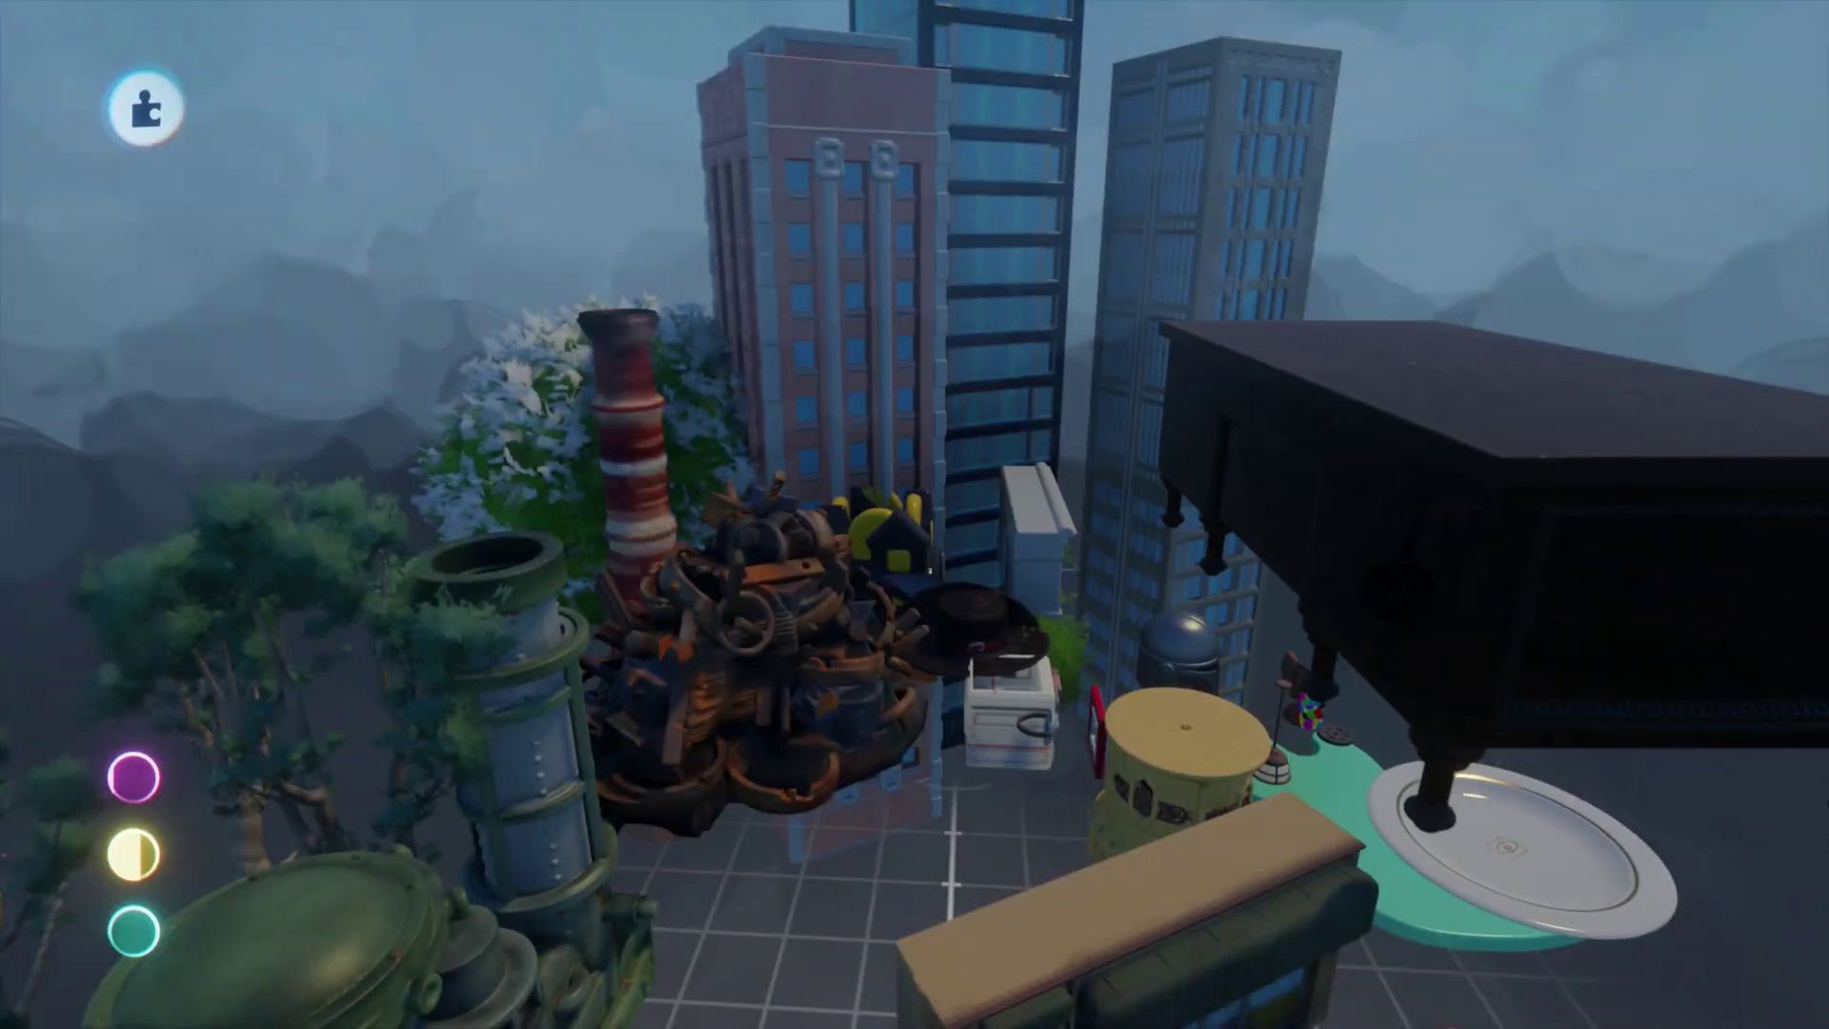
pyautogui.click(546, 103)
pyautogui.click(568, 527)
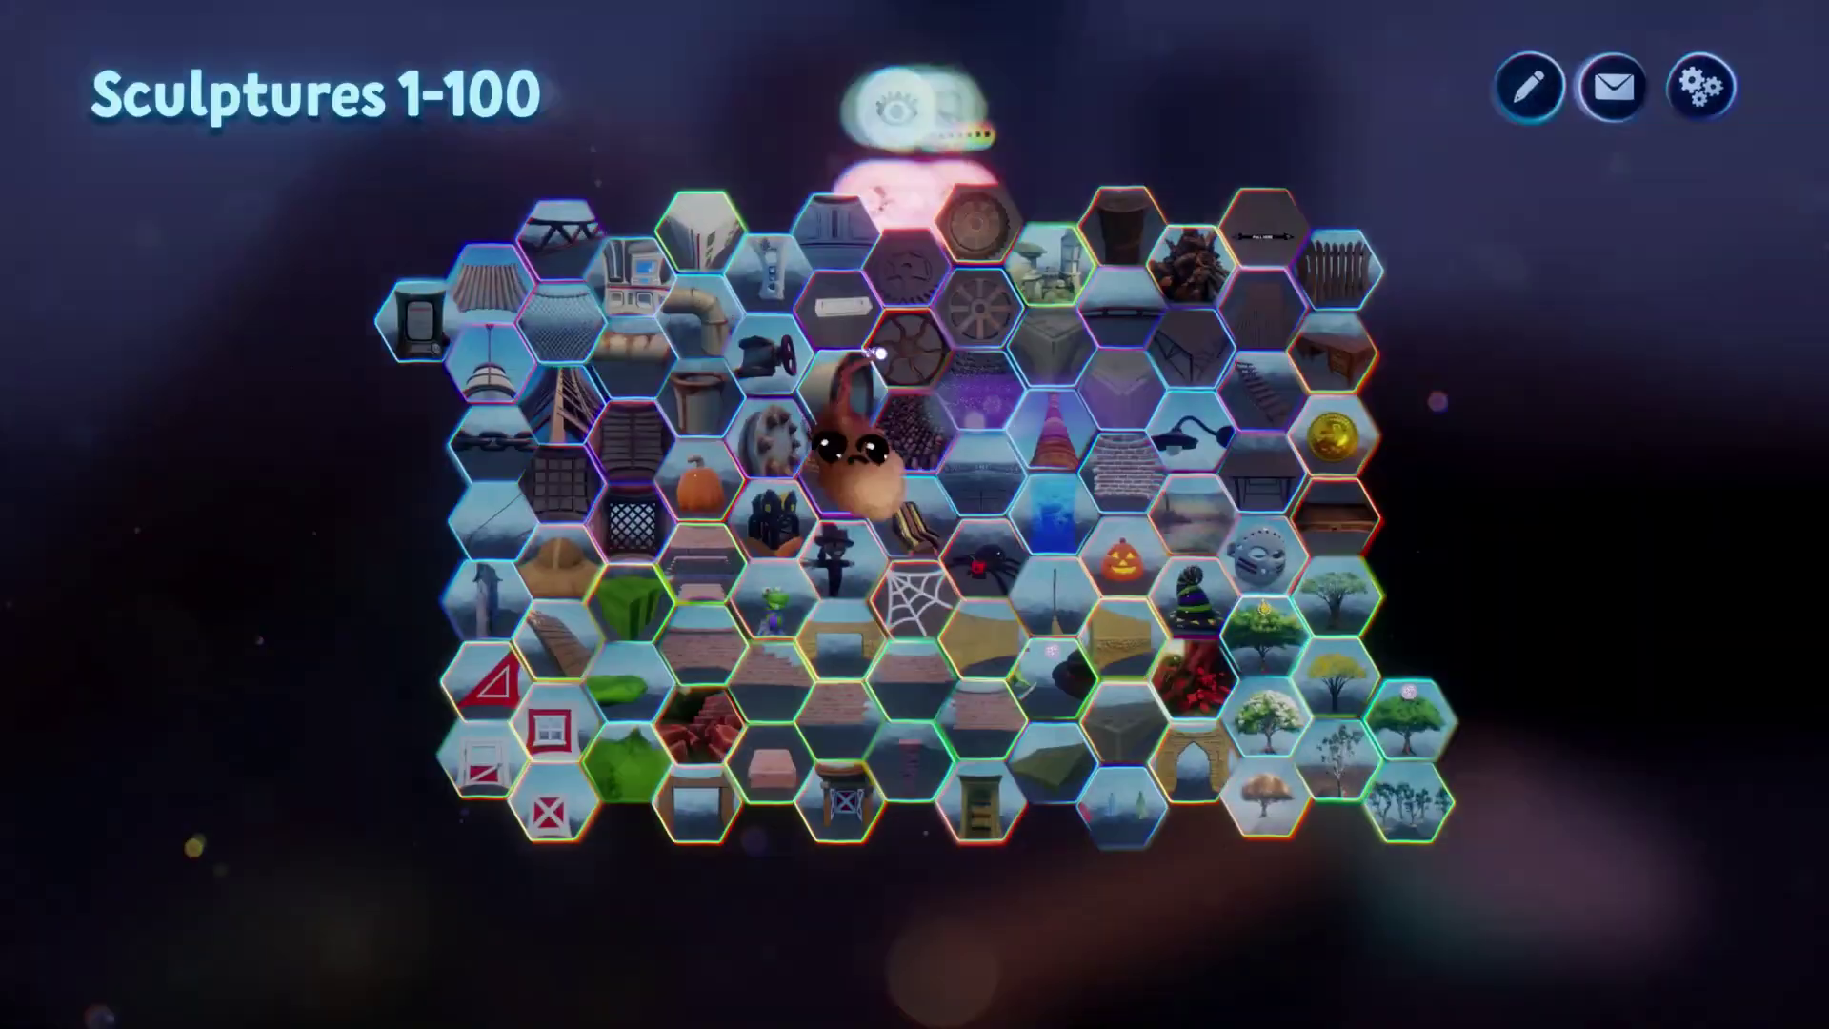
pyautogui.click(1229, 361)
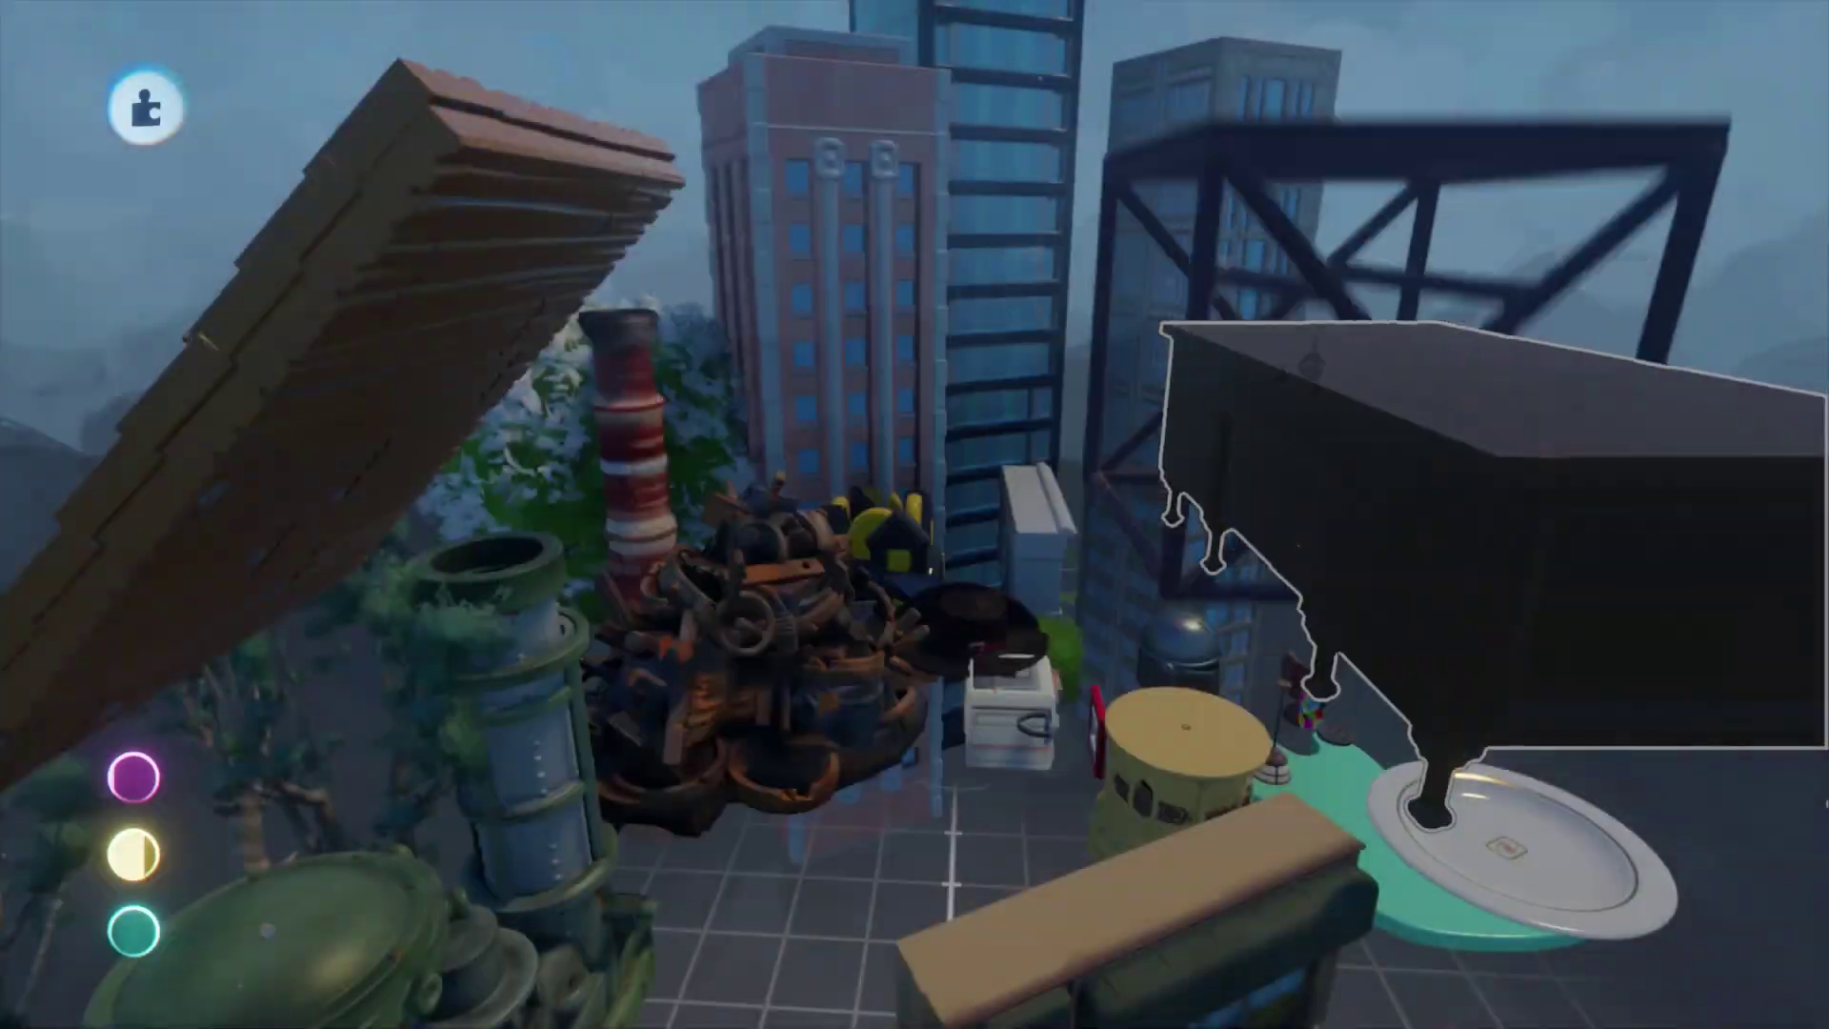
pyautogui.click(968, 228)
pyautogui.click(1343, 276)
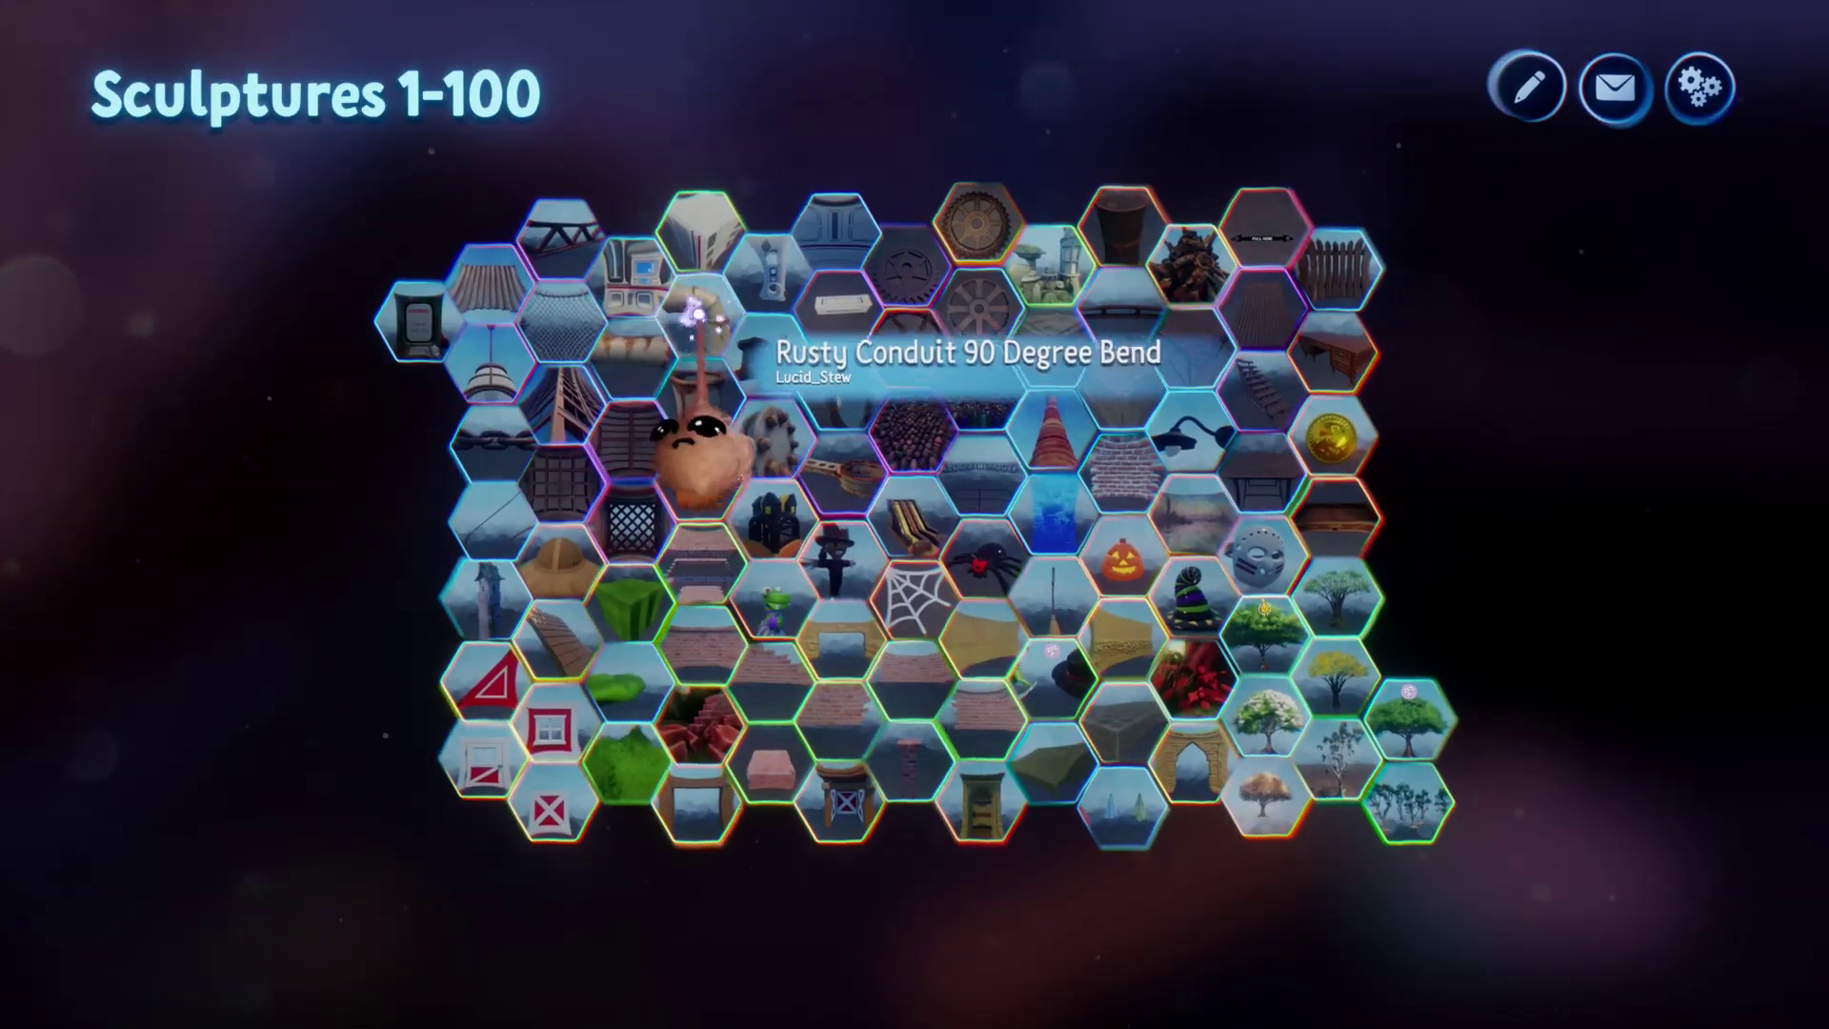
# Stamp the Rusty Conduit 90 Degree Bend, the red valve wheel and white building pieces from Sculptures 1-100.
pyautogui.click(700, 314)
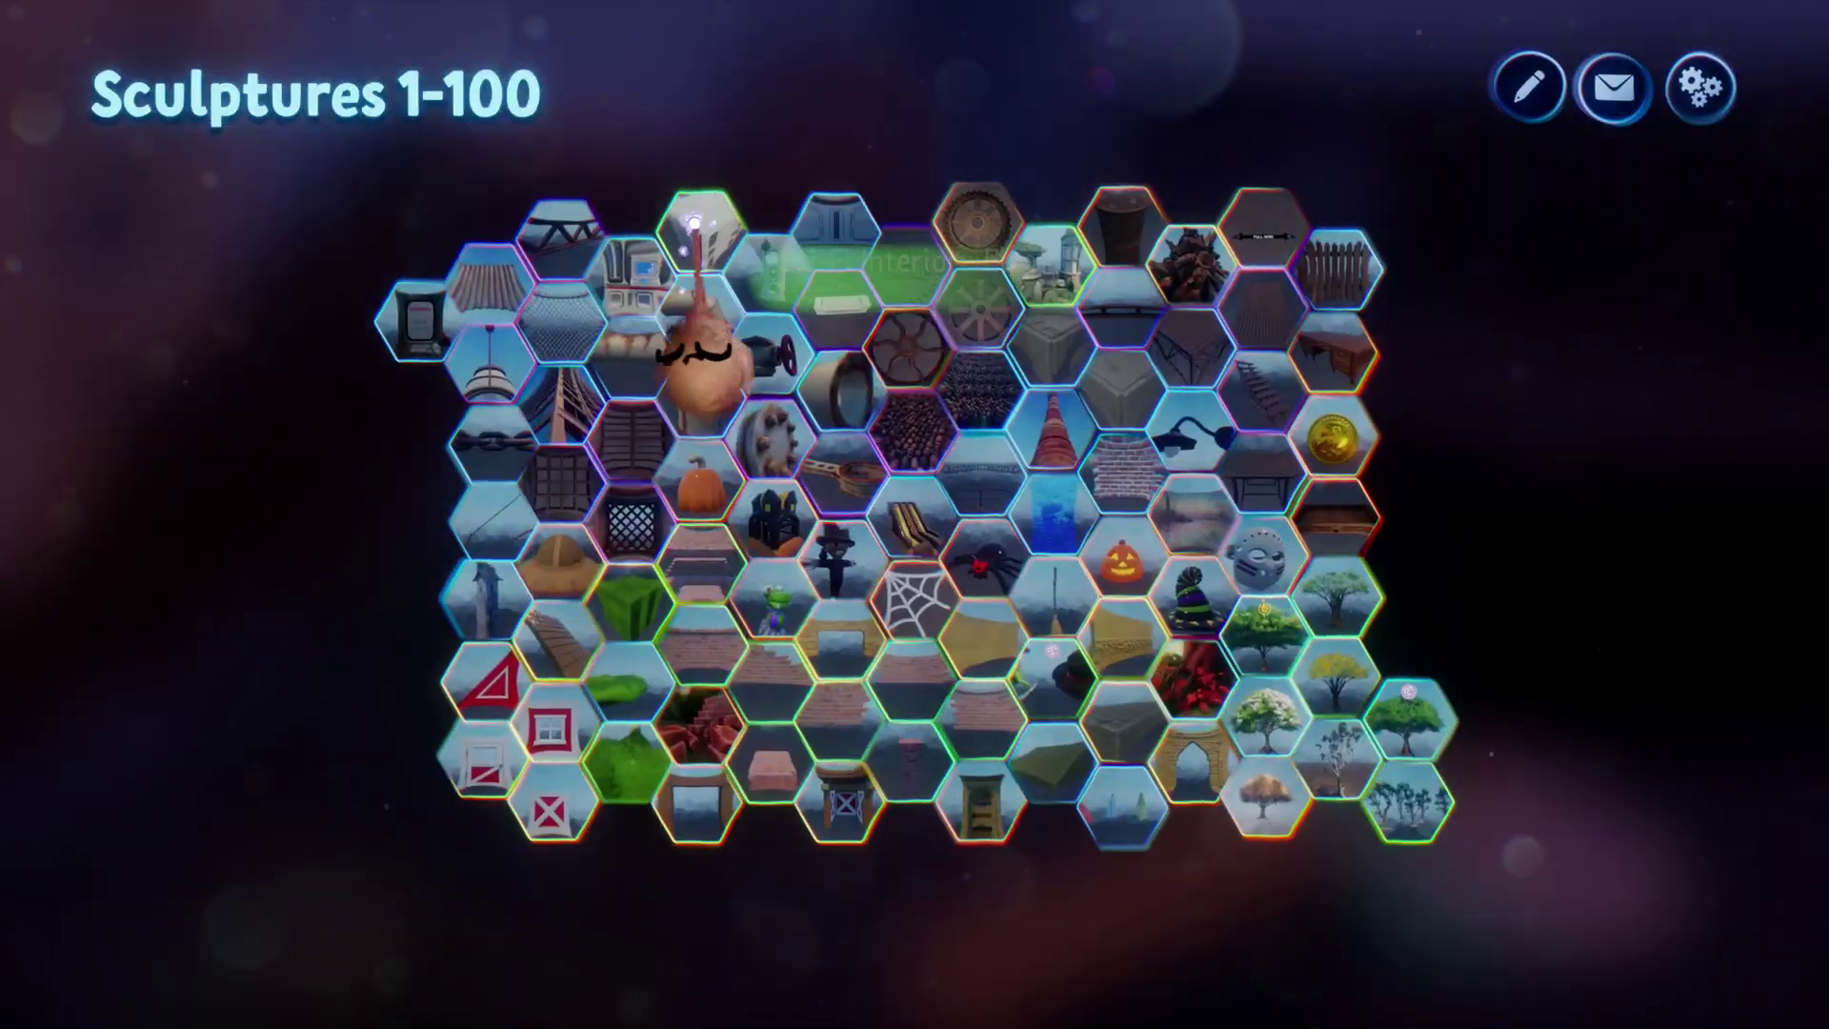
pyautogui.click(695, 226)
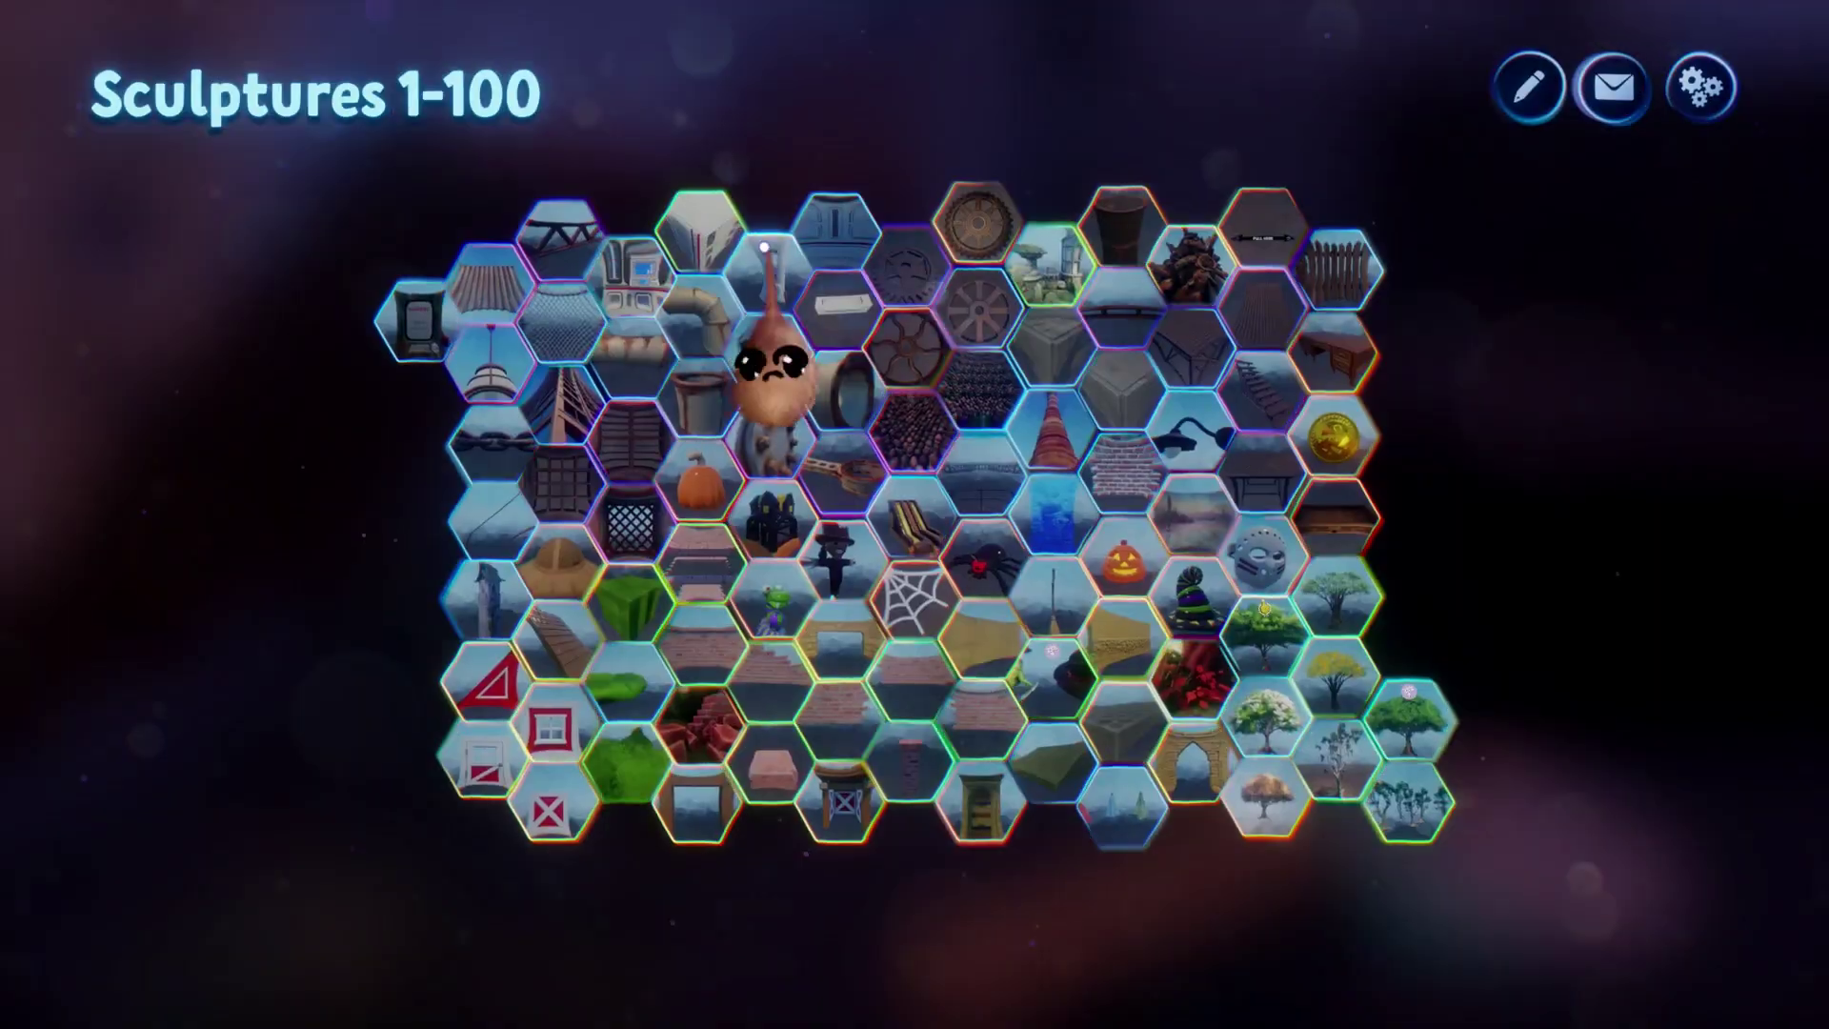
pyautogui.click(763, 248)
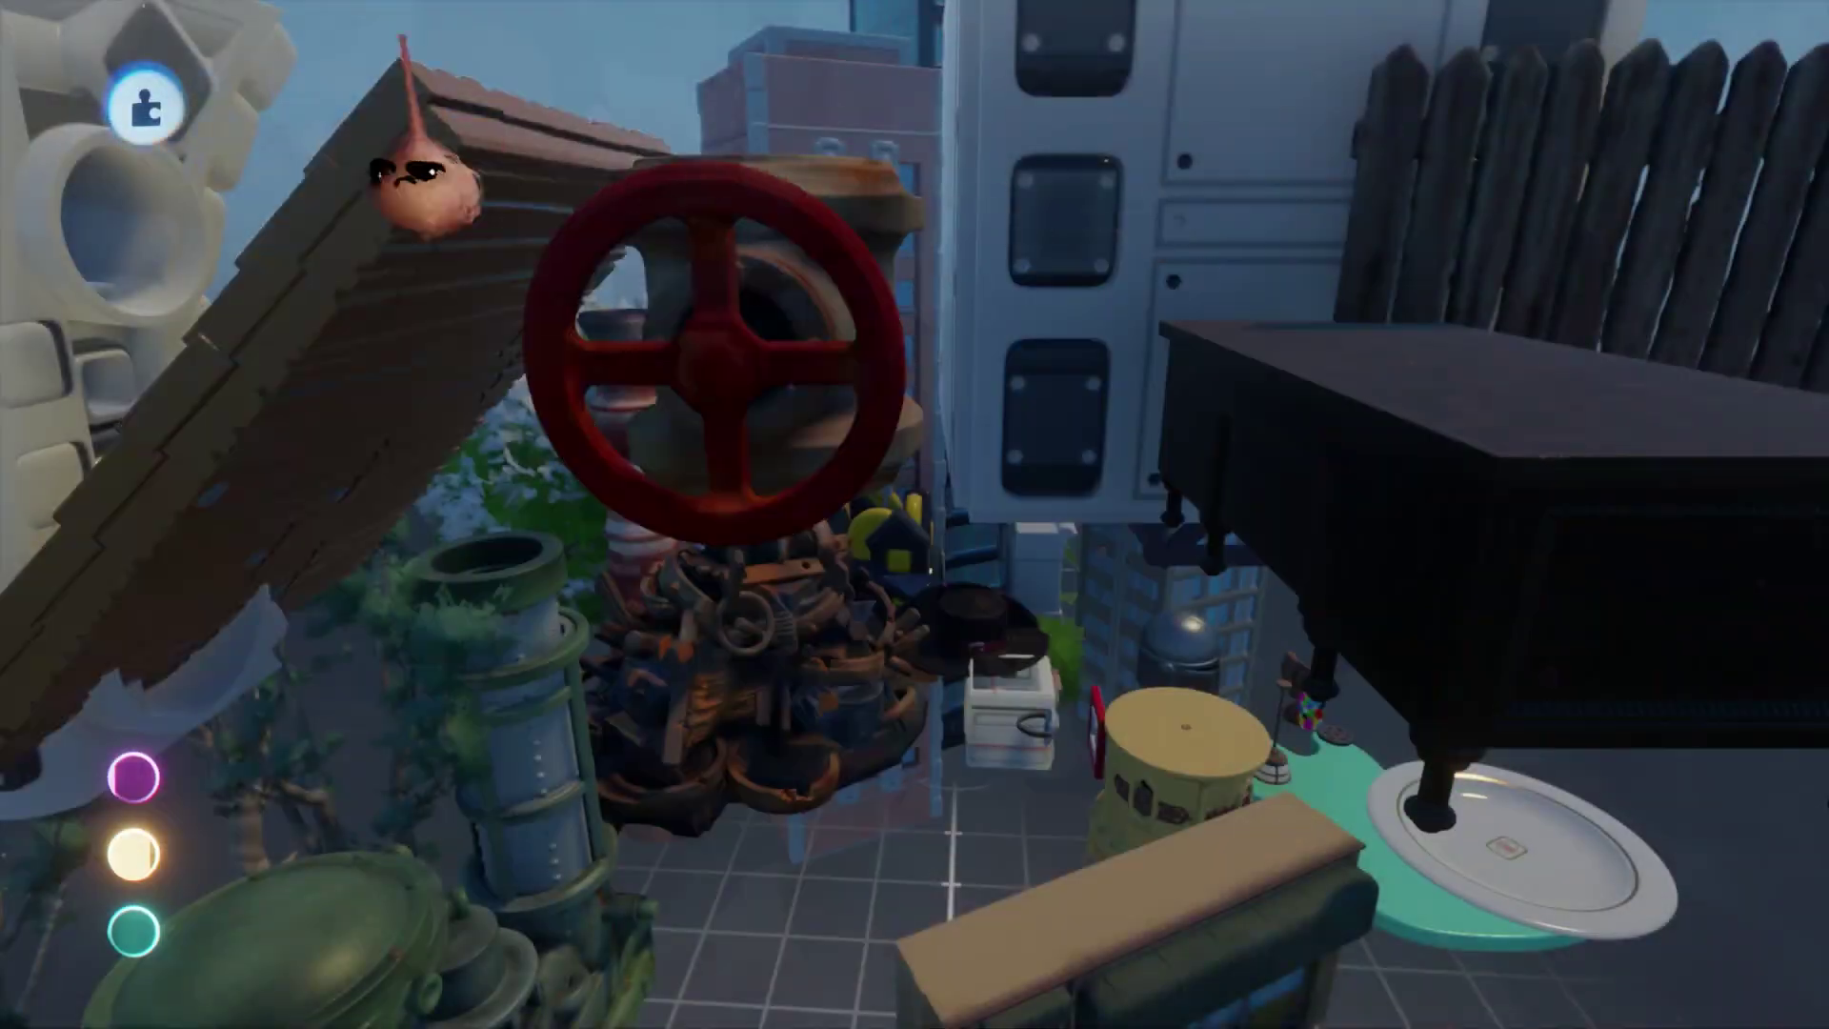
pyautogui.click(200, 808)
pyautogui.click(939, 204)
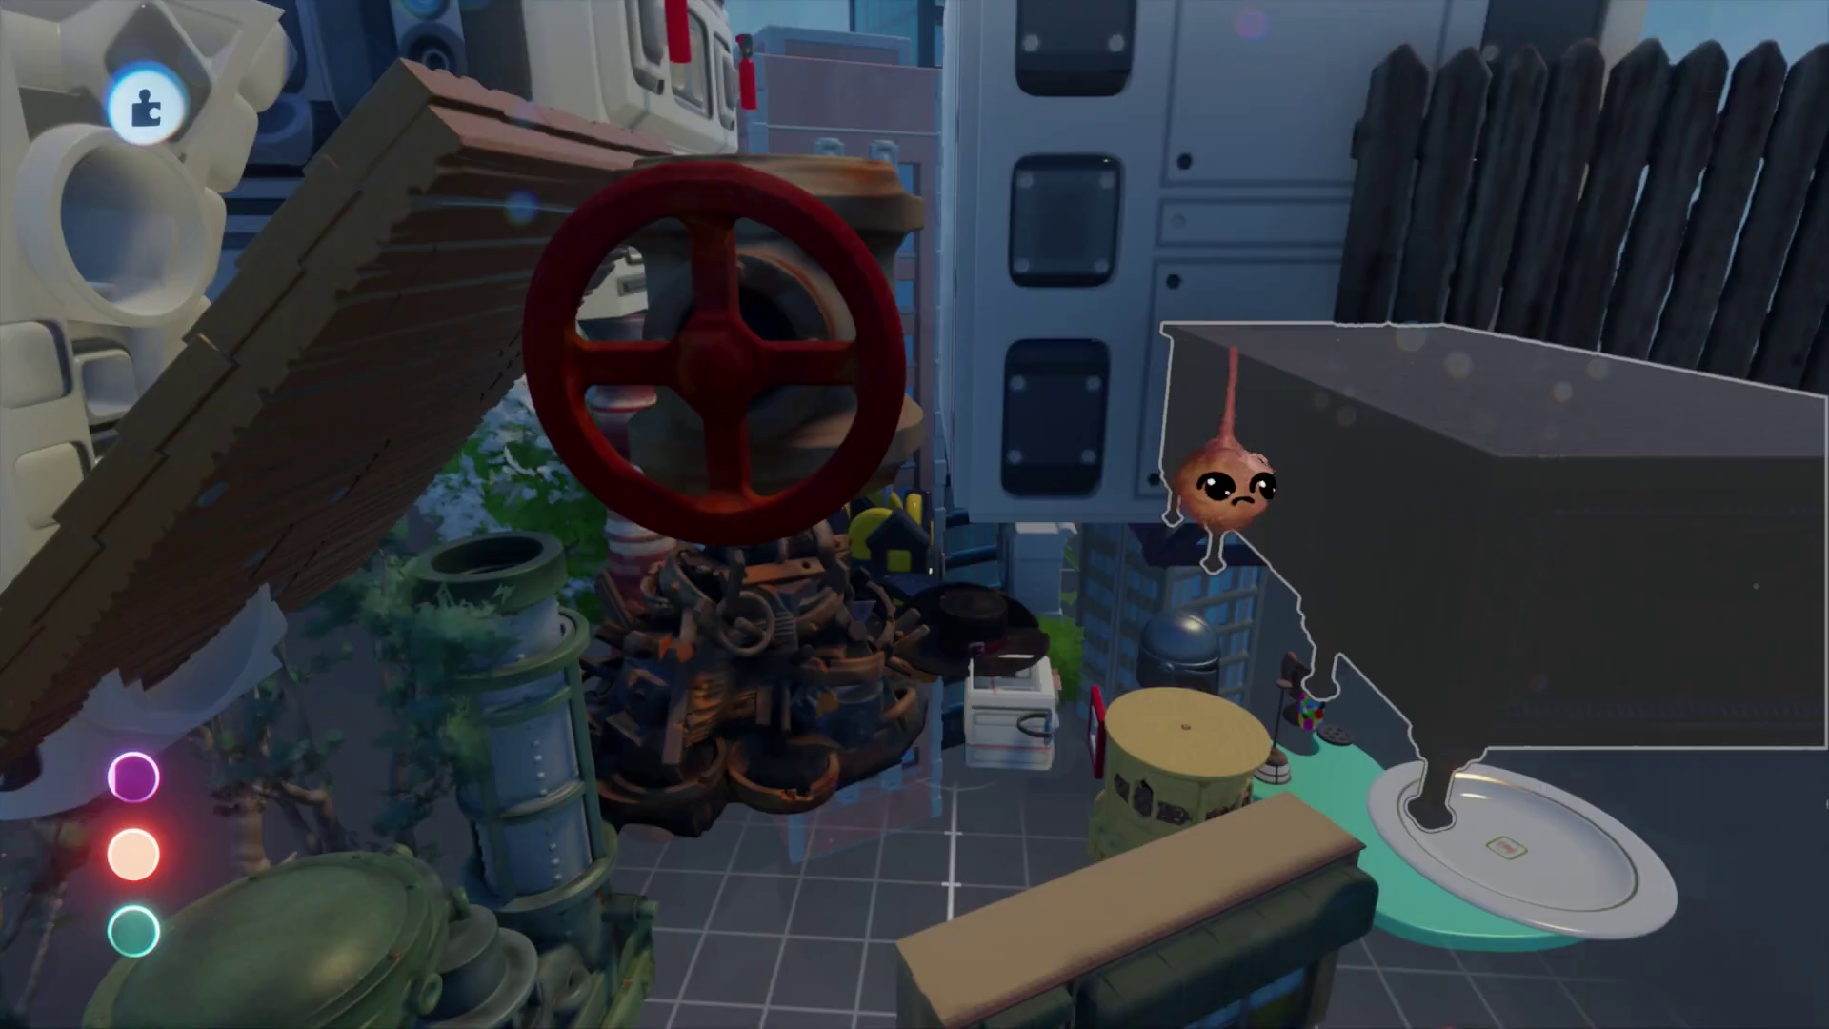
# Add the Dreams Guild - Angle Gear, a second large gear and the corrugated sheet from Sculptures 1-100.
pyautogui.click(547, 107)
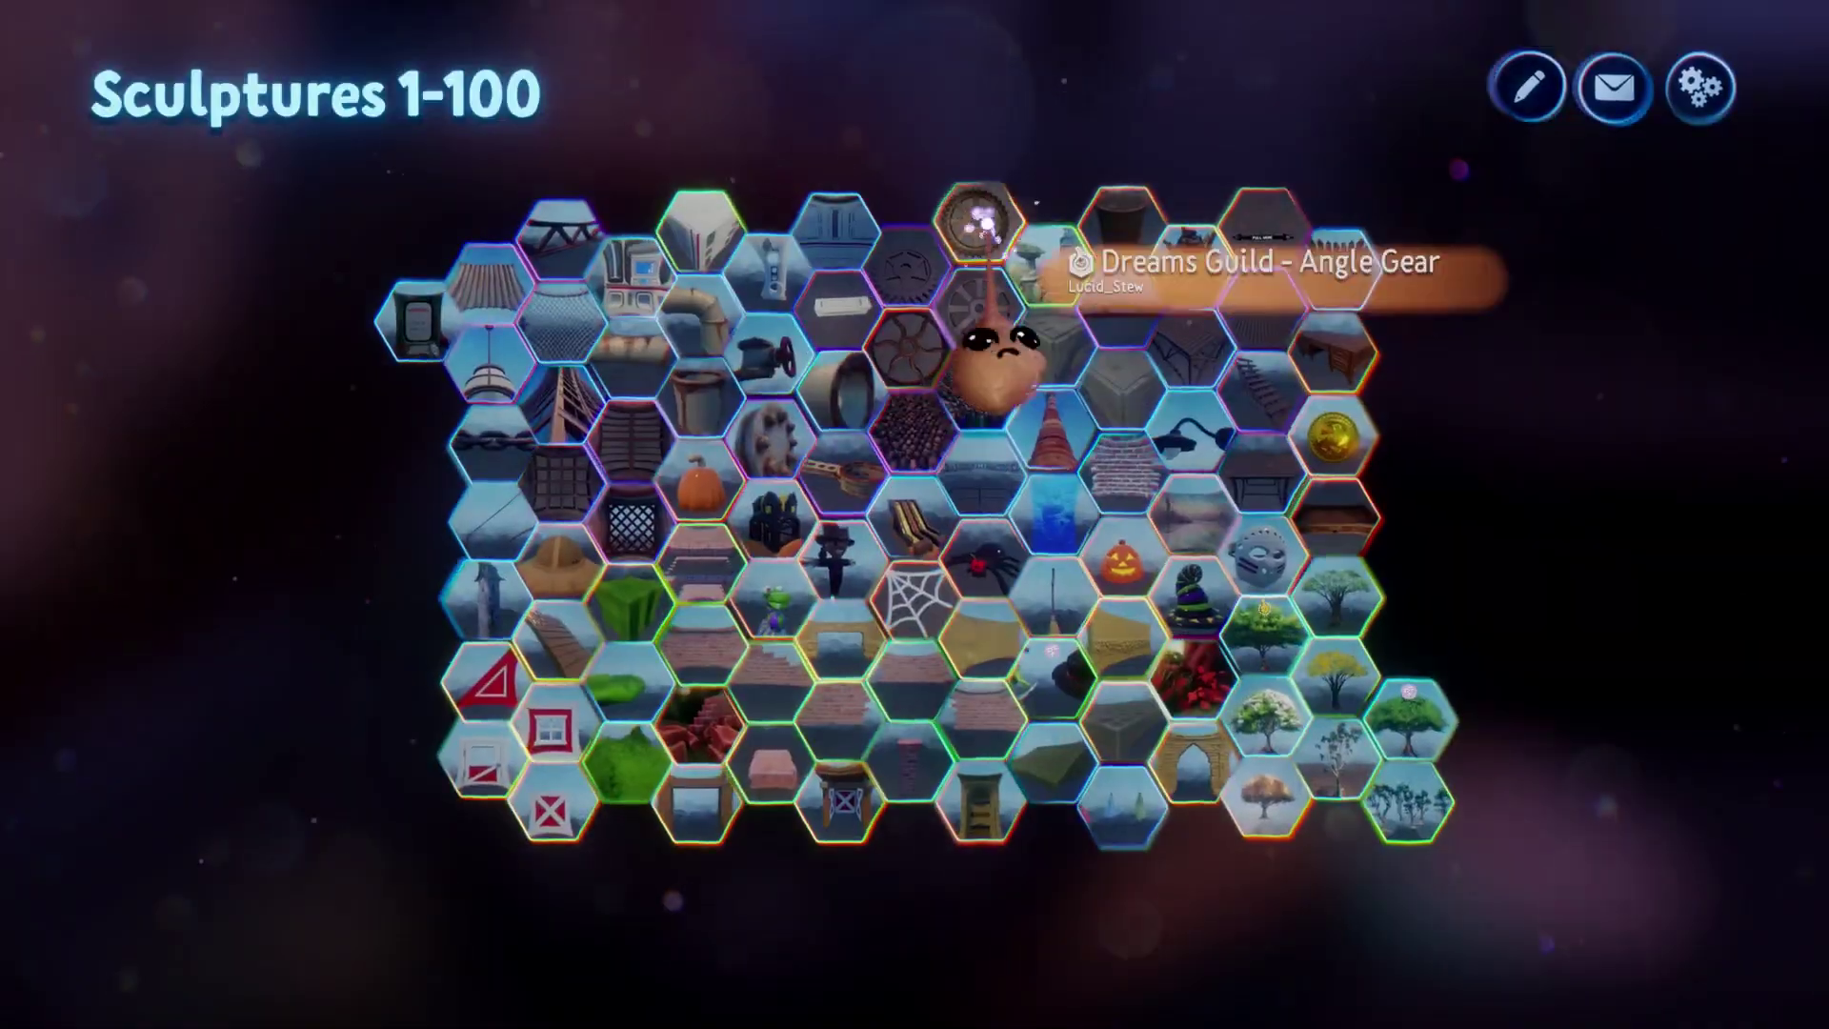
pyautogui.click(982, 233)
pyautogui.click(1148, 655)
pyautogui.click(583, 107)
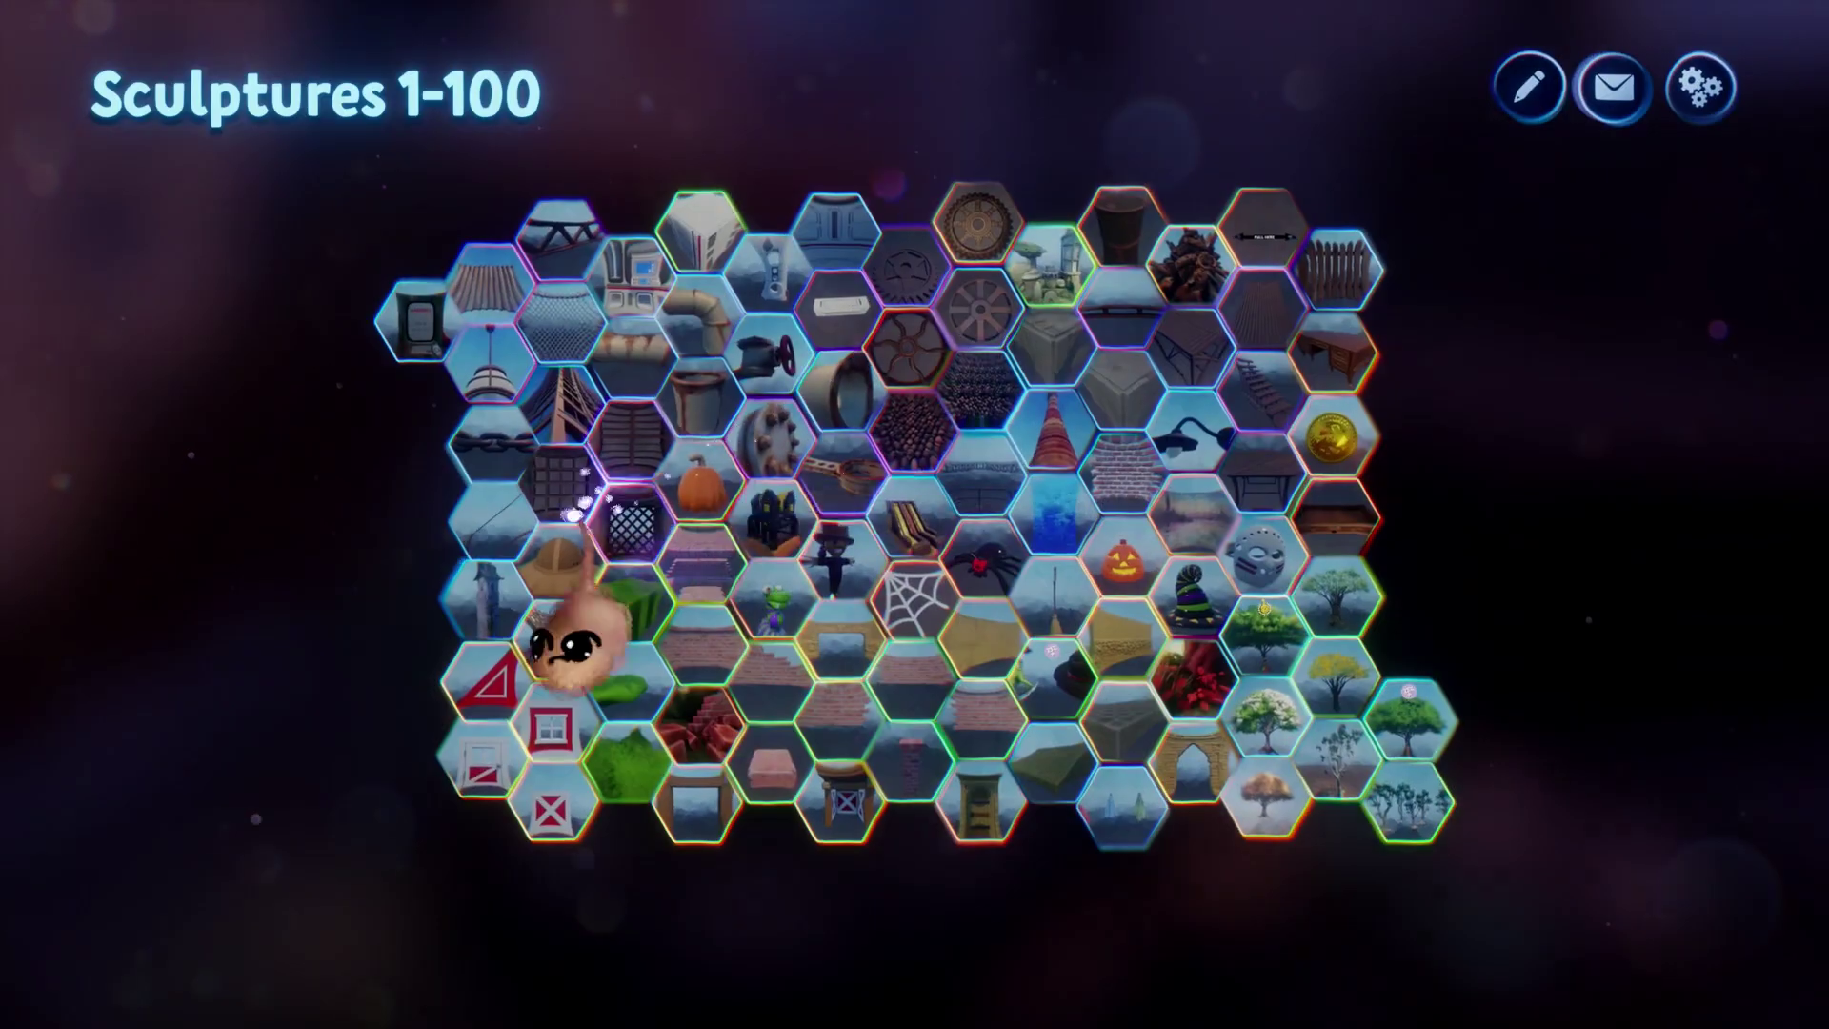
pyautogui.click(494, 285)
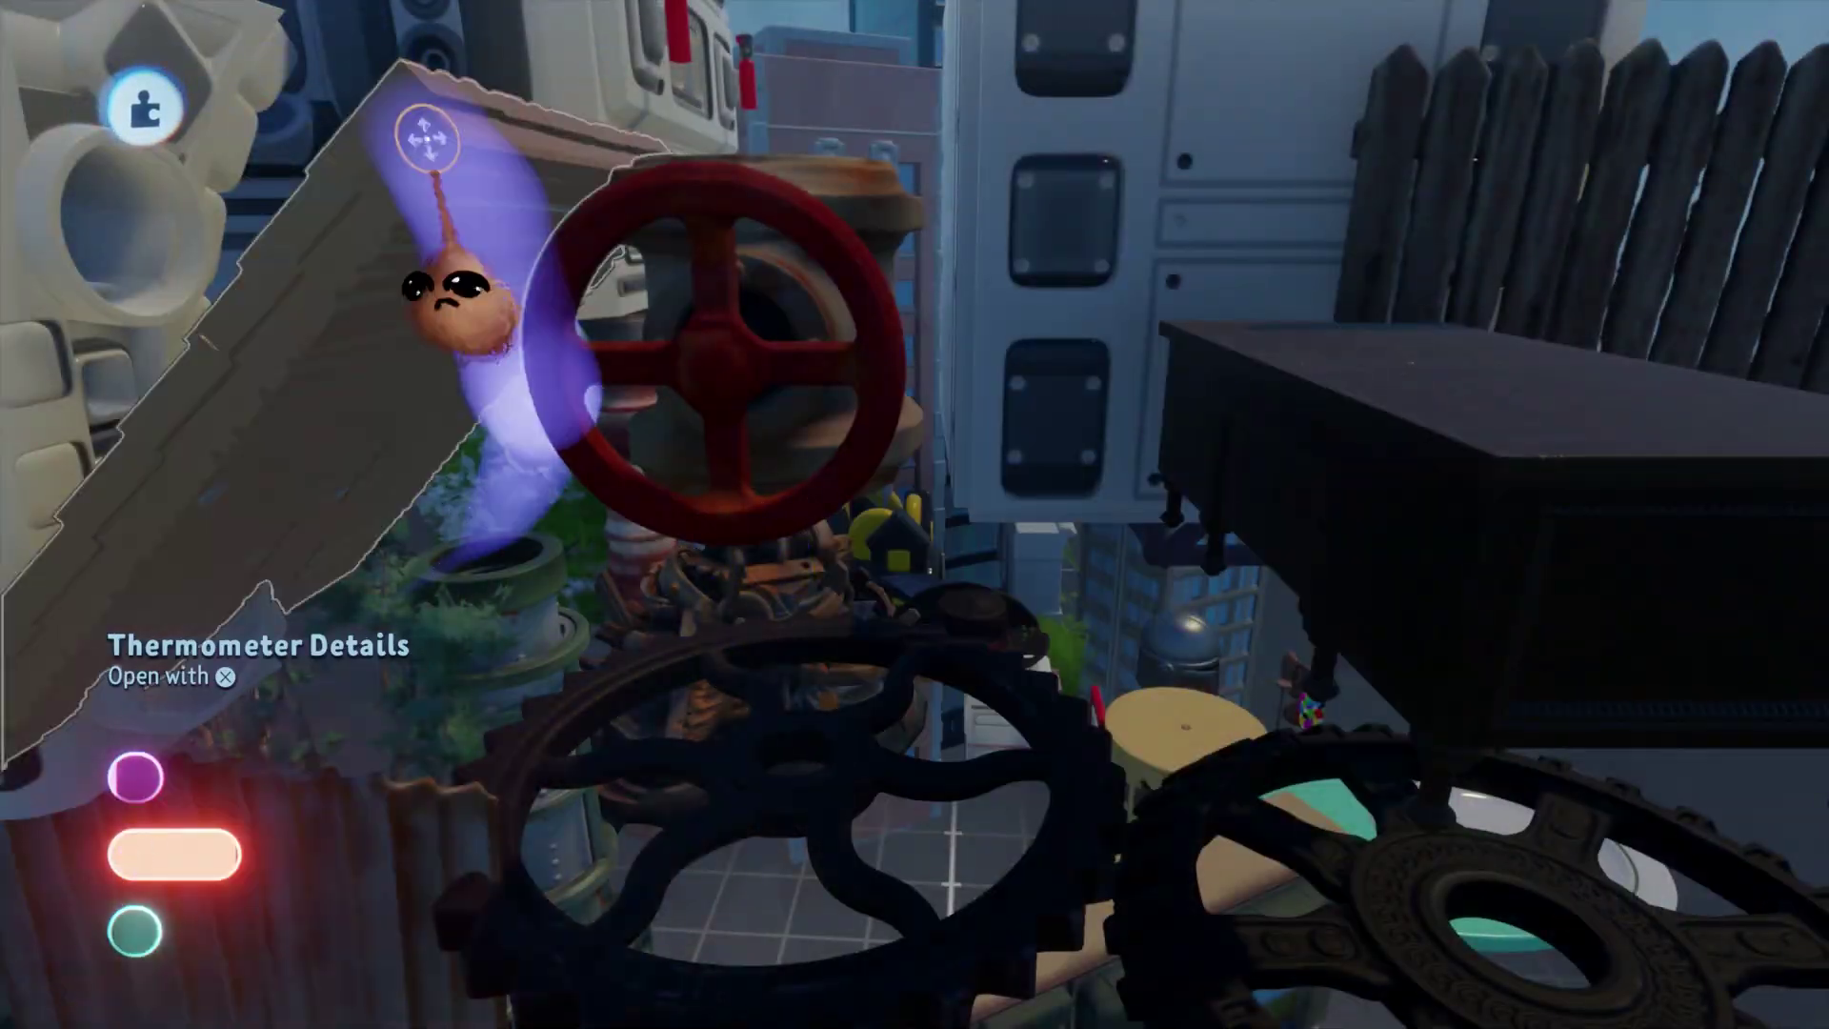
# Stamp the large stone block in the foreground and another Sculptures 1-100 piece behind the gears.
pyautogui.press('s')
pyautogui.click(1070, 416)
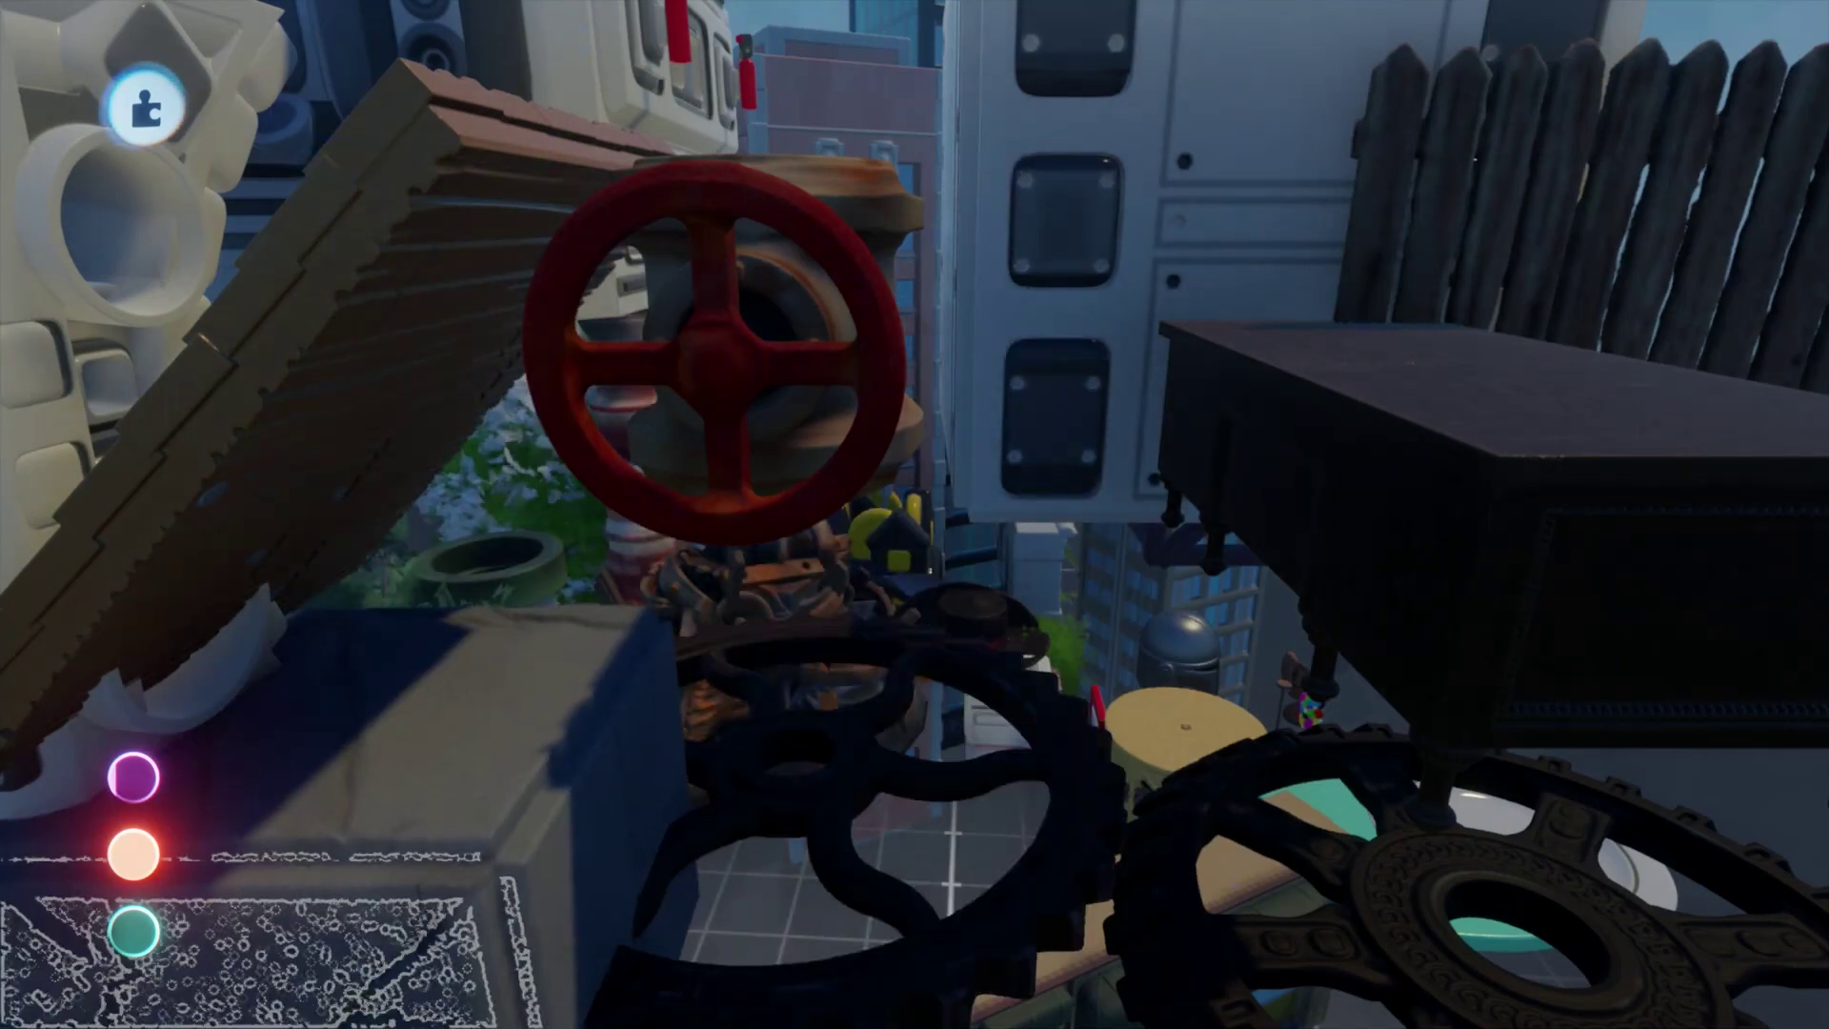
pyautogui.click(543, 108)
pyautogui.click(1270, 387)
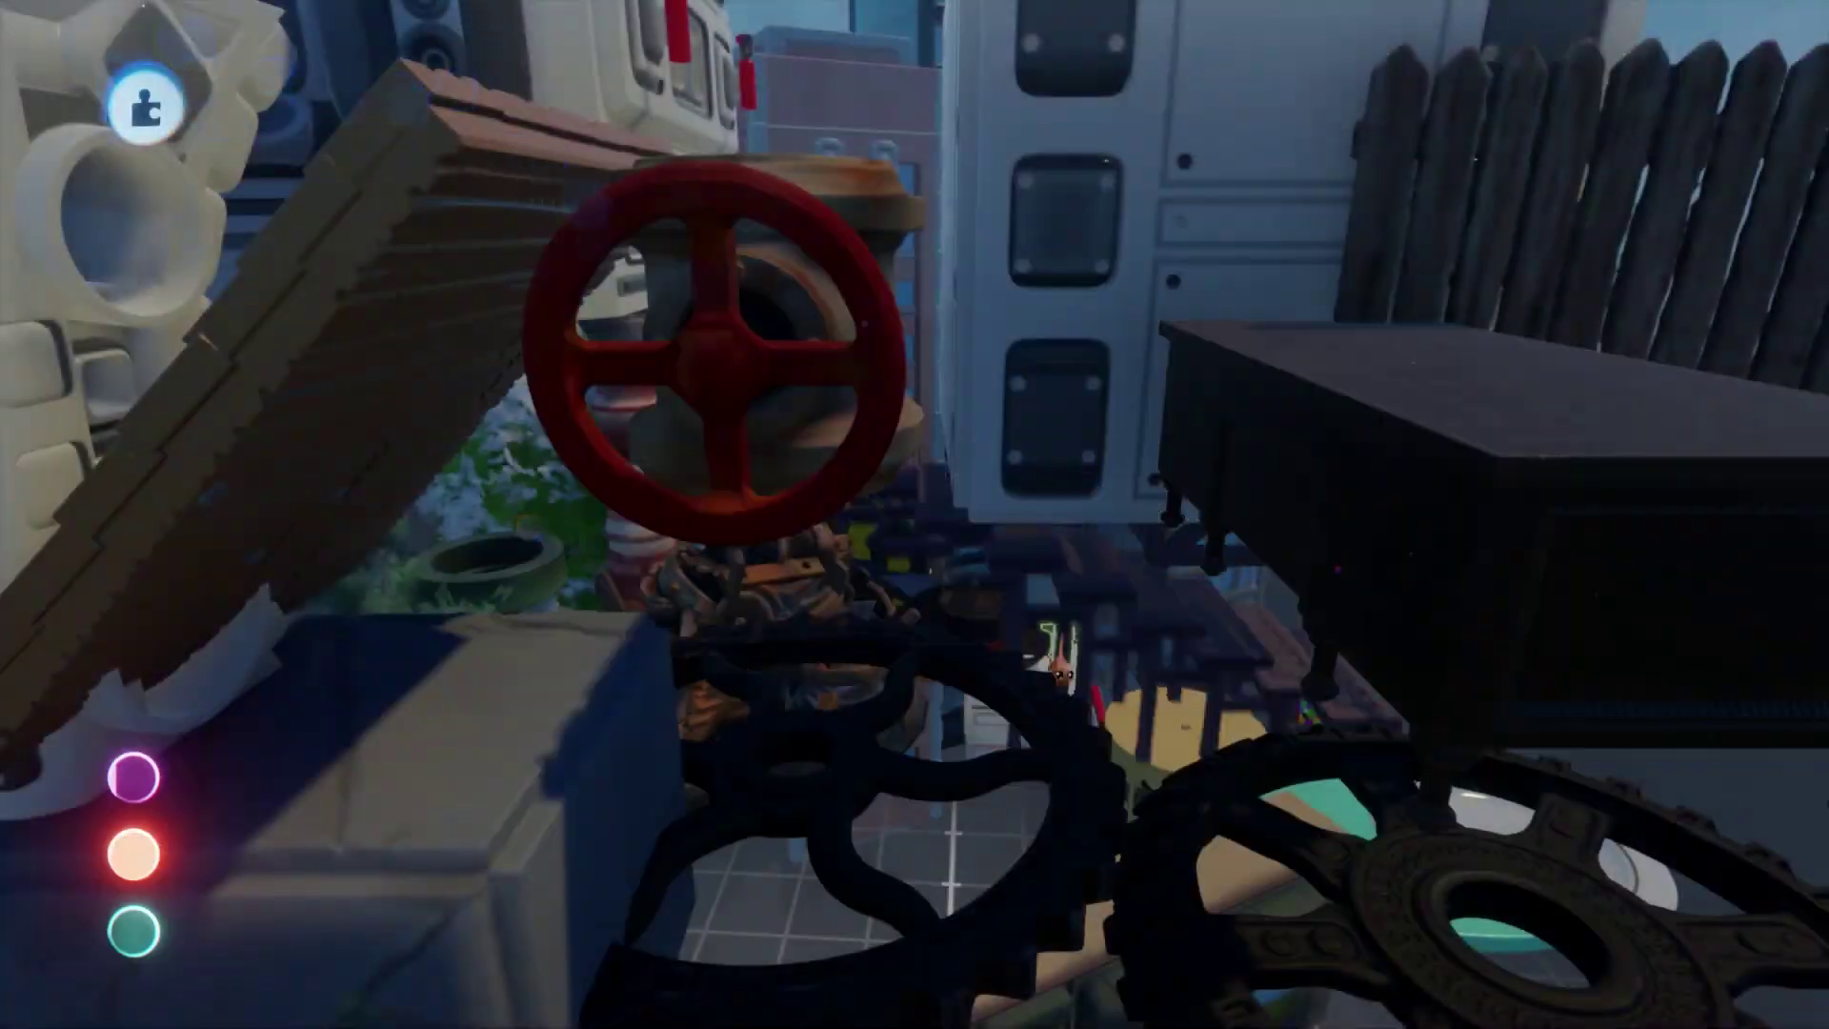
# Add the Brick Wall and the Dreams Guild - Jack o' Lantern from Sculptures 1-100 to the crowded scene.
pyautogui.press('s')
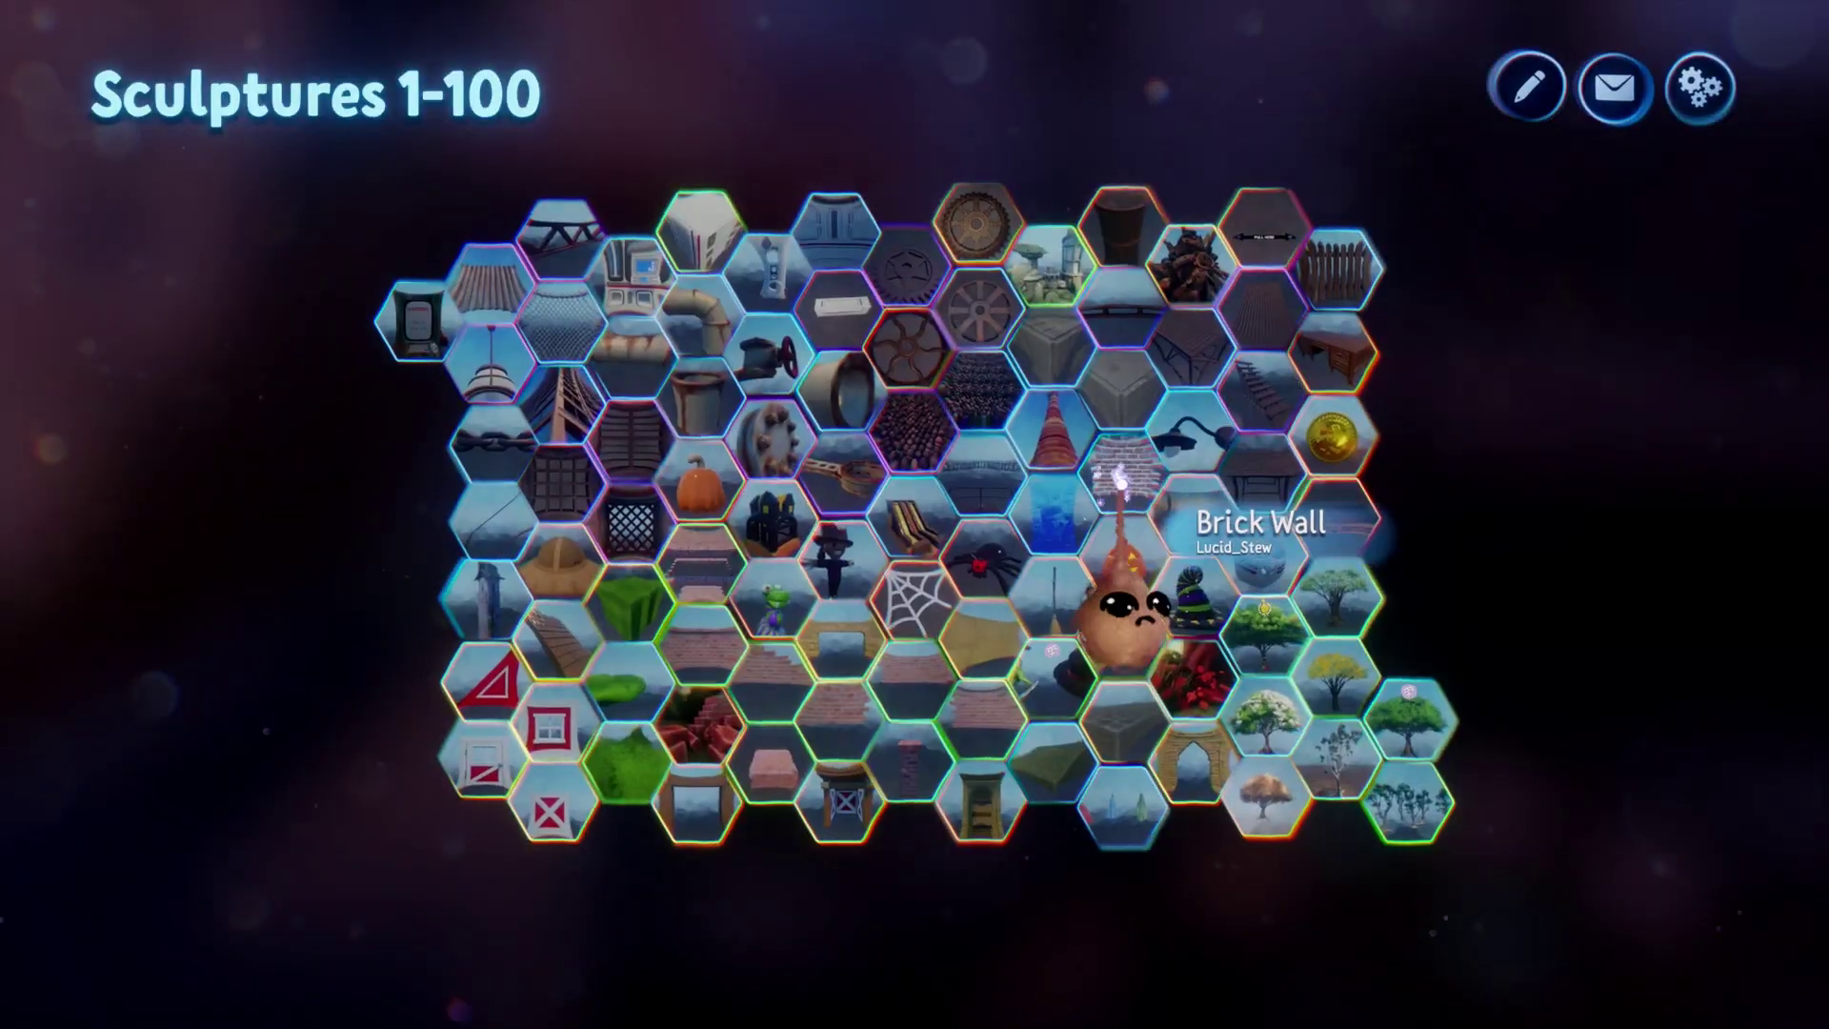
pyautogui.click(1126, 571)
pyautogui.press('s')
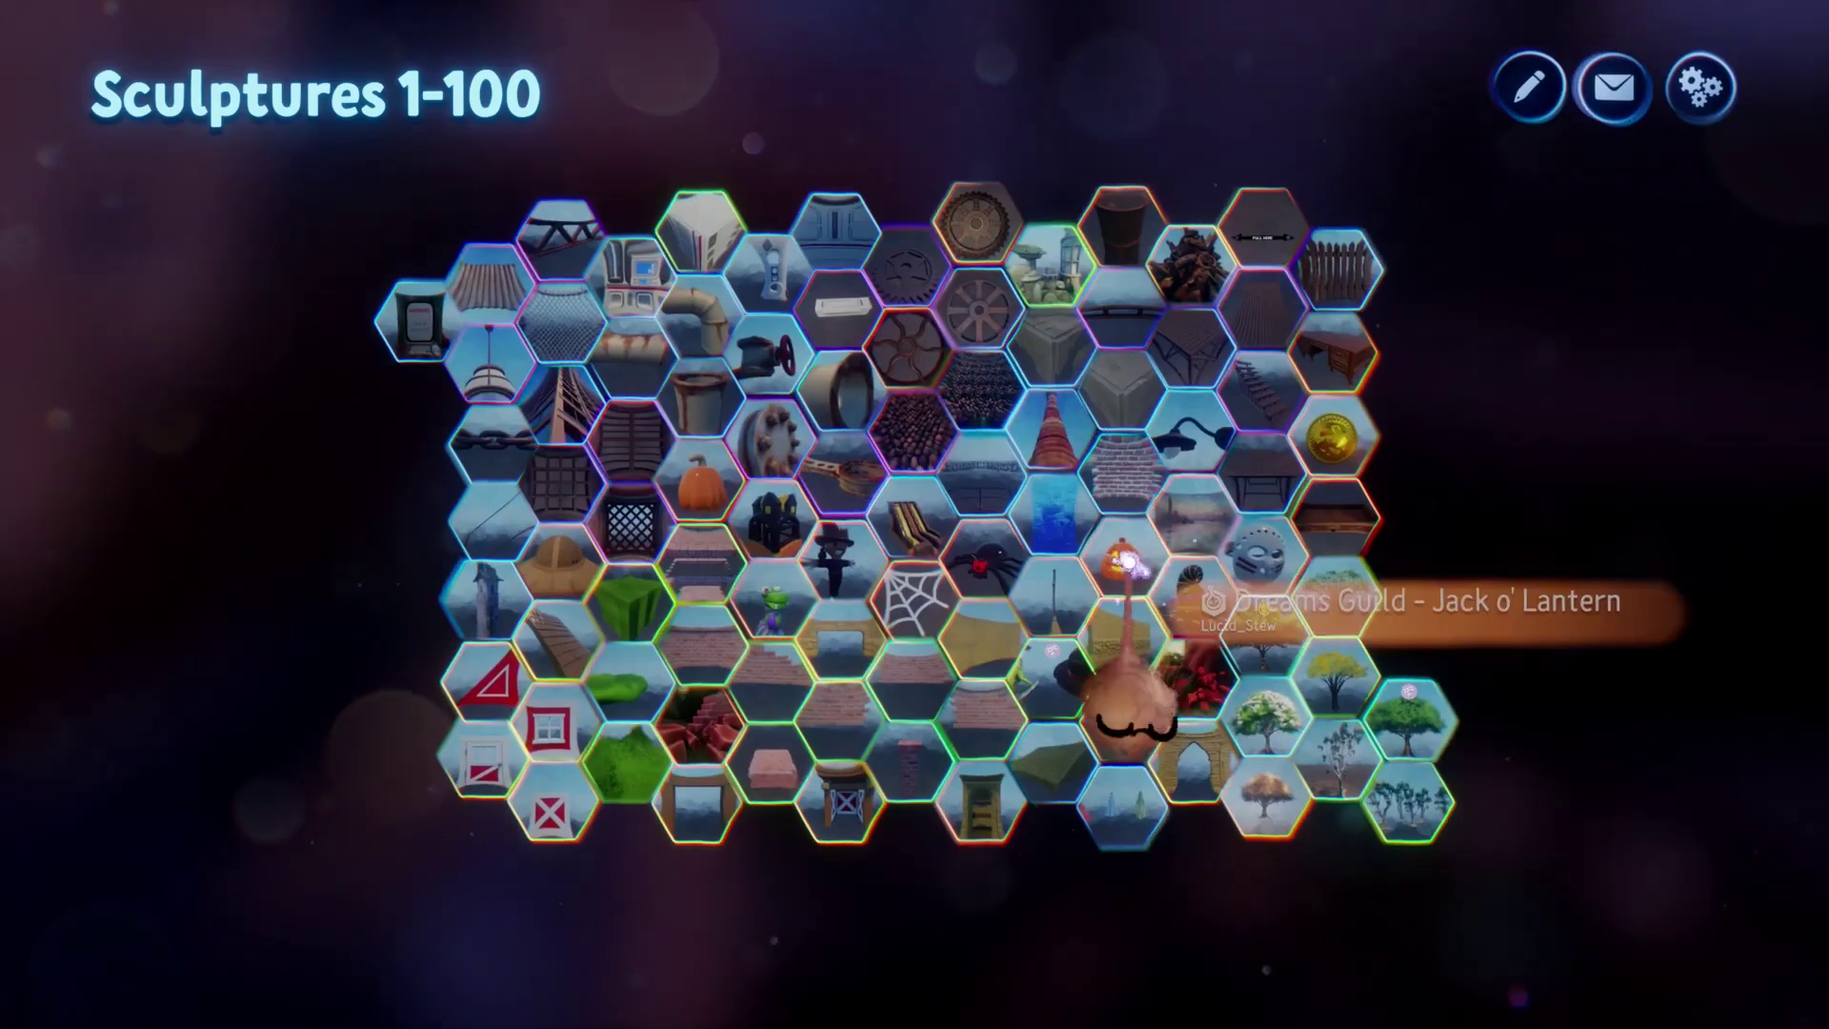
pyautogui.click(1105, 612)
pyautogui.click(885, 733)
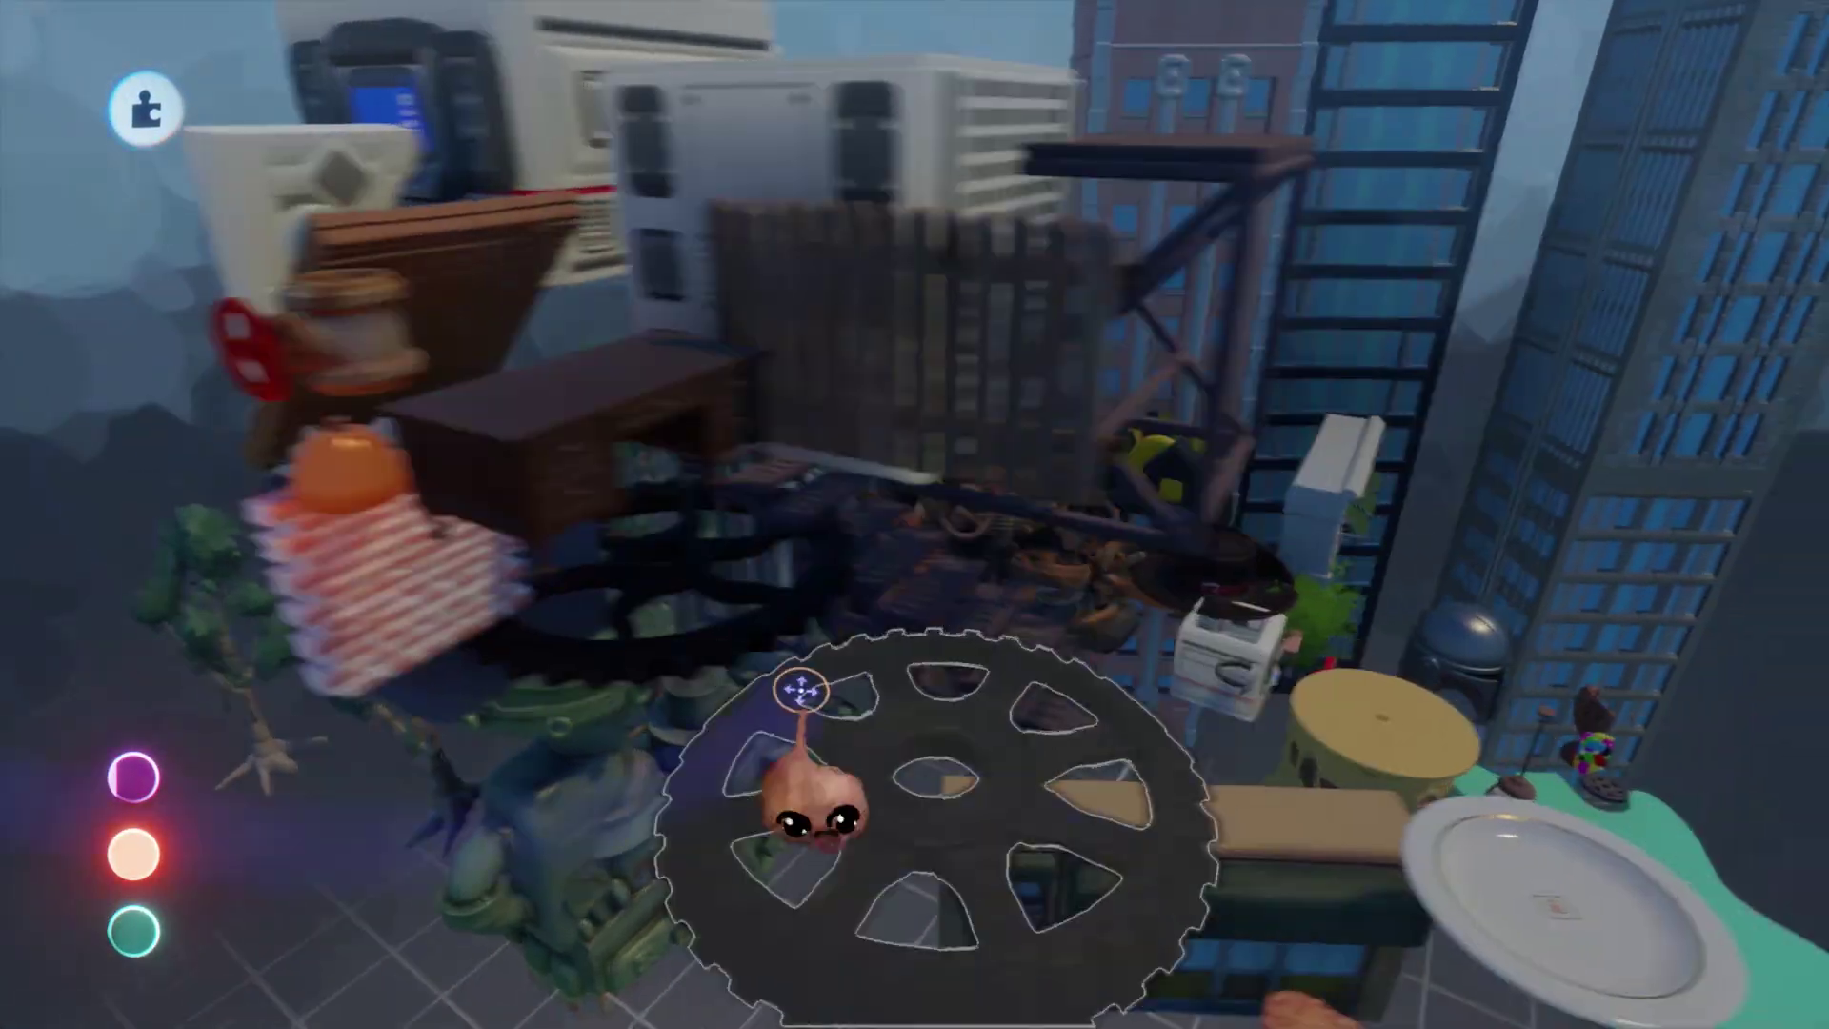
pyautogui.moveTo(800, 690); pyautogui.dragTo(817, 739, button='middle')
pyautogui.moveTo(872, 424); pyautogui.dragTo(1328, 962, button='middle')
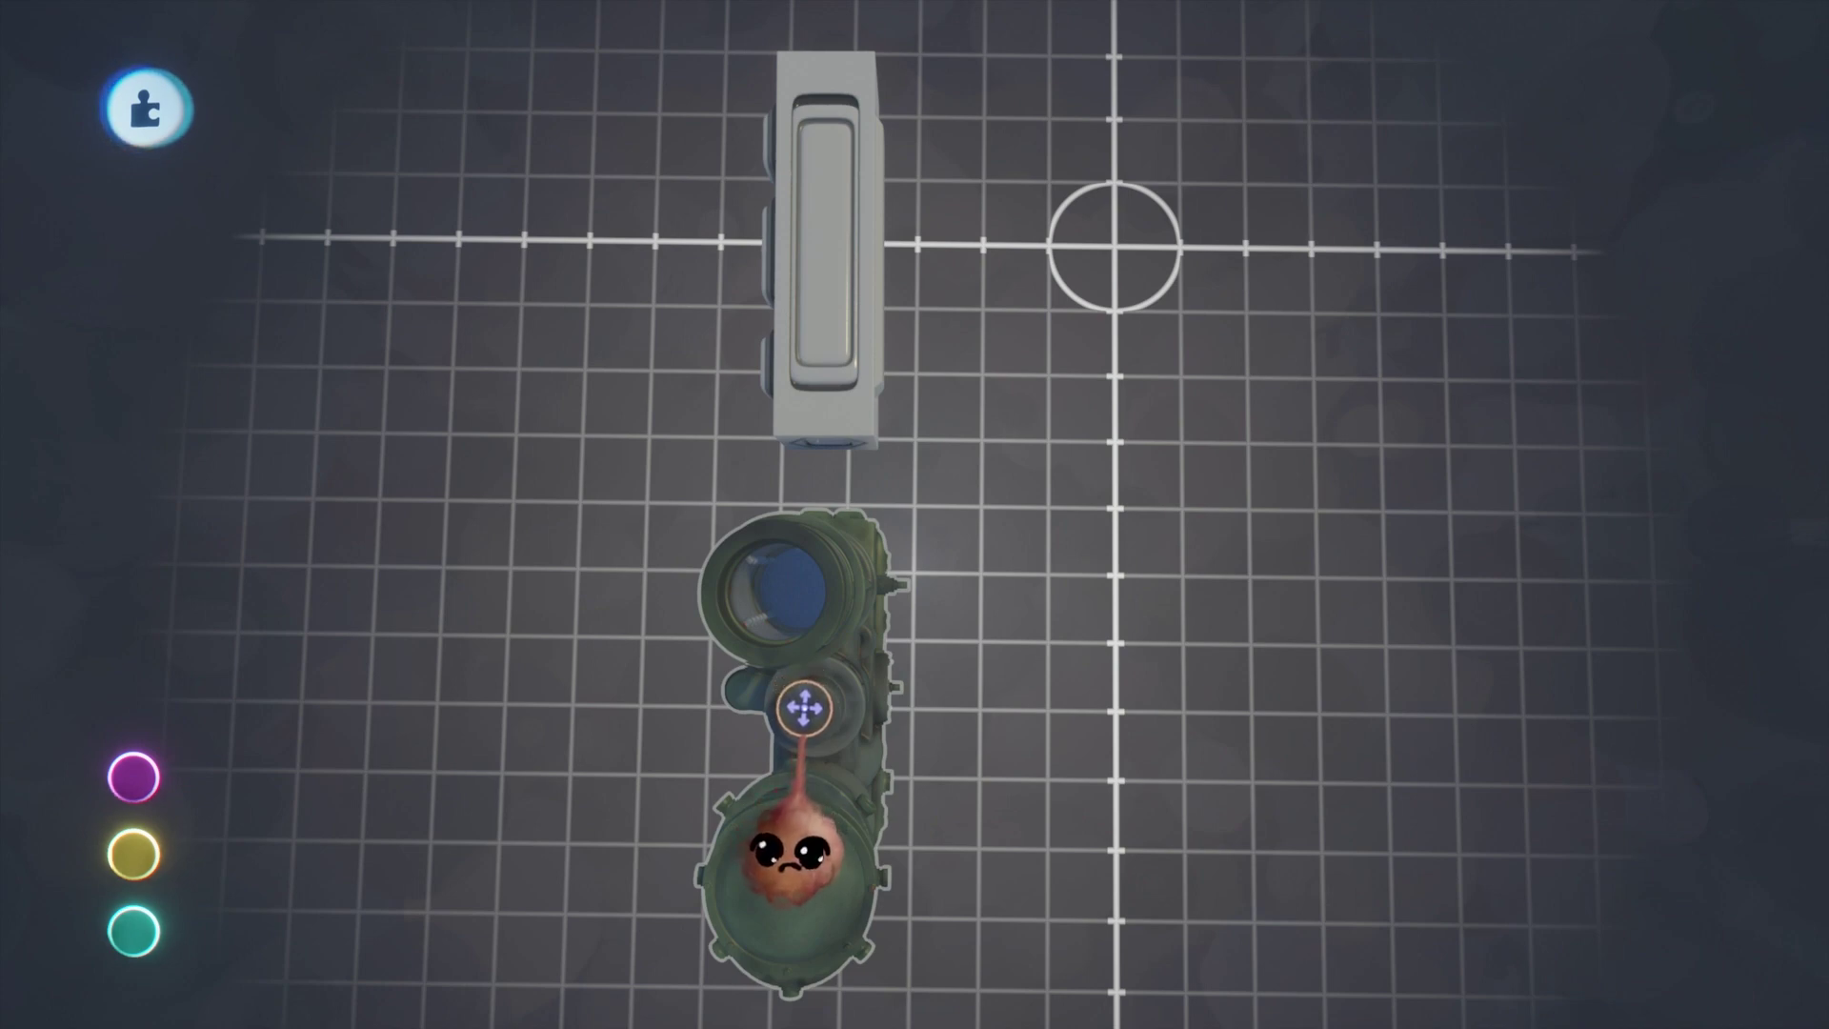
# Clone the green pipe machine sideways into an evenly spaced row of ten.
pyautogui.moveTo(135, 857)
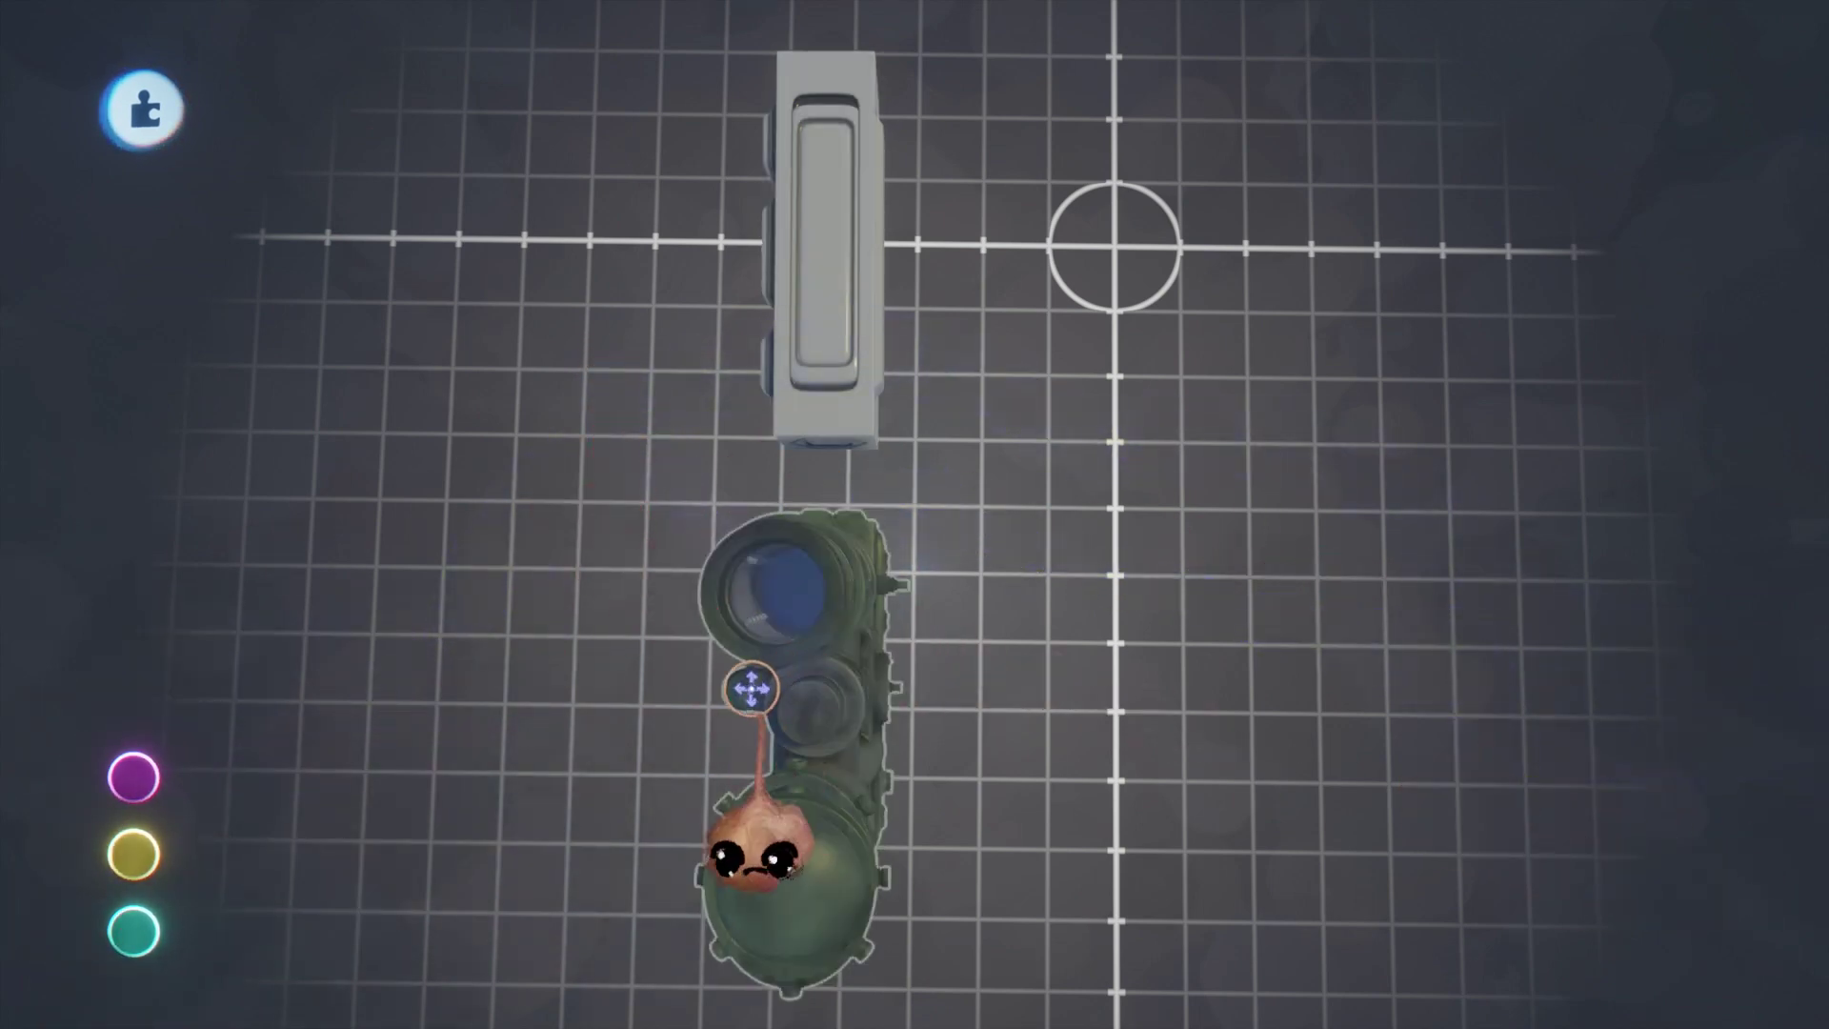
pyautogui.moveTo(808, 724)
pyautogui.mouseDown()
pyautogui.moveTo(870, 747)
pyautogui.moveTo(1052, 752)
pyautogui.moveTo(1032, 731)
pyautogui.mouseUp()
pyautogui.press('Right')
pyautogui.press('Right')
pyautogui.press('Right')
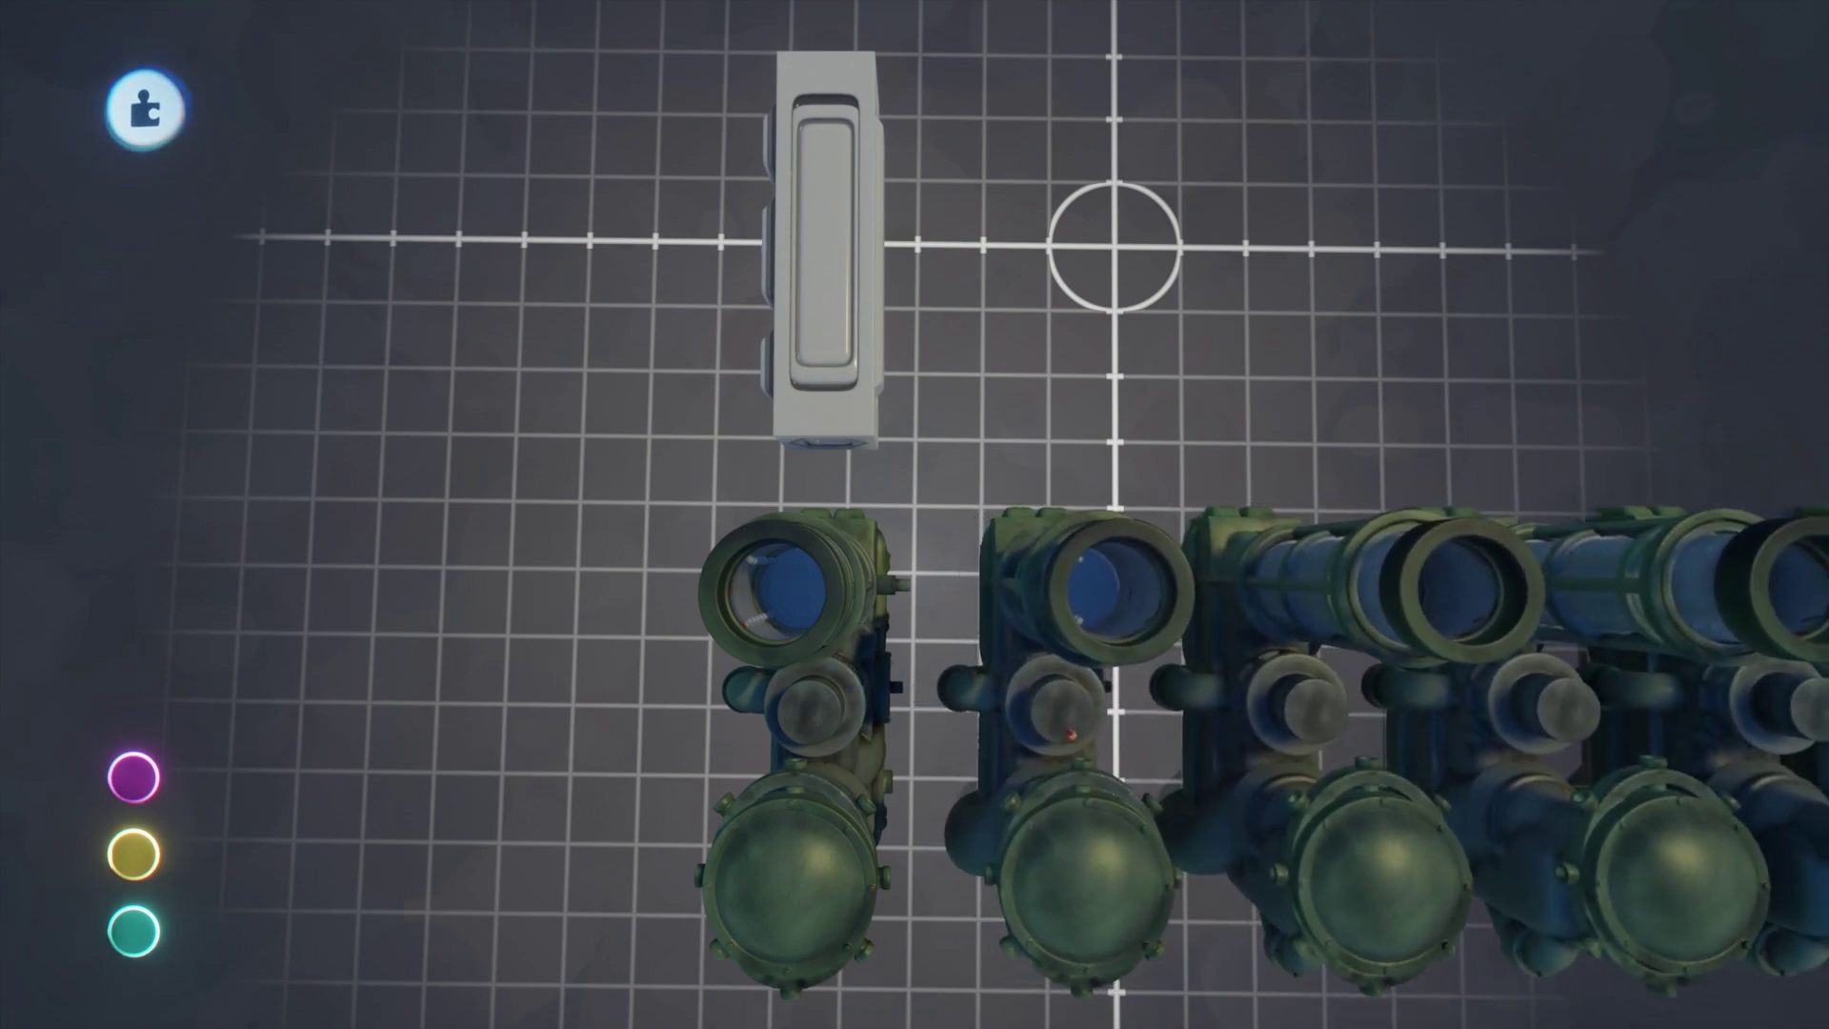
pyautogui.click(963, 947)
pyautogui.moveTo(962, 946)
pyautogui.mouseDown(button='middle')
pyautogui.moveTo(816, 869)
pyautogui.moveTo(892, 610)
pyautogui.moveTo(1289, 763)
pyautogui.moveTo(1400, 658)
pyautogui.moveTo(1134, 735)
pyautogui.moveTo(604, 632)
pyautogui.moveTo(834, 571)
pyautogui.mouseUp(button='middle')
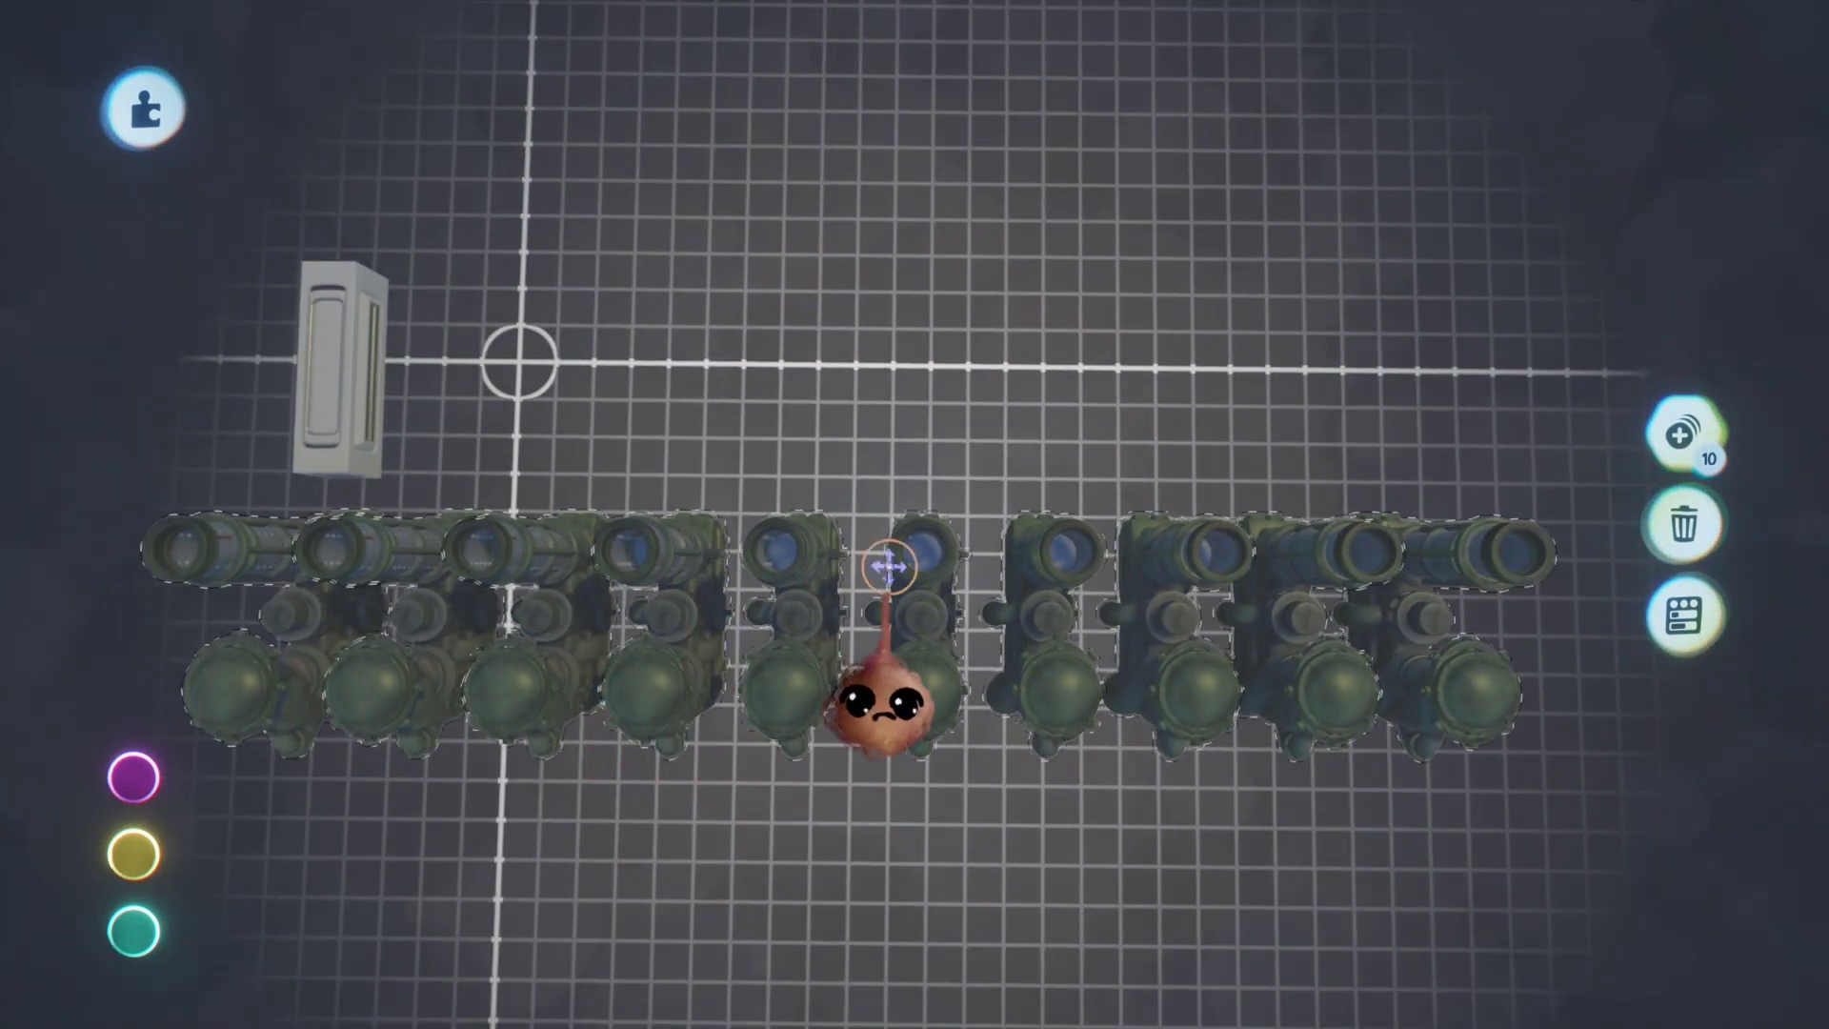
# Clone the white panelled block into a parallel row of ten beside the green machines.
pyautogui.click(890, 506)
pyautogui.moveTo(735, 477); pyautogui.dragTo(488, 403, button='middle')
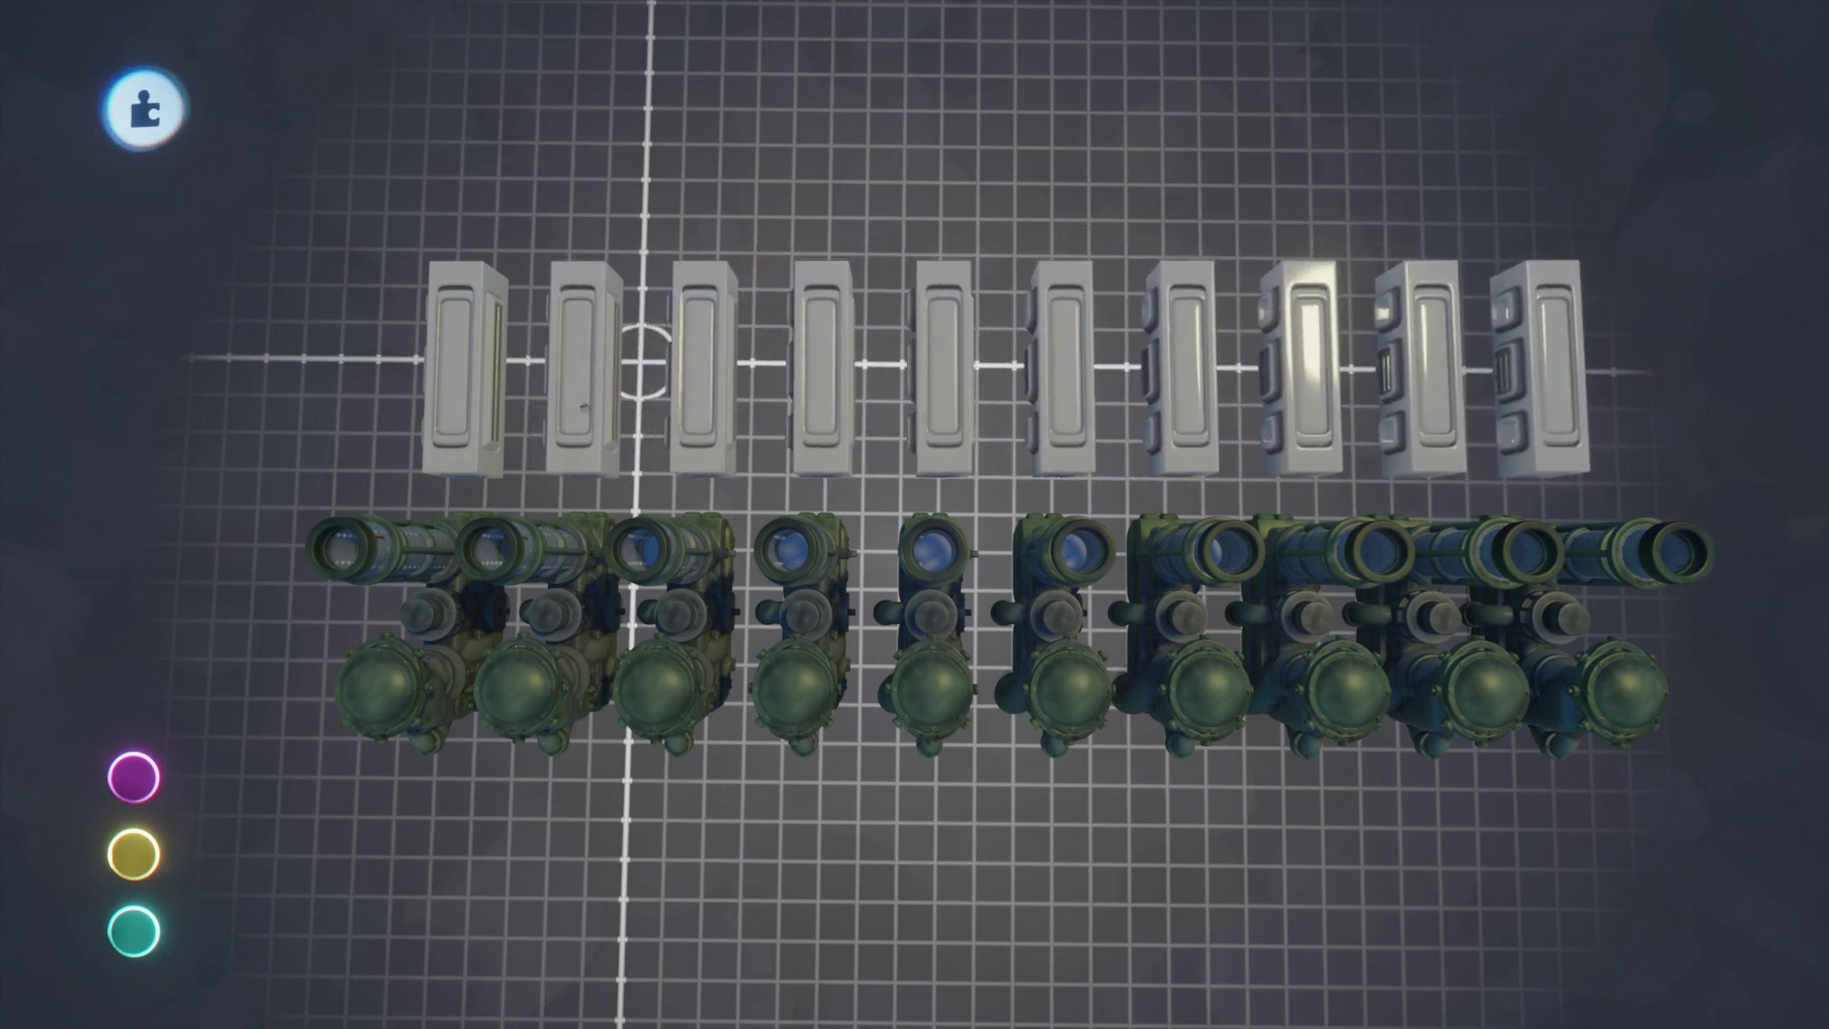
pyautogui.moveTo(657, 924); pyautogui.dragTo(754, 894, button='middle')
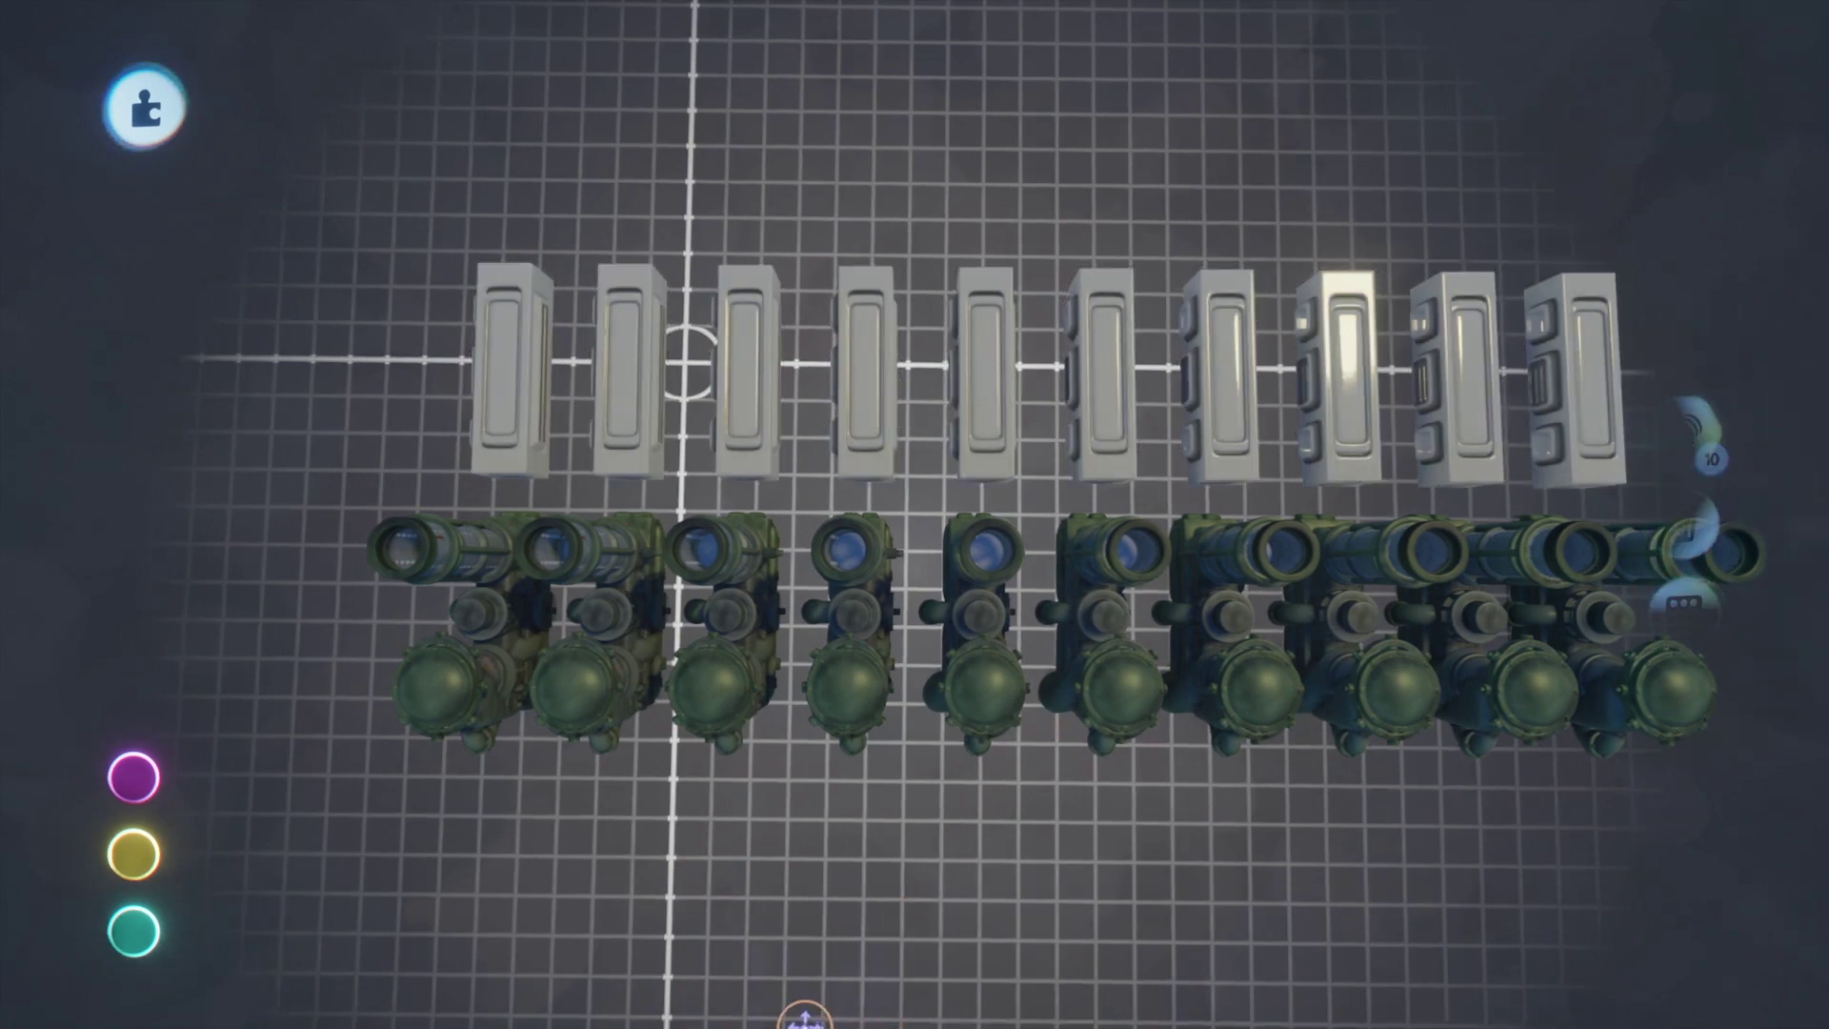
# Spray-paint a pink patch on the dome of the green machine at one end of the row in sculpt mode, and exit the mode.
pyautogui.moveTo(805, 1025); pyautogui.dragTo(895, 686, button='middle')
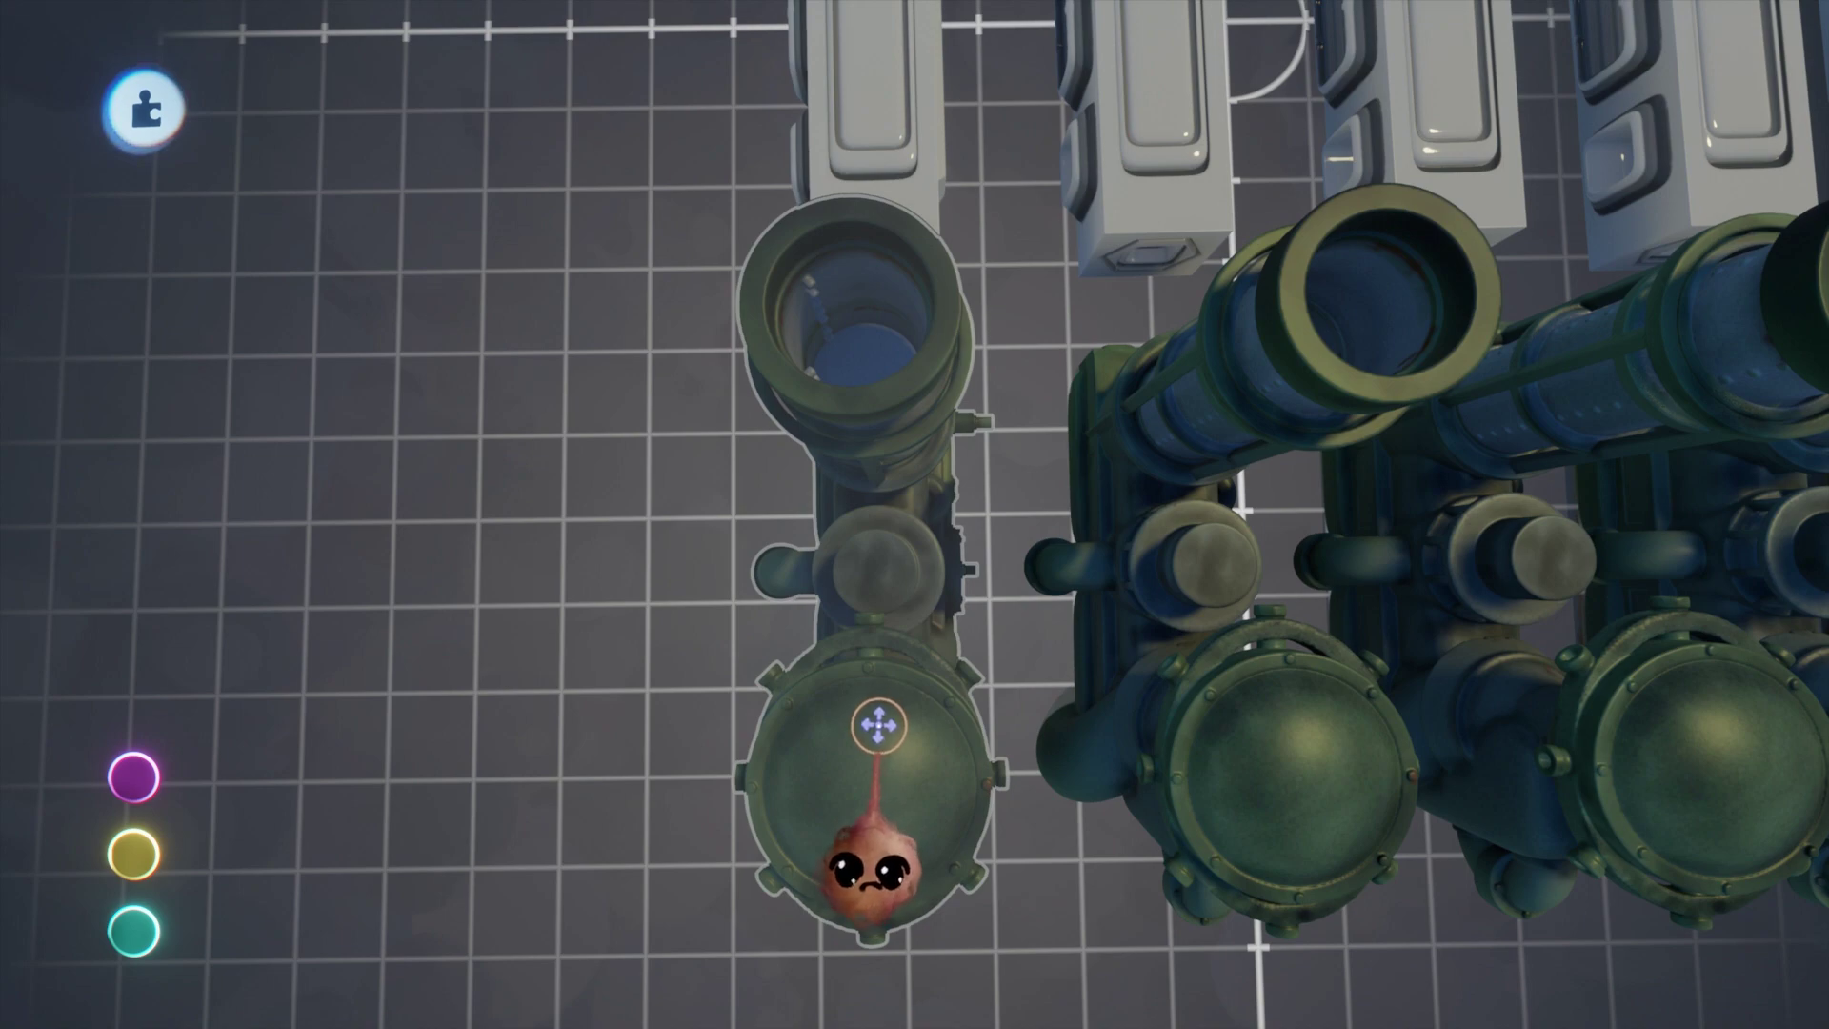
pyautogui.click(878, 726)
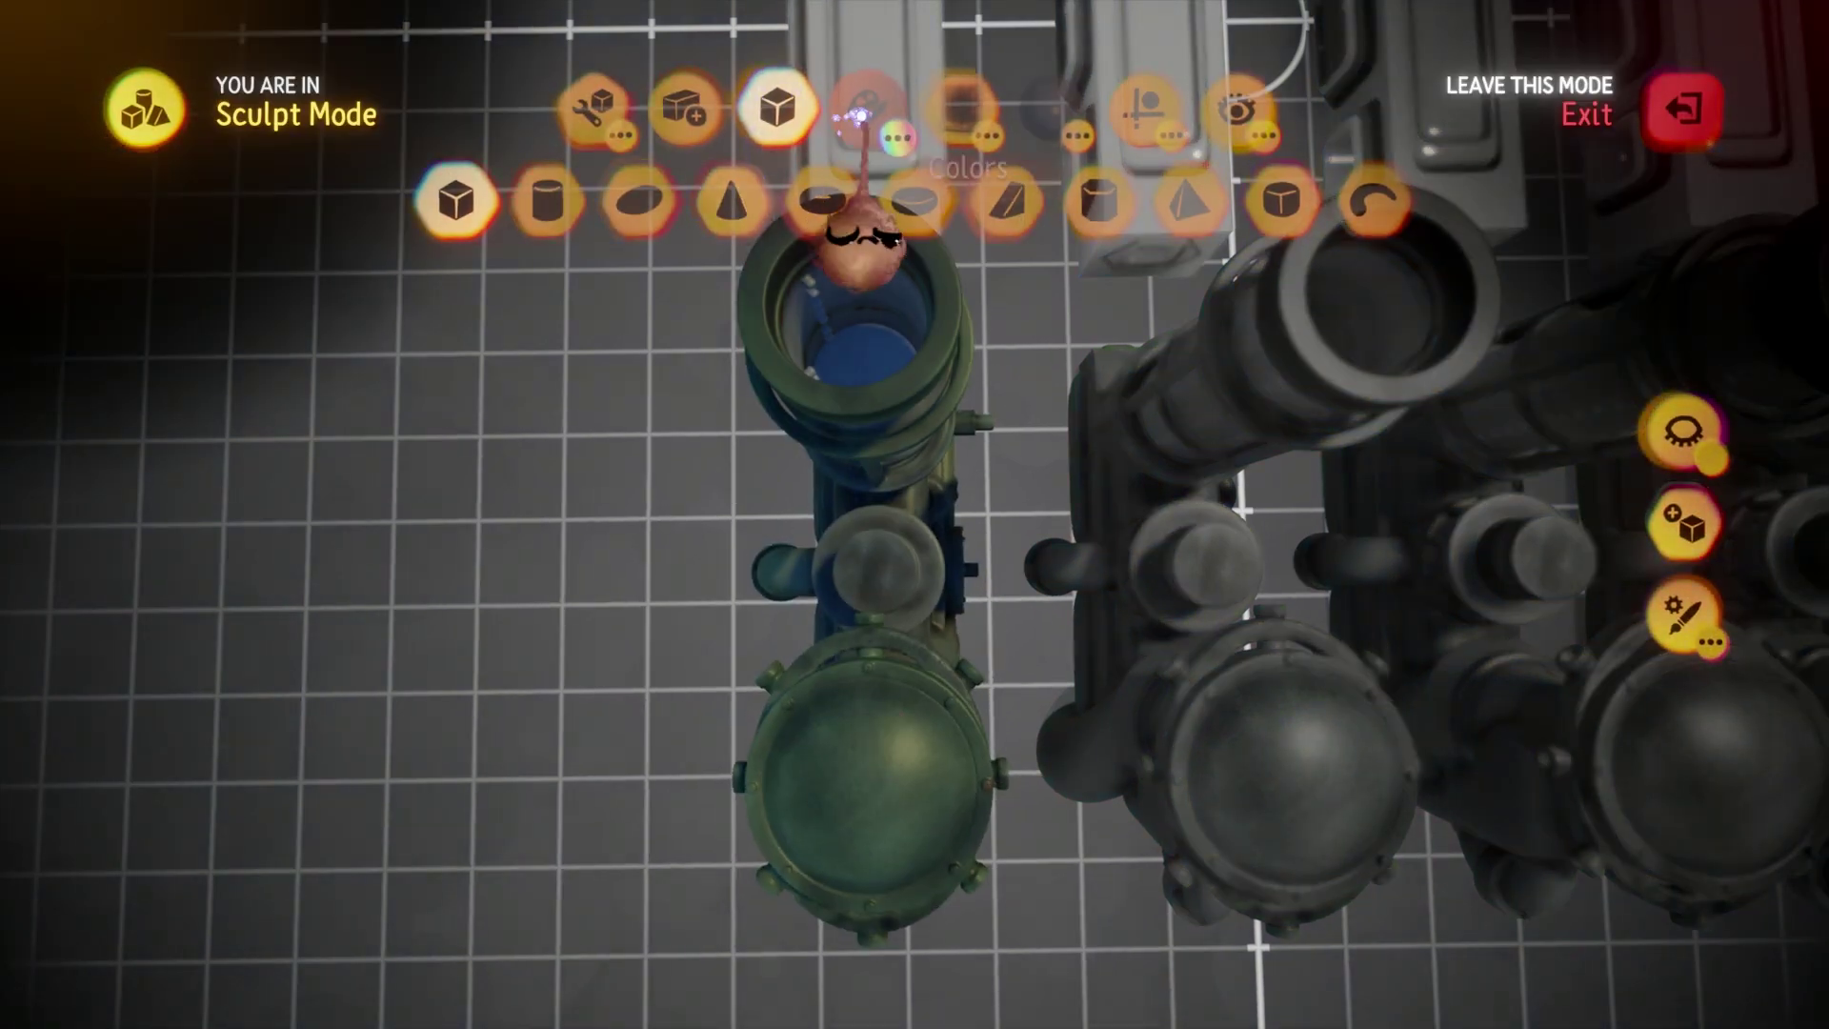
pyautogui.click(591, 105)
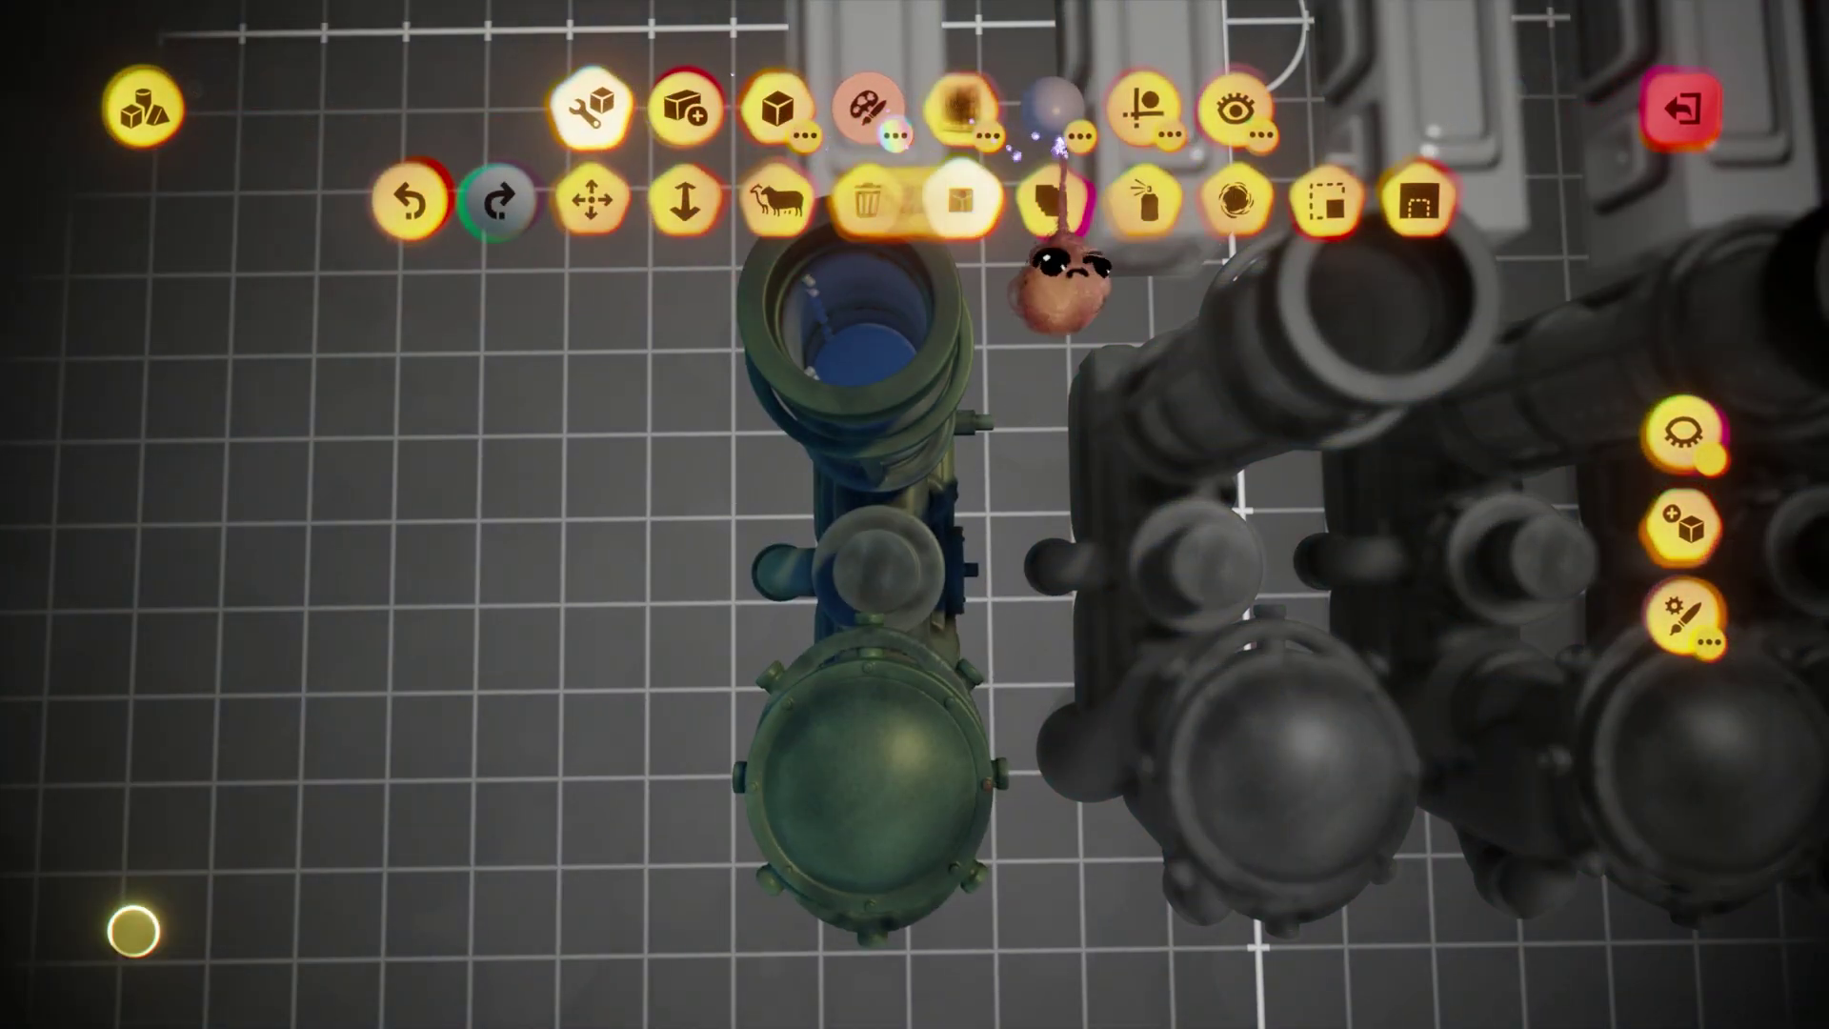
pyautogui.click(1145, 190)
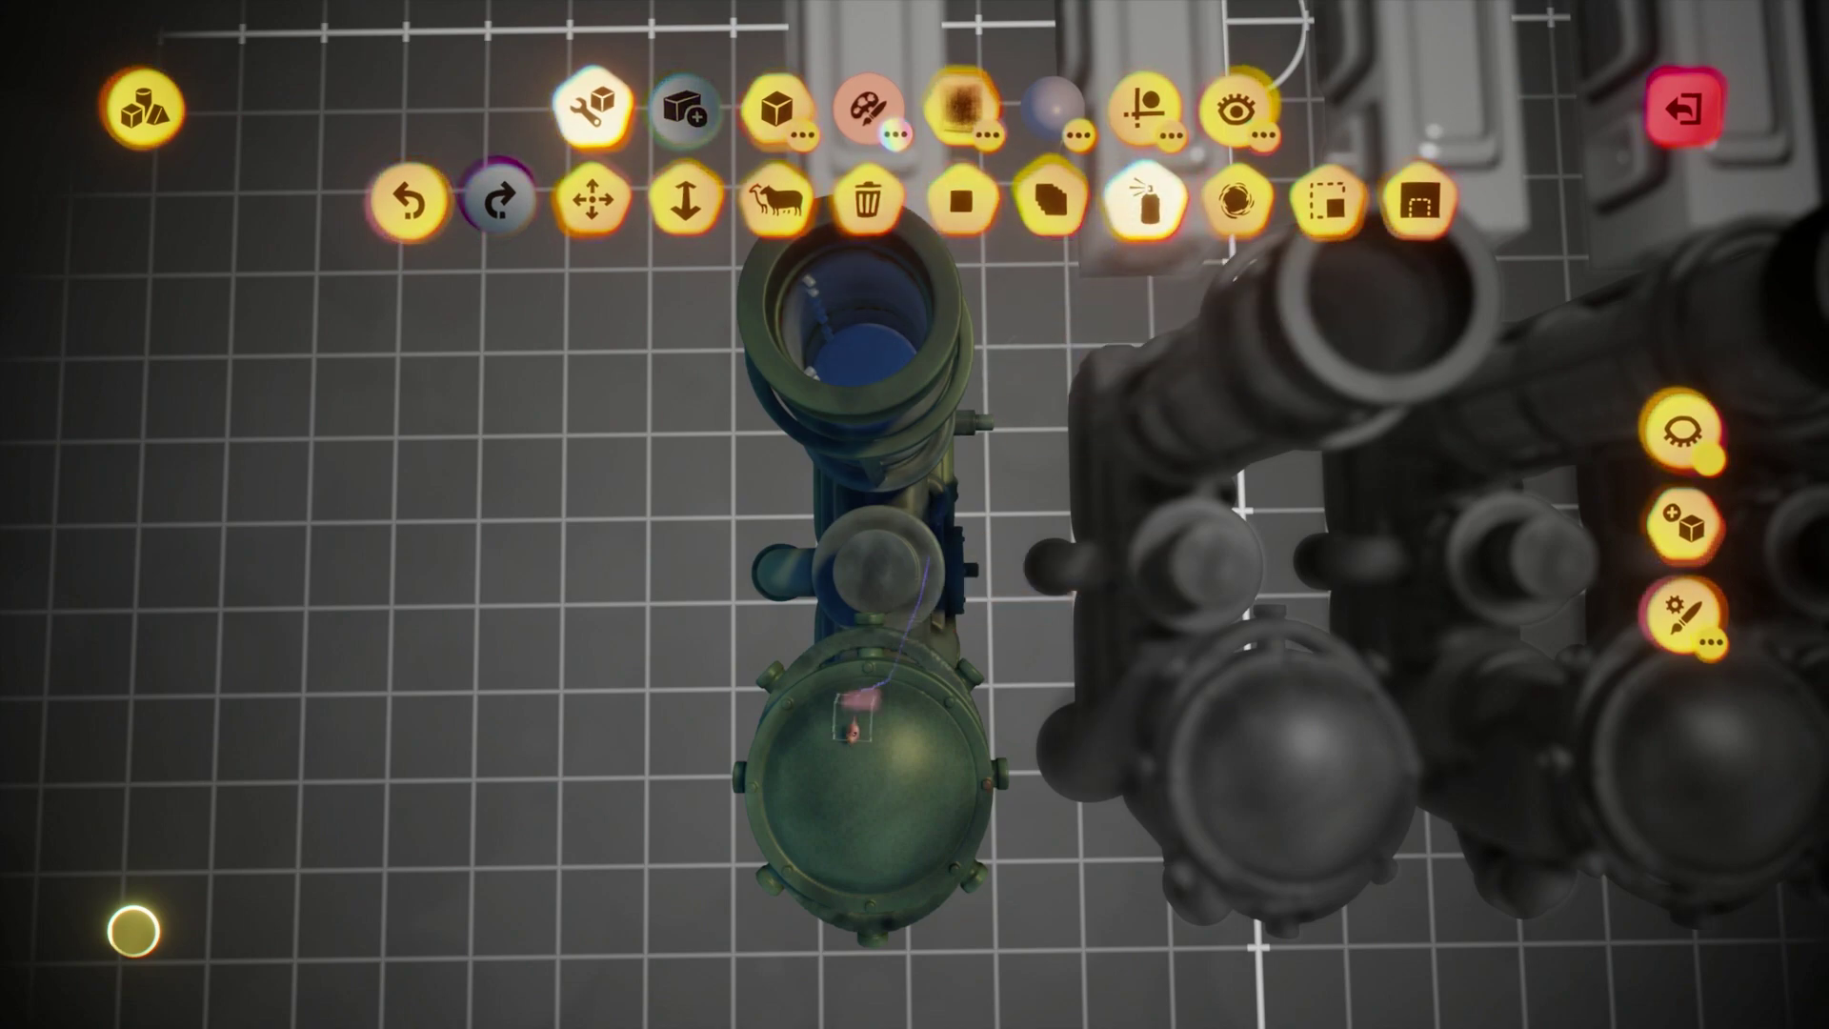
pyautogui.click(865, 724)
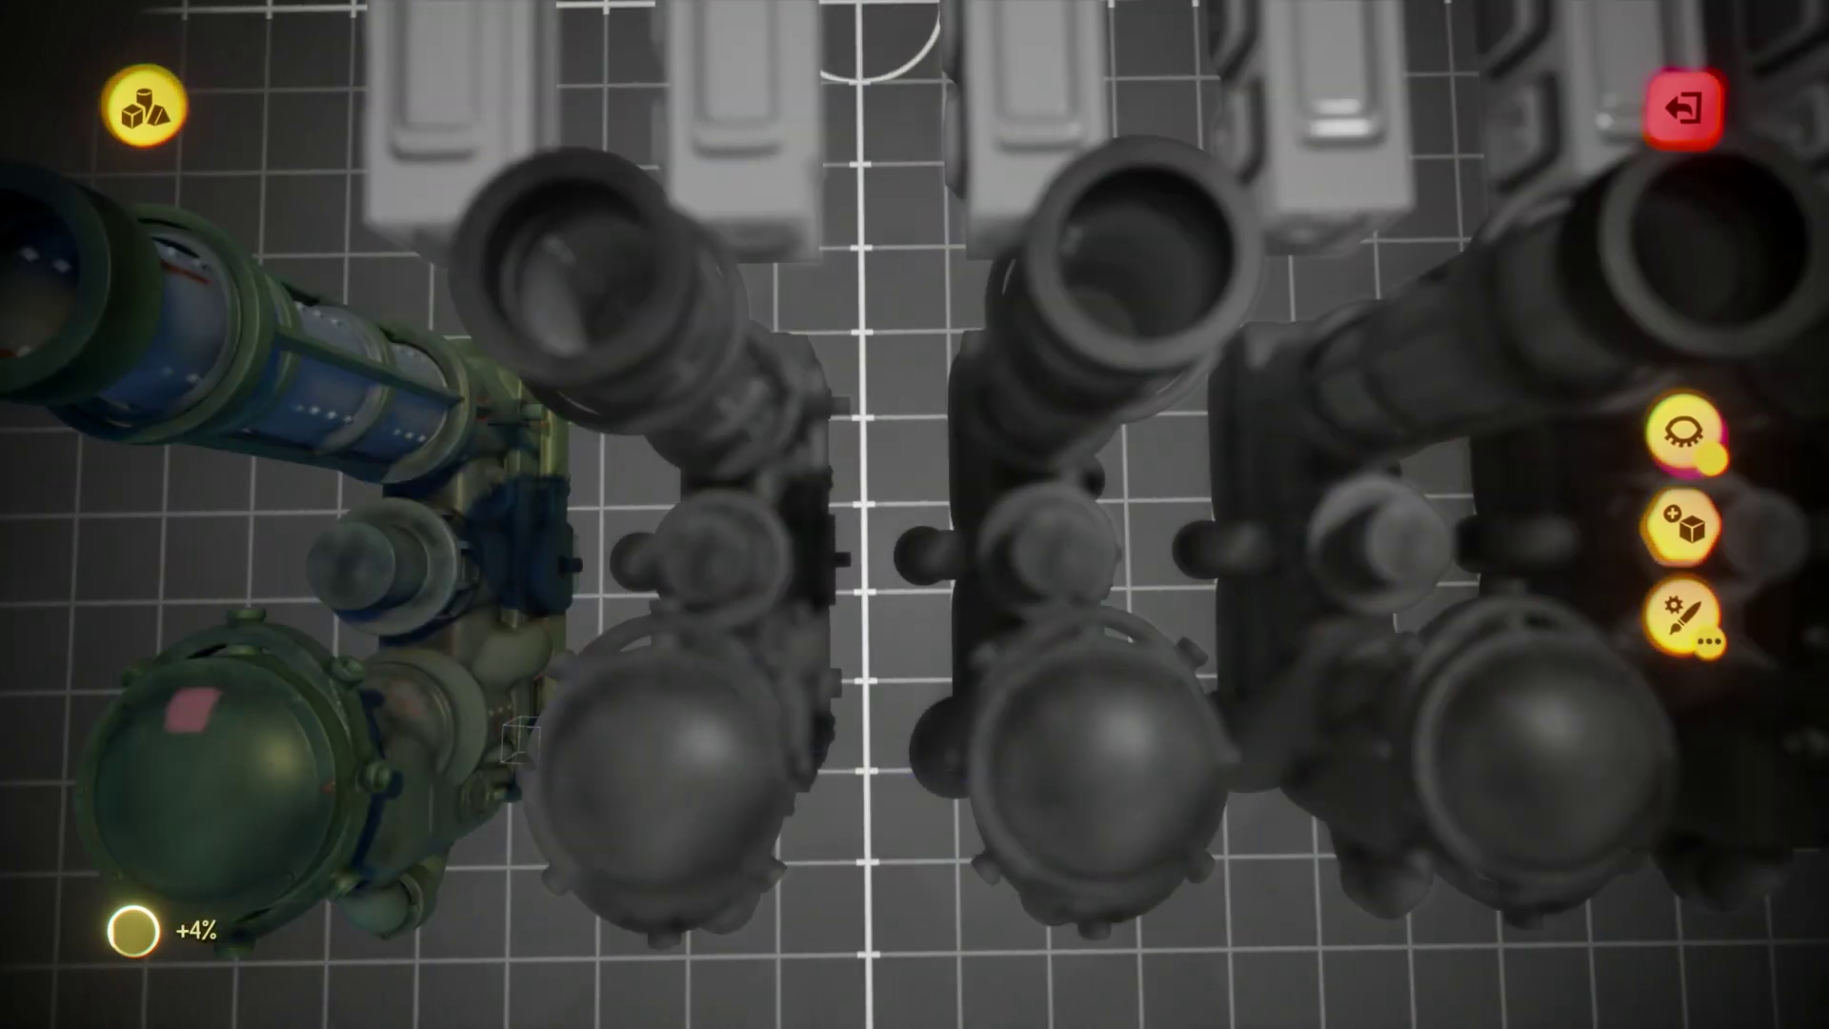
pyautogui.click(667, 743)
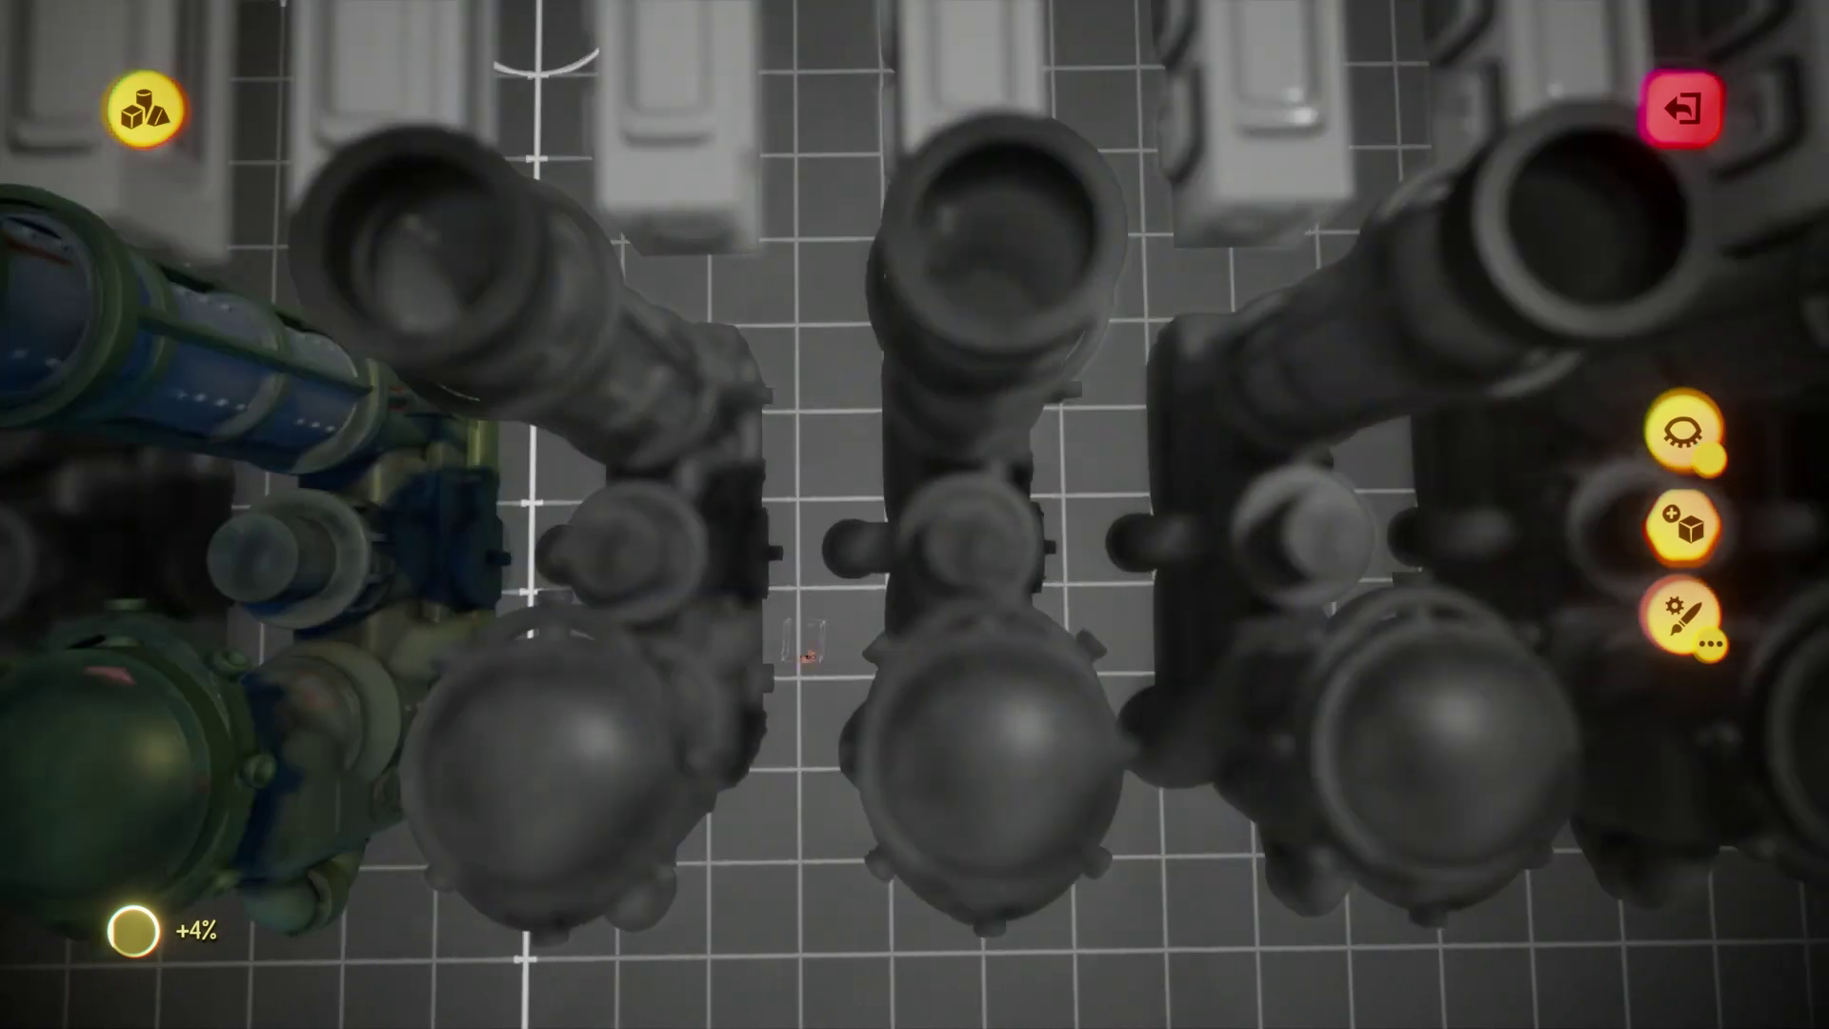
pyautogui.press('Escape')
pyautogui.click(564, 719)
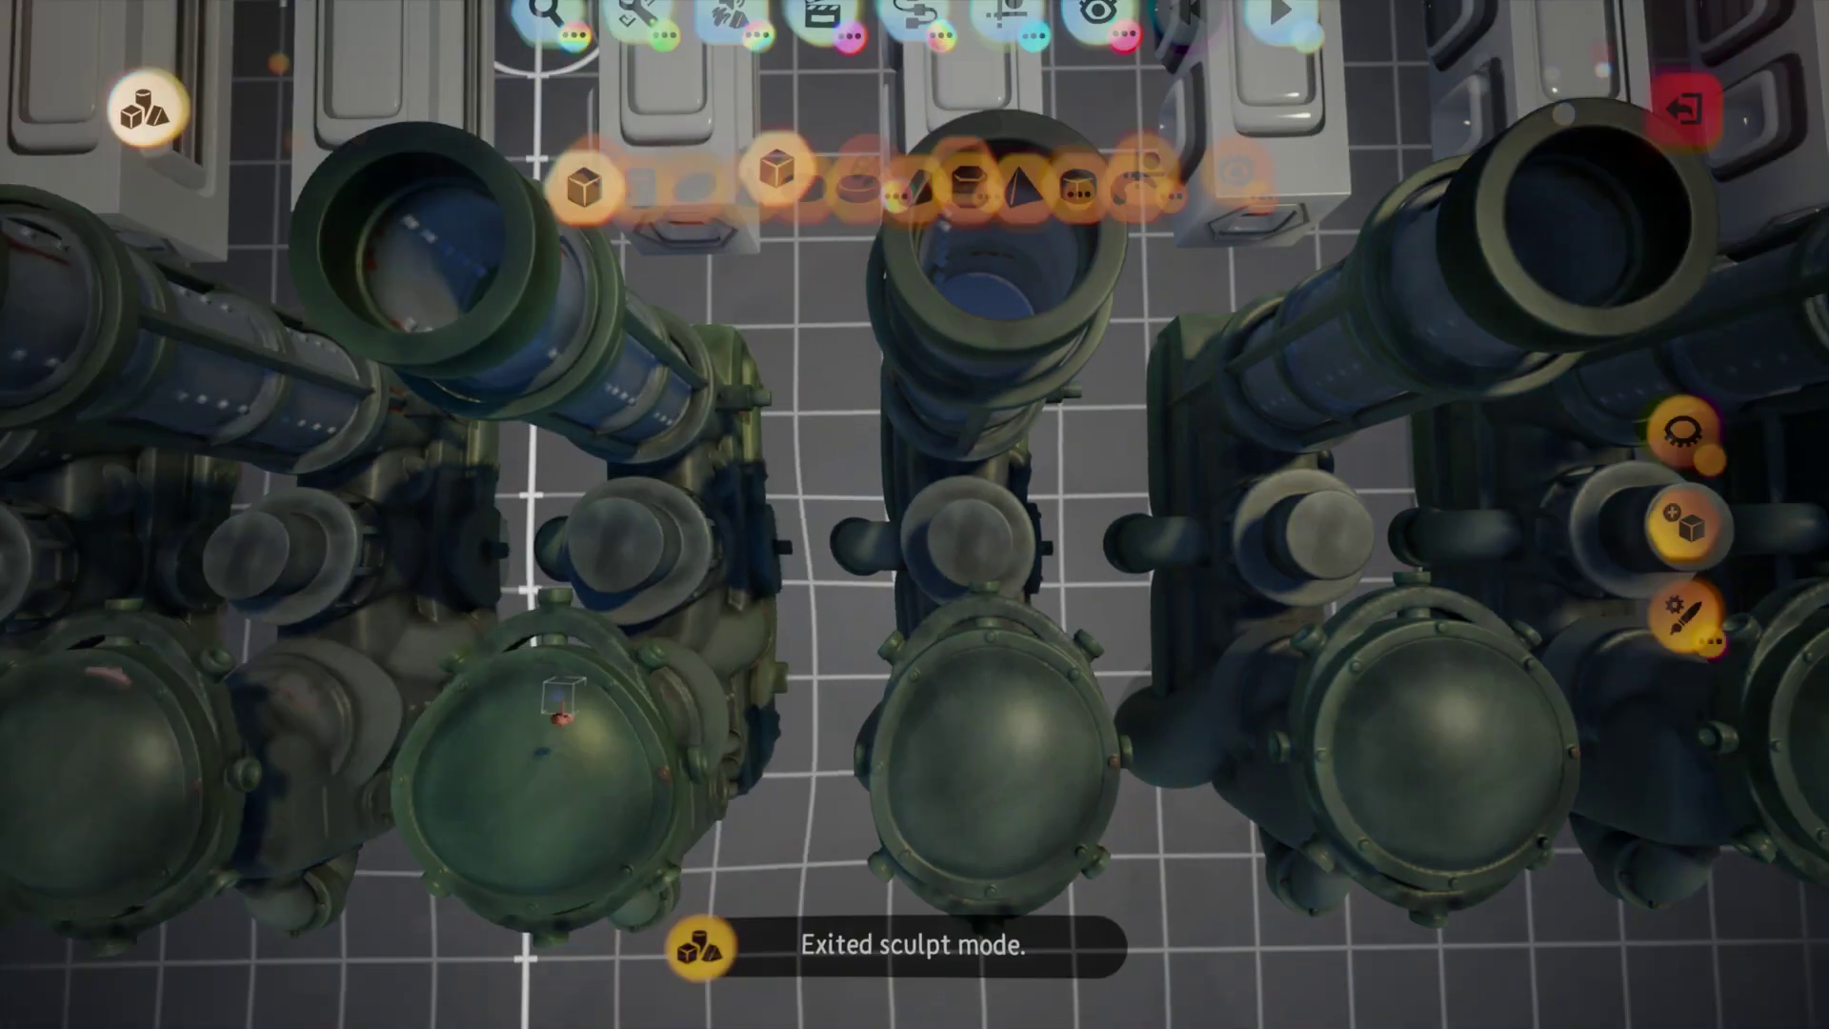
# Spray-paint a pink patch on the dome of each remaining green machine in the row in sculpt mode, and exit the mode.
pyautogui.click(574, 748)
pyautogui.click(892, 738)
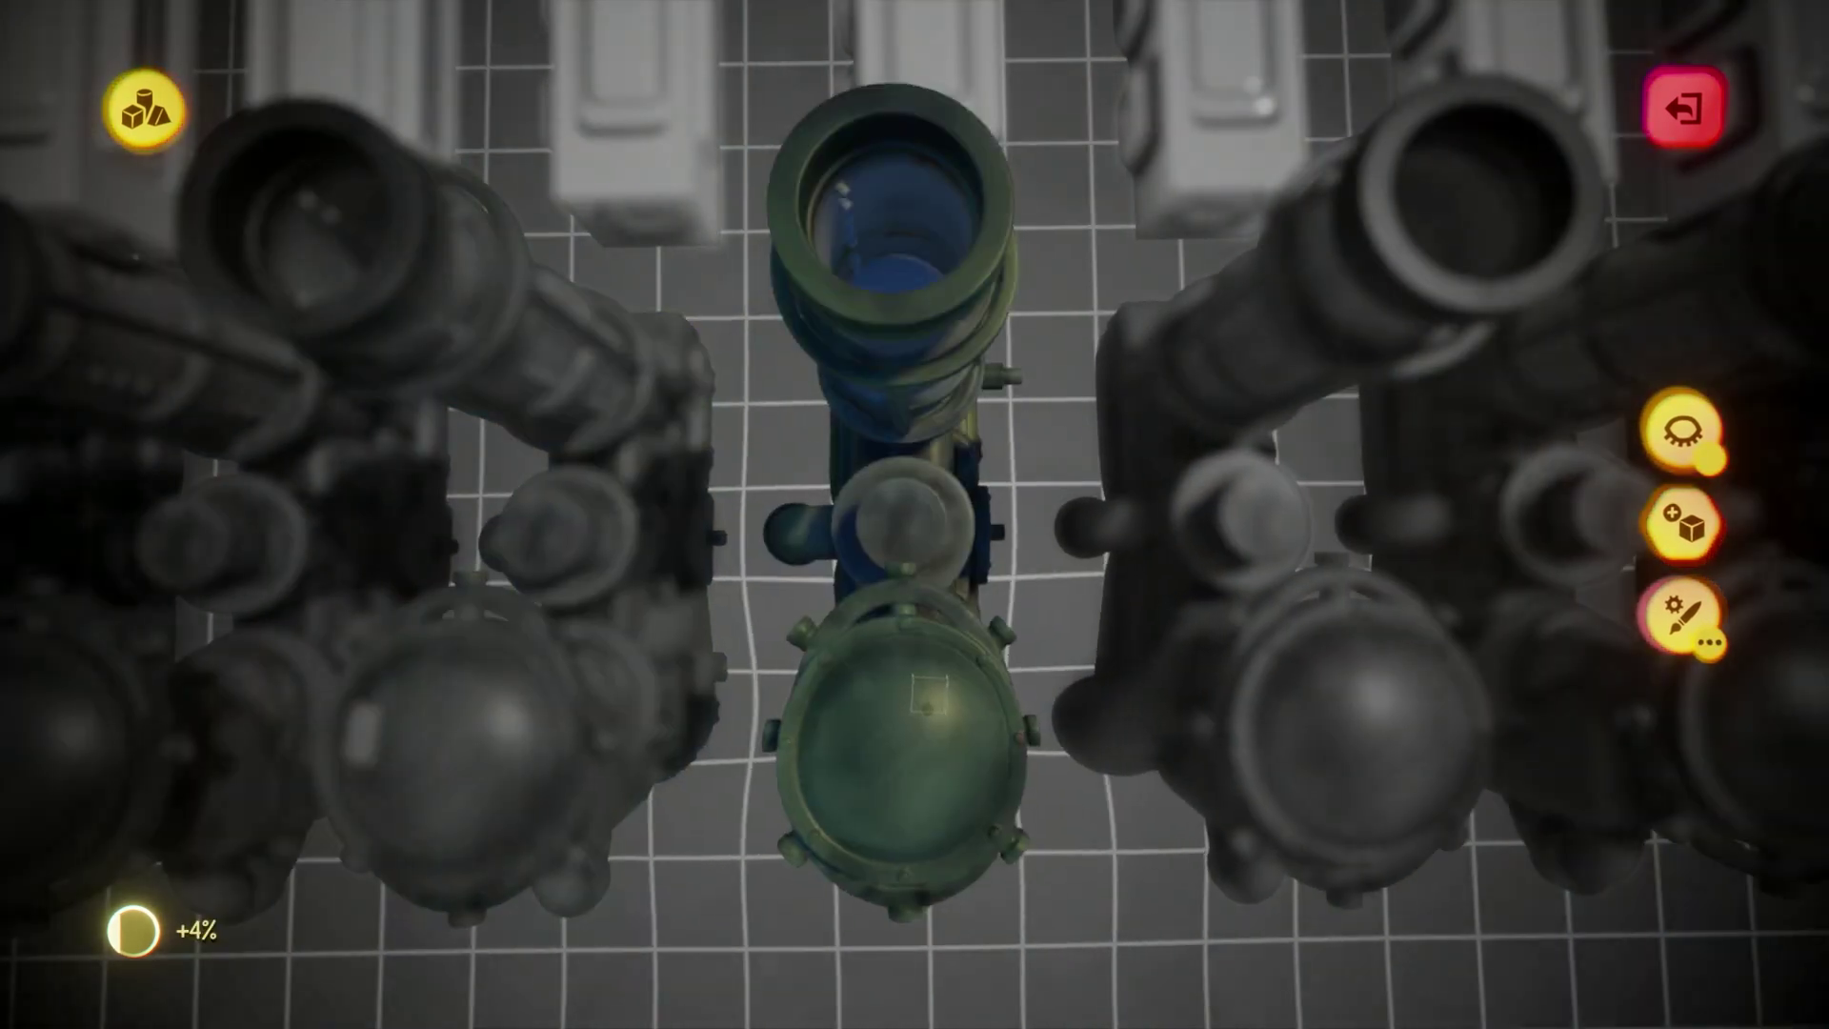
pyautogui.click(976, 714)
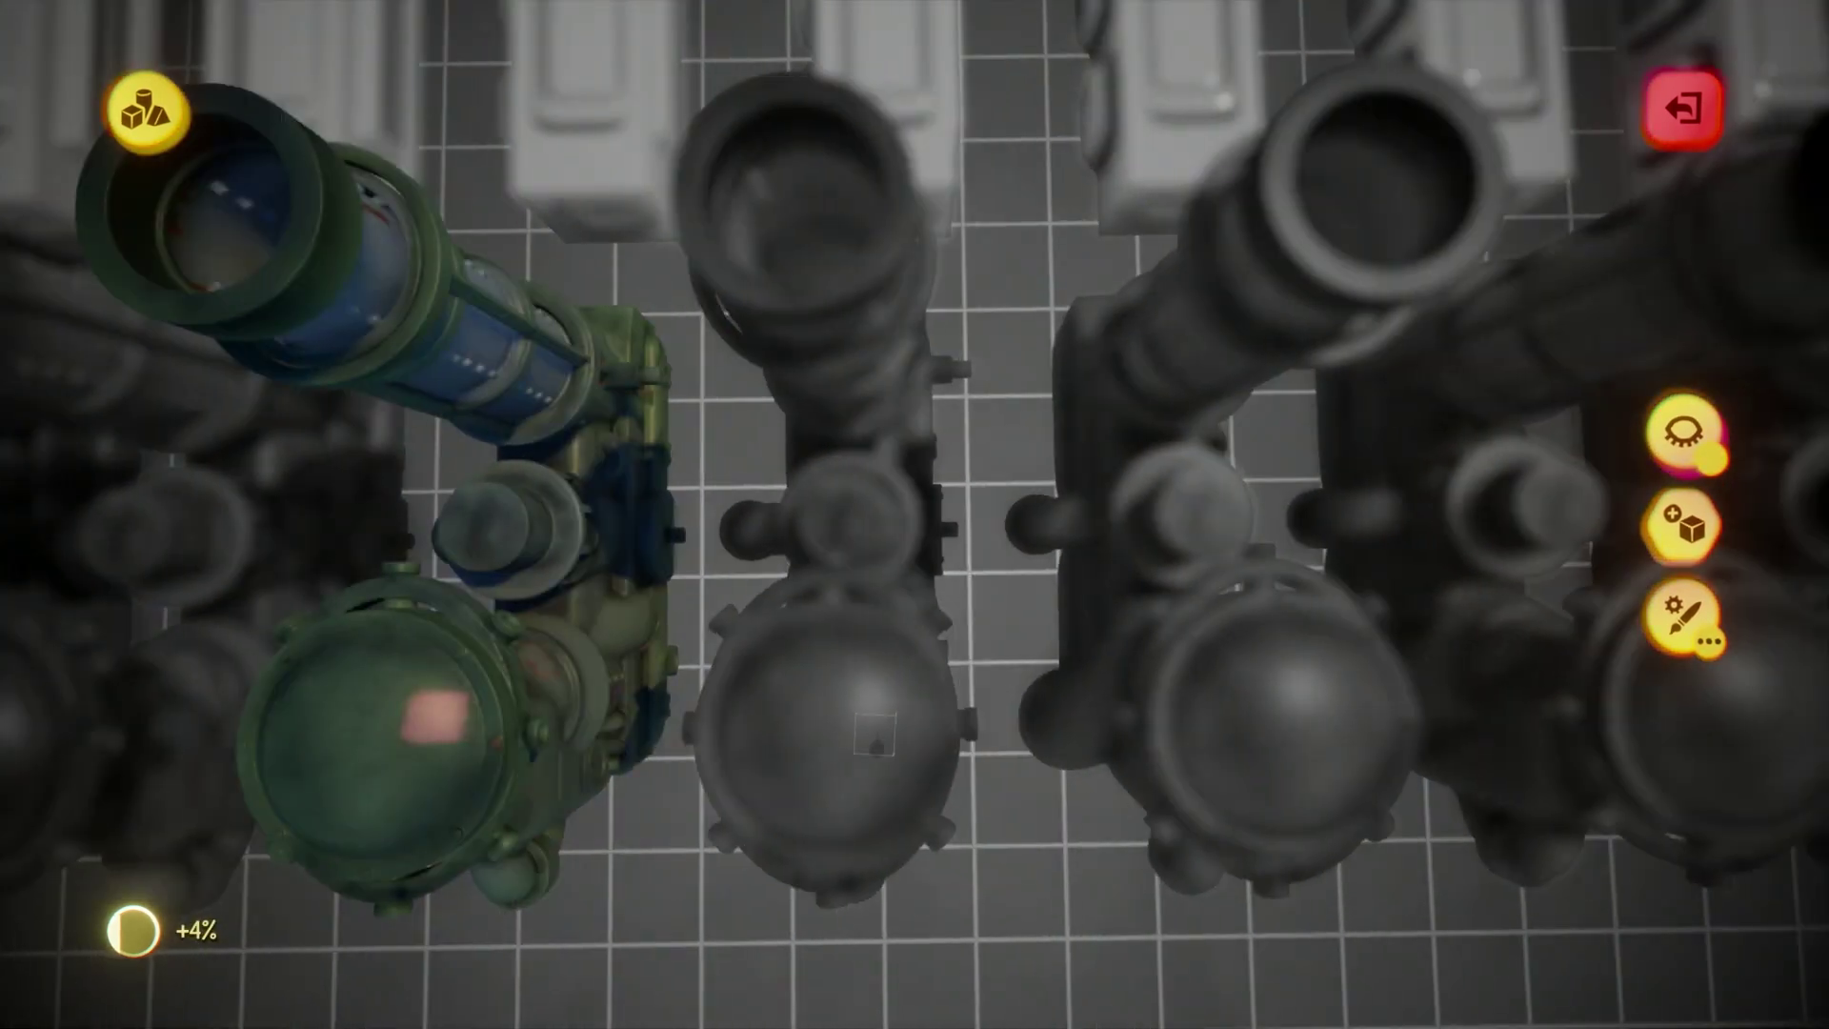
pyautogui.click(871, 745)
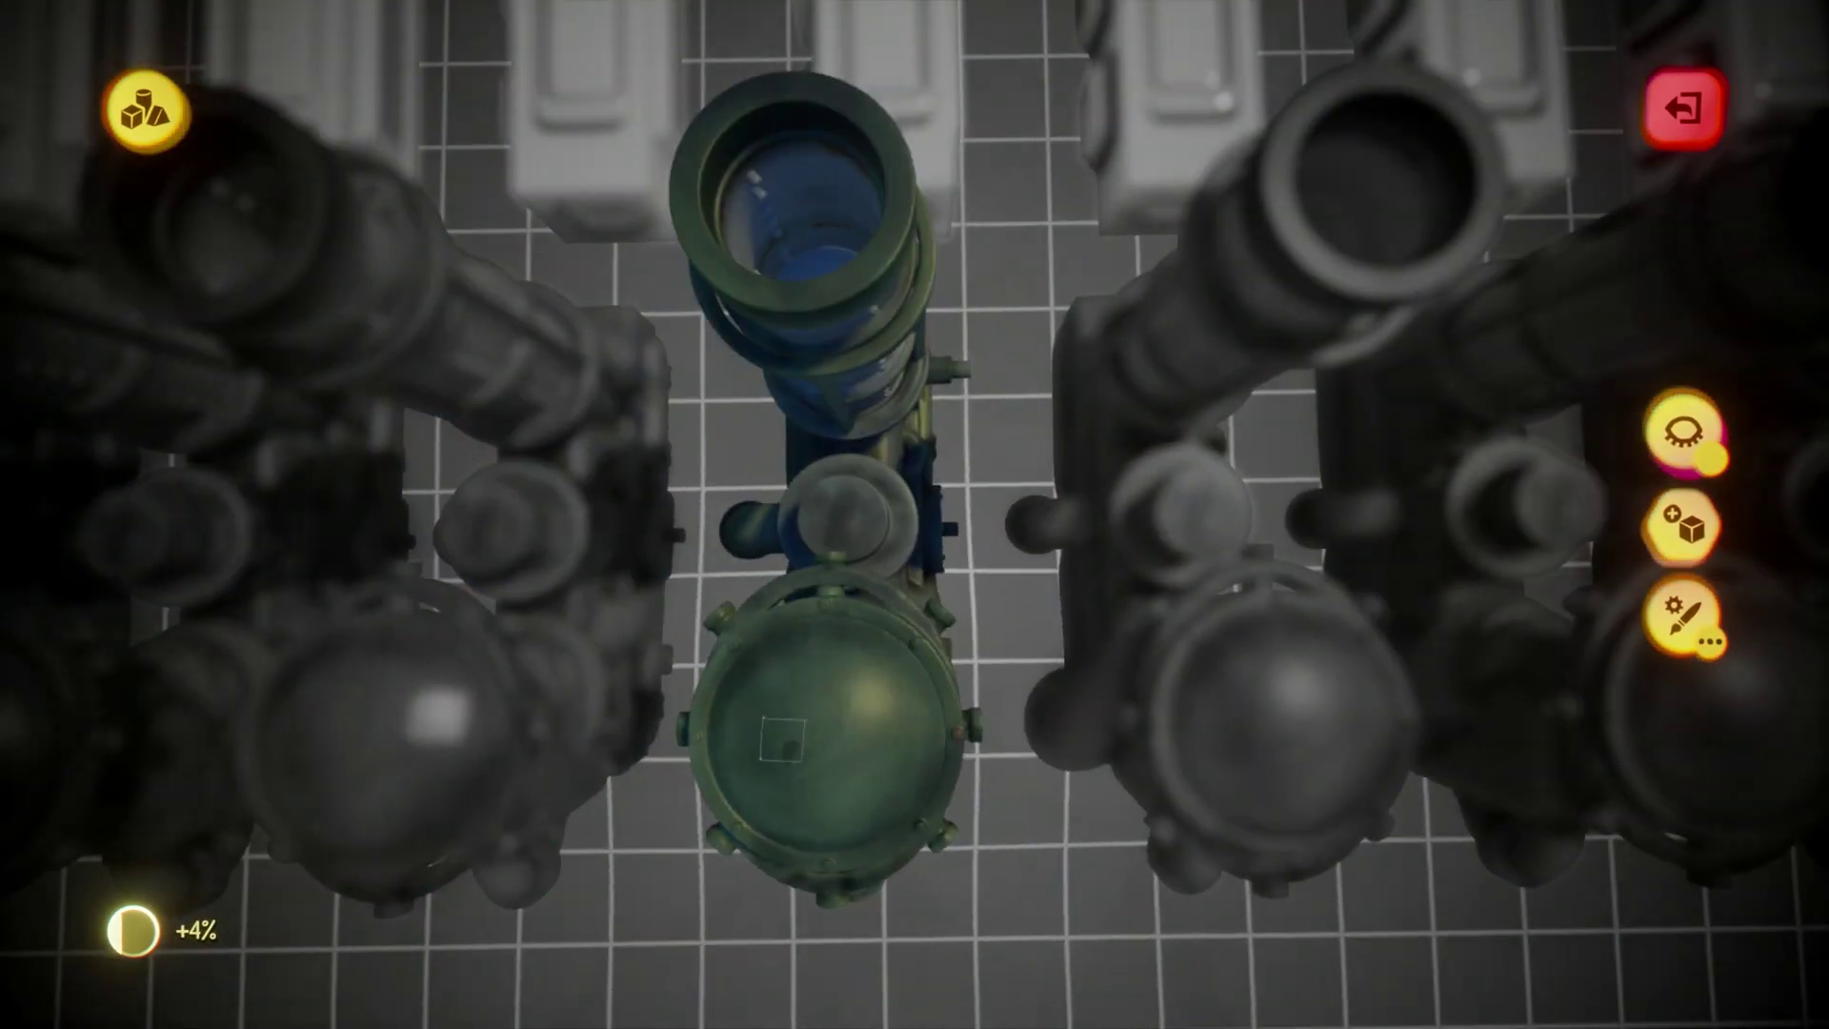
pyautogui.click(745, 785)
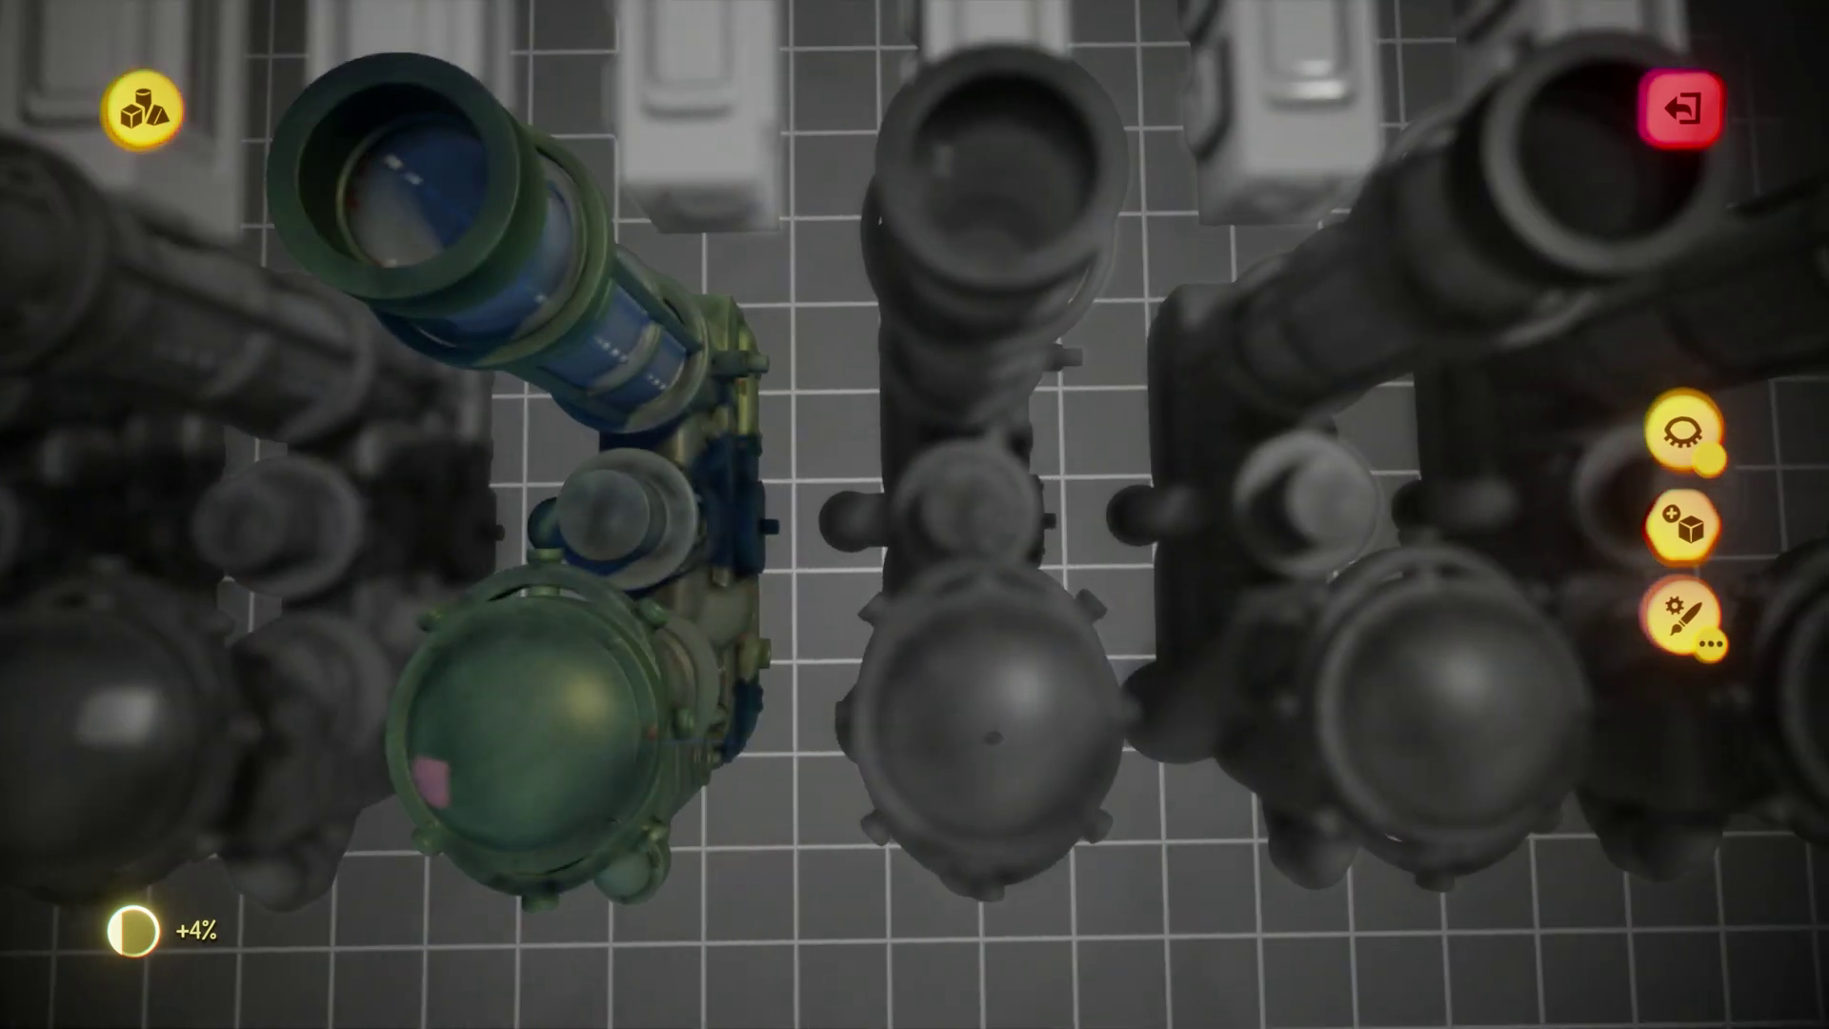
pyautogui.click(983, 736)
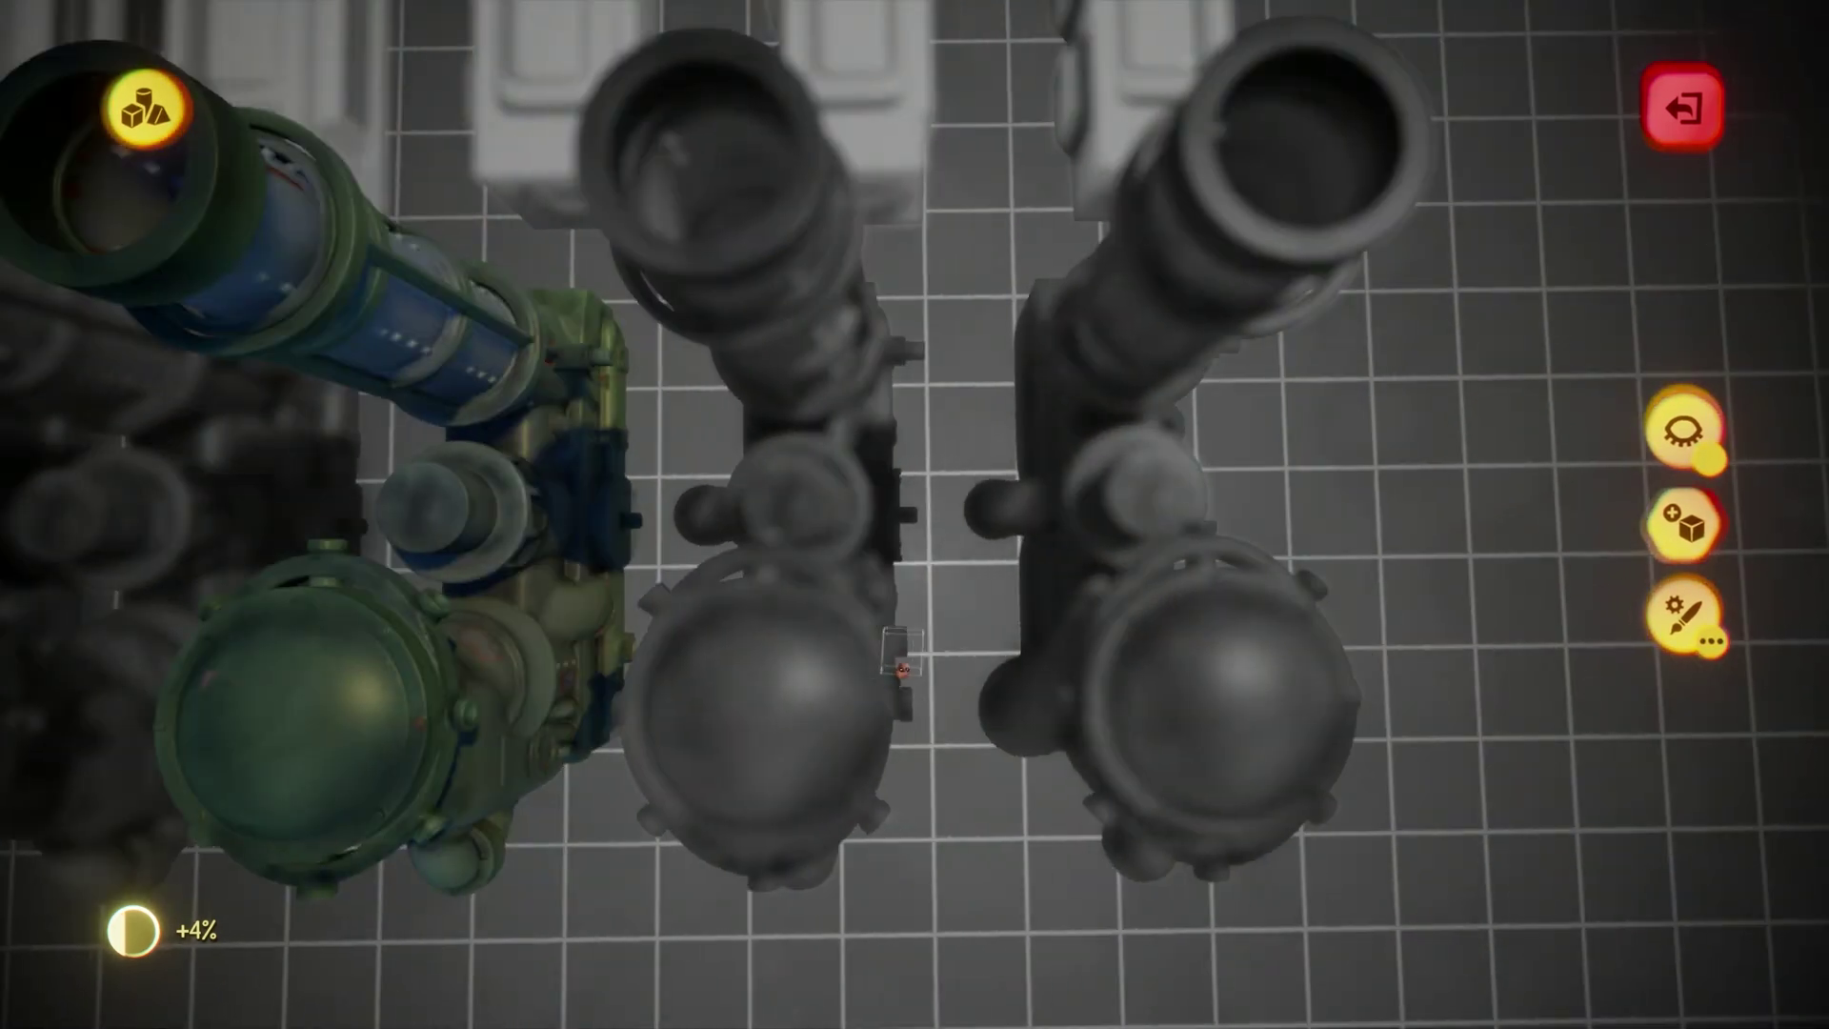
pyautogui.click(814, 662)
pyautogui.click(836, 667)
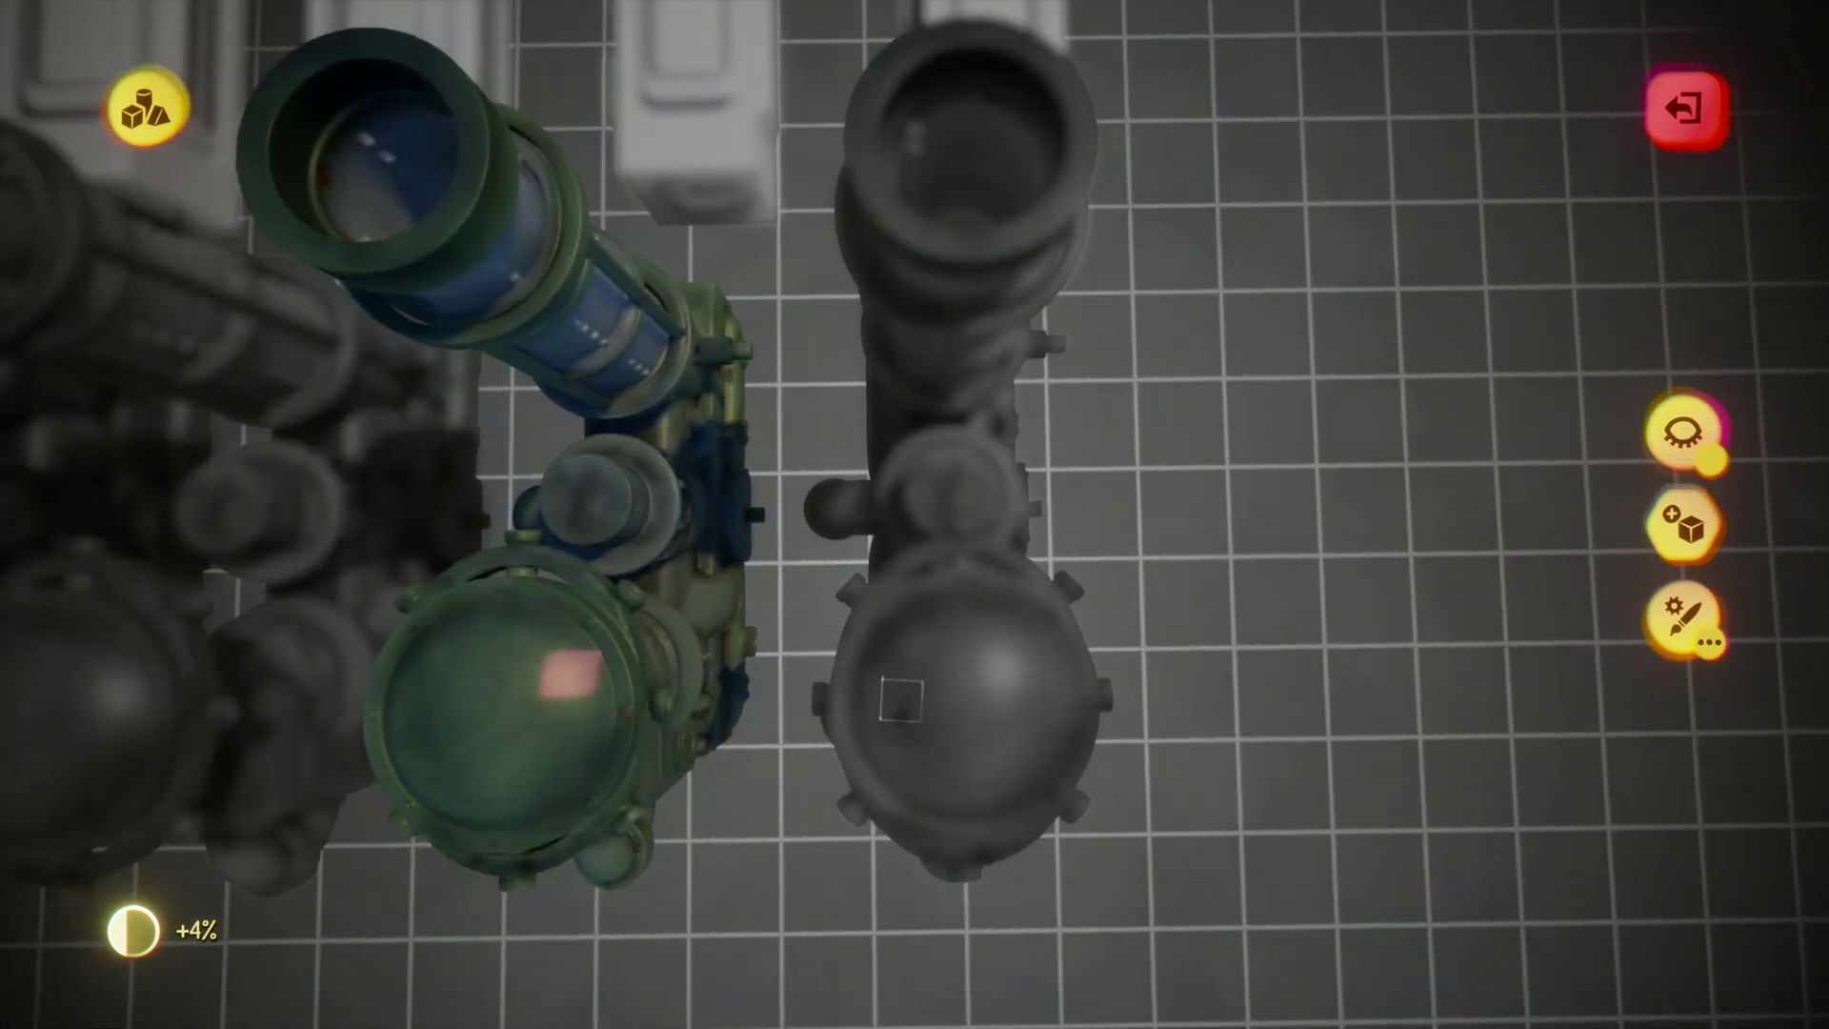
pyautogui.click(900, 701)
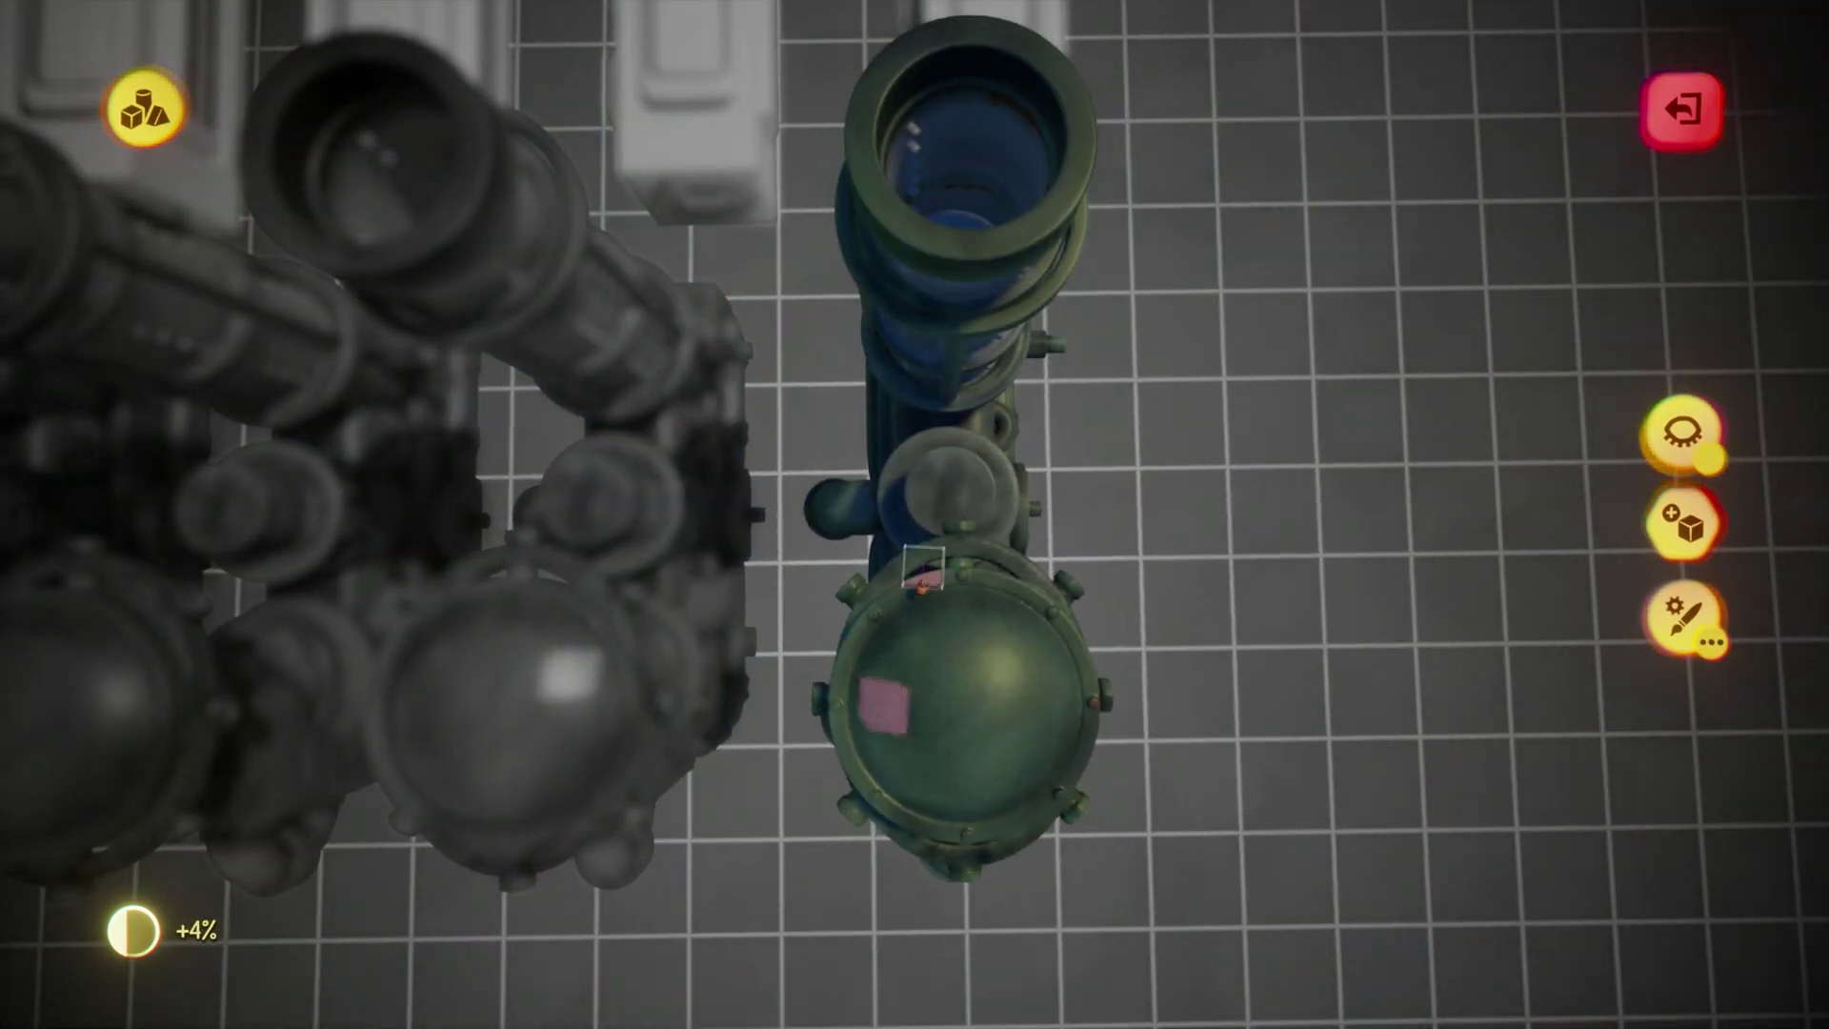
pyautogui.press('Escape')
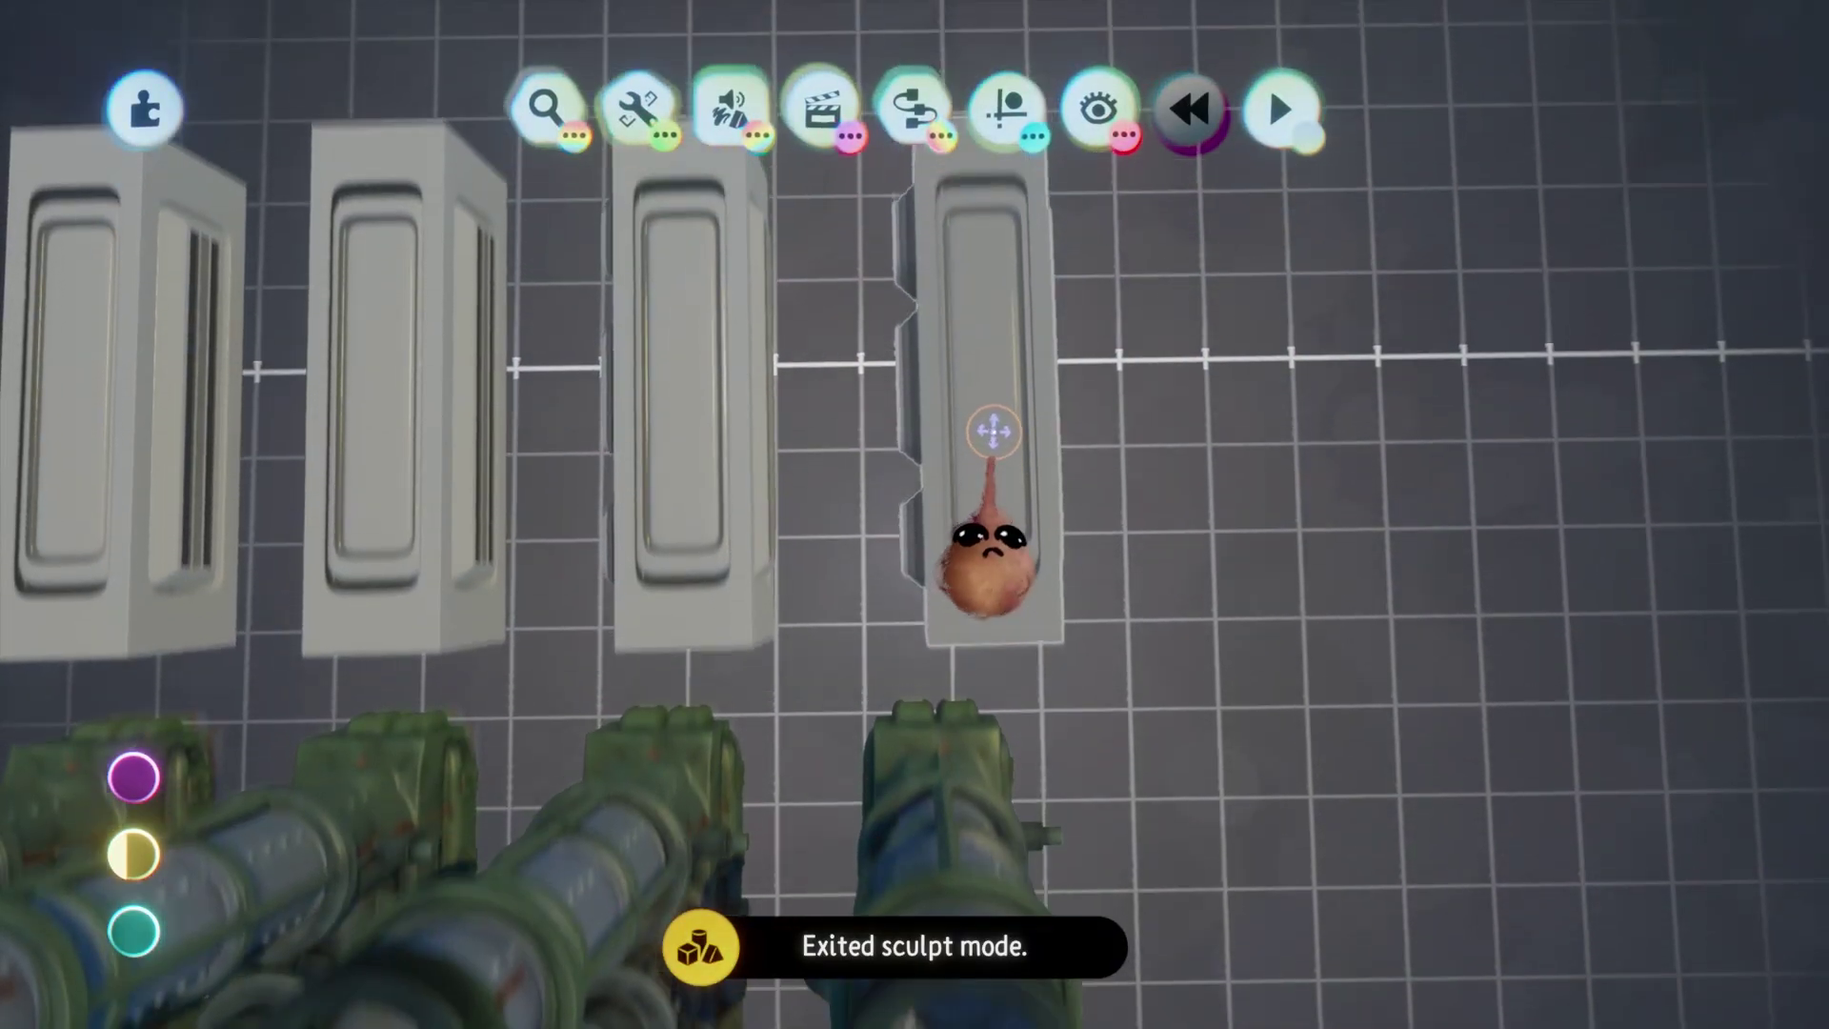
# Enter sculpt mode on the white block at the right end of its row and paint a red patch on each successive block toward the middle.
pyautogui.moveTo(992, 425); pyautogui.dragTo(1001, 518, button='middle')
pyautogui.click(996, 518)
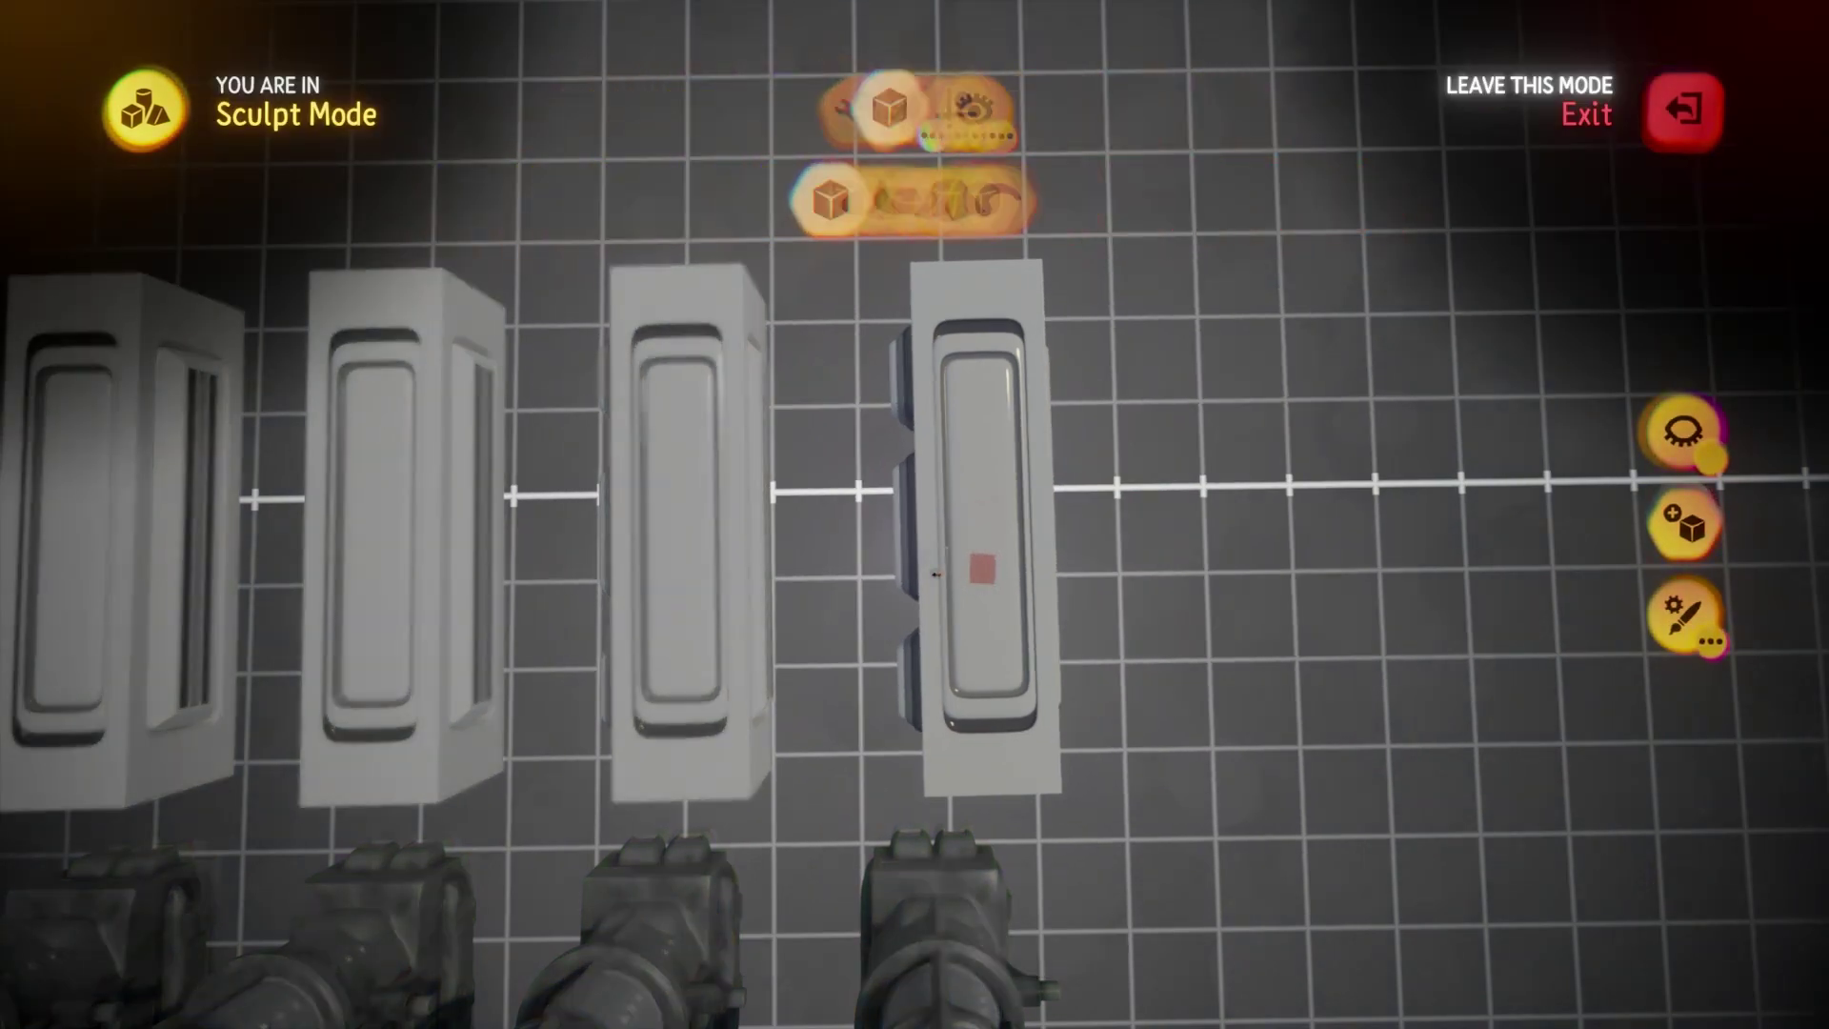
pyautogui.moveTo(834, 591); pyautogui.dragTo(1038, 591, button='middle')
pyautogui.click(920, 585)
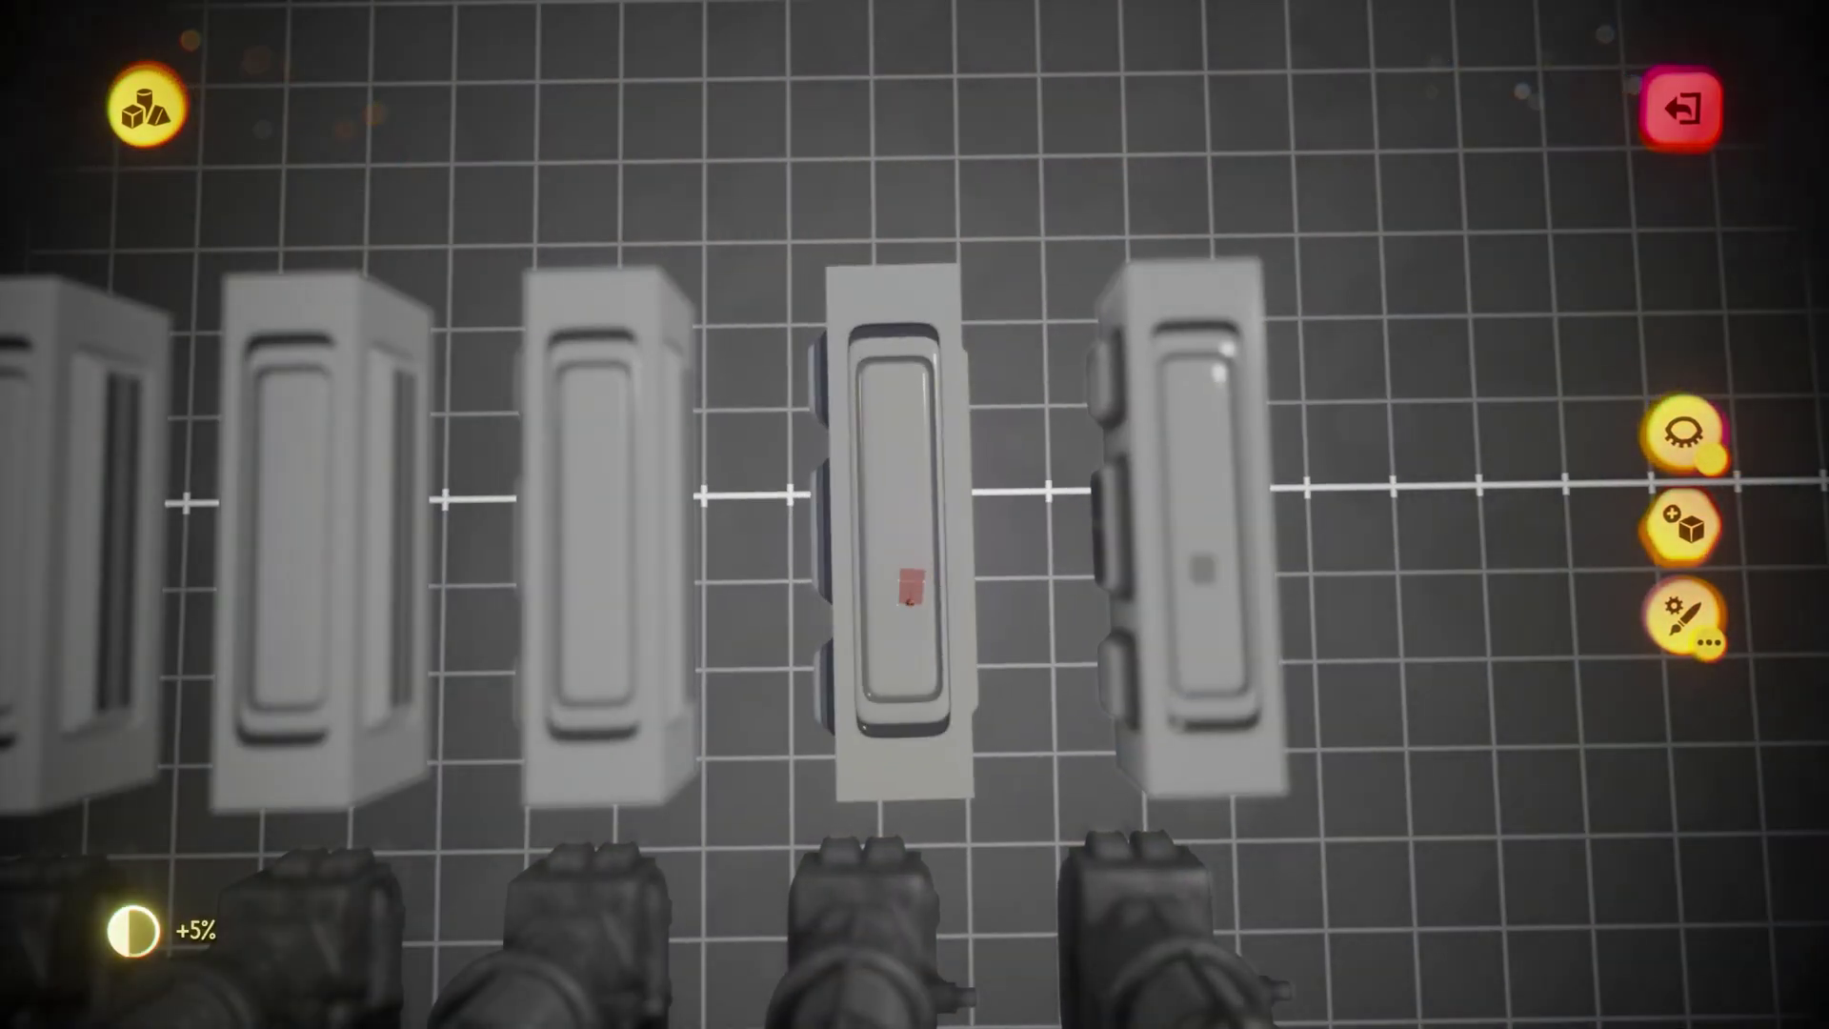
pyautogui.moveTo(910, 600); pyautogui.dragTo(899, 600, button='middle')
pyautogui.click(898, 602)
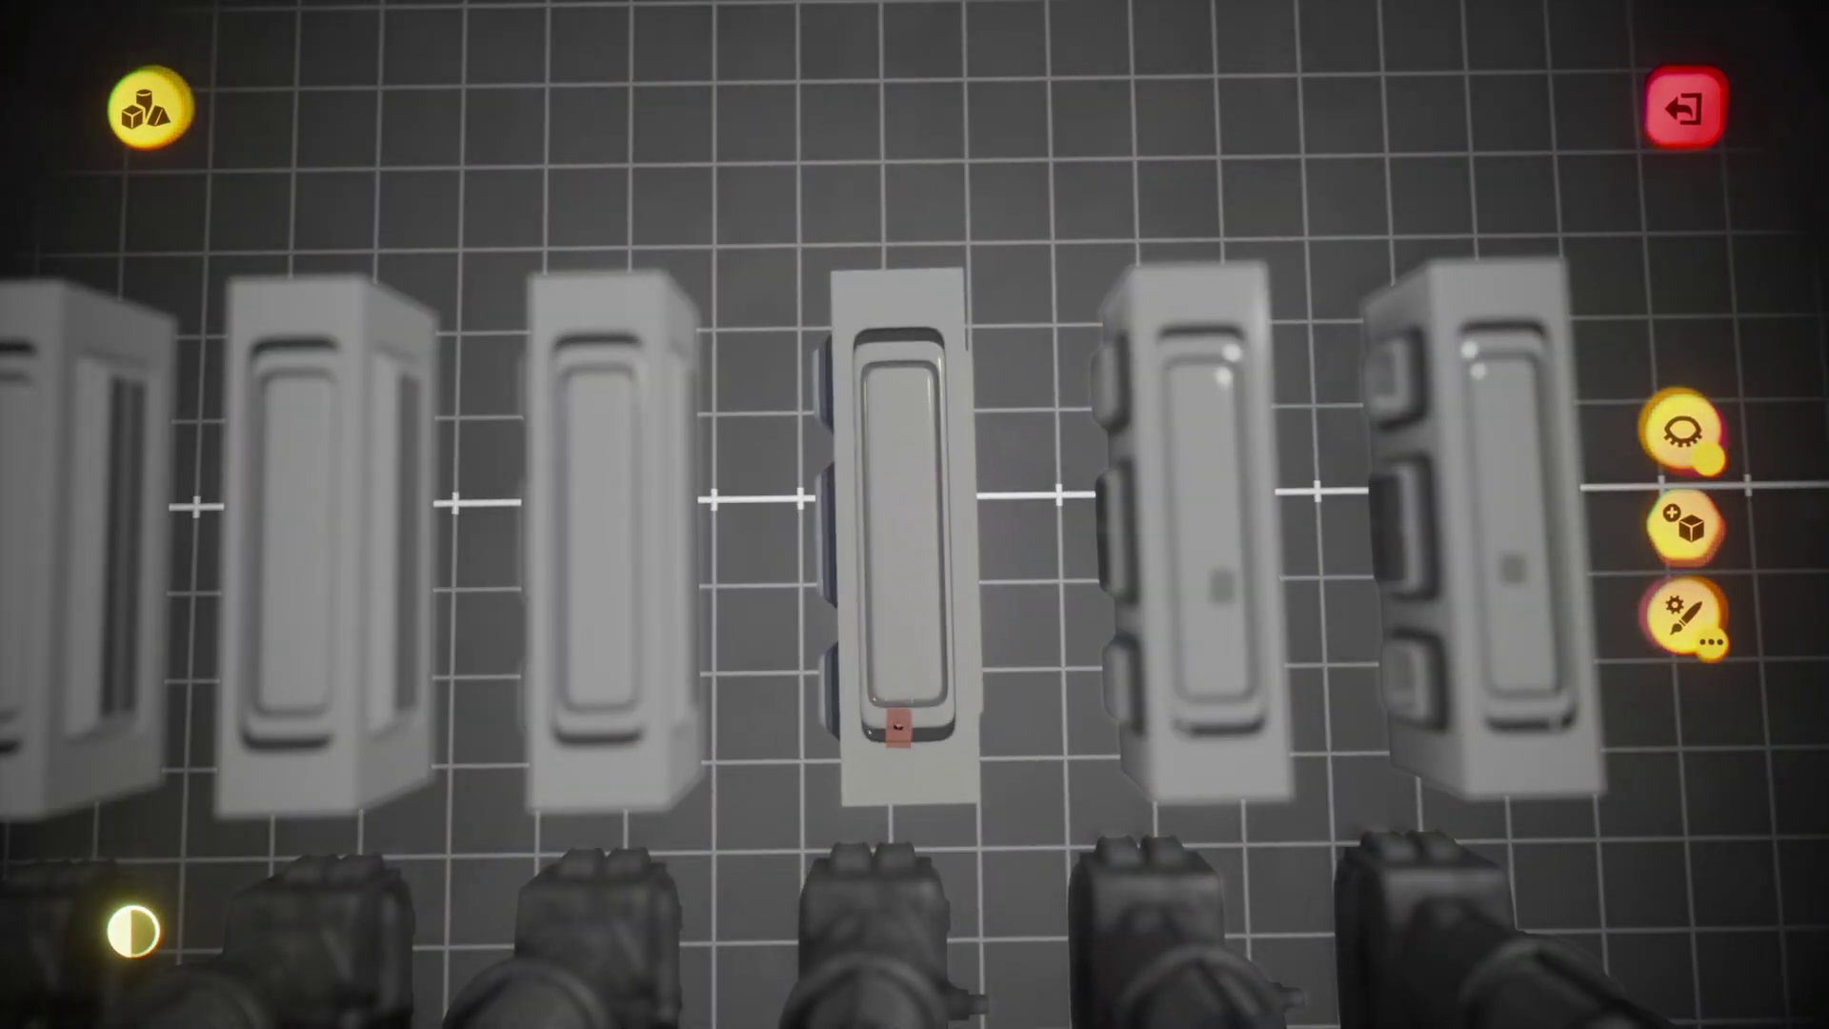
pyautogui.moveTo(898, 728); pyautogui.dragTo(925, 661, button='middle')
pyautogui.click(982, 614)
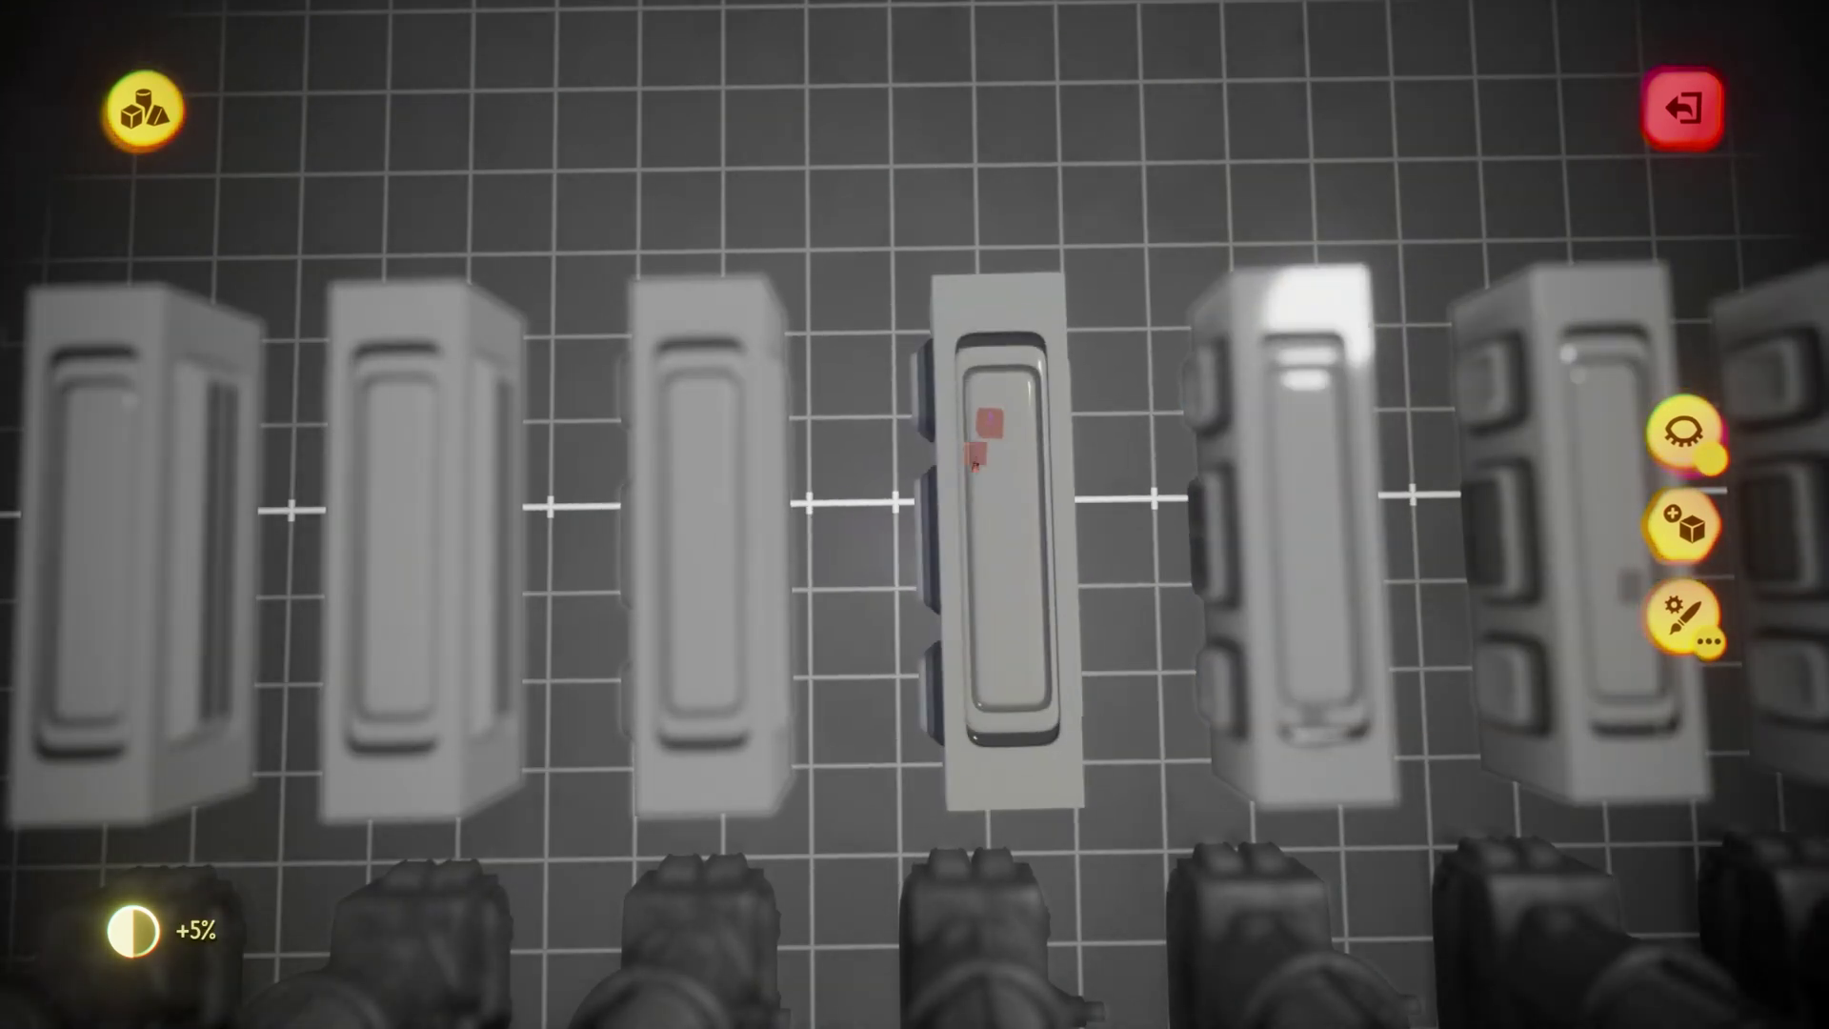
pyautogui.moveTo(776, 731); pyautogui.dragTo(969, 732, button='middle')
pyautogui.click(910, 629)
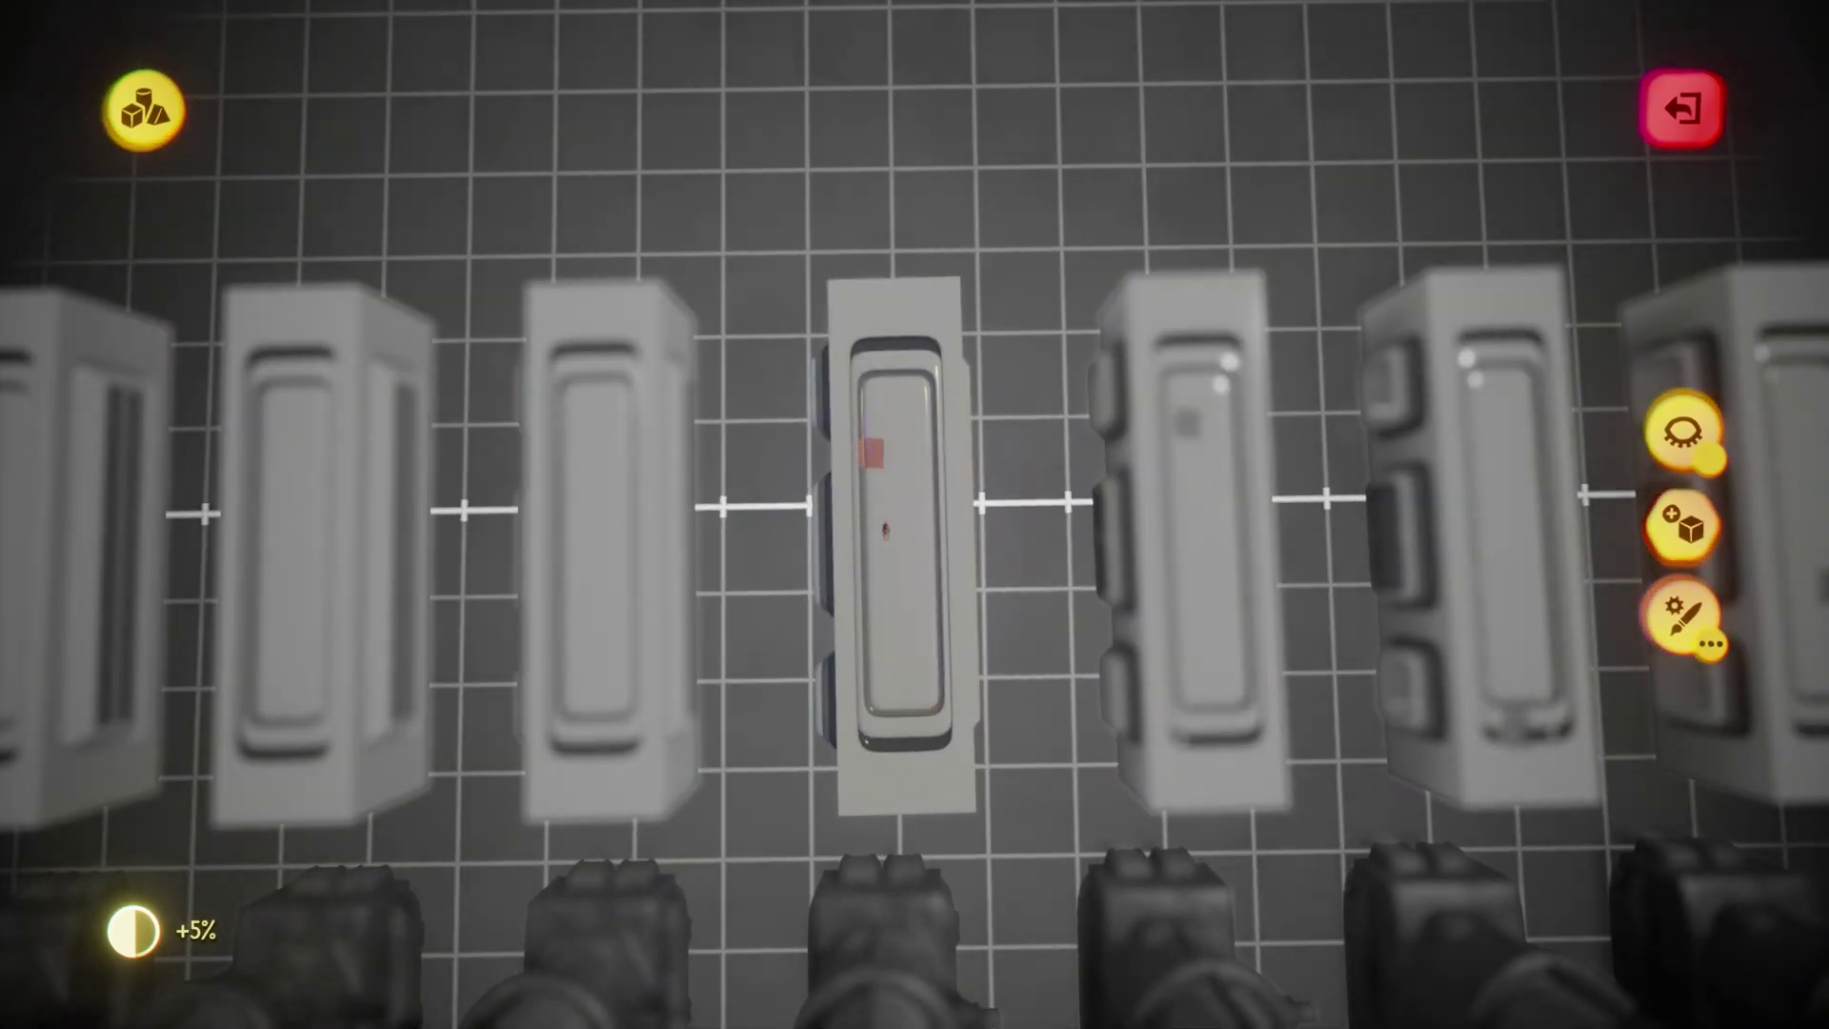
# Paint a red patch on each remaining white block up to the left end of the row, and exit sculpt mode.
pyautogui.moveTo(648, 729); pyautogui.dragTo(1204, 742)
pyautogui.click(1185, 652)
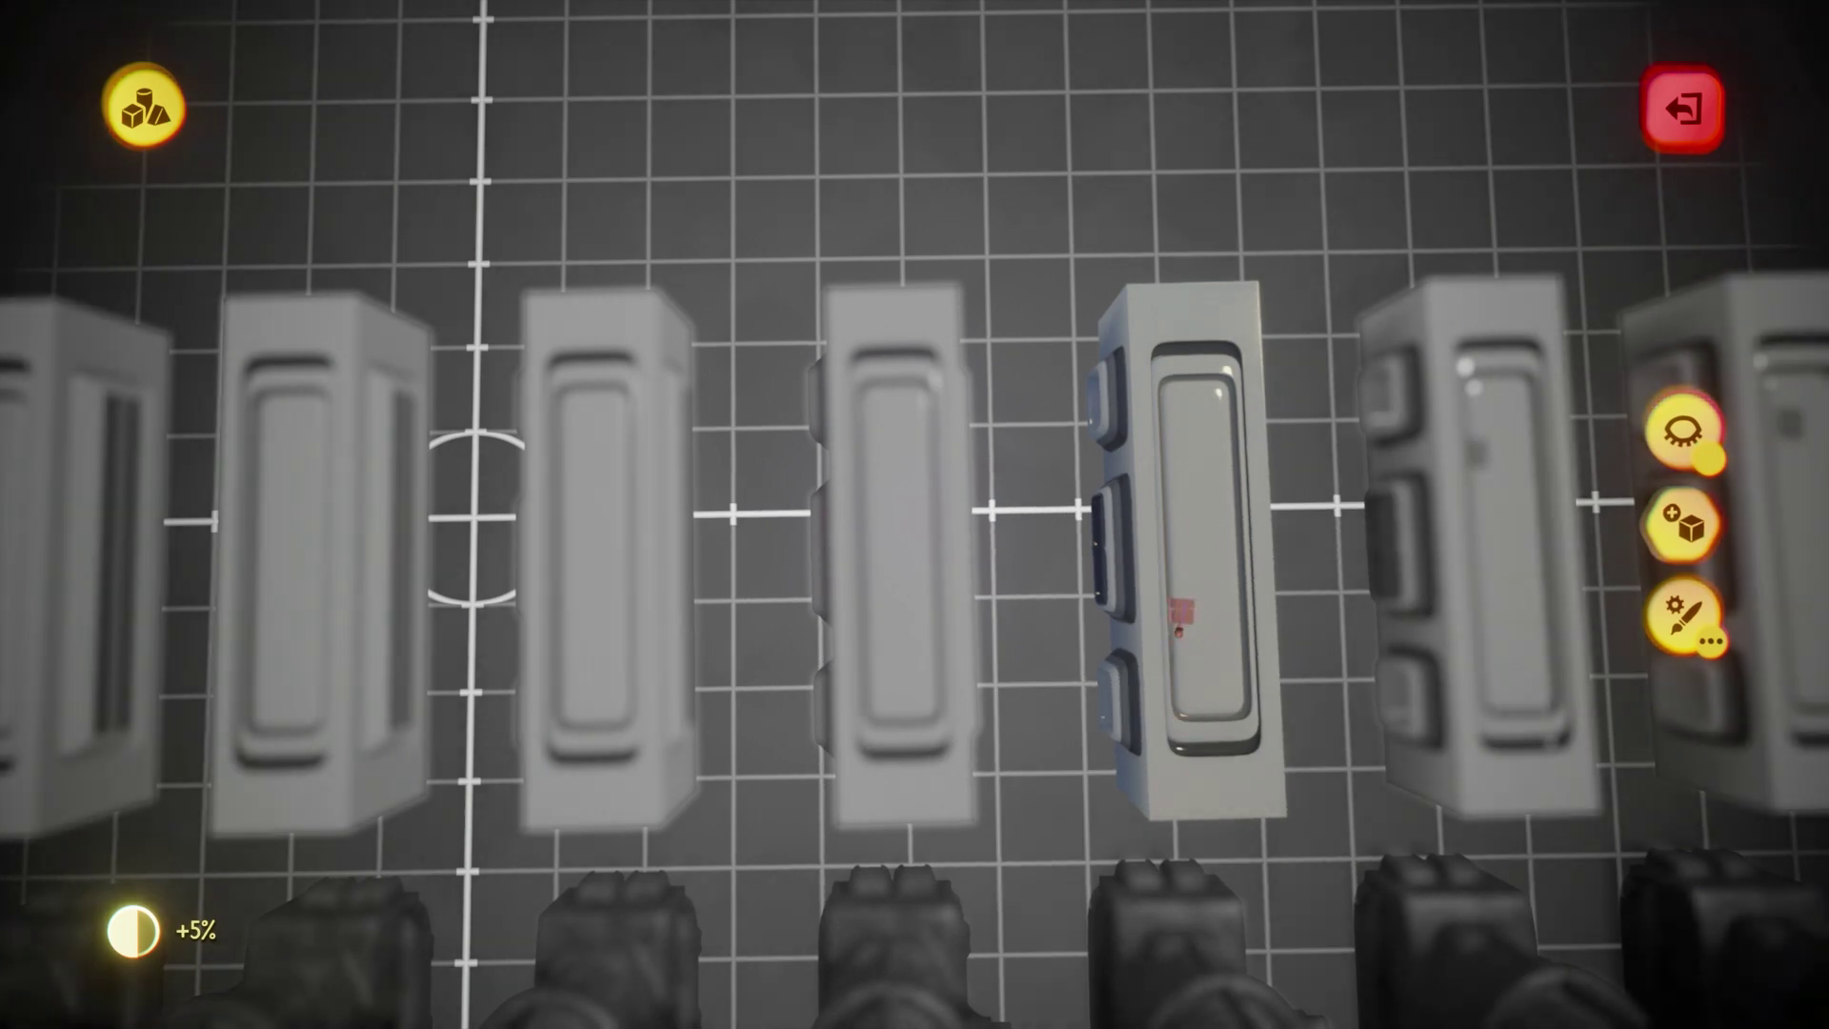
pyautogui.click(915, 710)
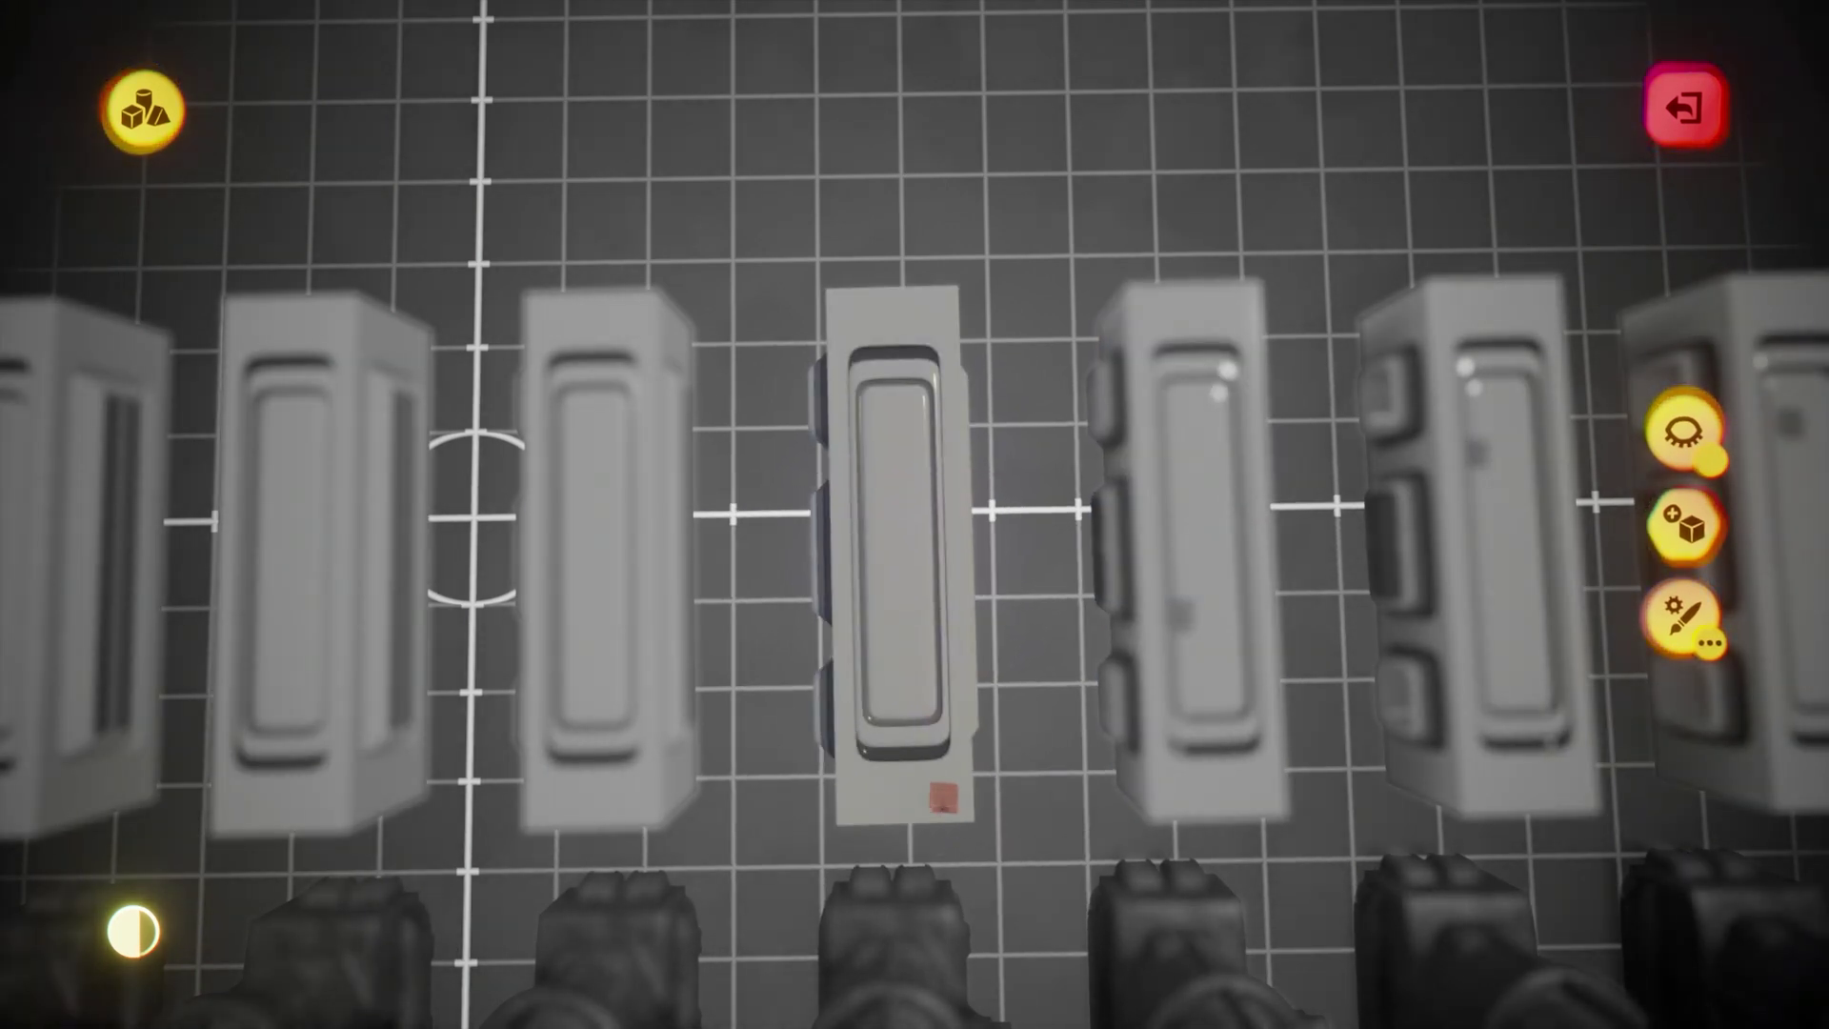
pyautogui.click(943, 800)
pyautogui.moveTo(864, 786); pyautogui.dragTo(966, 788, button='middle')
pyautogui.press('Left')
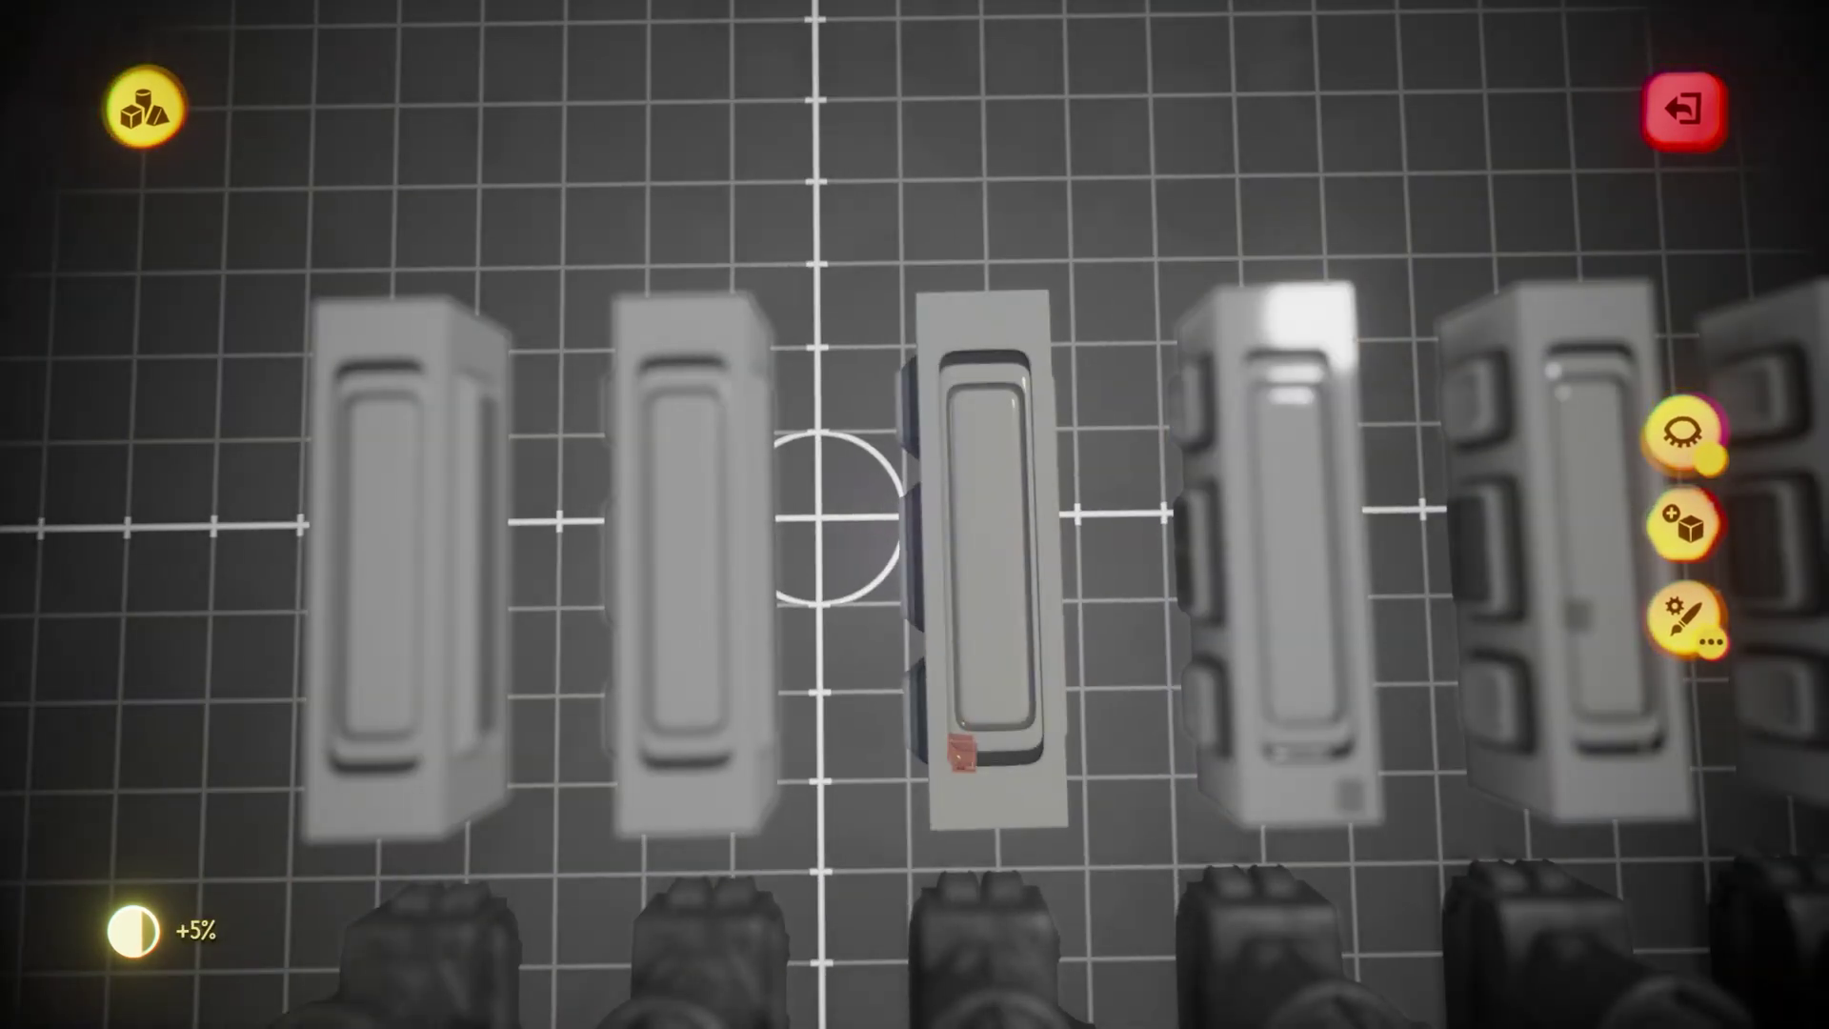
pyautogui.press('Left')
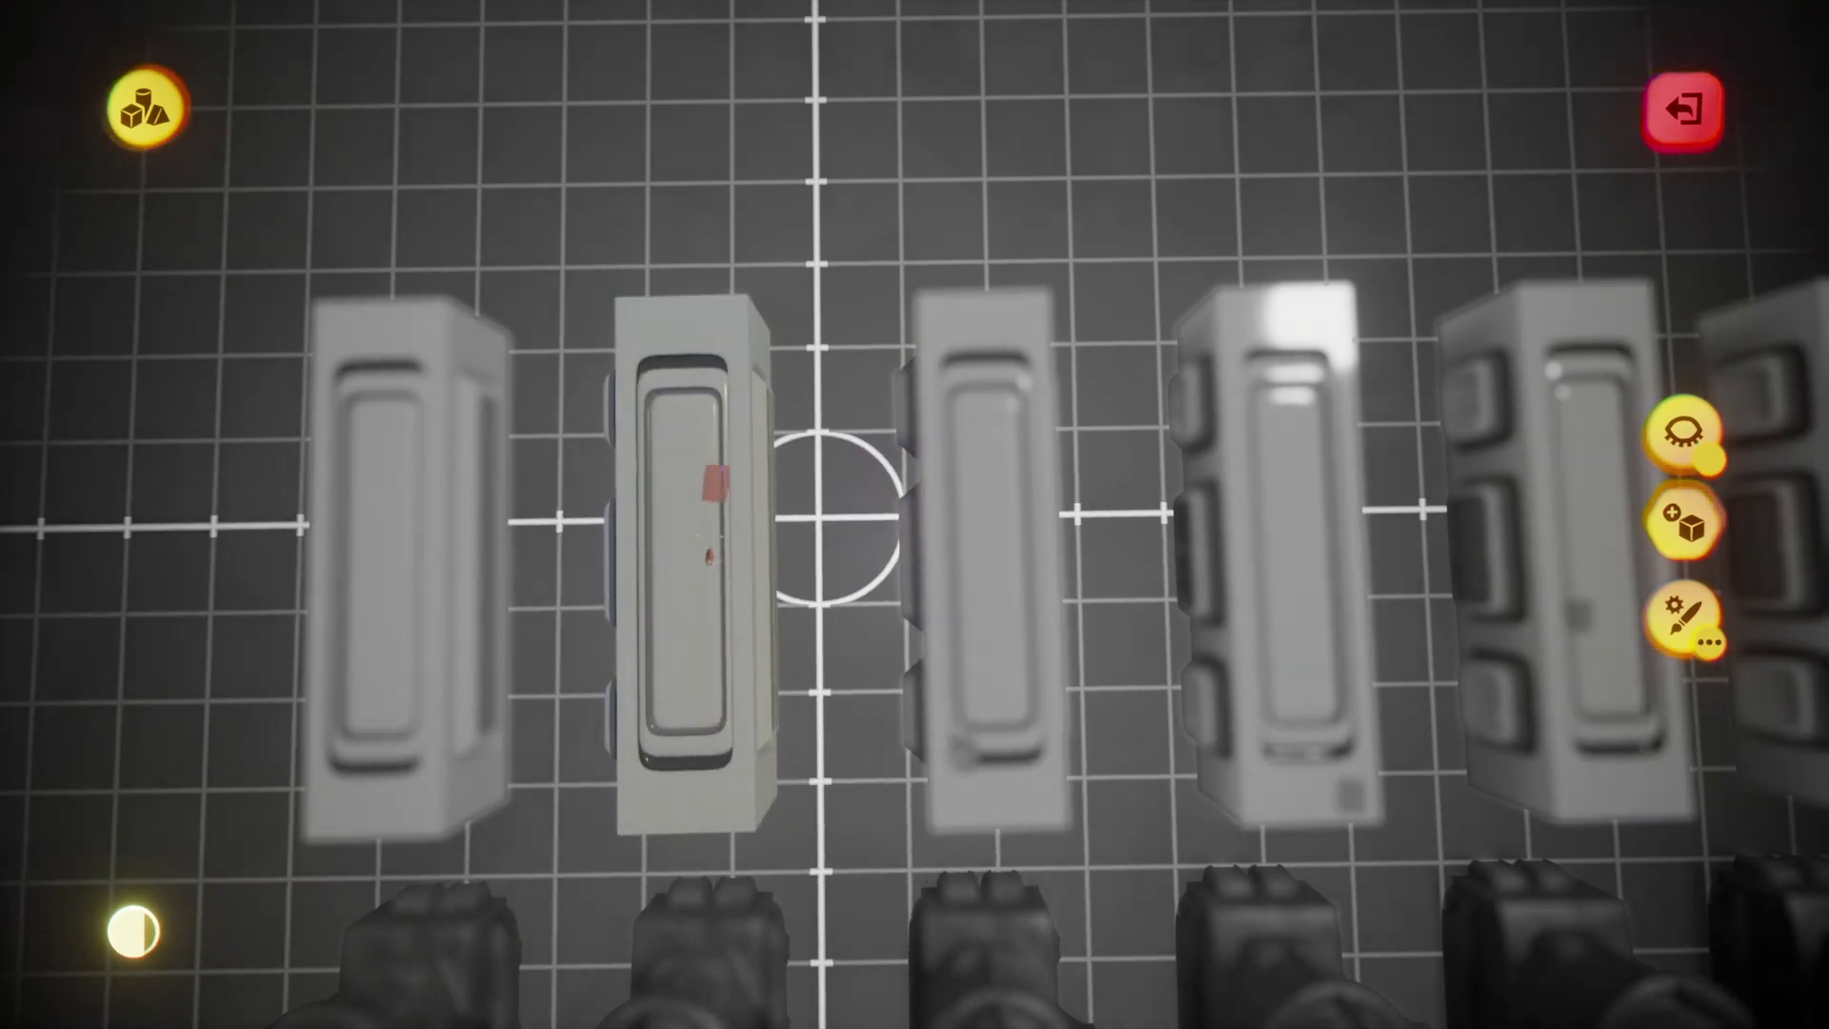
pyautogui.press('Left')
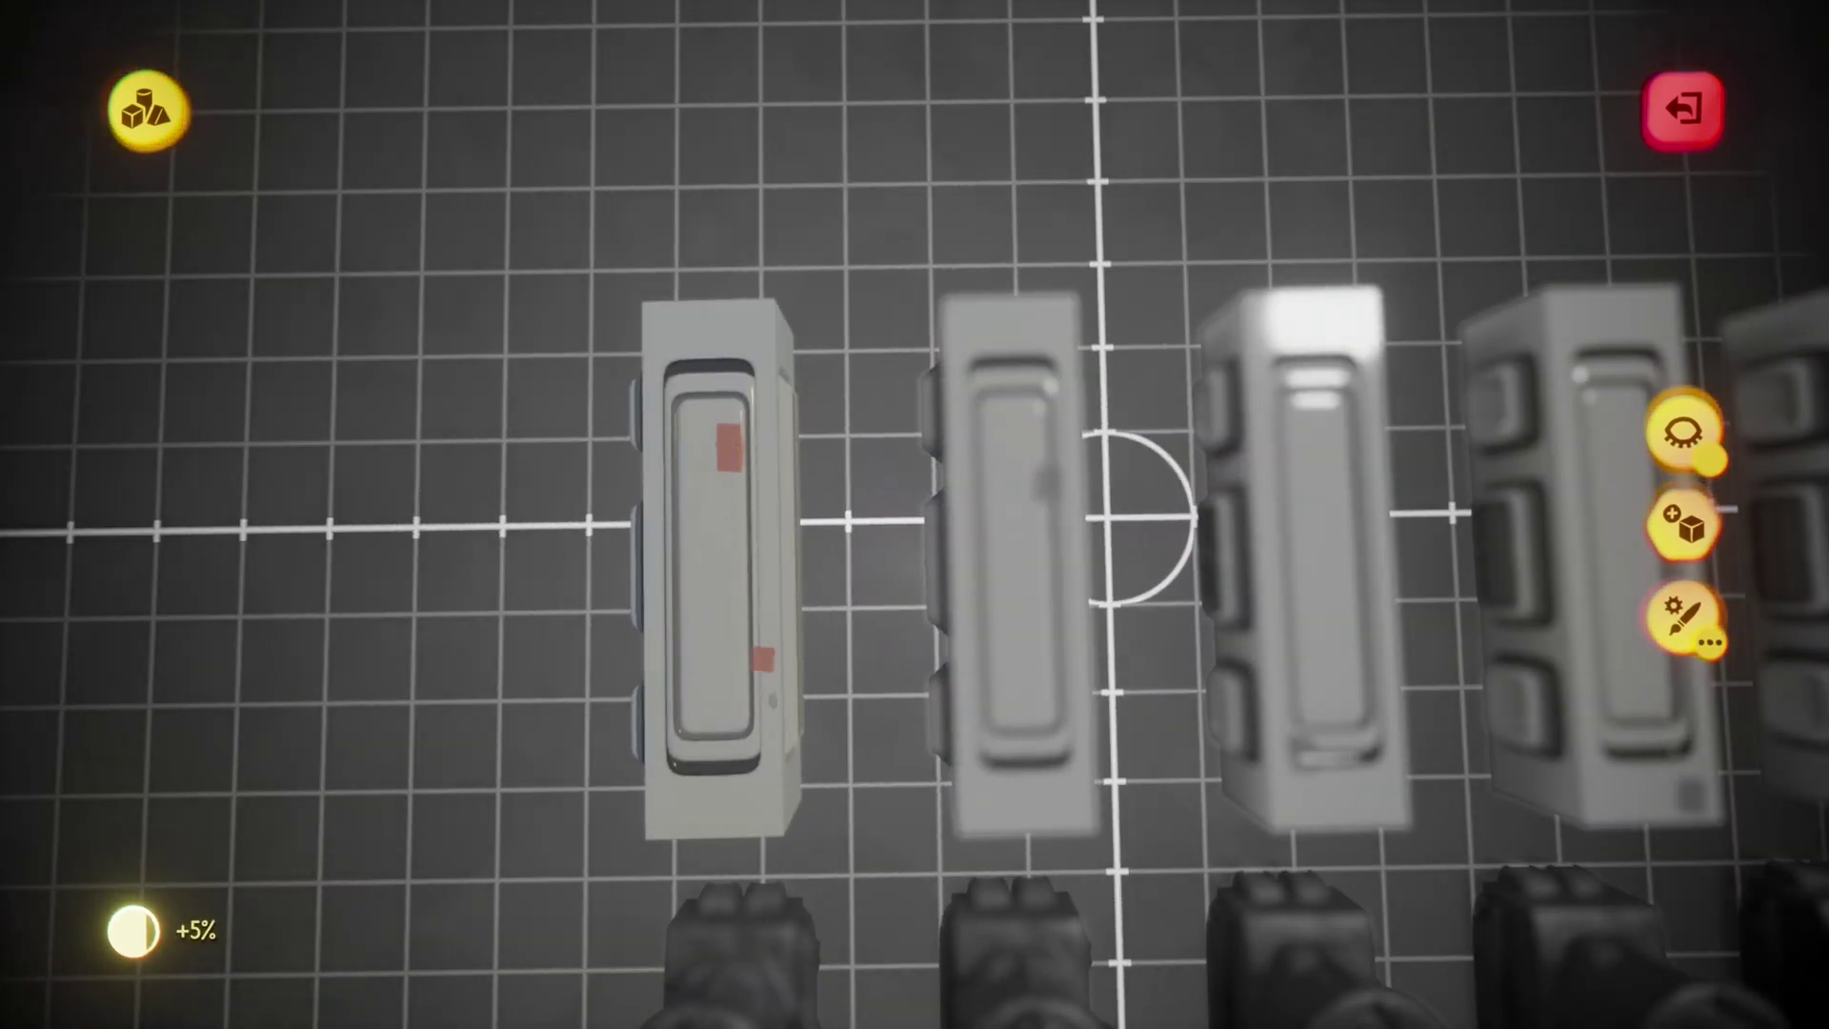
pyautogui.press('Escape')
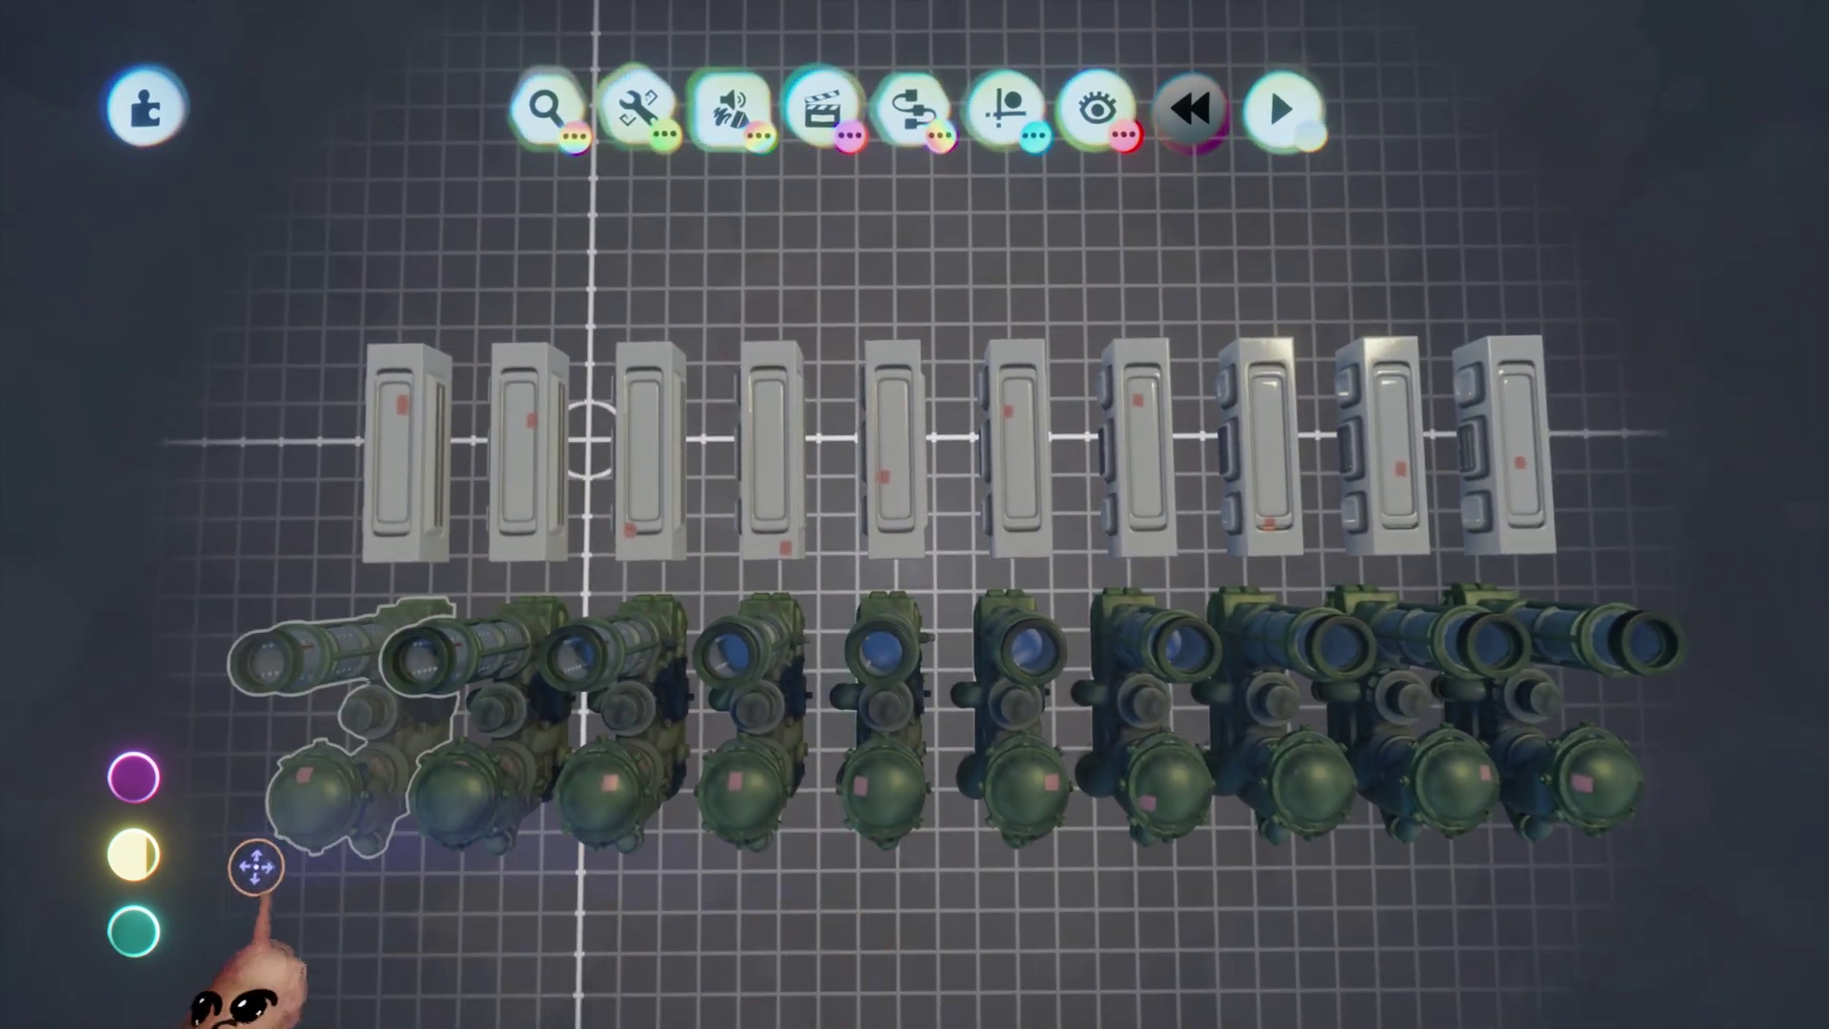
# Delete the row of ten white blocks to check the graphics memory used by the green machines alone, and undo the deletion.
pyautogui.moveTo(158, 849)
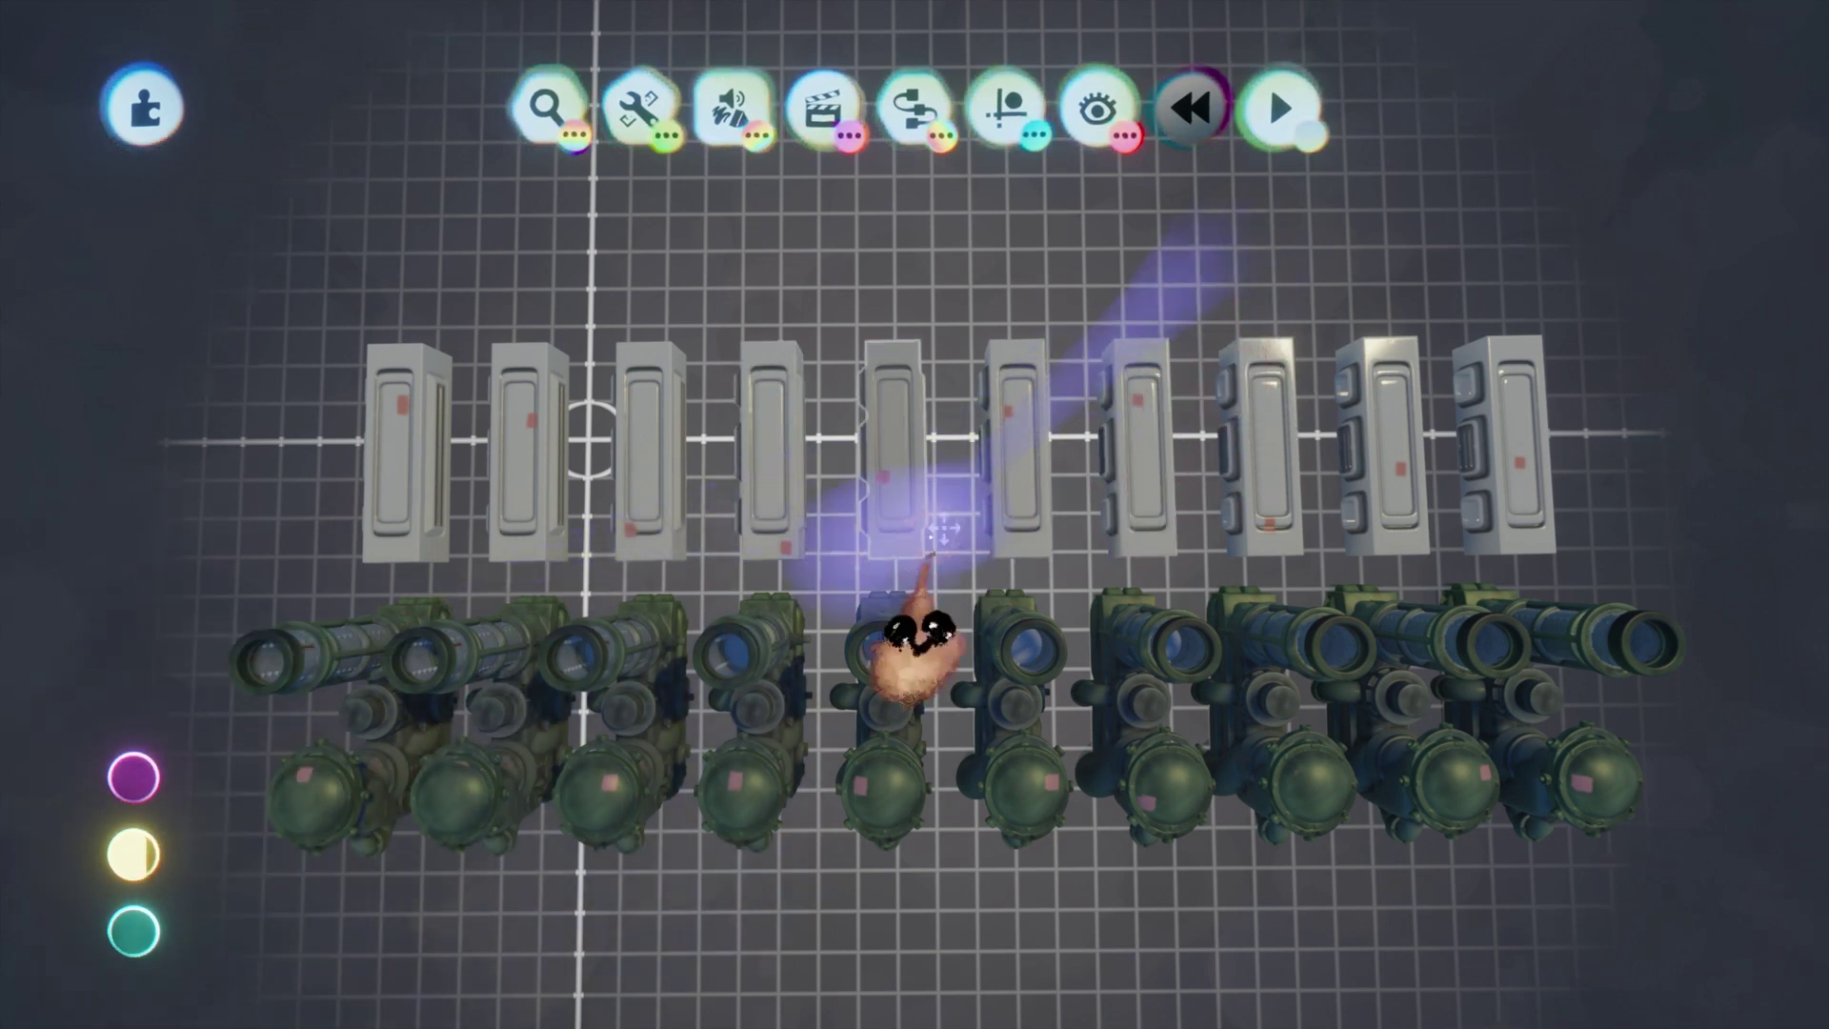
pyautogui.moveTo(1595, 530)
pyautogui.mouseDown()
pyautogui.moveTo(1506, 437)
pyautogui.moveTo(1110, 482)
pyautogui.moveTo(412, 470)
pyautogui.mouseUp()
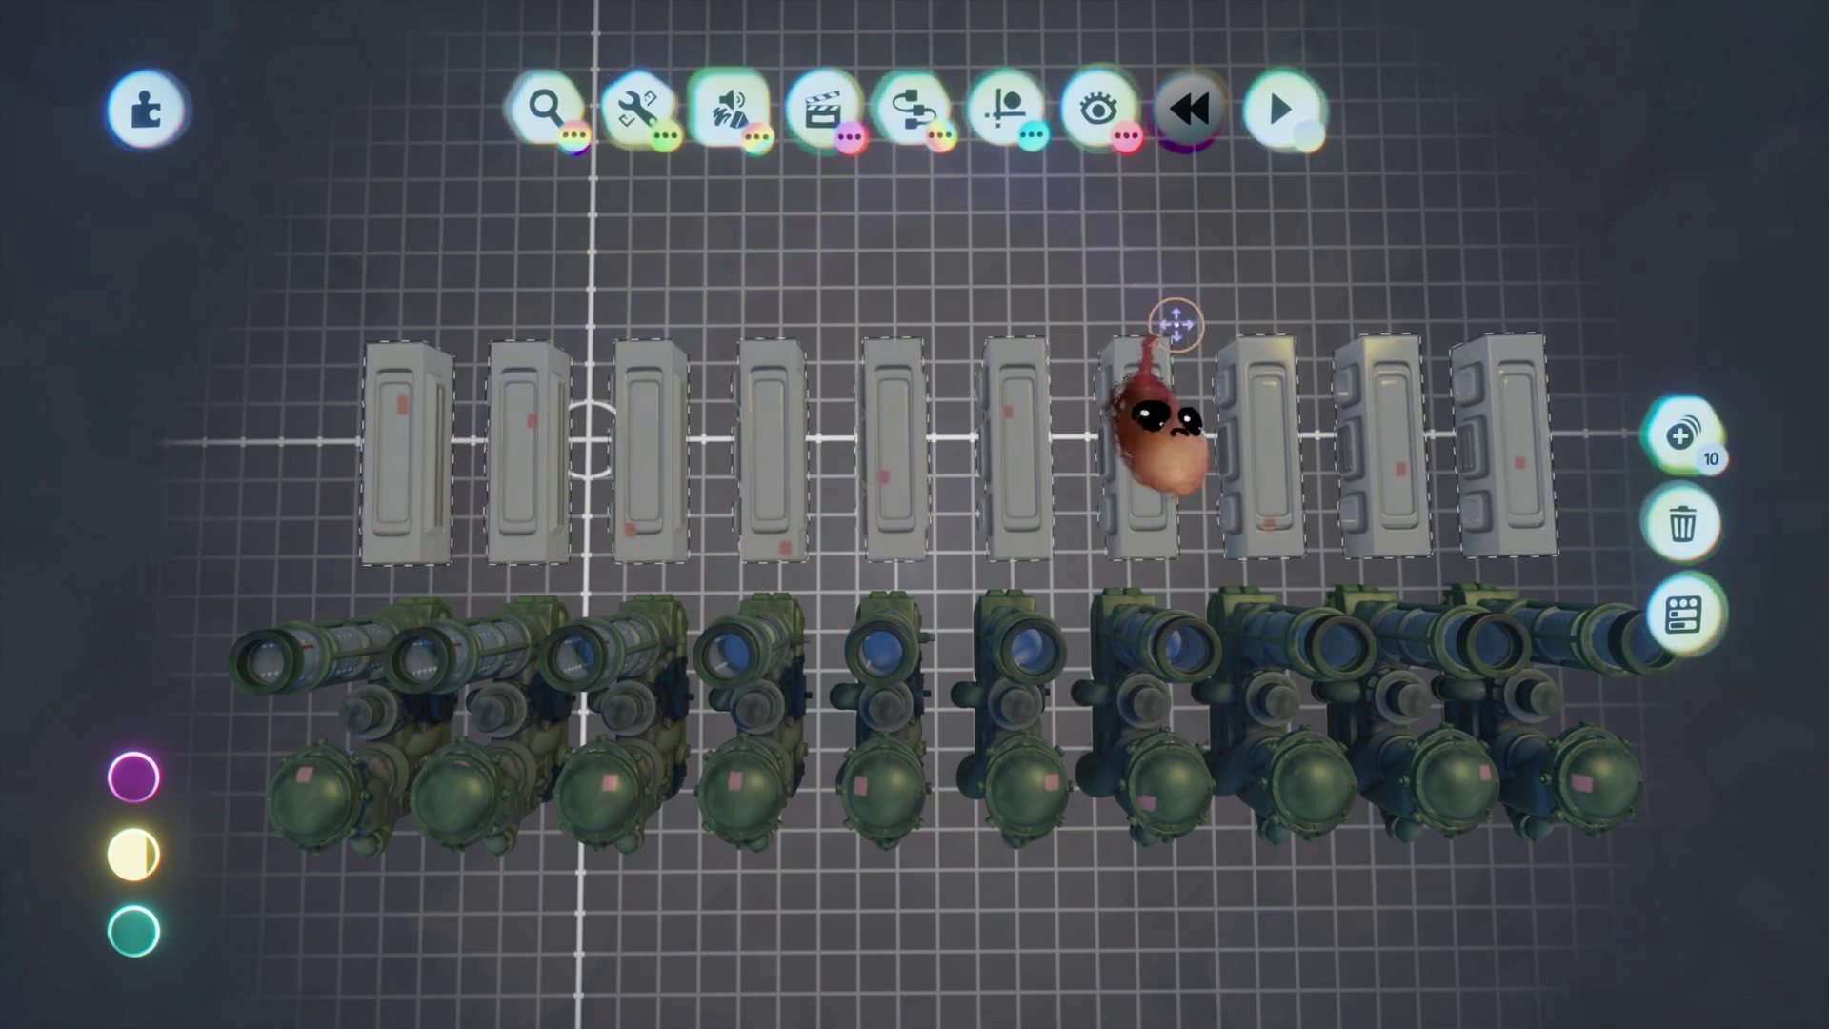
pyautogui.press('Delete')
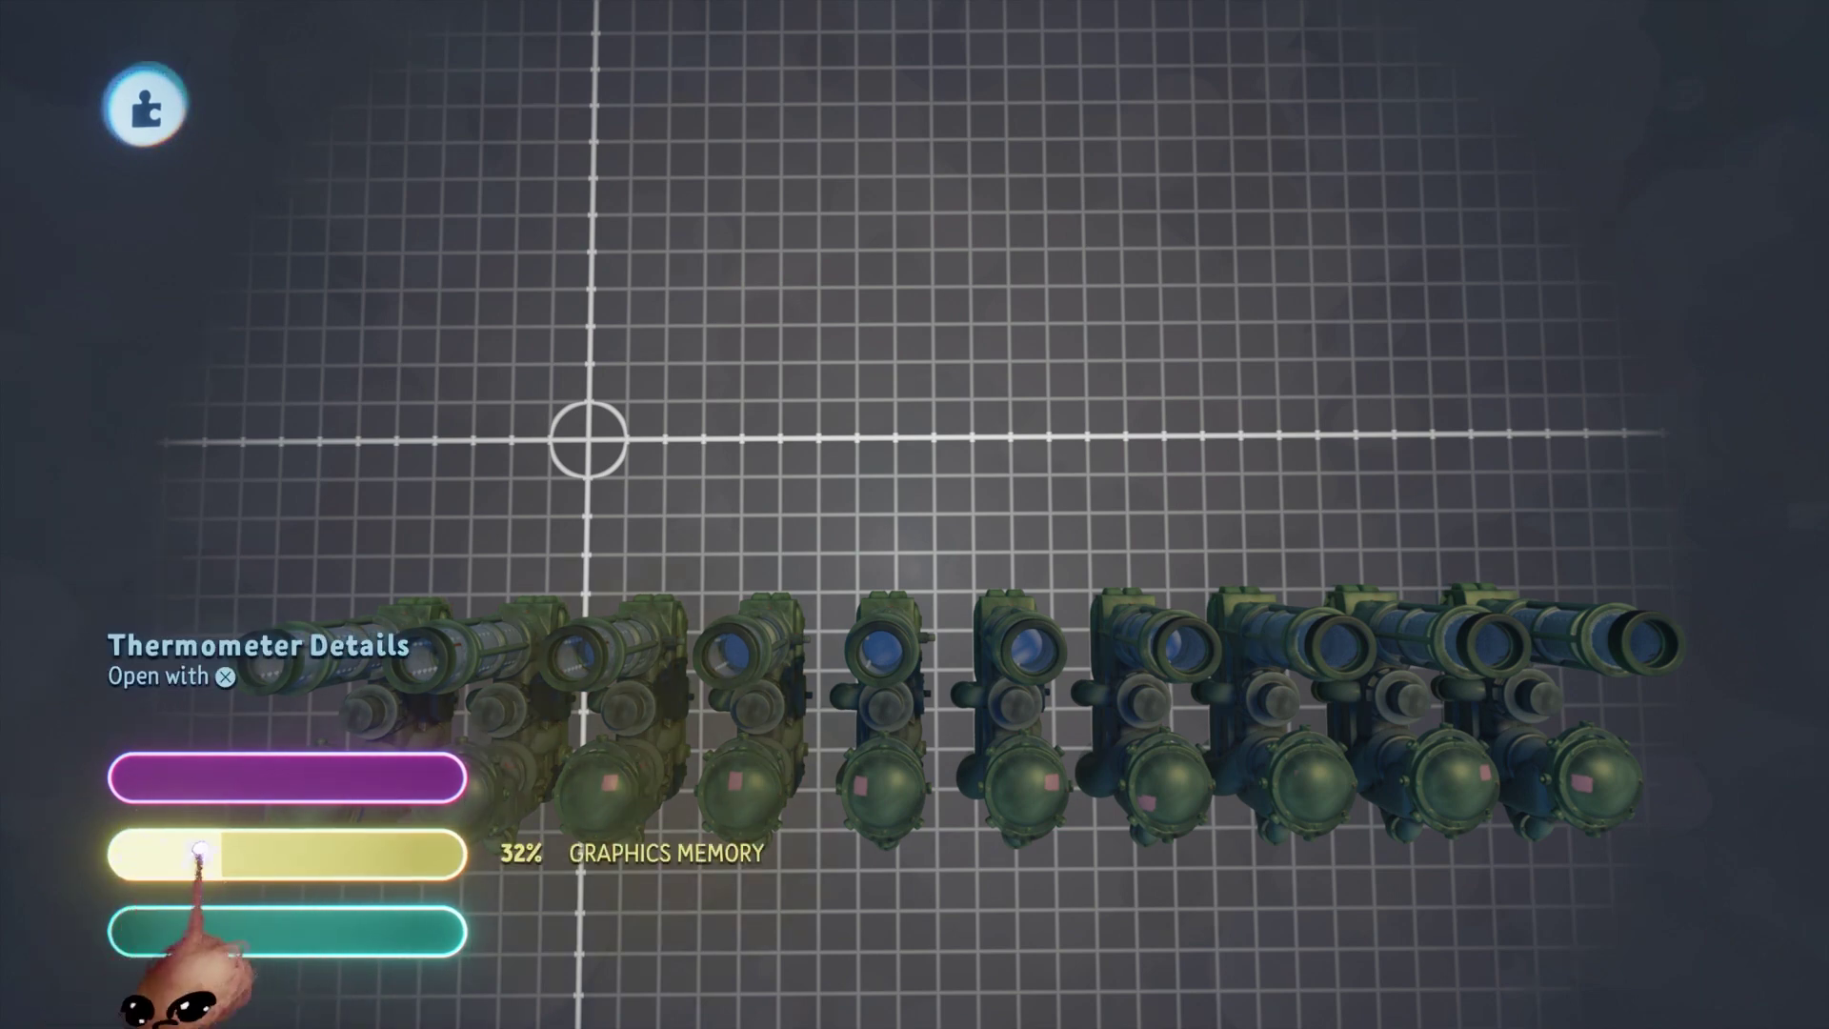
pyautogui.scroll(-3, 200, 850)
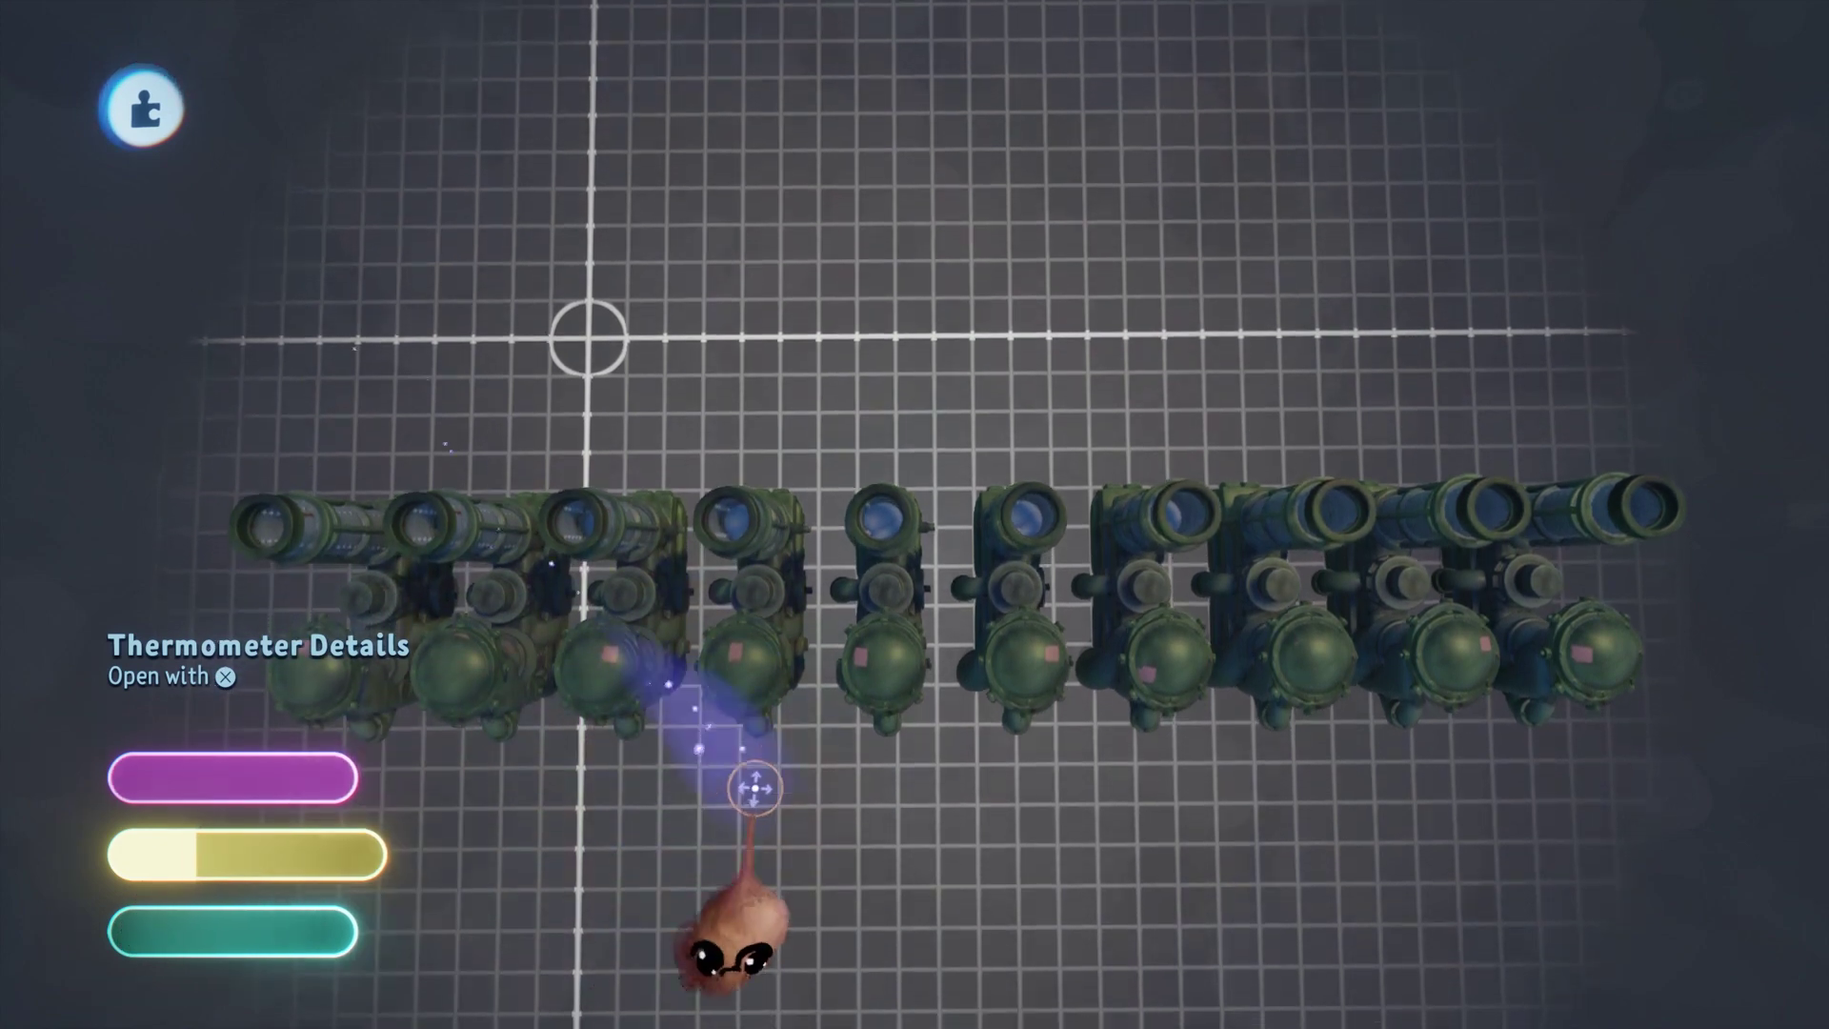
pyautogui.scroll(-1, 754, 788)
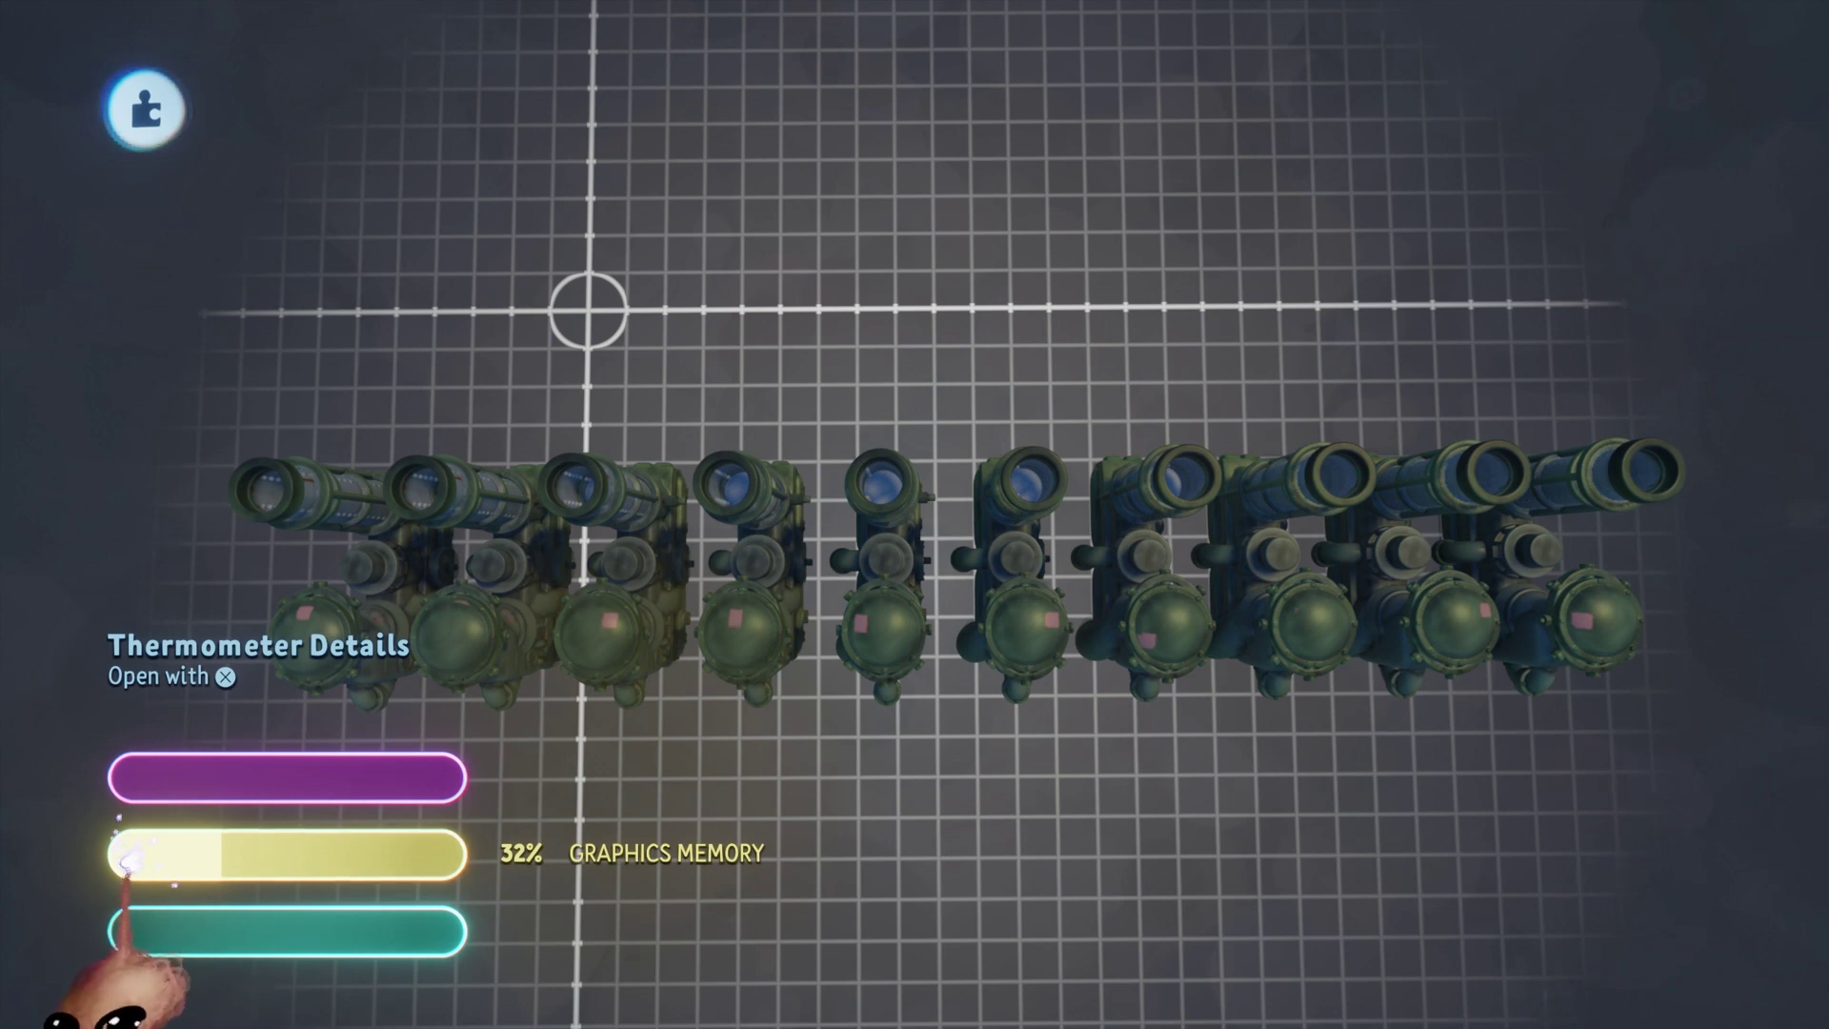
pyautogui.scroll(-2, 116, 878)
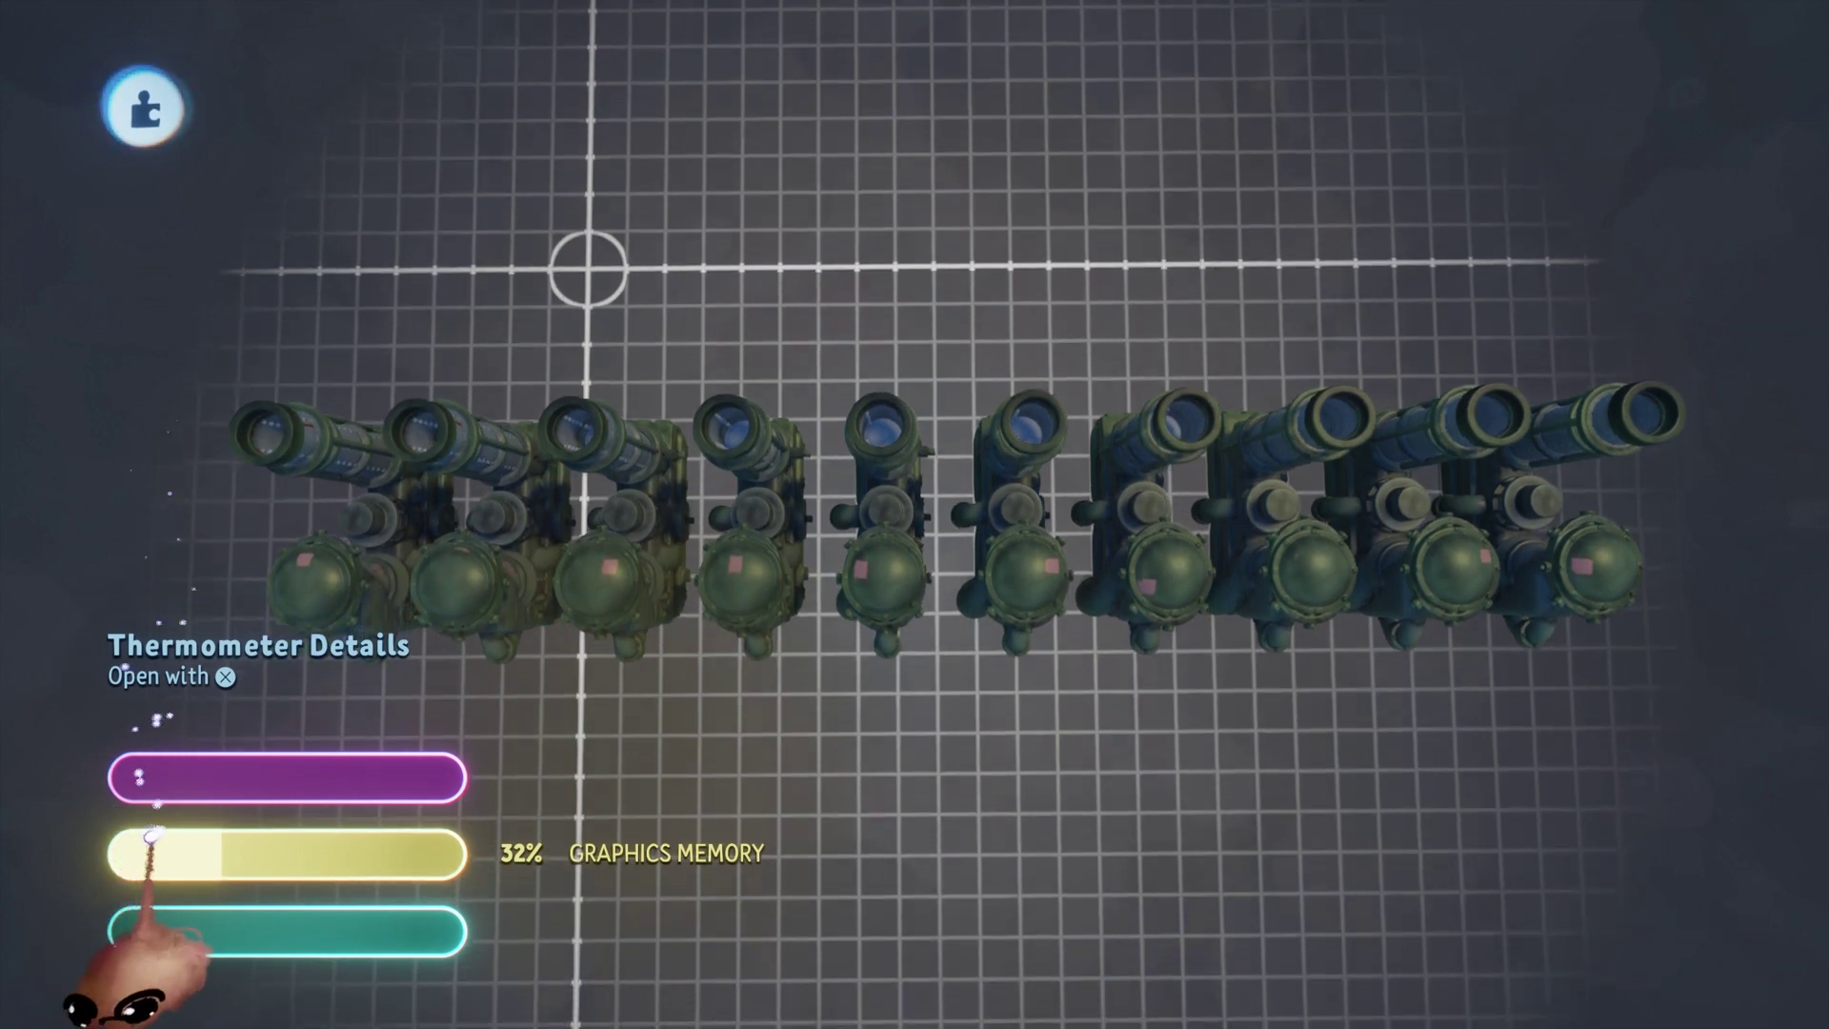
pyautogui.moveTo(225, 860)
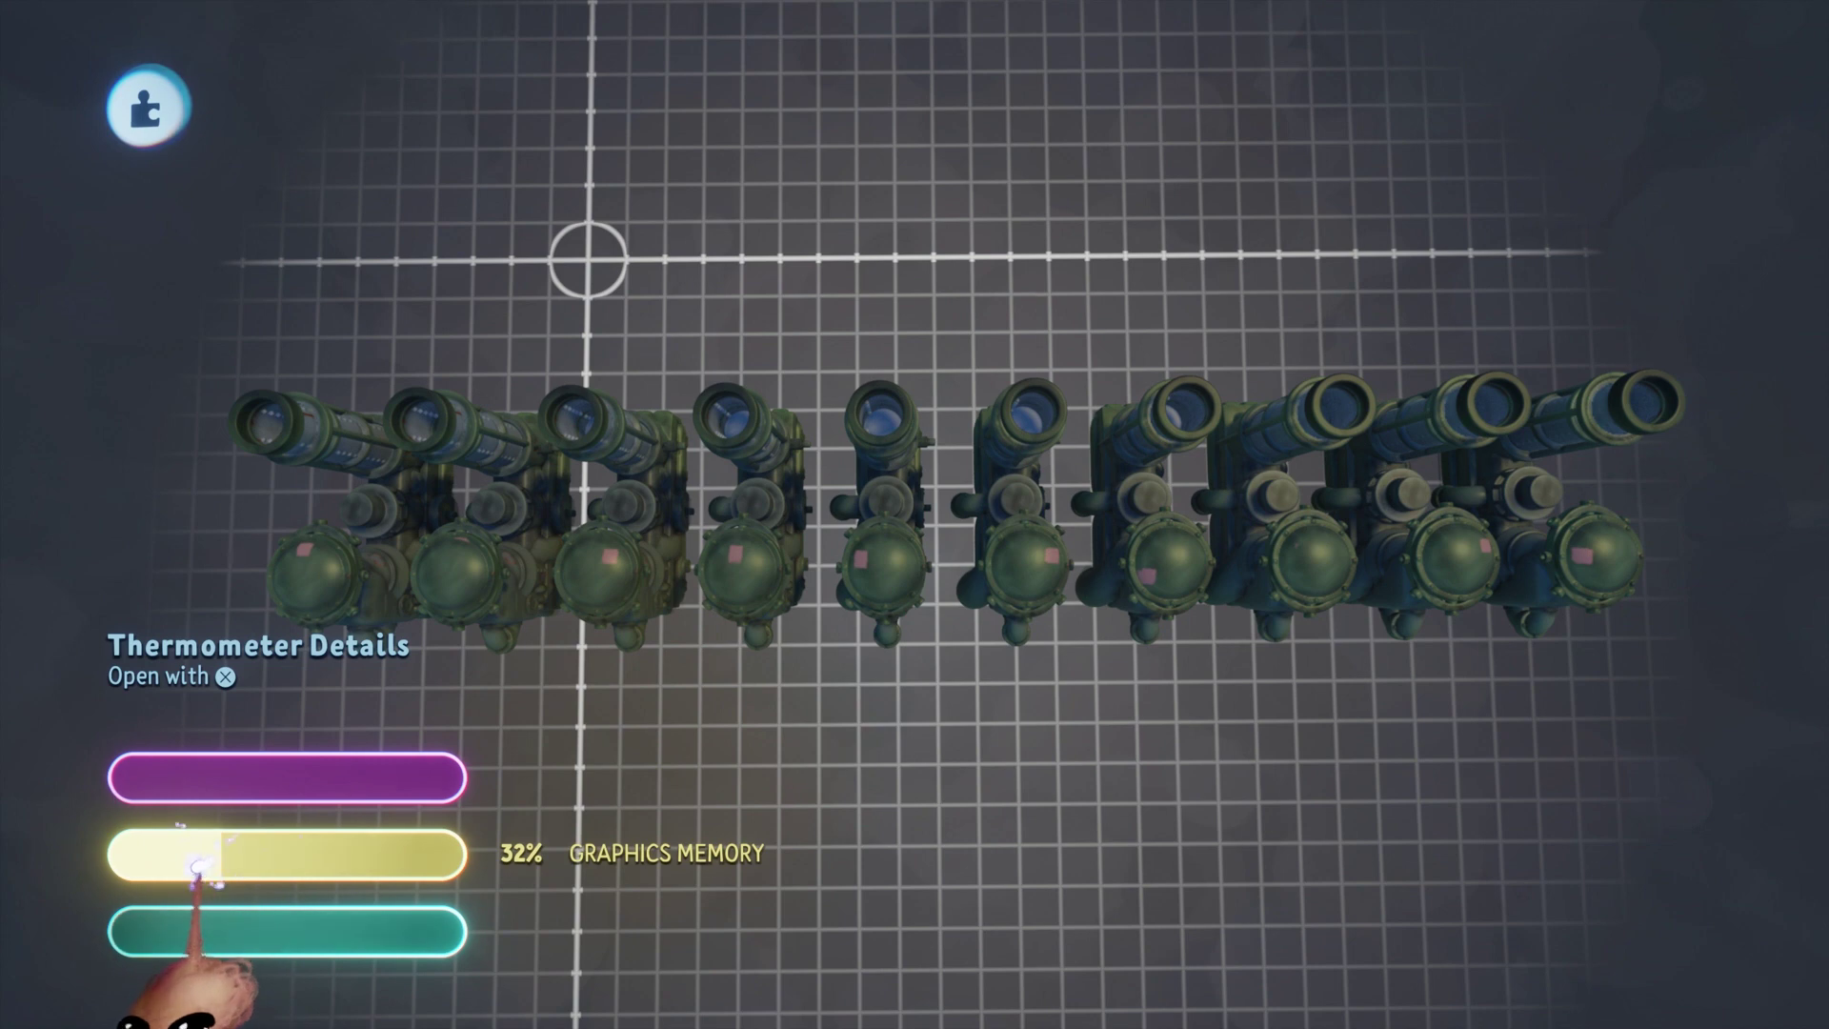
pyautogui.hotkey('ctrl', 'z')
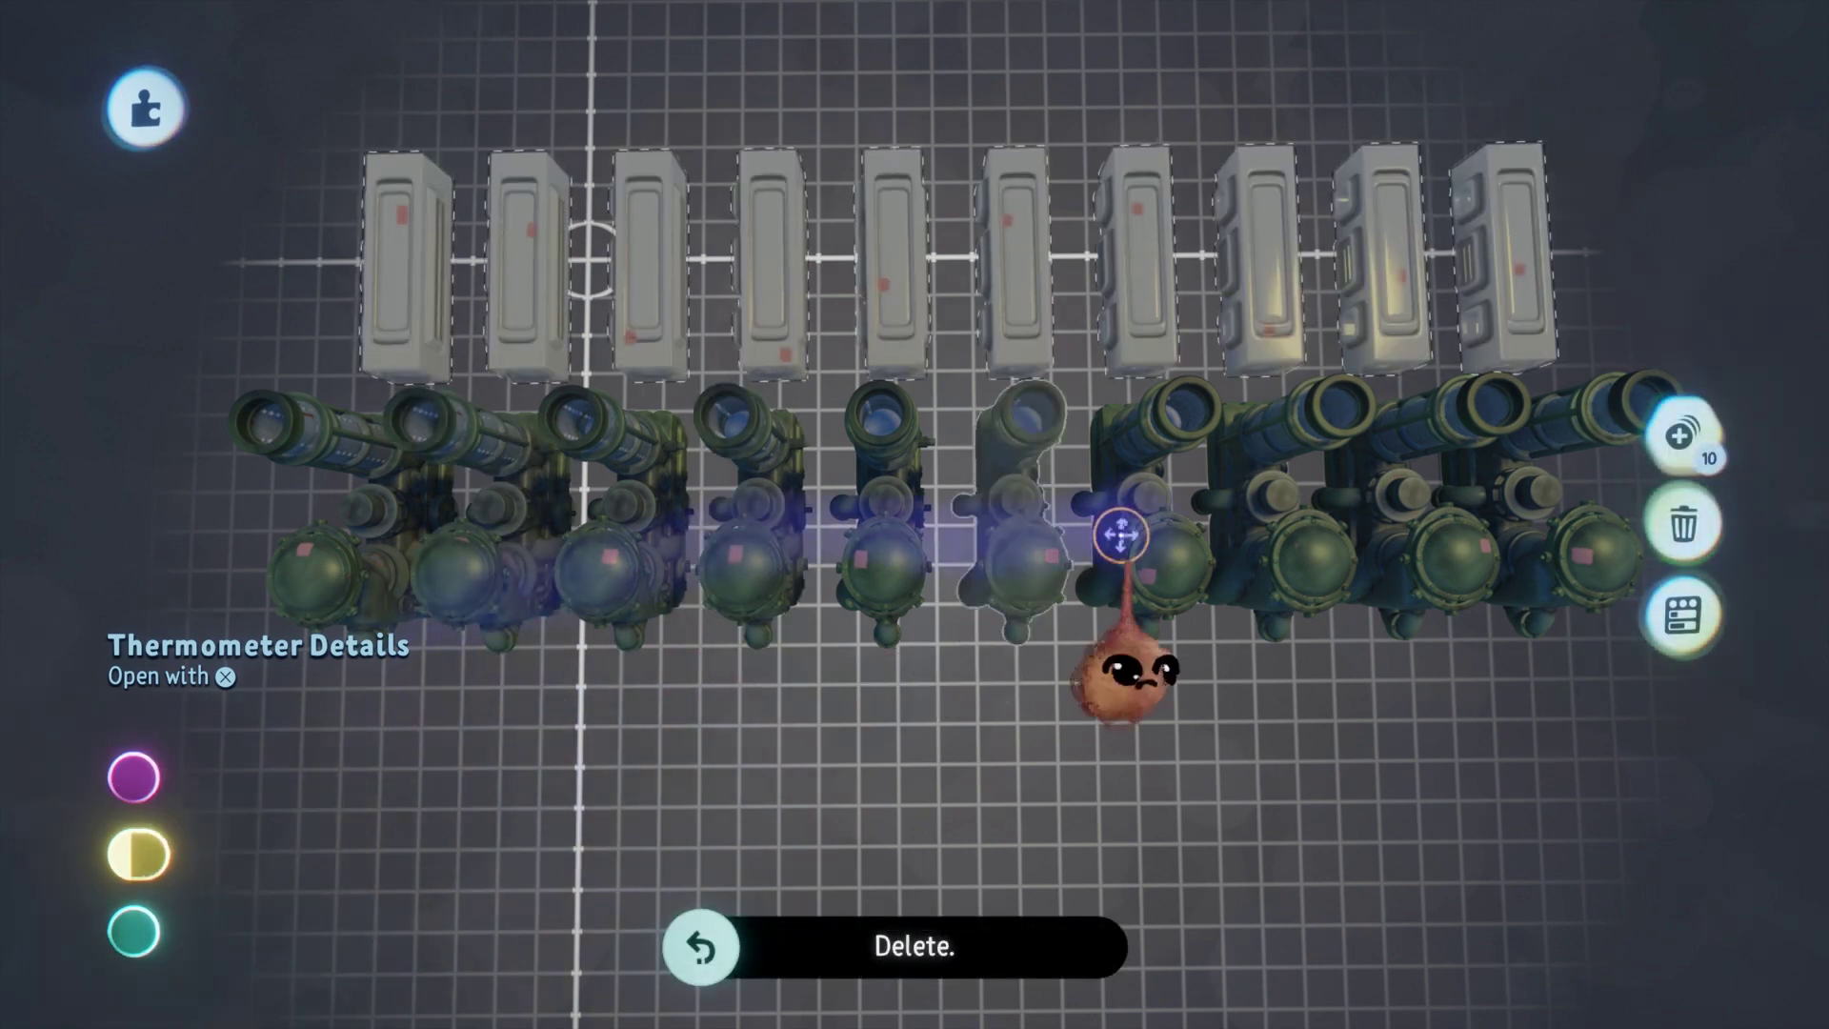
# Delete the row of ten green machines to check the graphics memory used by the white blocks alone, and undo the deletion.
pyautogui.moveTo(1559, 525)
pyautogui.mouseDown()
pyautogui.moveTo(886, 530)
pyautogui.moveTo(359, 563)
pyautogui.moveTo(445, 576)
pyautogui.mouseUp()
pyautogui.press('Delete')
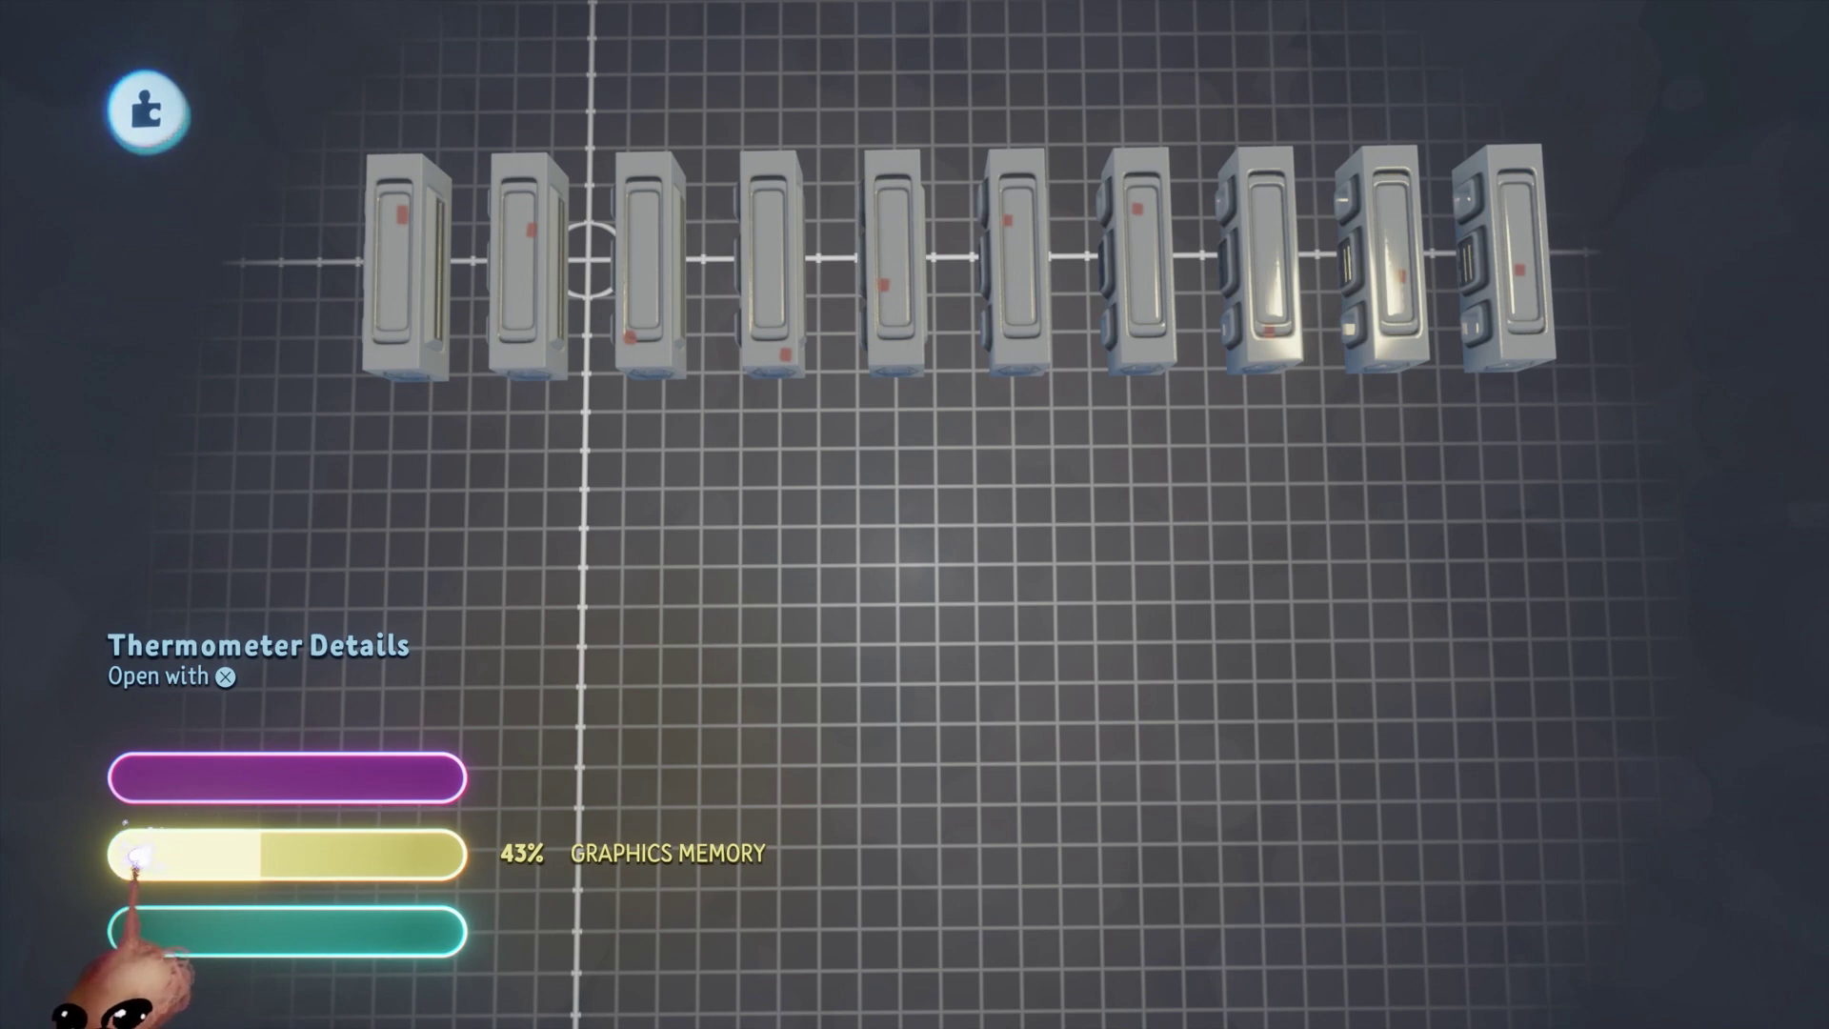
pyautogui.hotkey('ctrl', 'z')
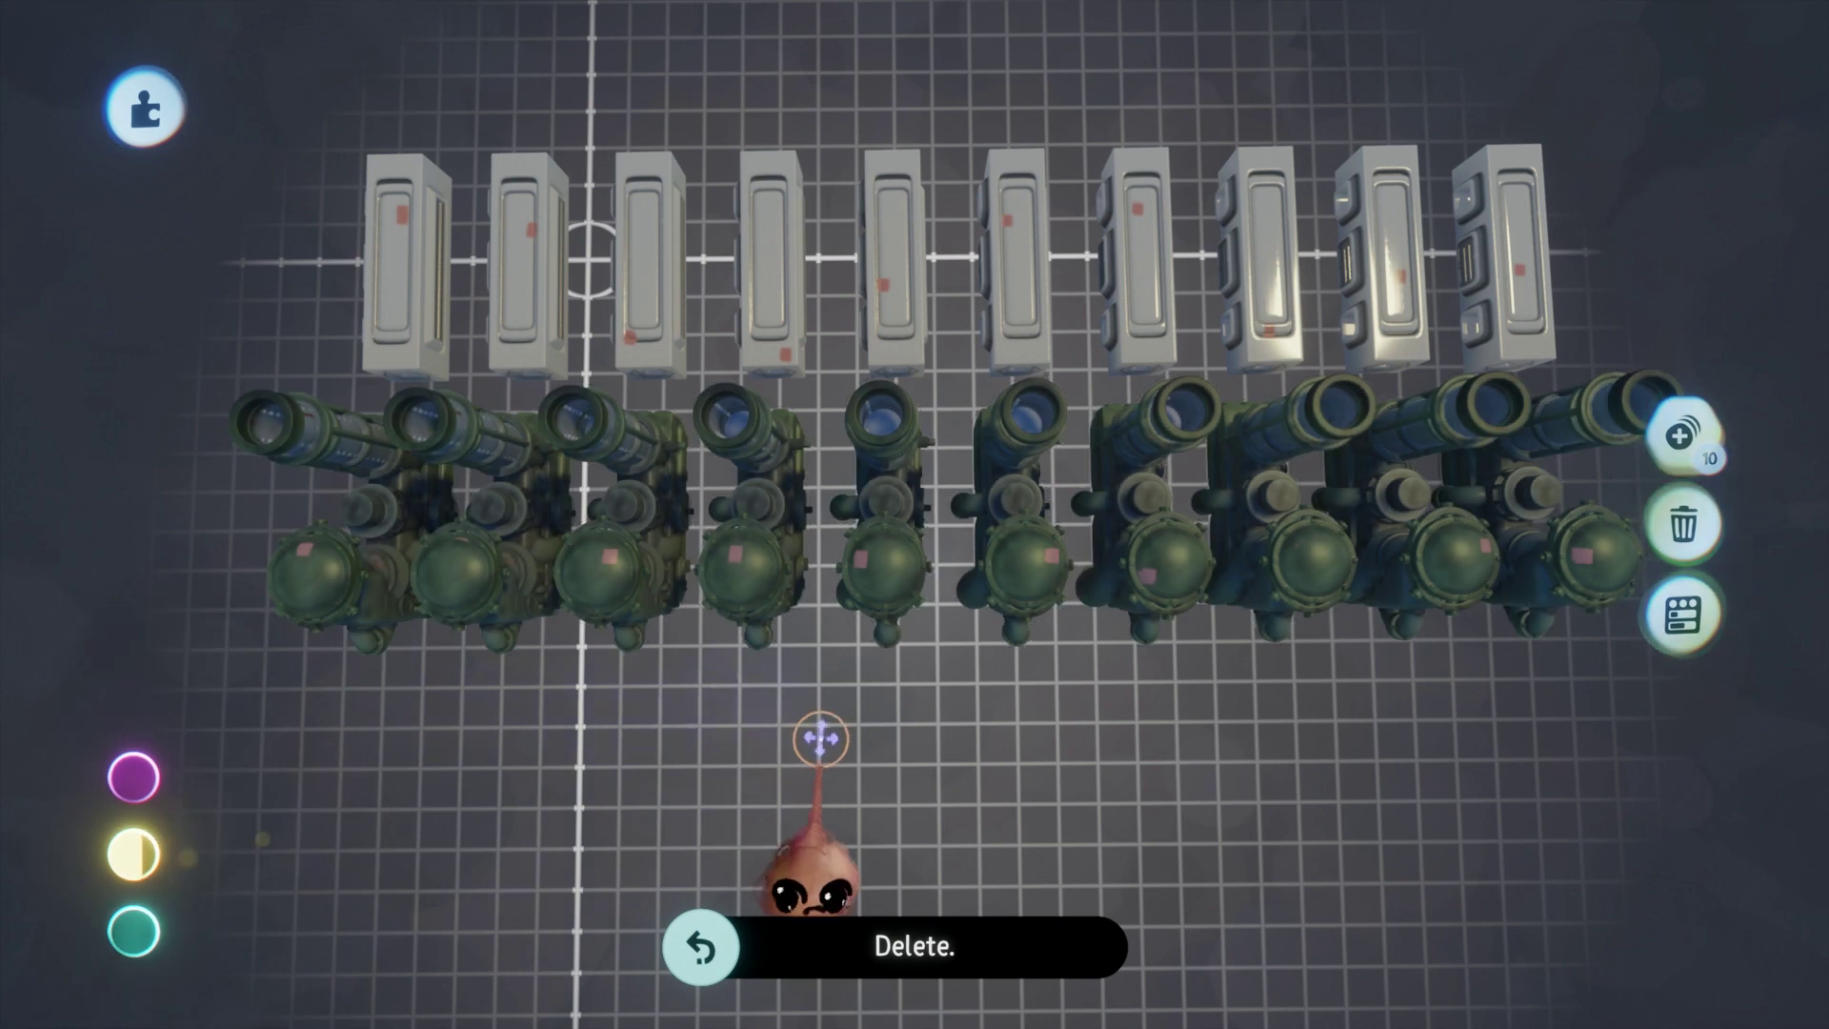
# Delete all ten white blocks and the right five green machines to check the remaining graphics memory, and undo both deletions.
pyautogui.moveTo(939, 731); pyautogui.dragTo(900, 816, button='middle')
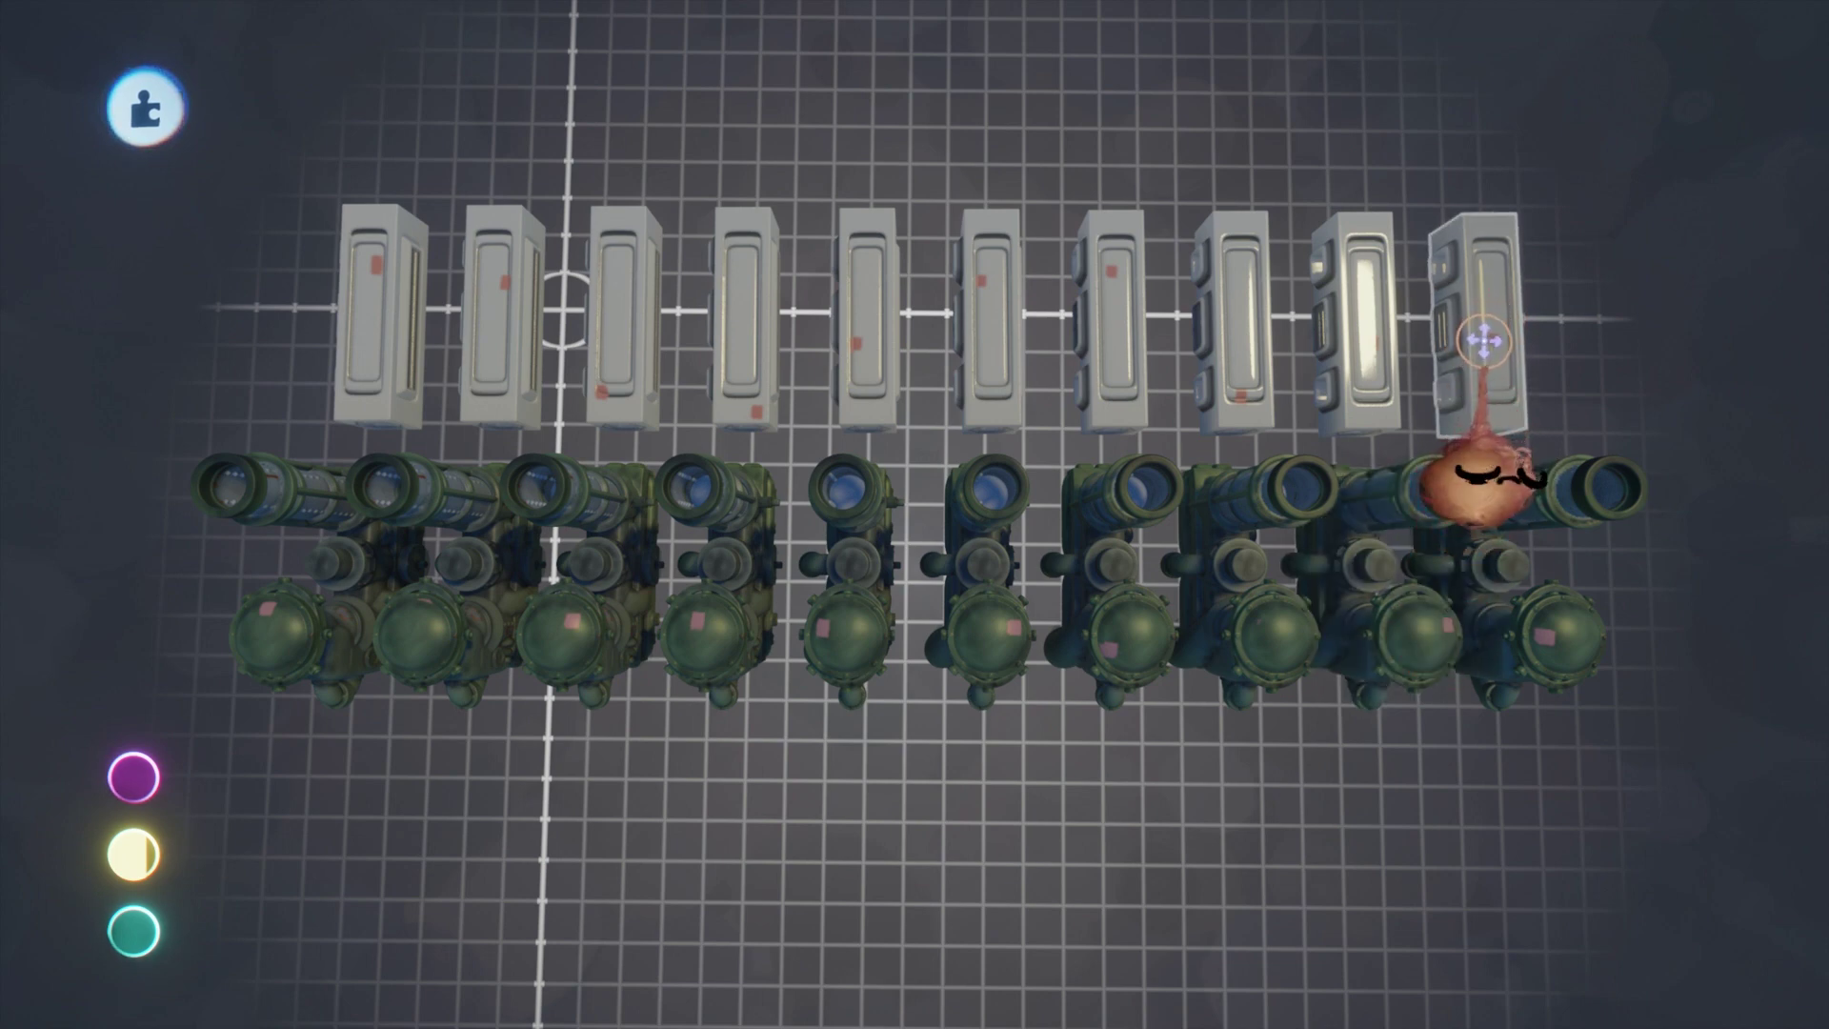
pyautogui.moveTo(1482, 341)
pyautogui.mouseDown()
pyautogui.moveTo(1115, 386)
pyautogui.moveTo(339, 294)
pyautogui.mouseUp()
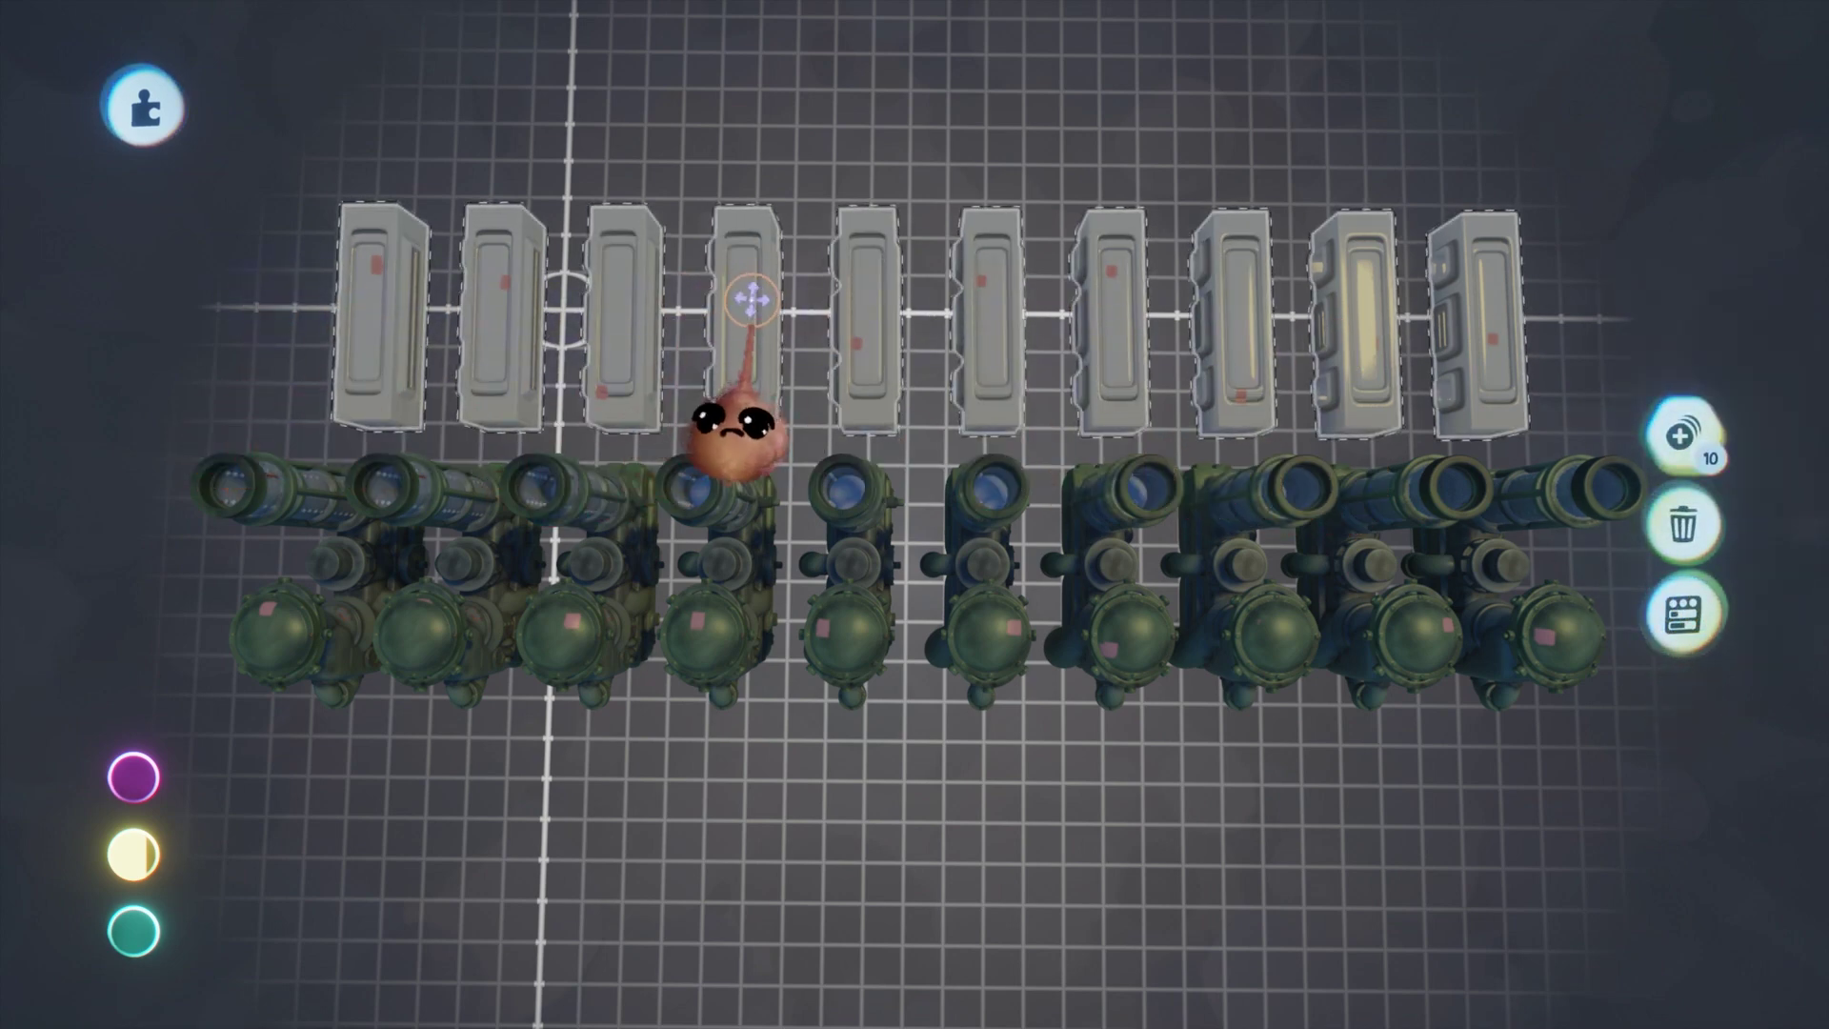
pyautogui.press('Delete')
pyautogui.moveTo(1534, 583); pyautogui.dragTo(1001, 604)
pyautogui.press('Delete')
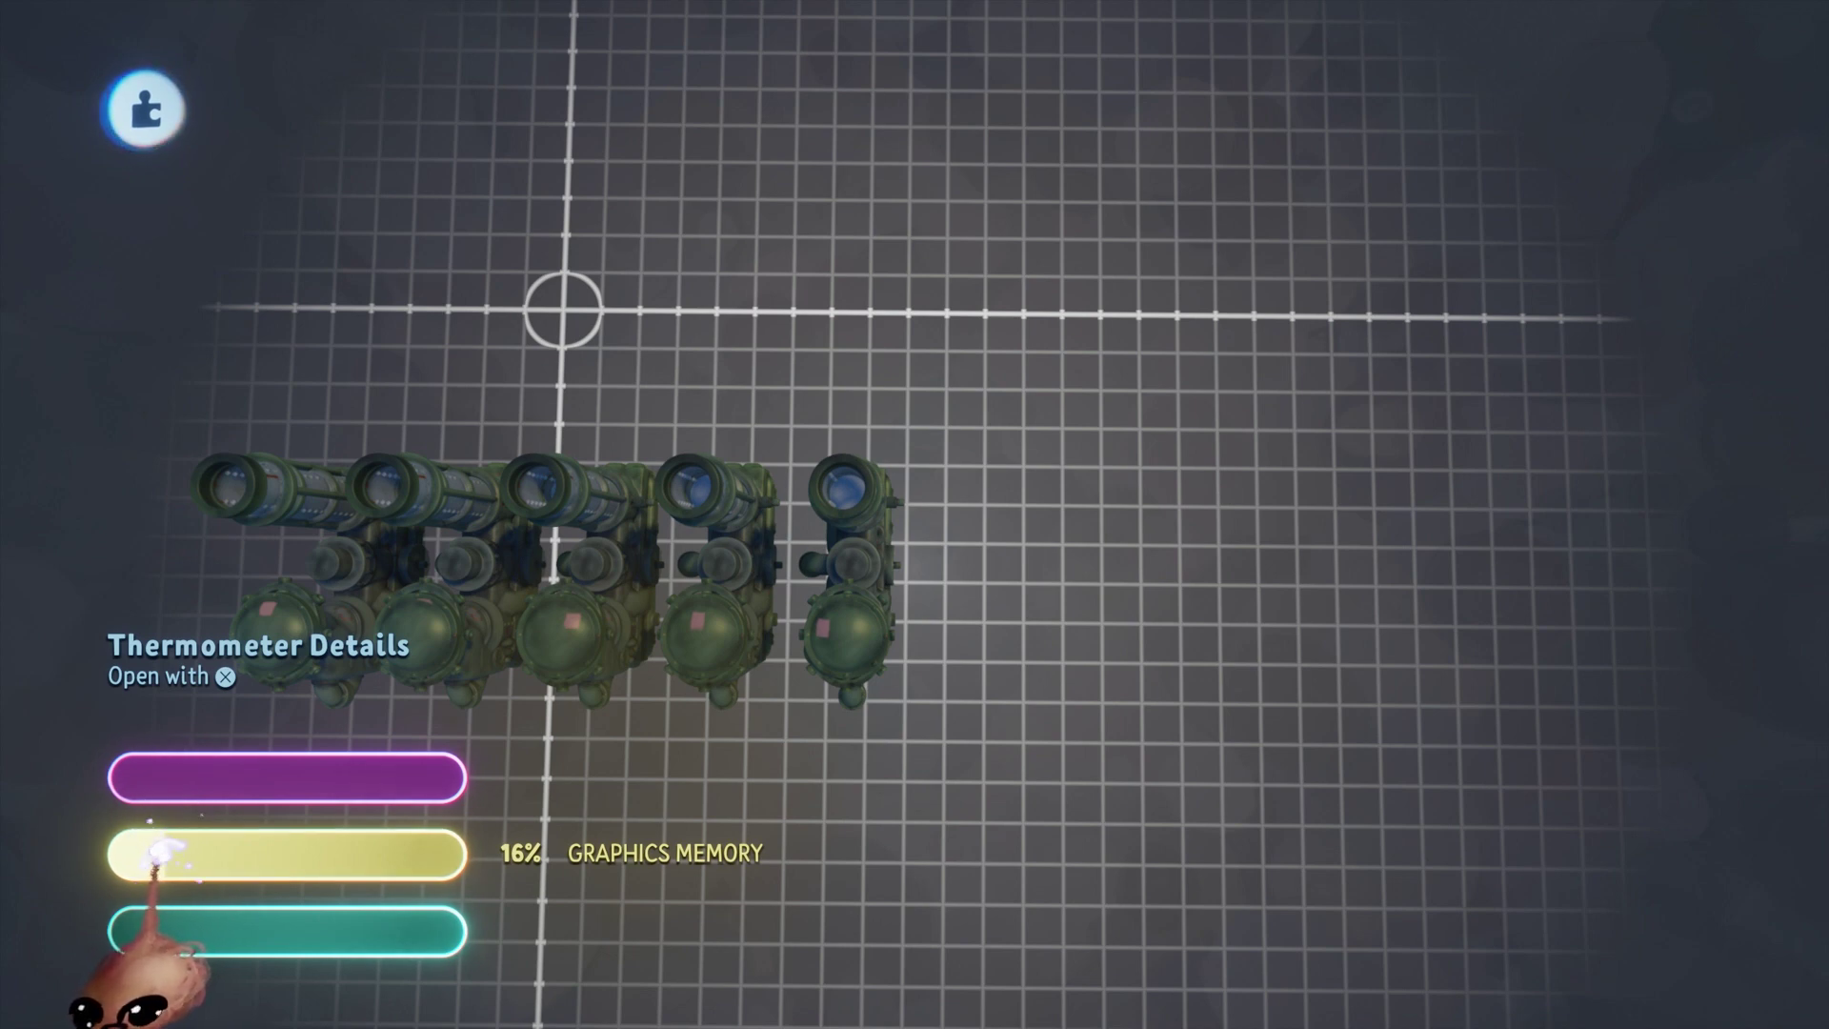
pyautogui.hotkey('ctrl', 'z')
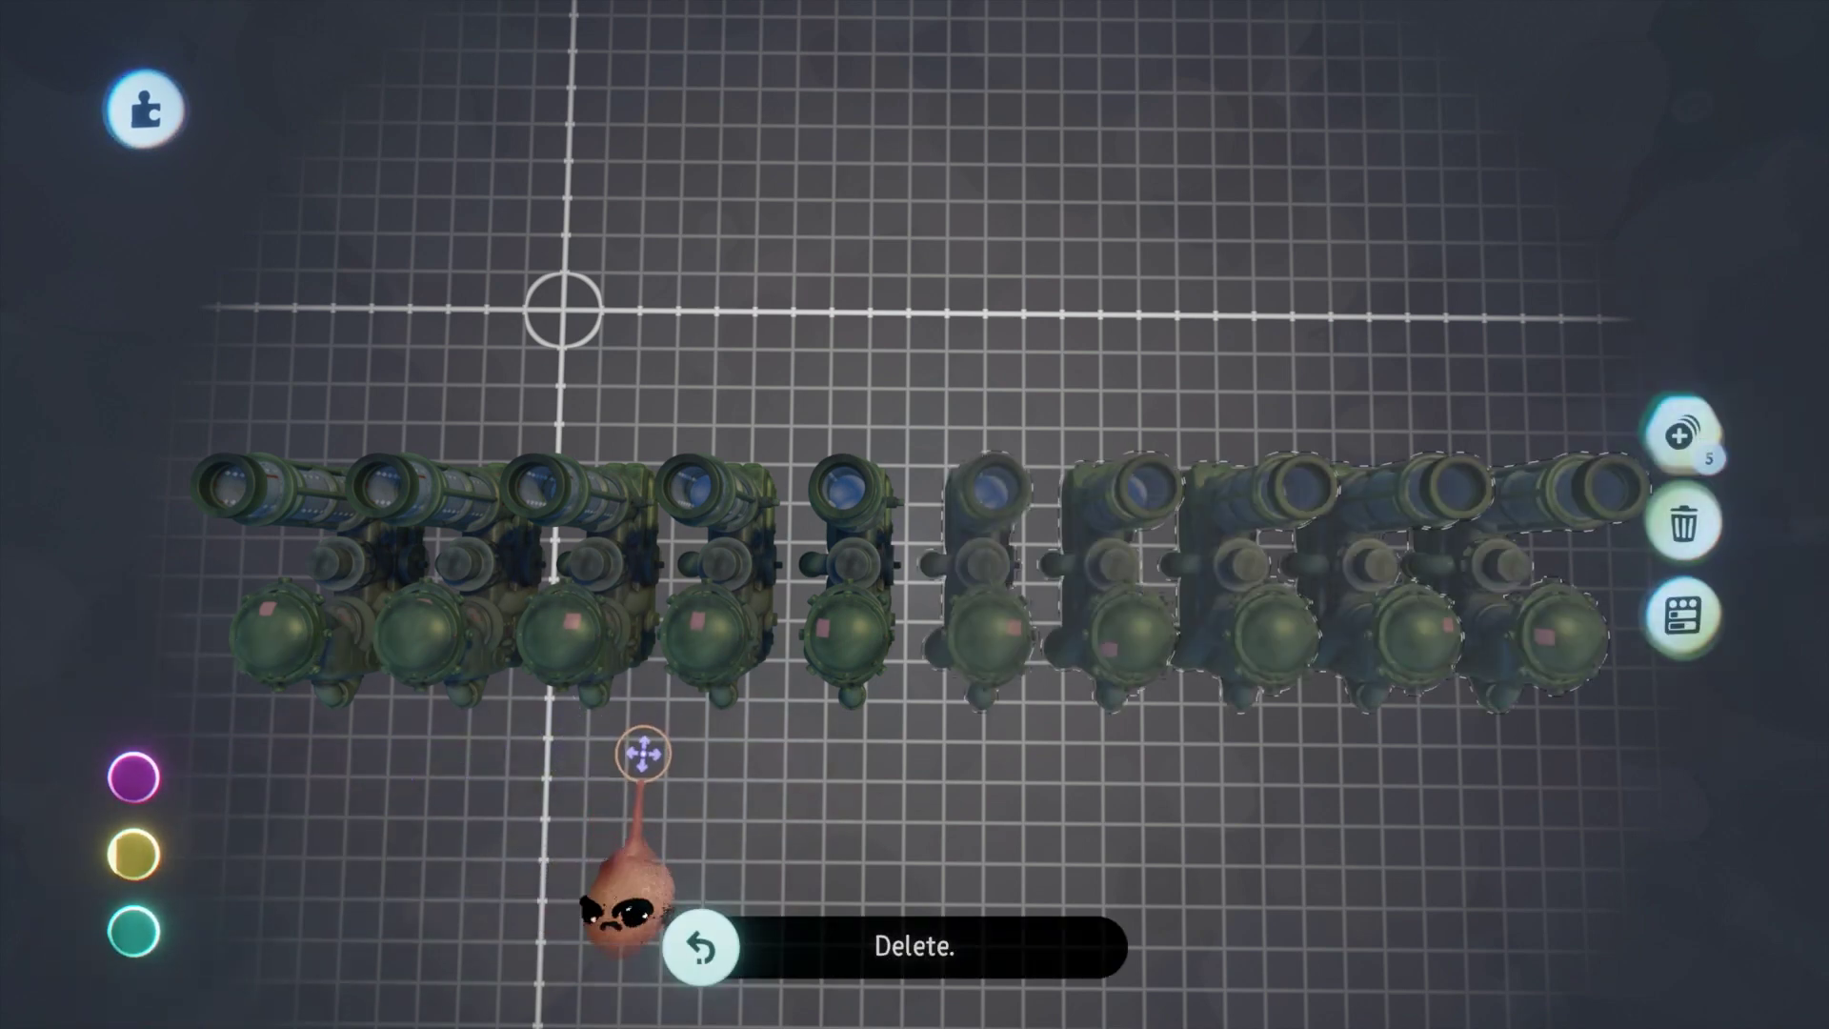
pyautogui.hotkey('ctrl', 'z')
pyautogui.hotkey('ctrl', 'z')
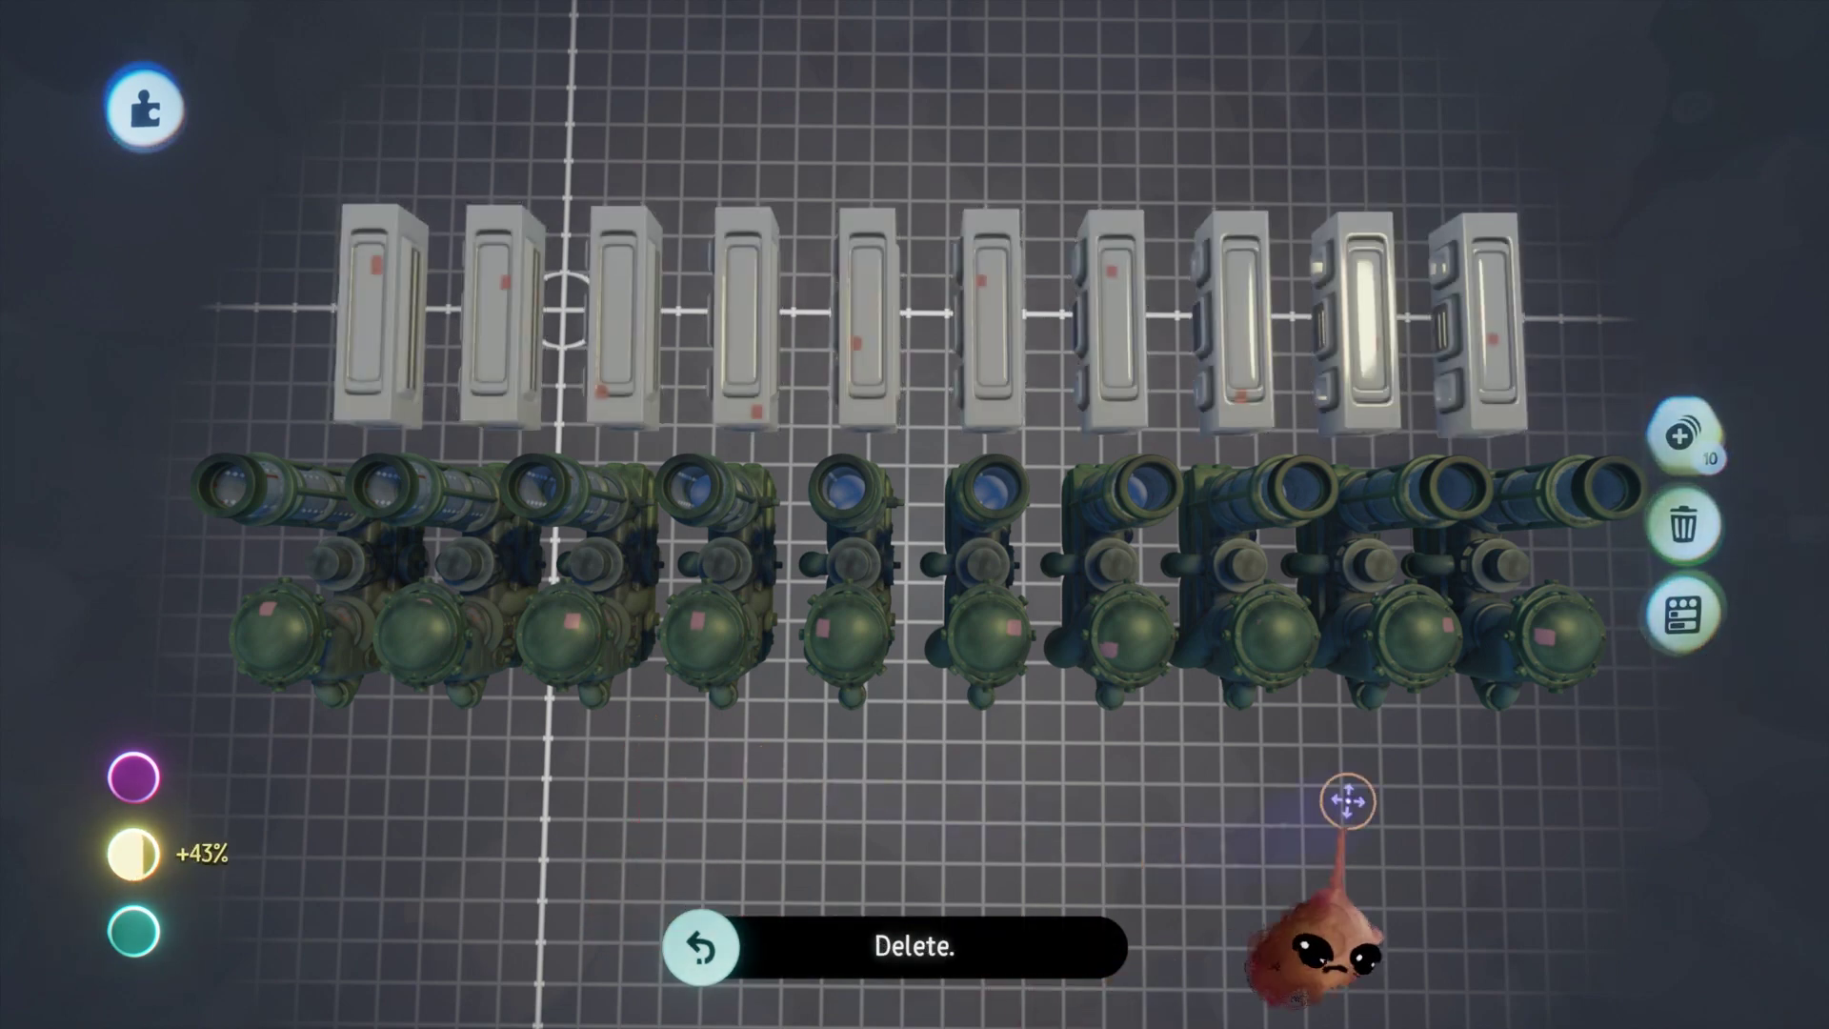
# Delete the ten green machines and the left five white blocks to check the remaining graphics memory, and undo the white block deletion.
pyautogui.moveTo(1567, 657)
pyautogui.mouseDown()
pyautogui.moveTo(653, 596)
pyautogui.moveTo(270, 612)
pyautogui.mouseUp()
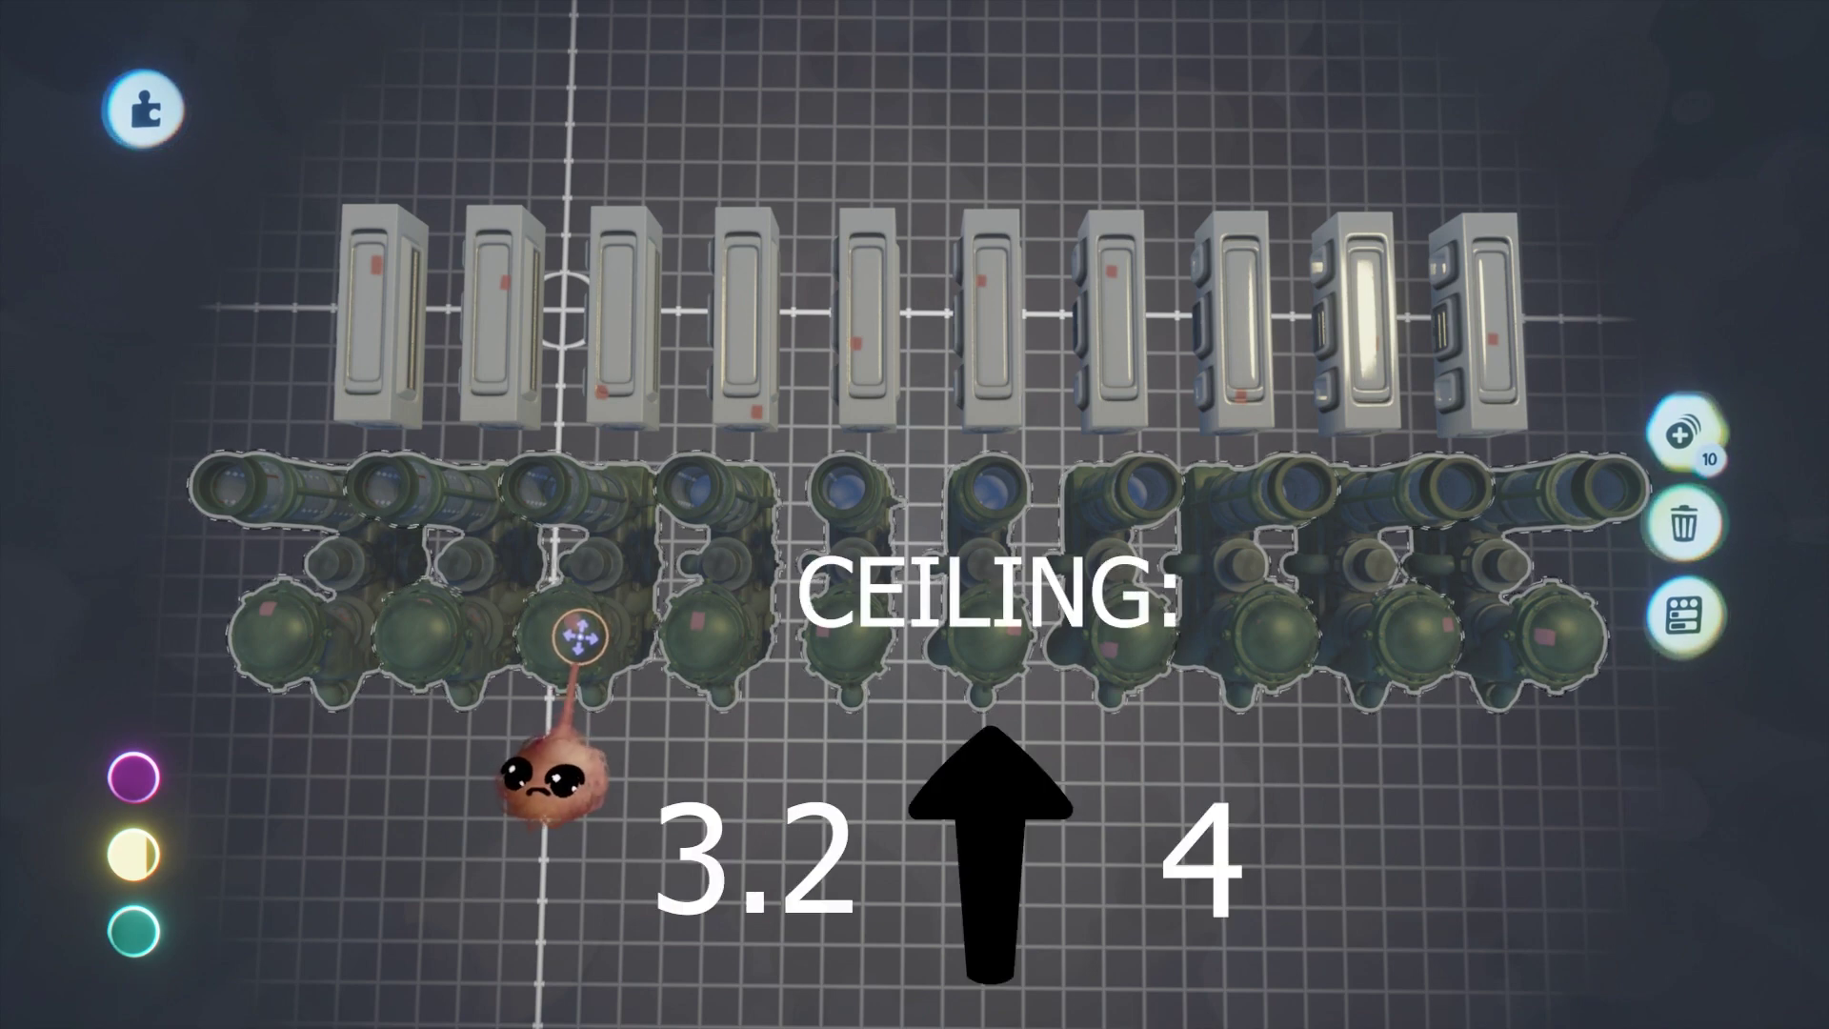
pyautogui.press('Delete')
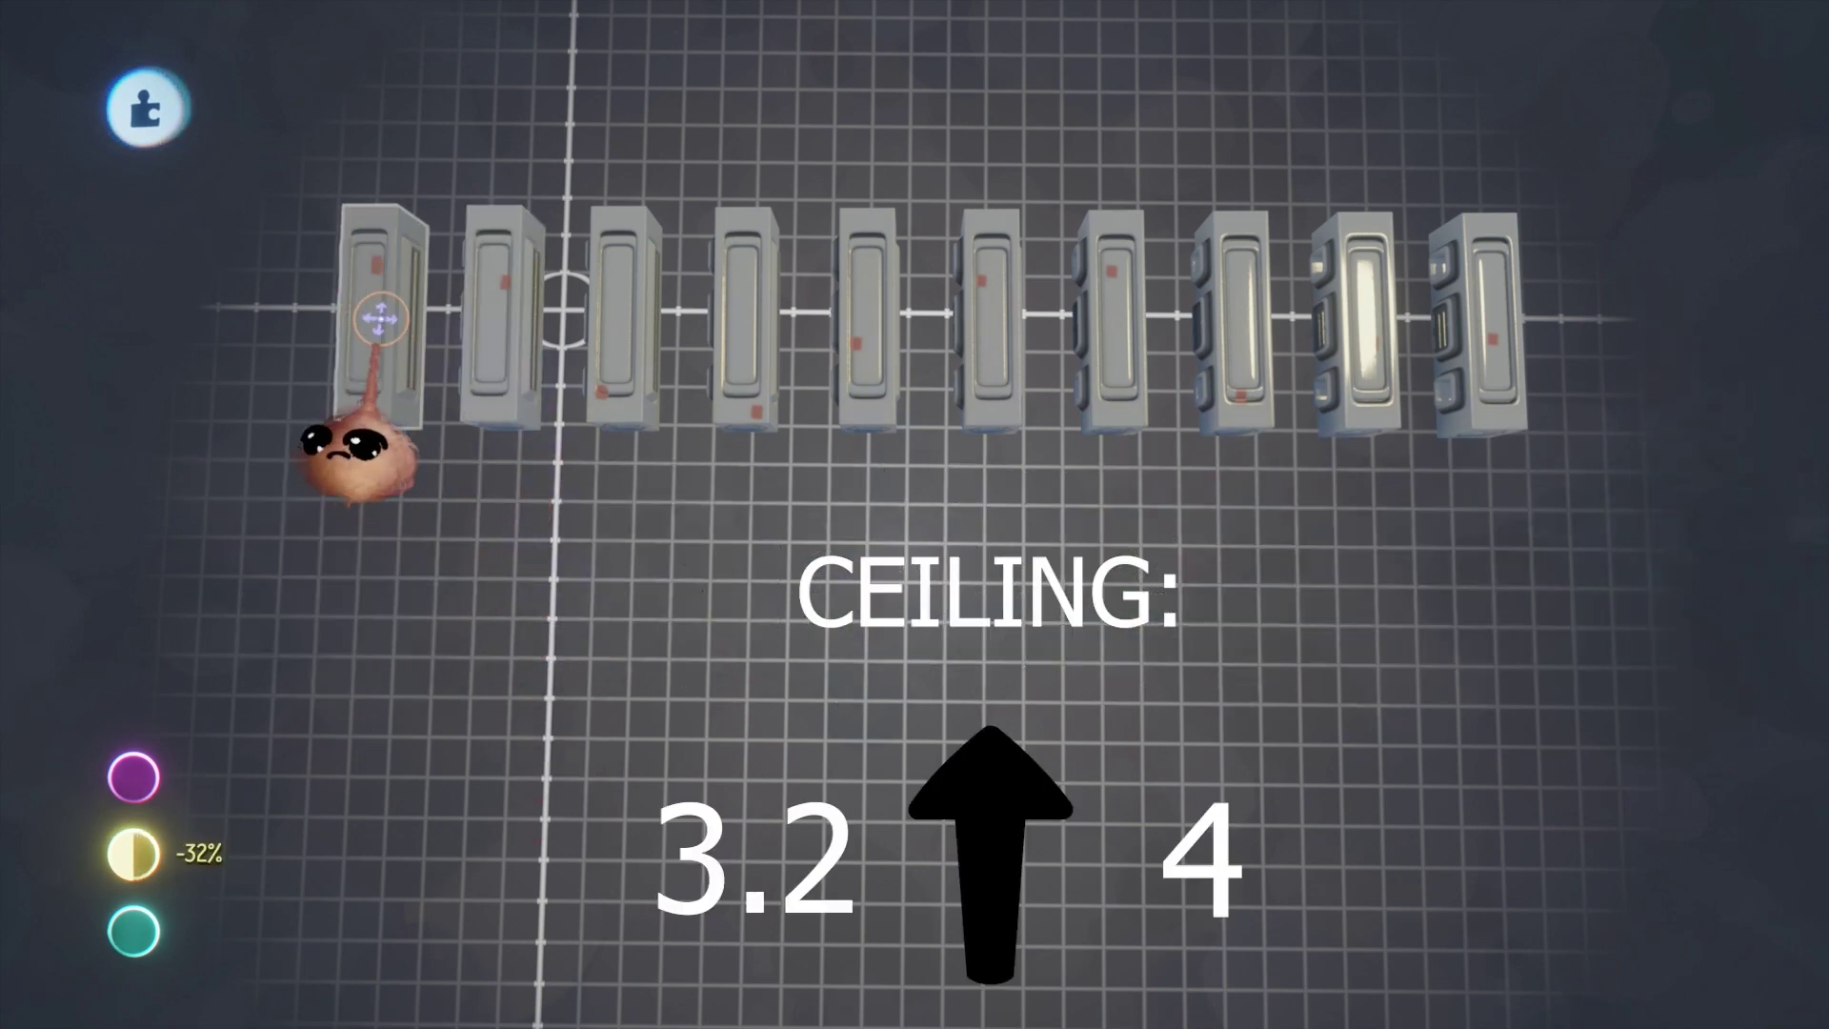
pyautogui.moveTo(378, 314)
pyautogui.mouseDown()
pyautogui.moveTo(815, 282)
pyautogui.moveTo(822, 357)
pyautogui.mouseUp()
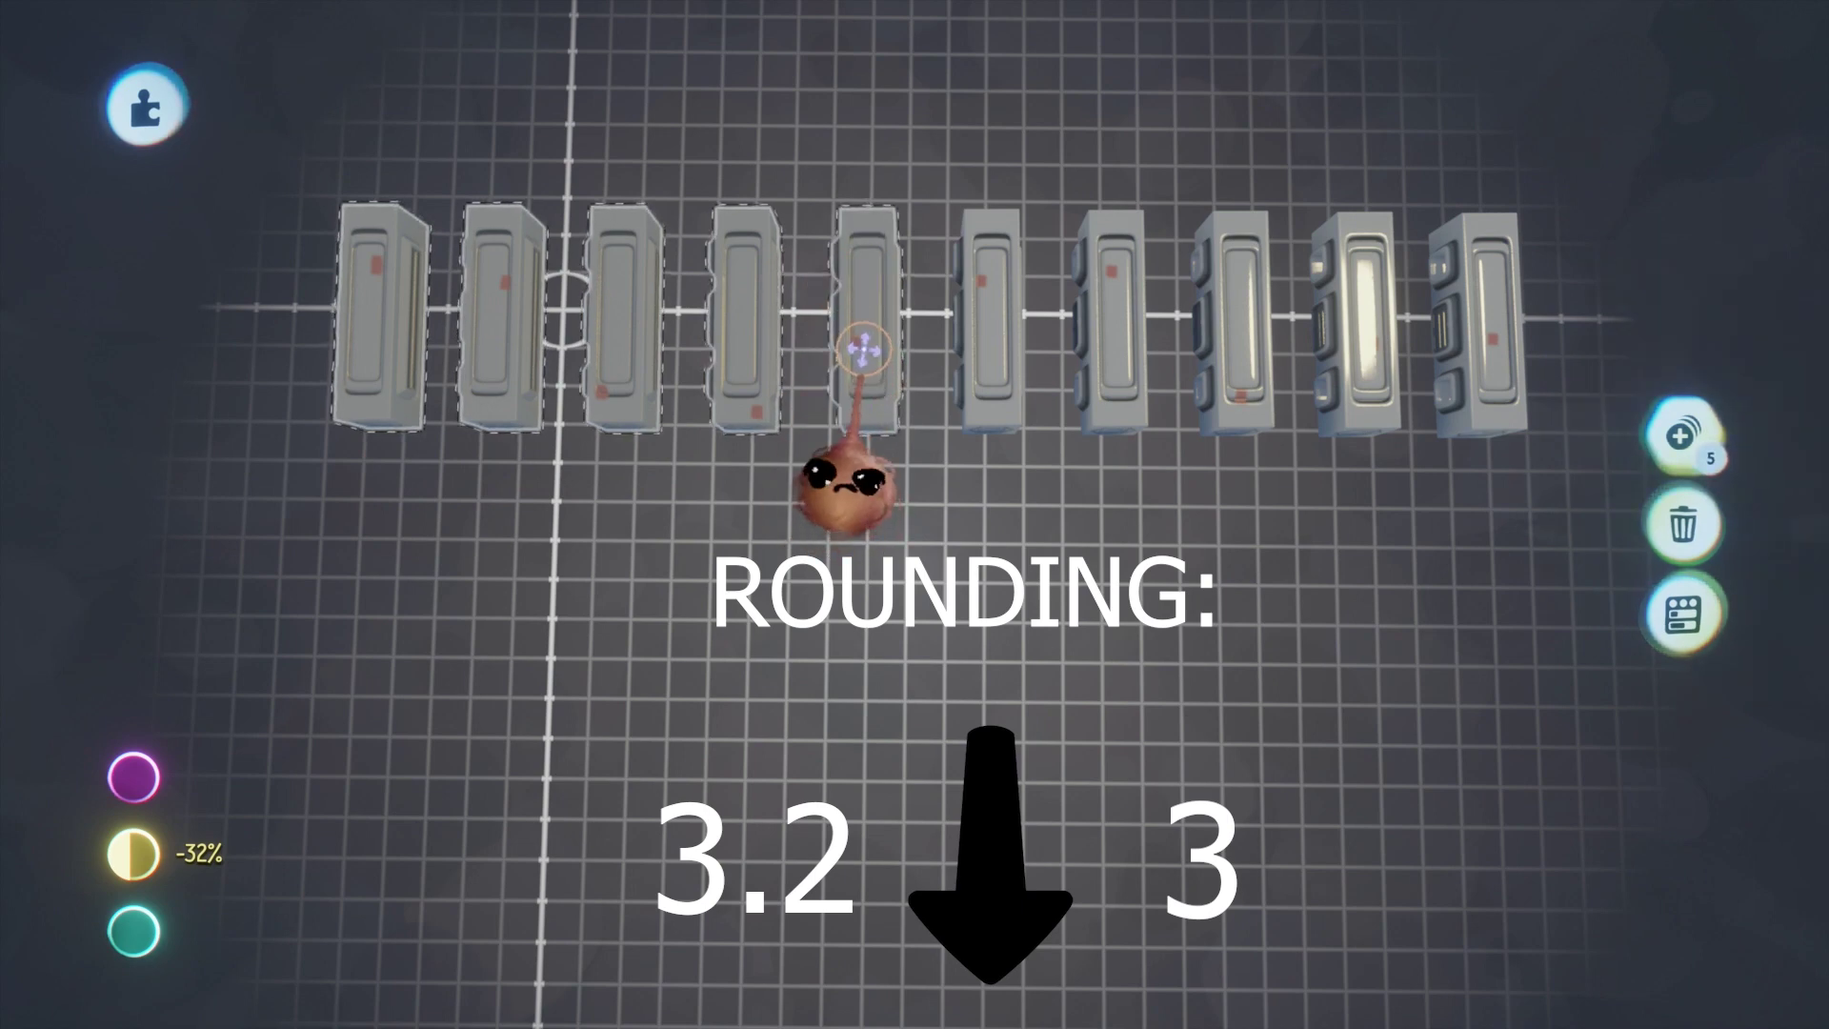
pyautogui.press('Delete')
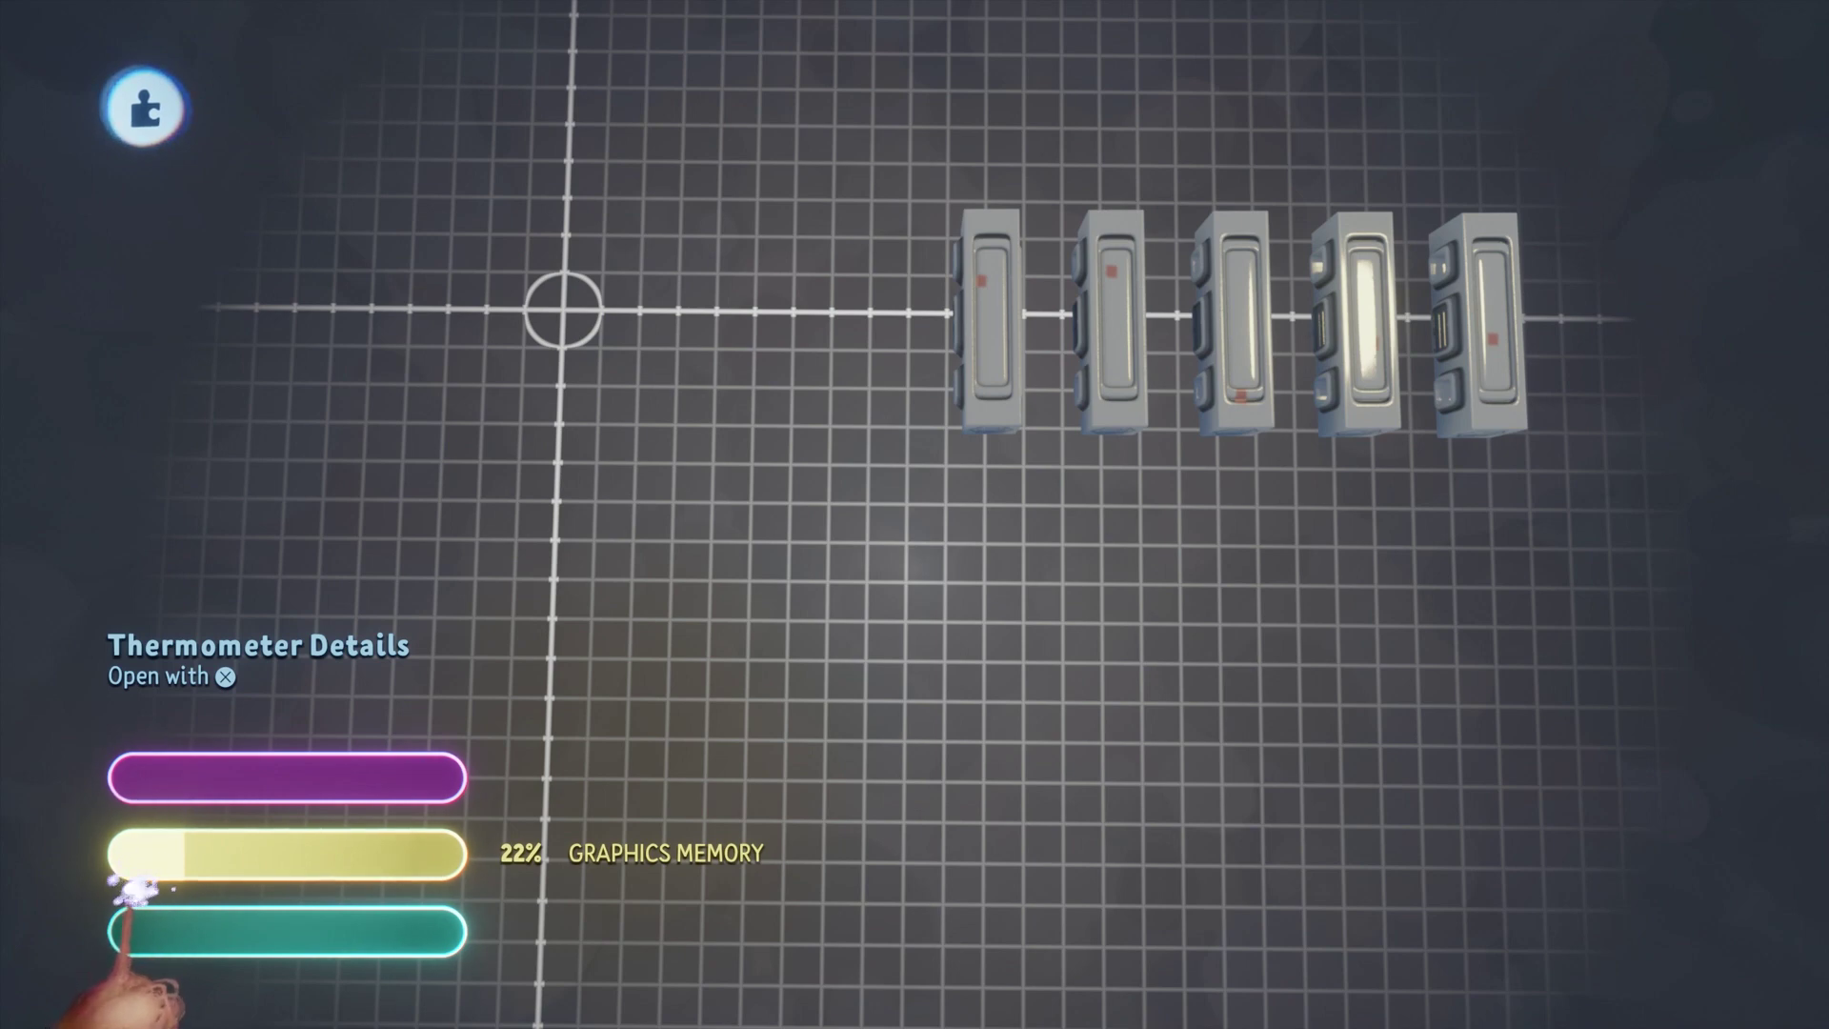
pyautogui.hotkey('ctrl', 'z')
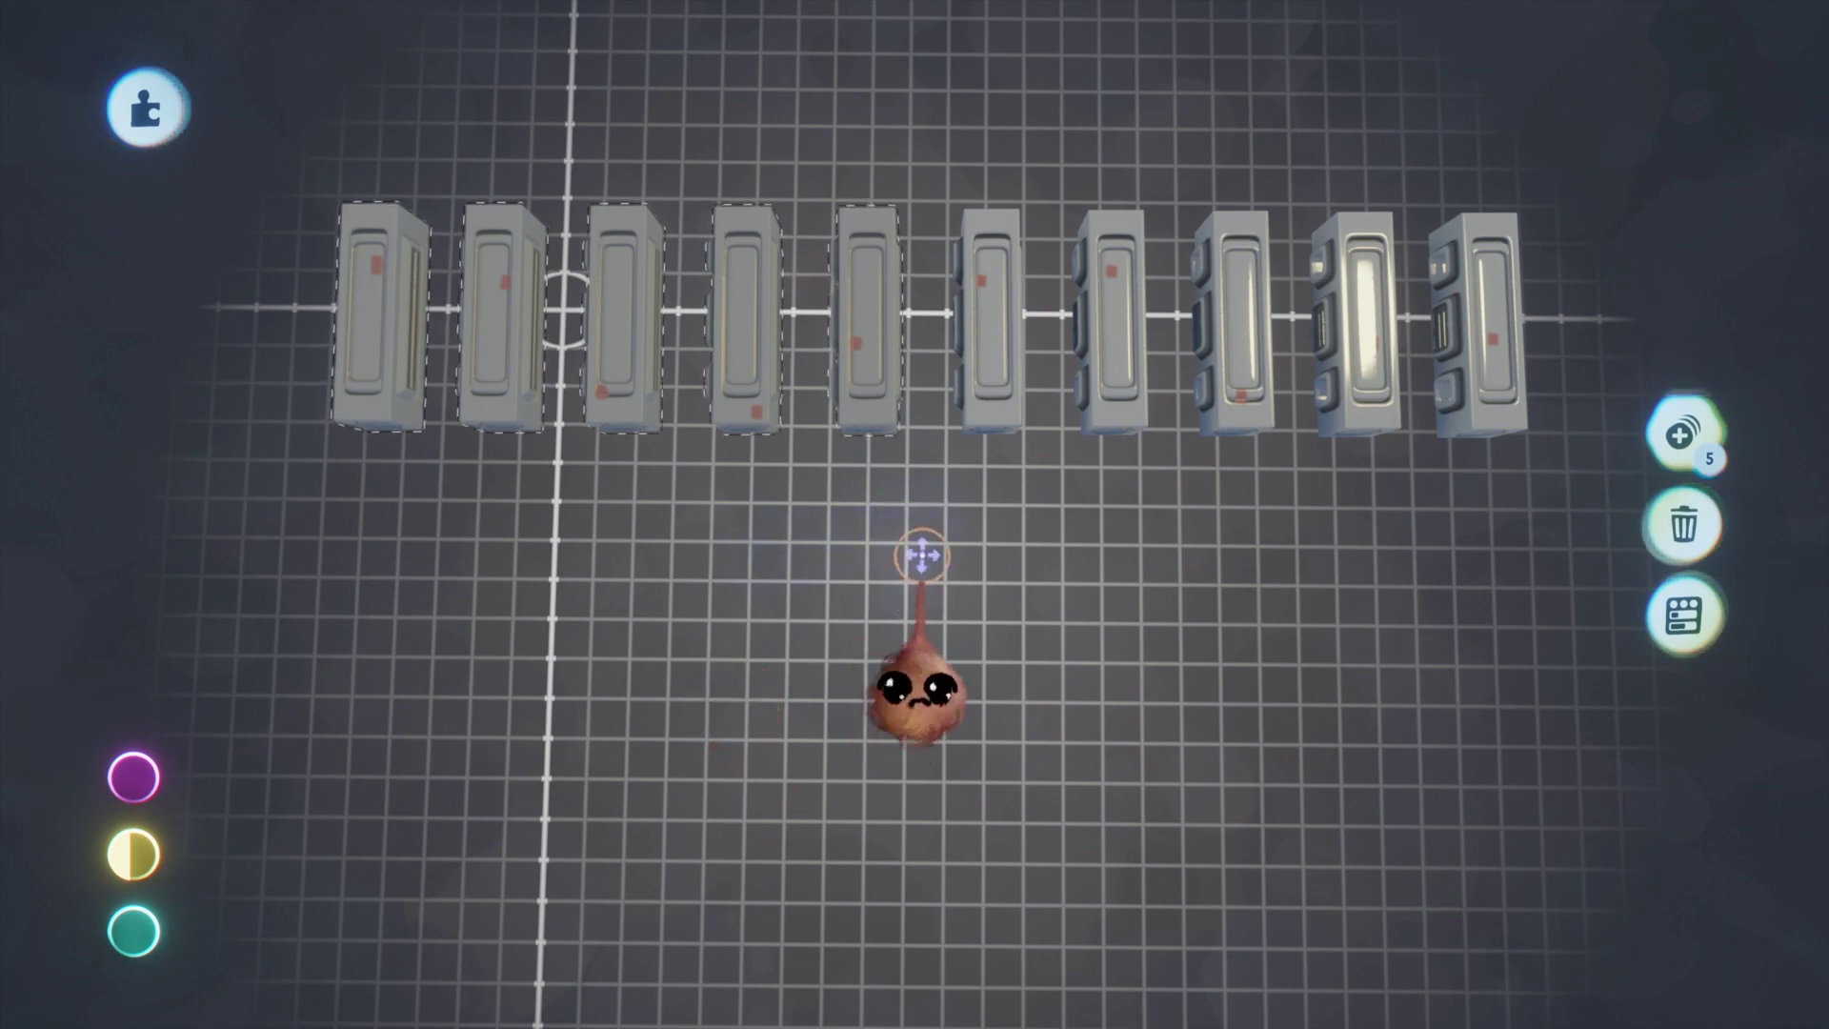
pyautogui.click(923, 555)
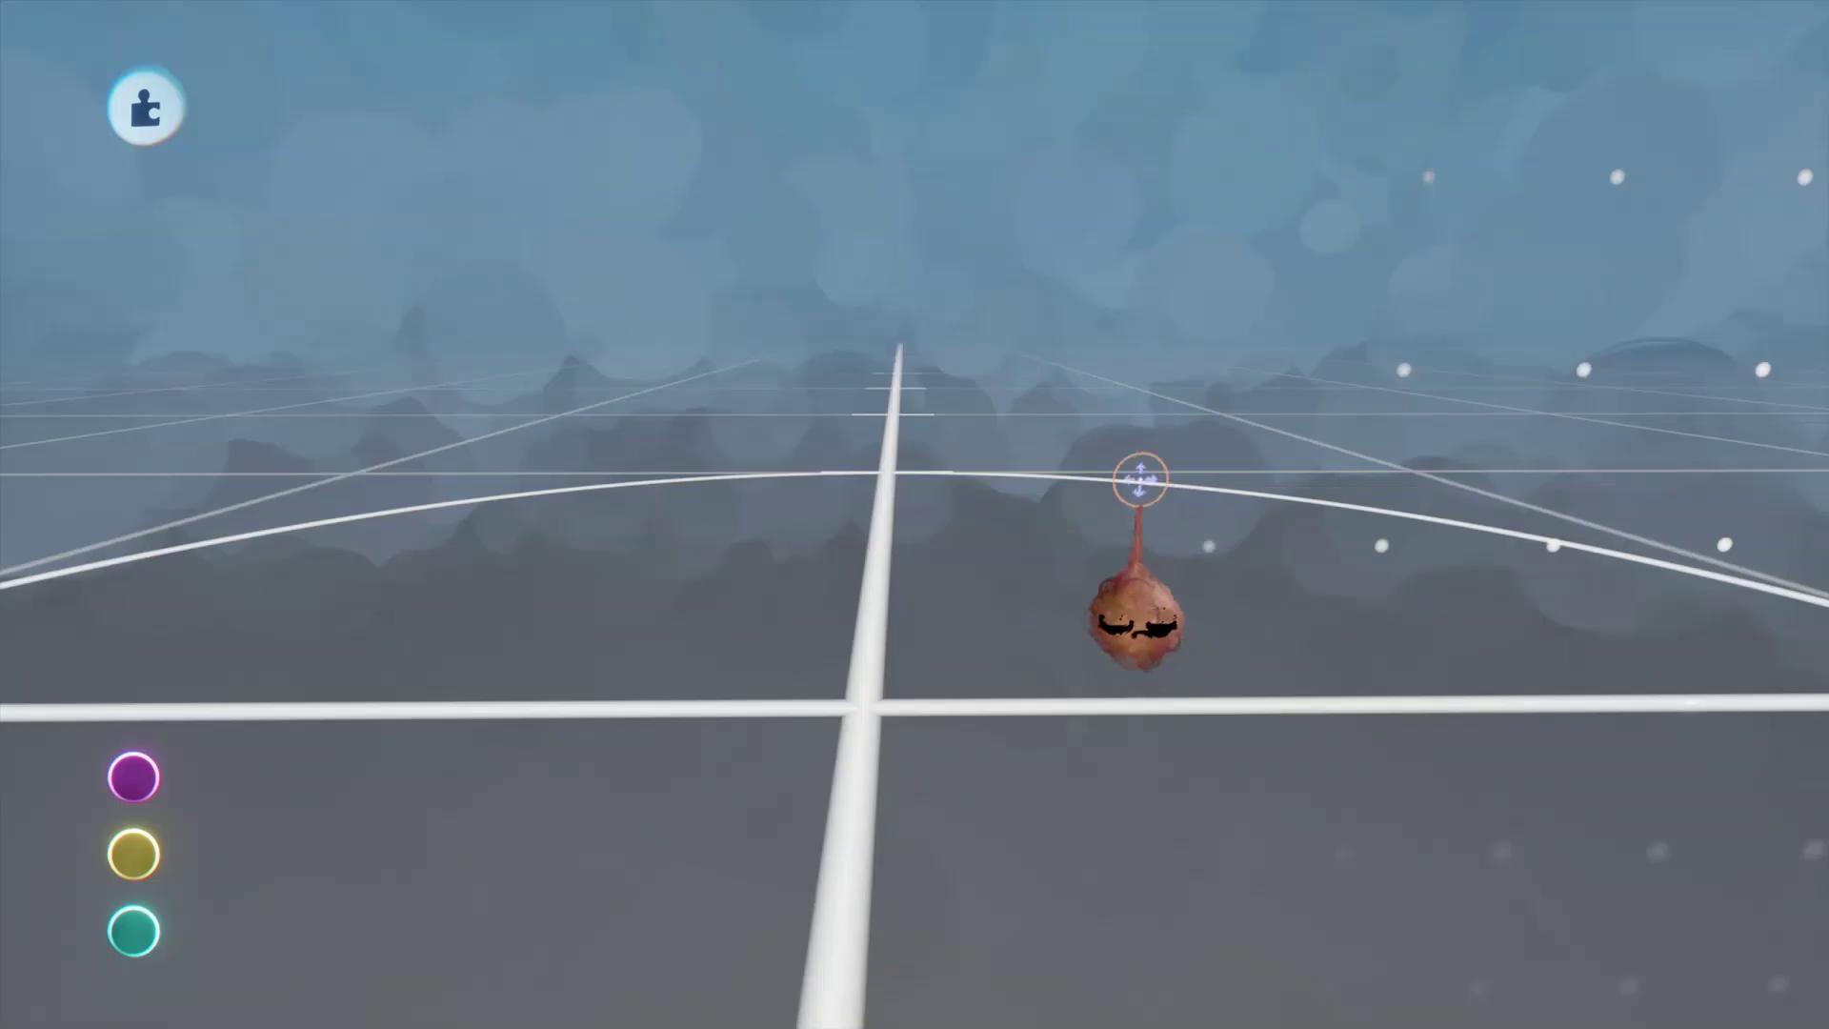
# Sculpt a single cube at the centre of the empty scene's grid, check its graphics memory, and exit sculpt mode.
pyautogui.press('Escape')
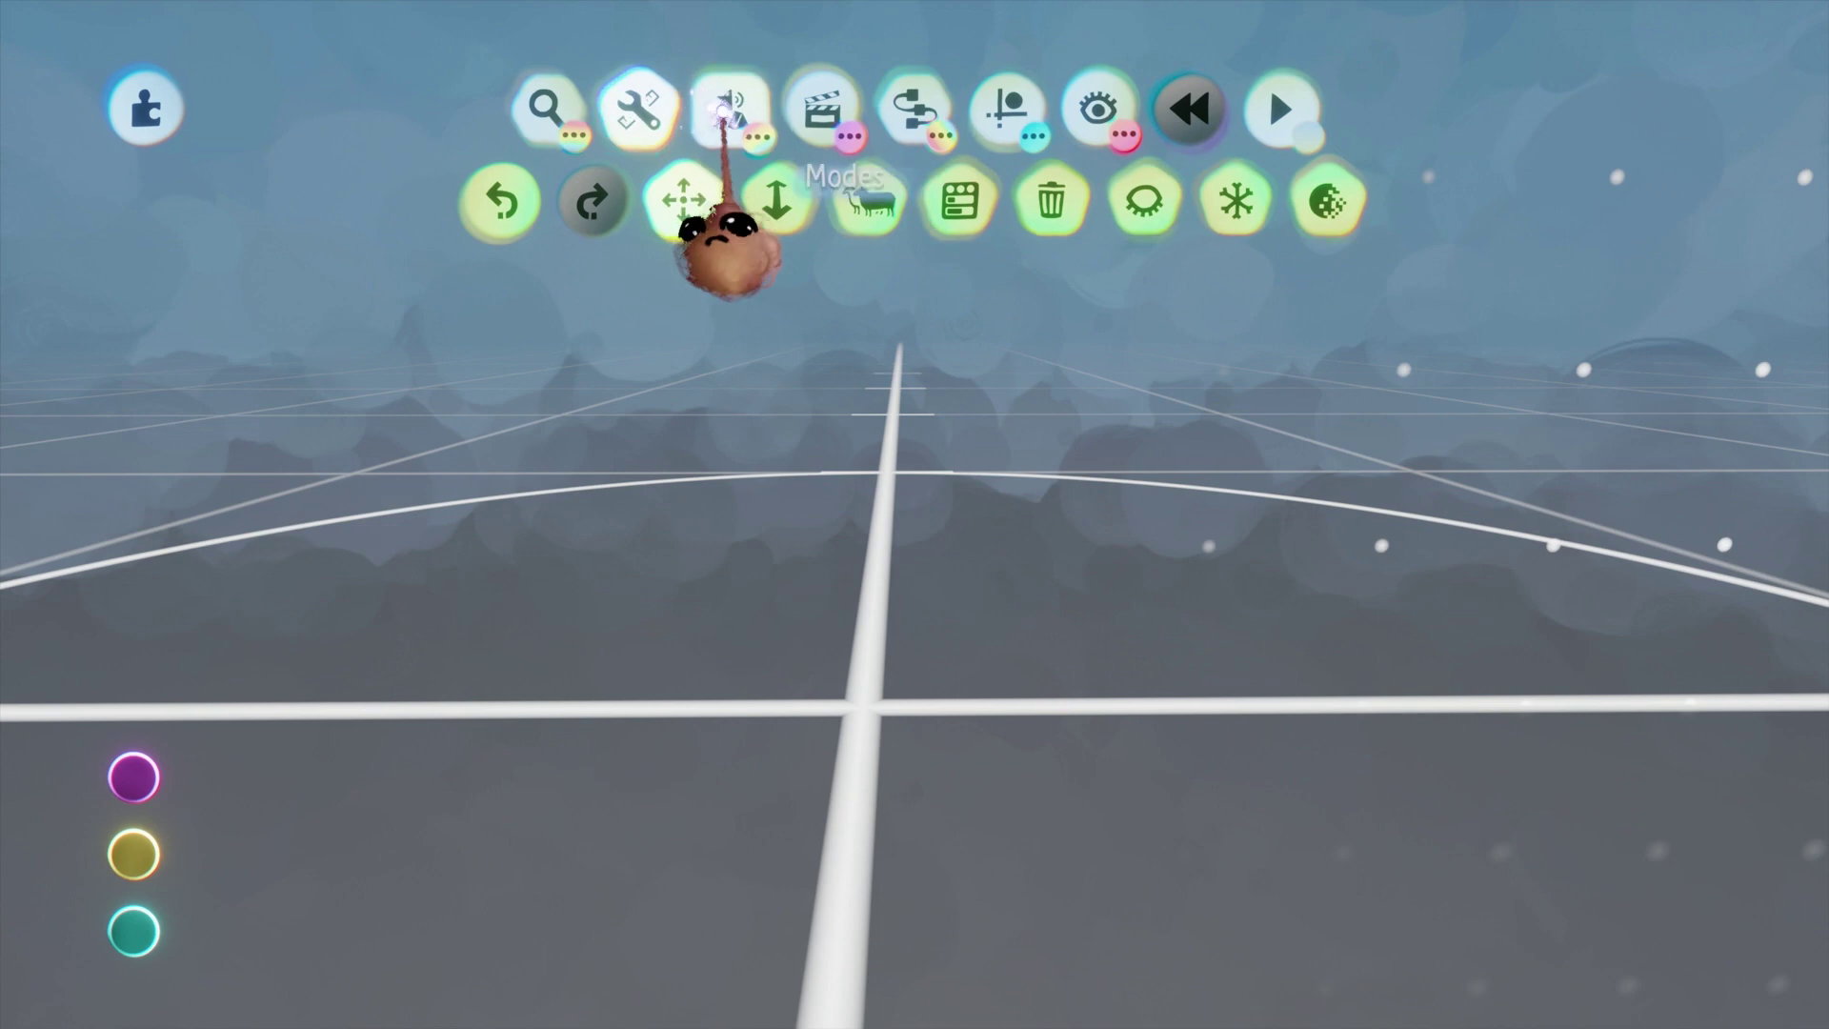
pyautogui.click(724, 109)
pyautogui.click(543, 197)
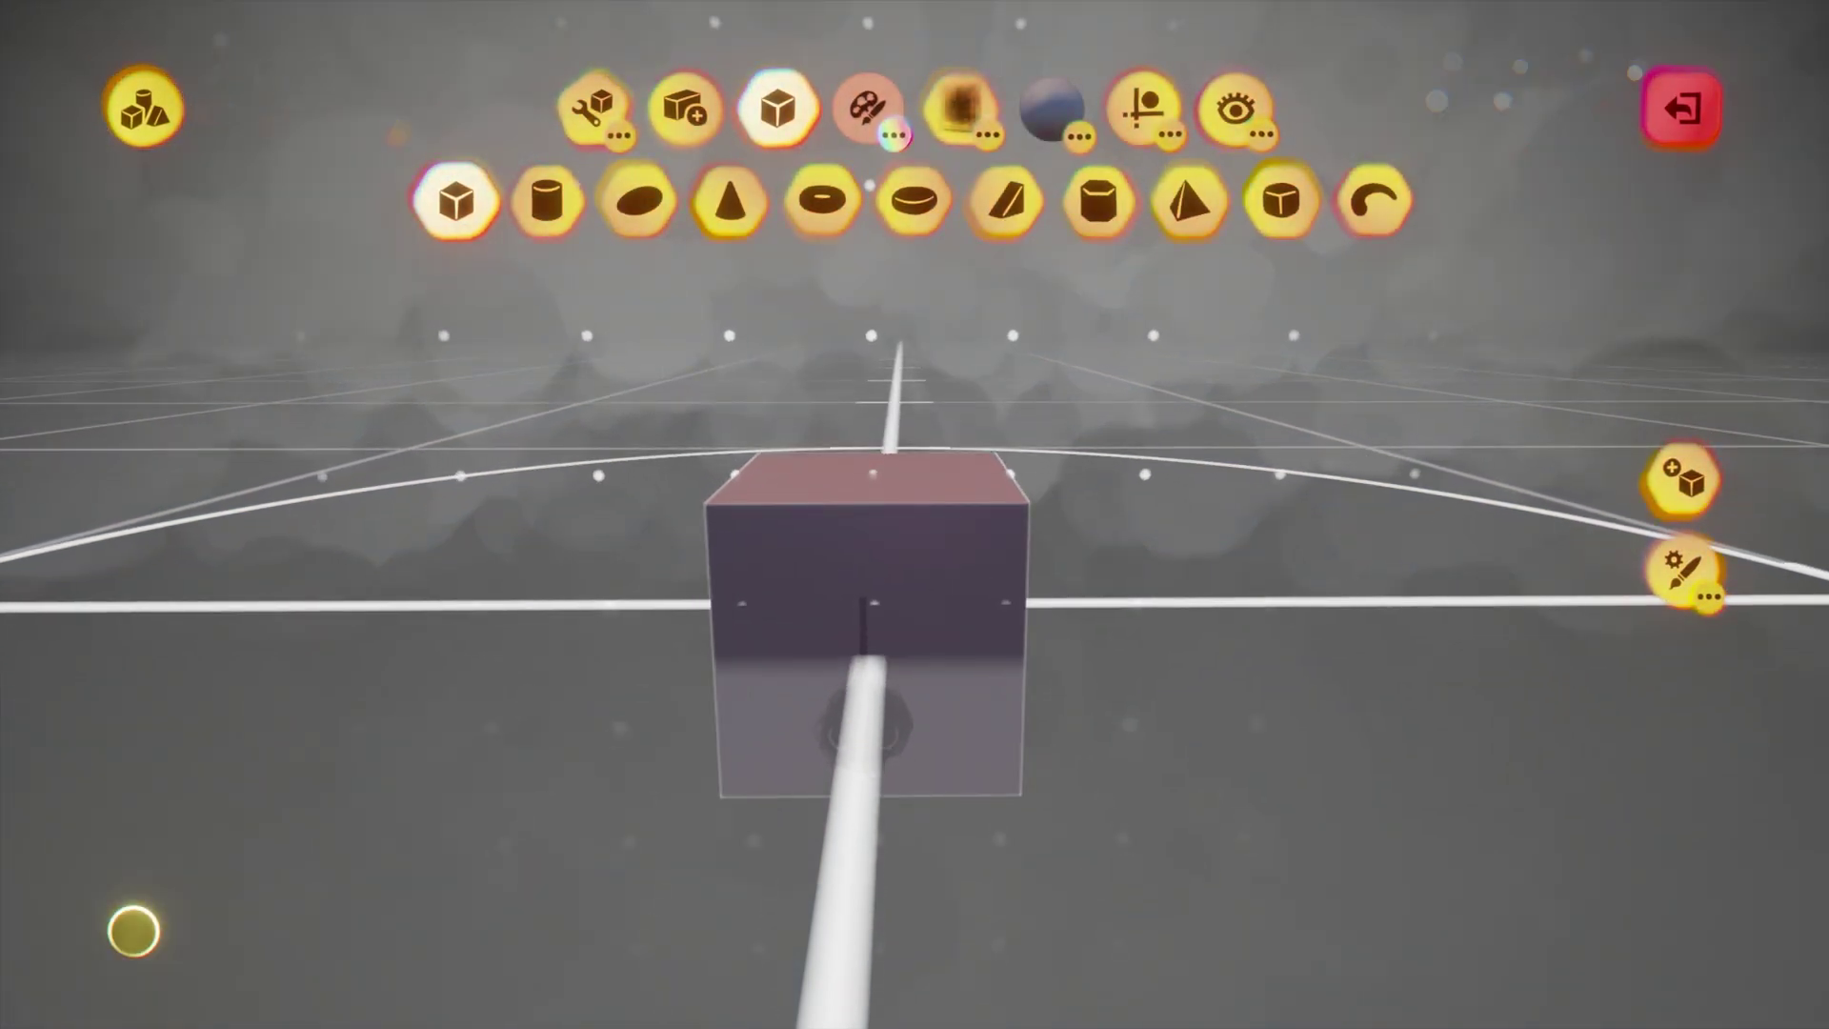
pyautogui.click(864, 603)
pyautogui.press('Escape')
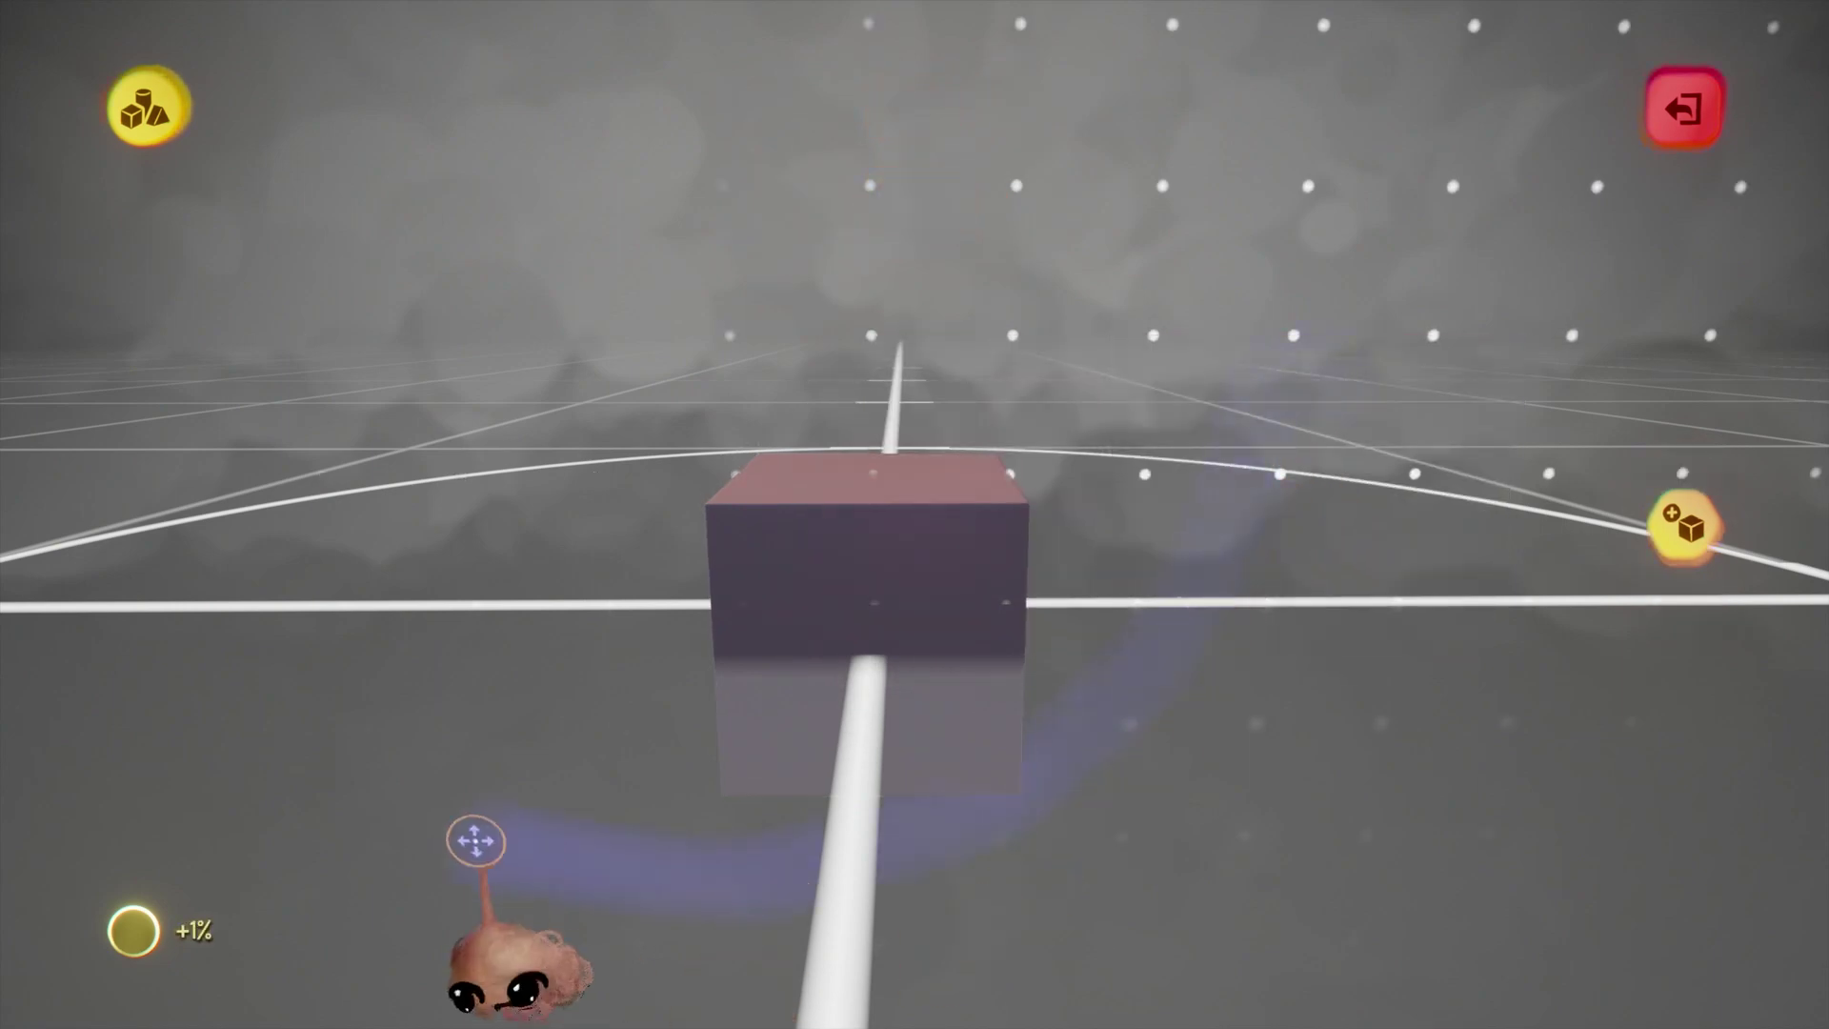
pyautogui.moveTo(159, 938)
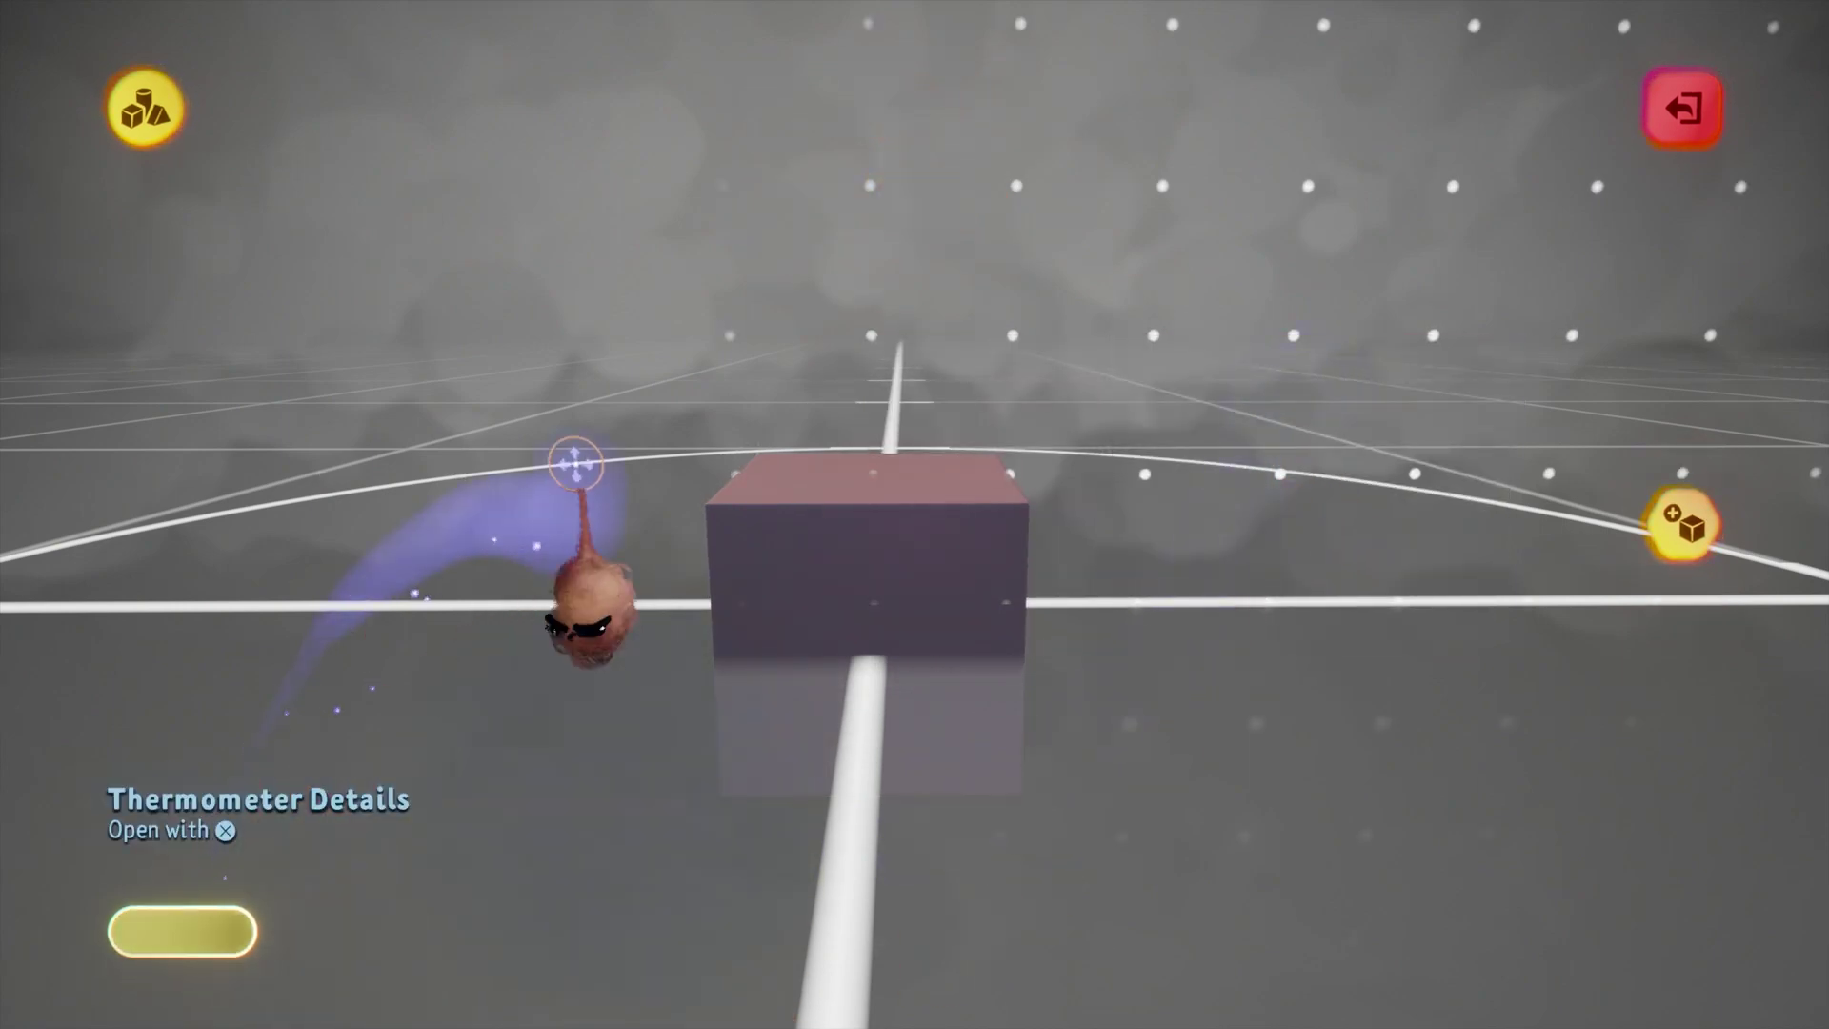
pyautogui.press('Escape')
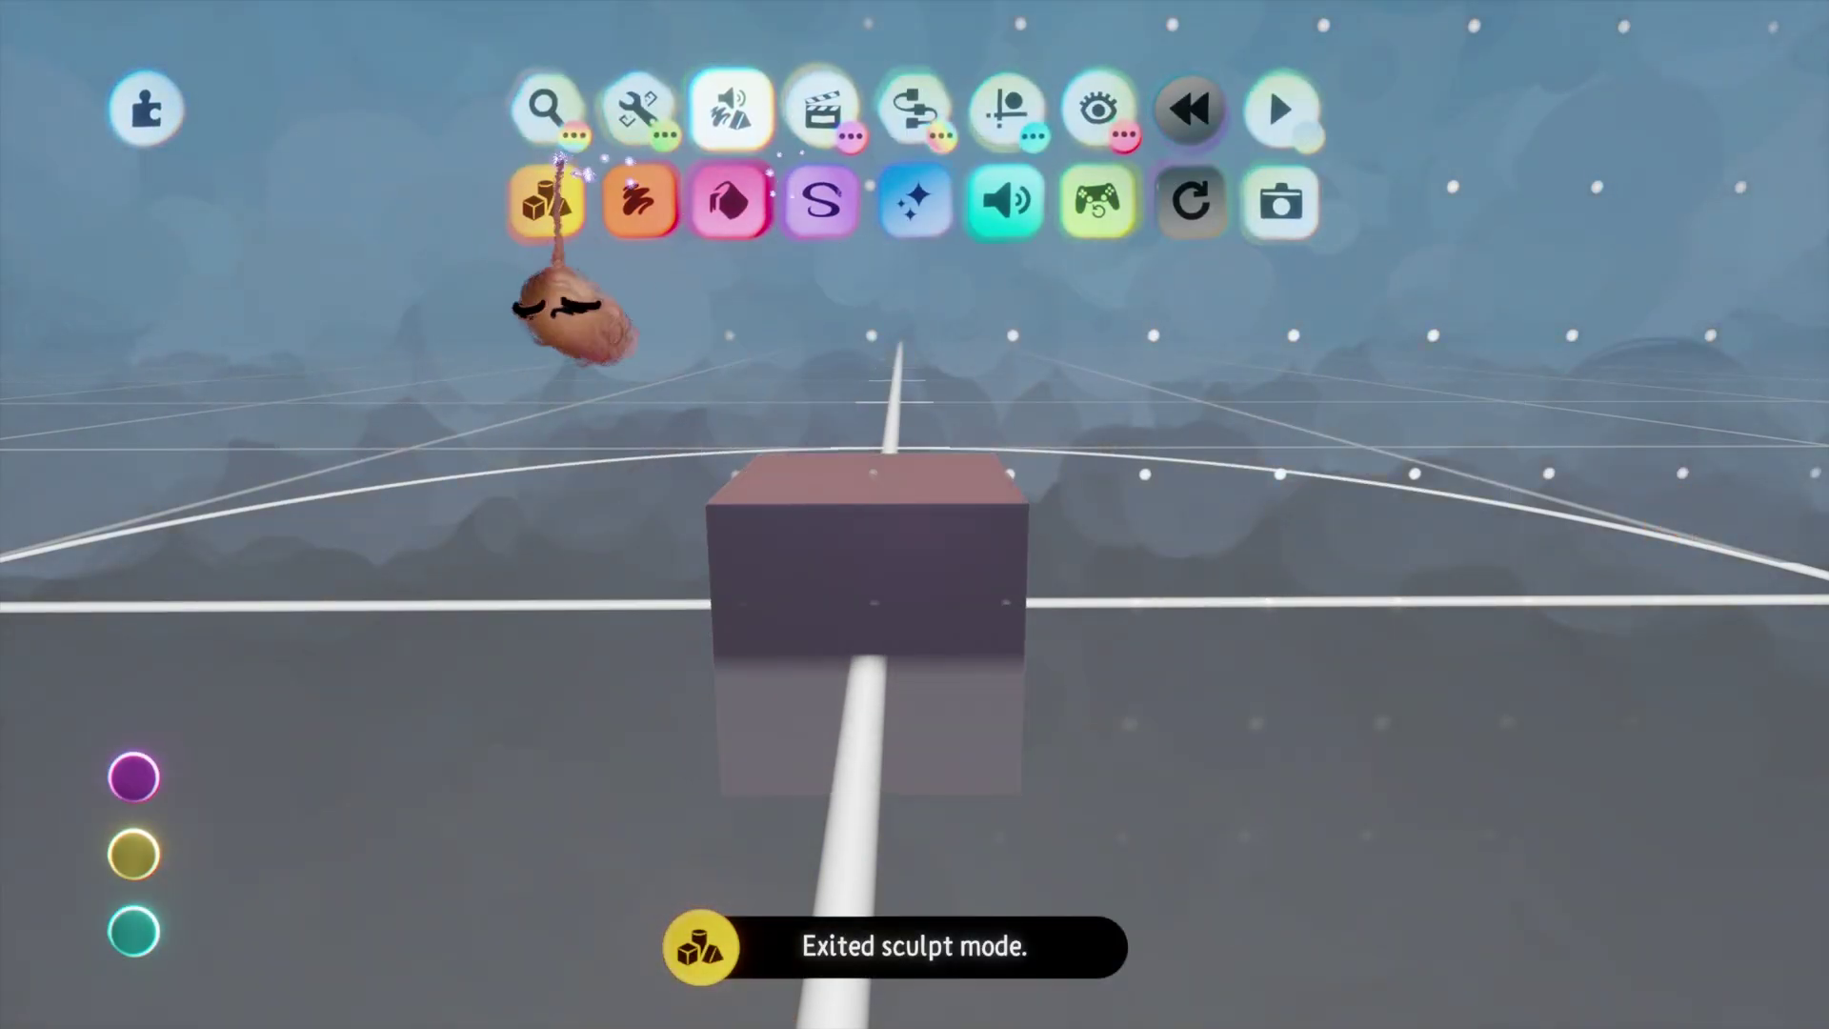
# Increase the cube's sculpture detail and check the graphics memory thermometer.
pyautogui.click(635, 107)
pyautogui.click(1324, 202)
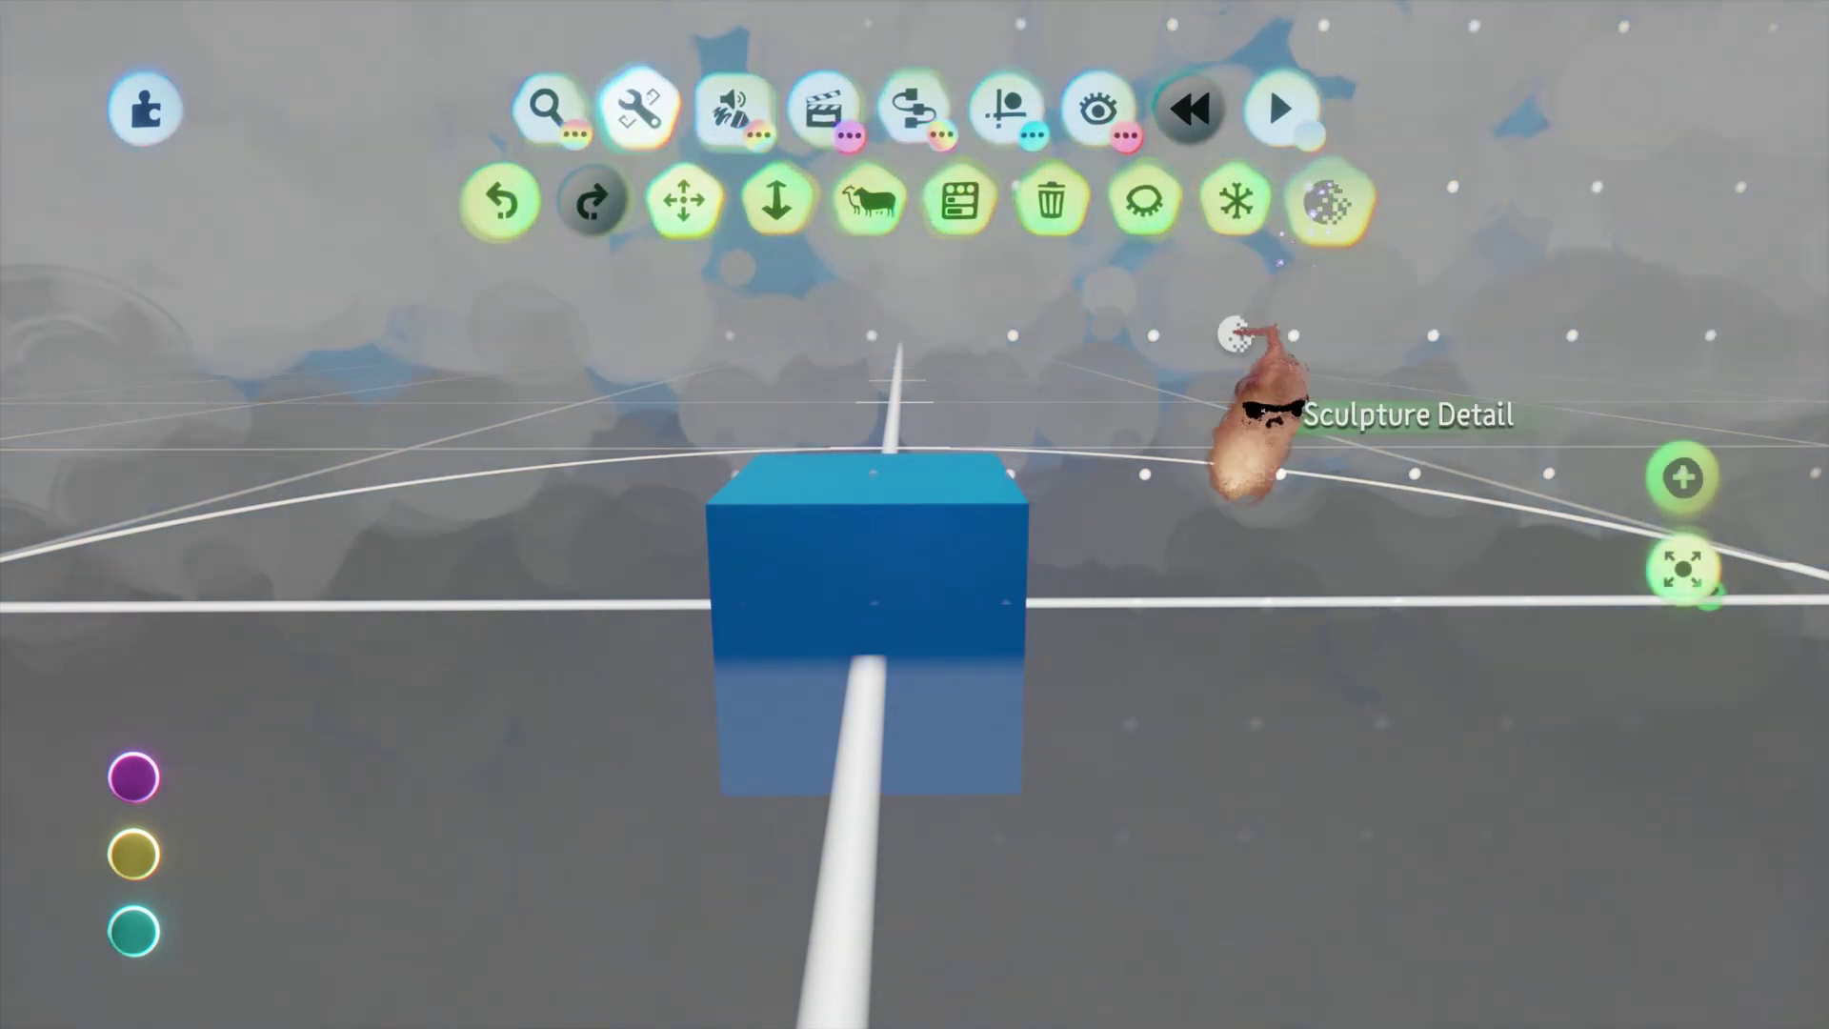
pyautogui.click(865, 658)
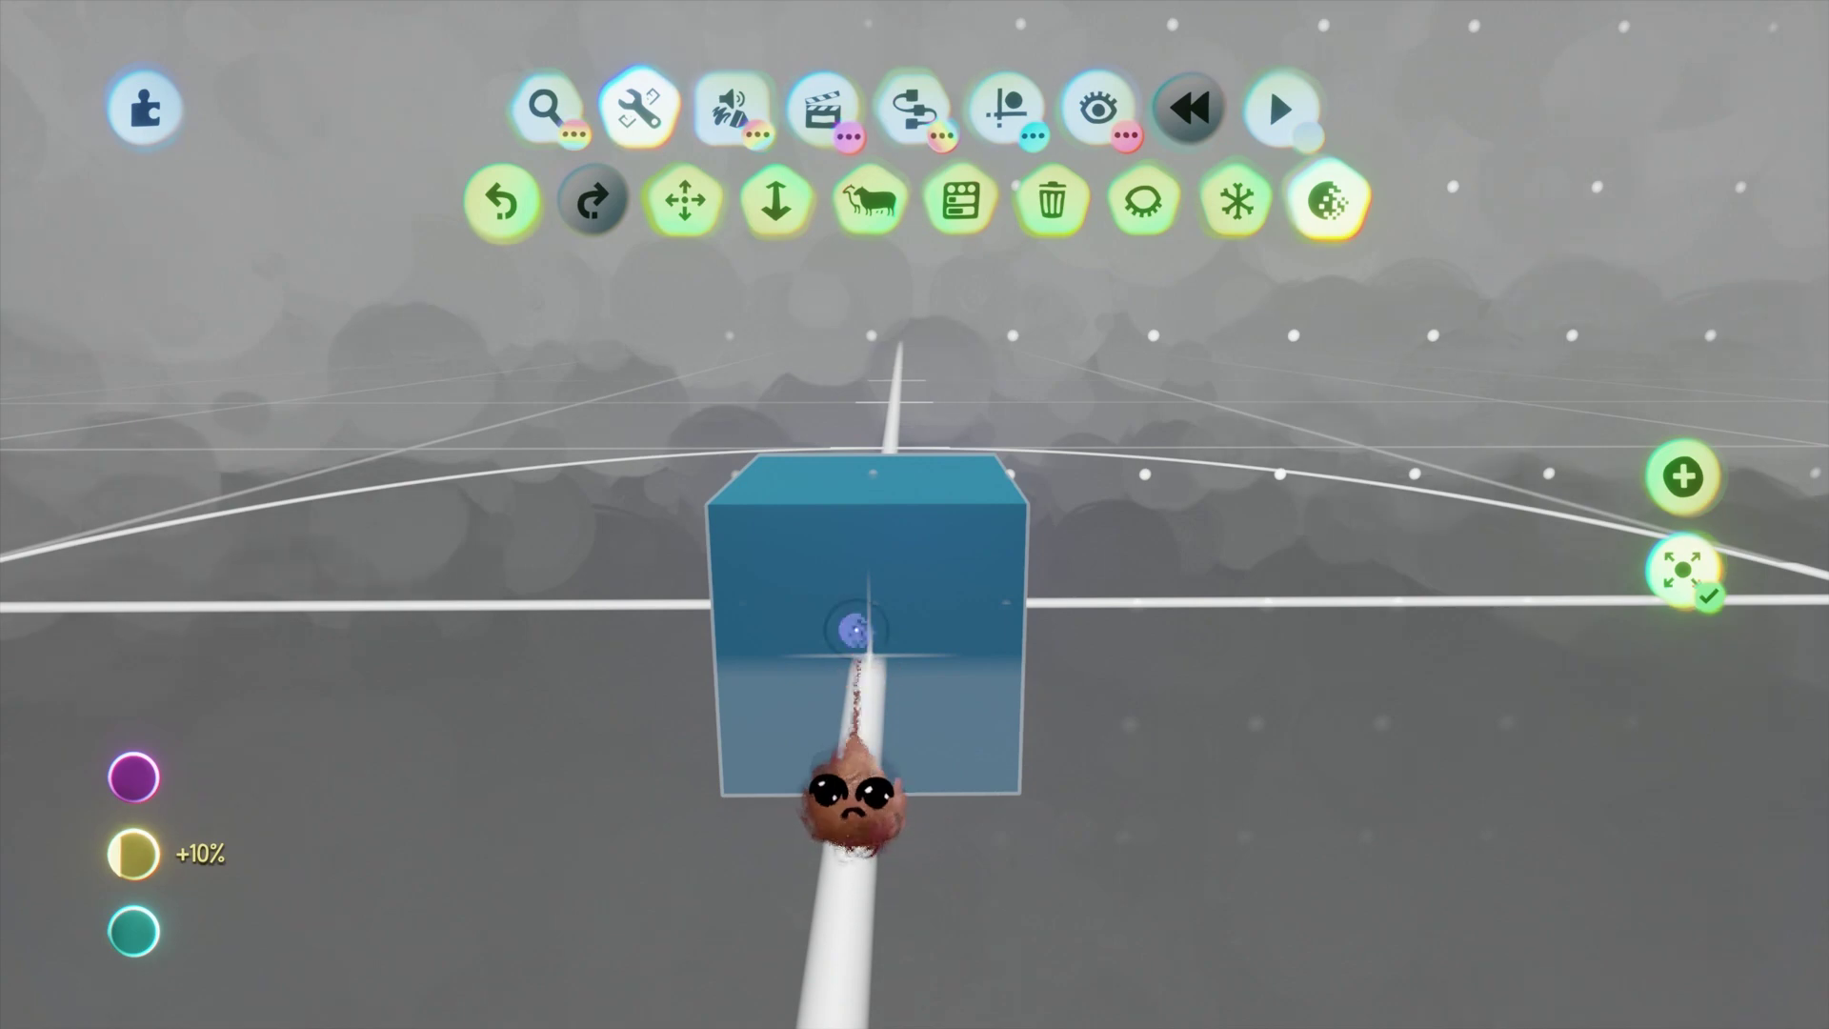
pyautogui.moveTo(172, 862)
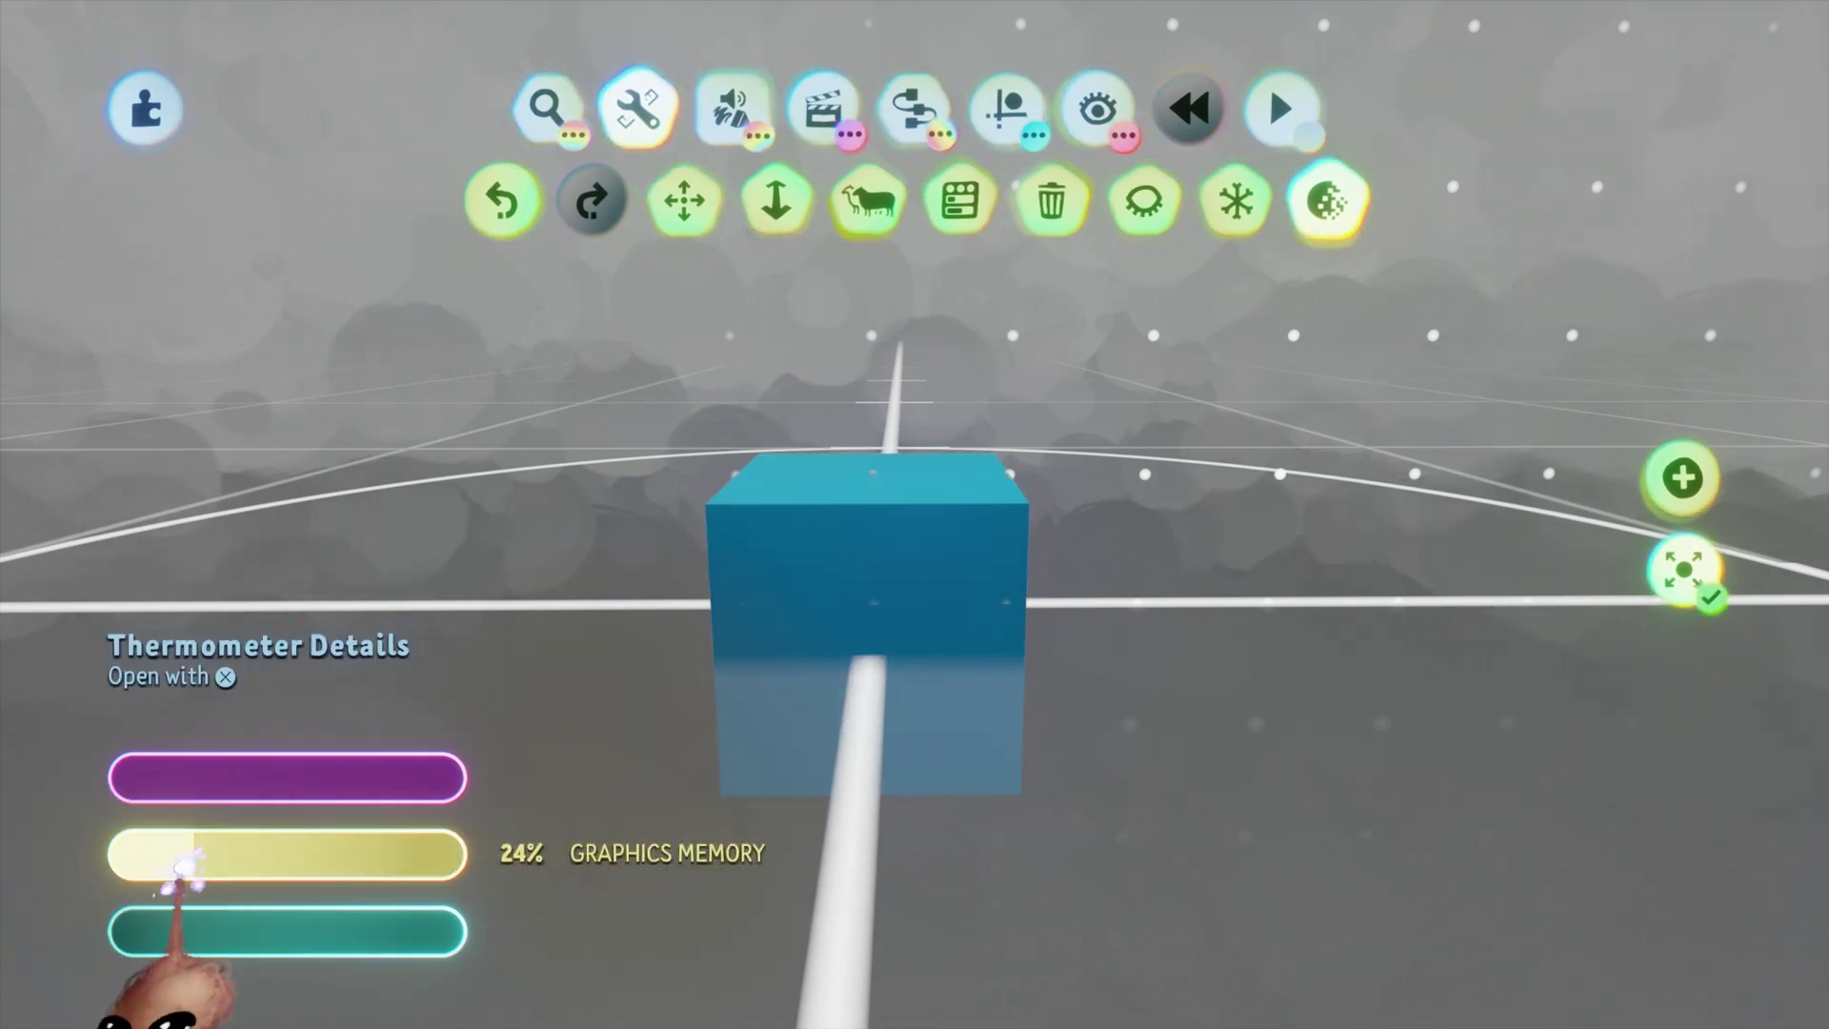
# Clone the cube sideways along the grid to make an evenly spaced row of four cubes.
pyautogui.click(684, 200)
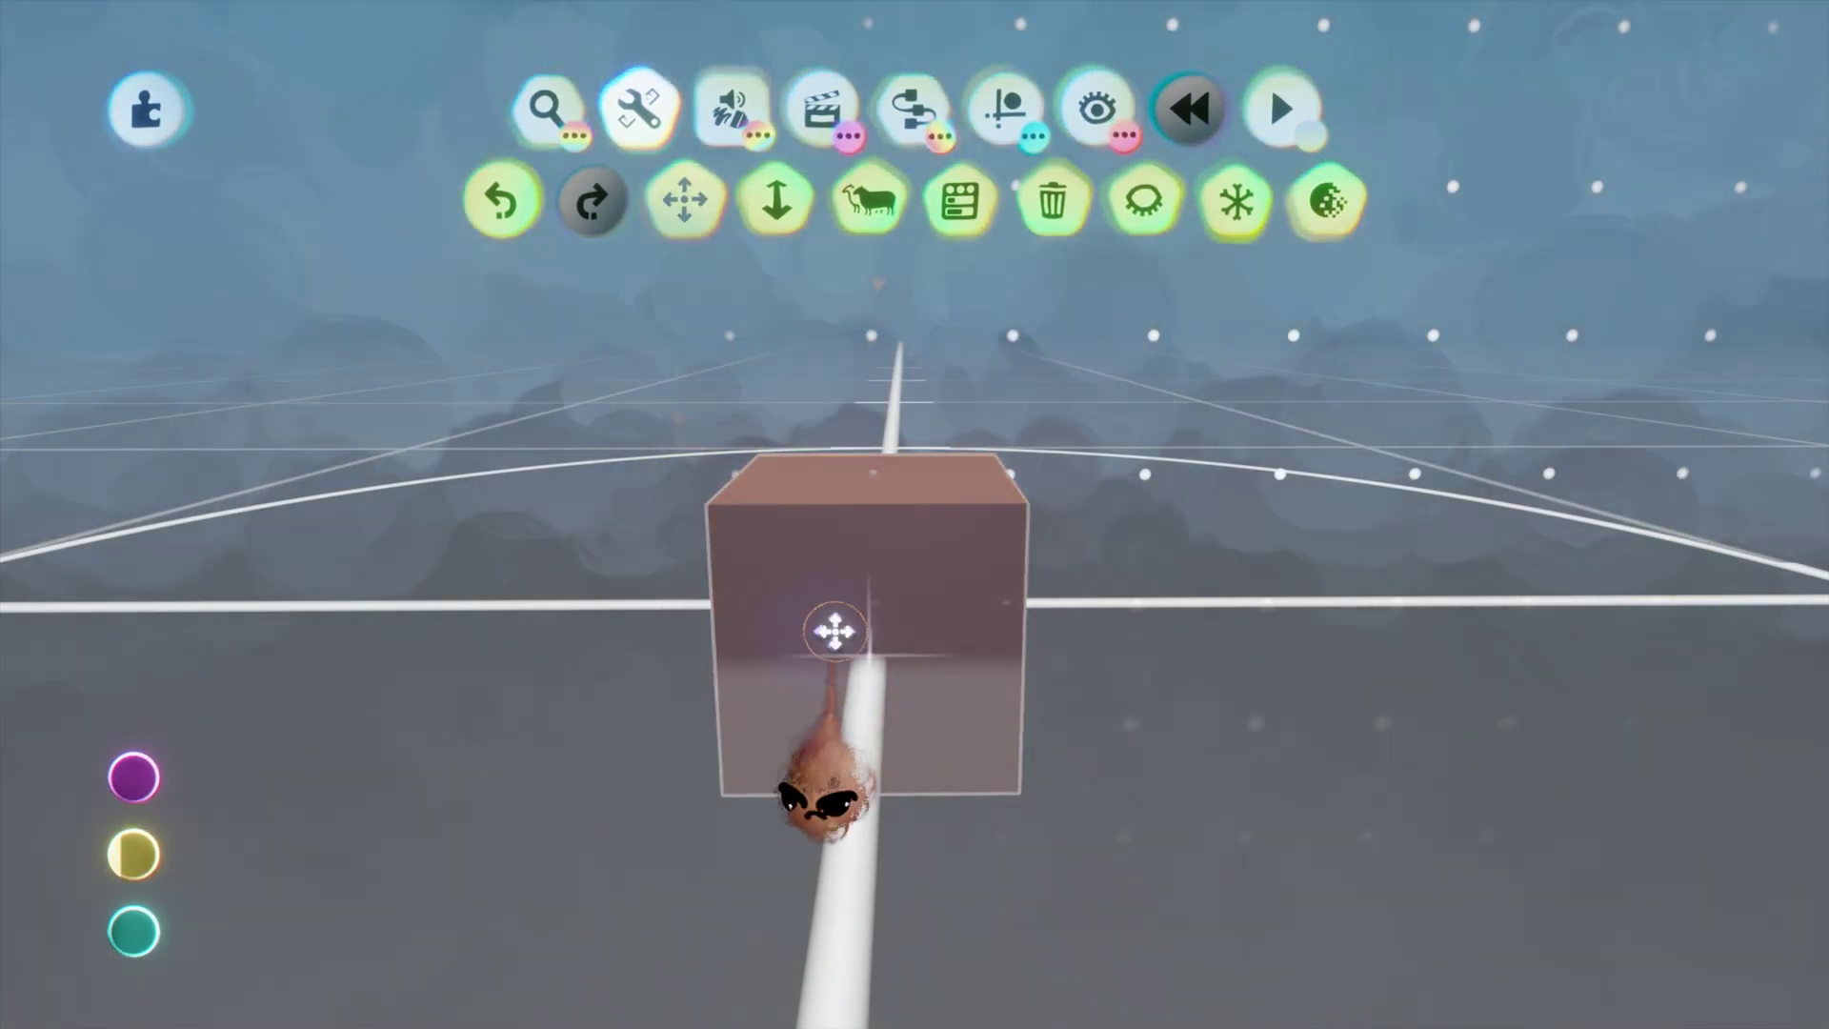
pyautogui.moveTo(863, 653); pyautogui.dragTo(947, 655)
pyautogui.hotkey('ctrl', 'd')
pyautogui.hotkey('ctrl', 'd')
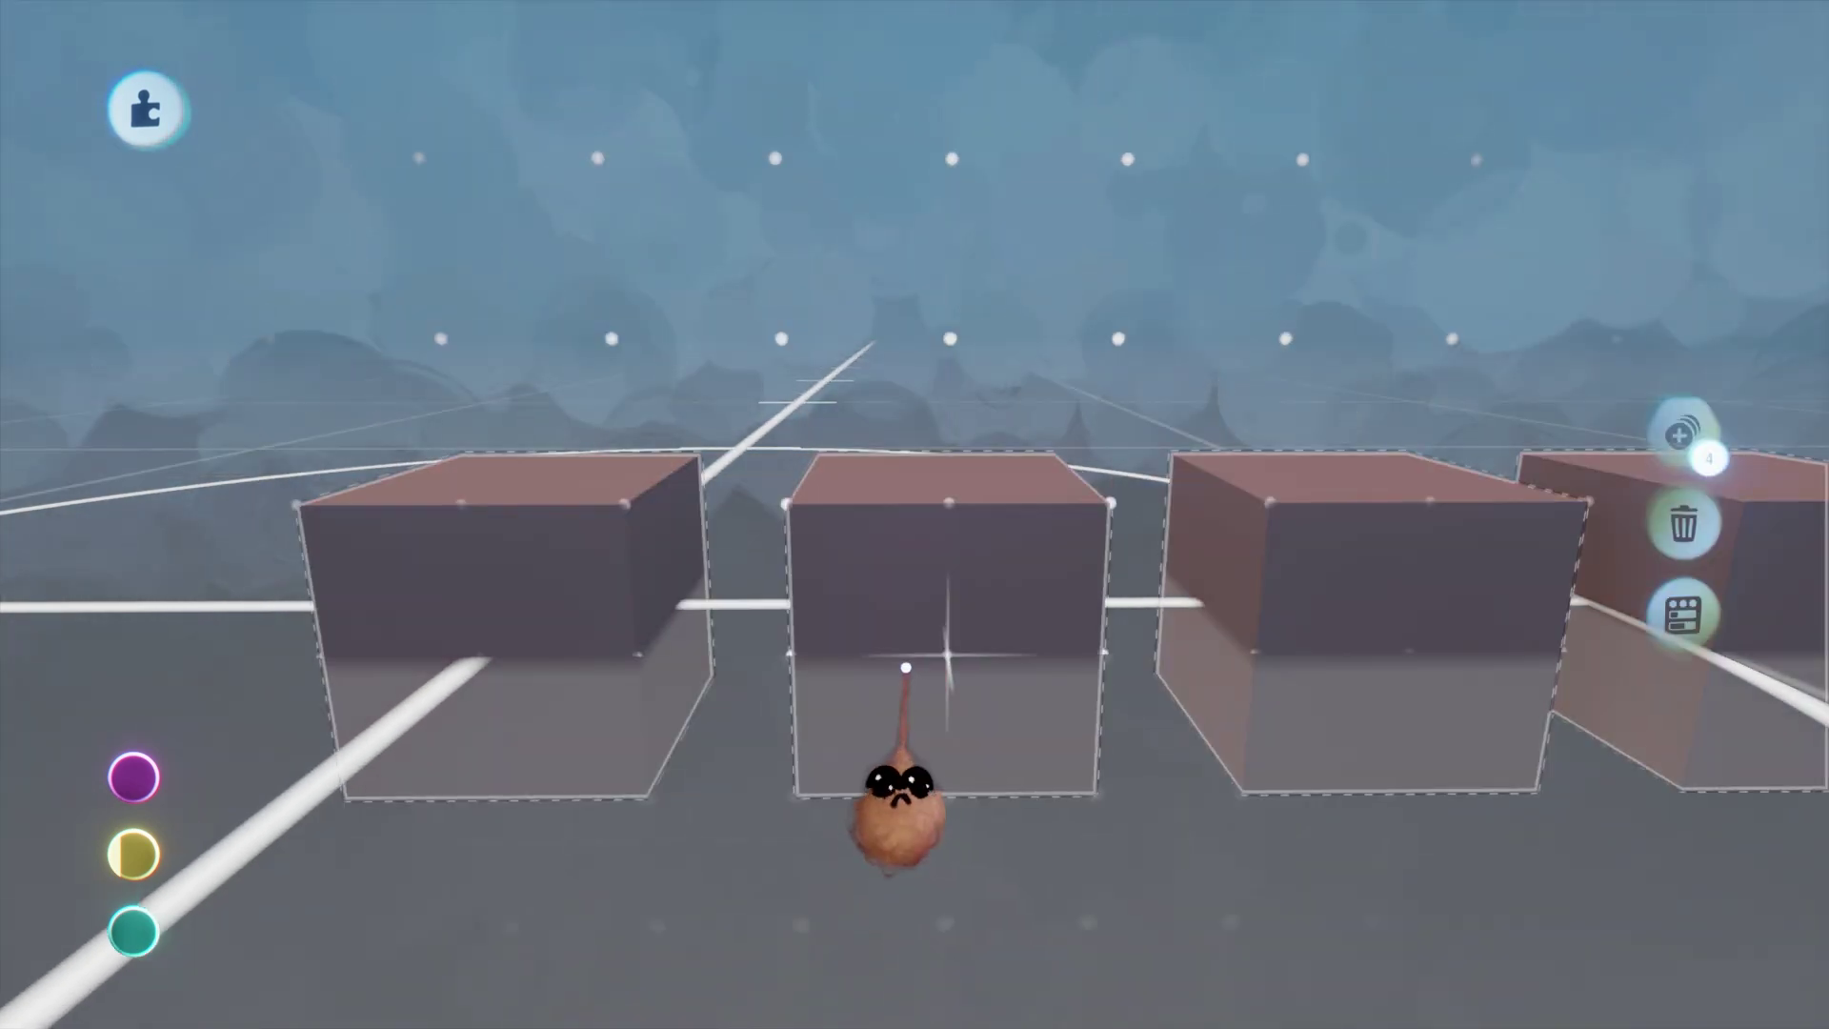
pyautogui.scroll(-5, 895, 642)
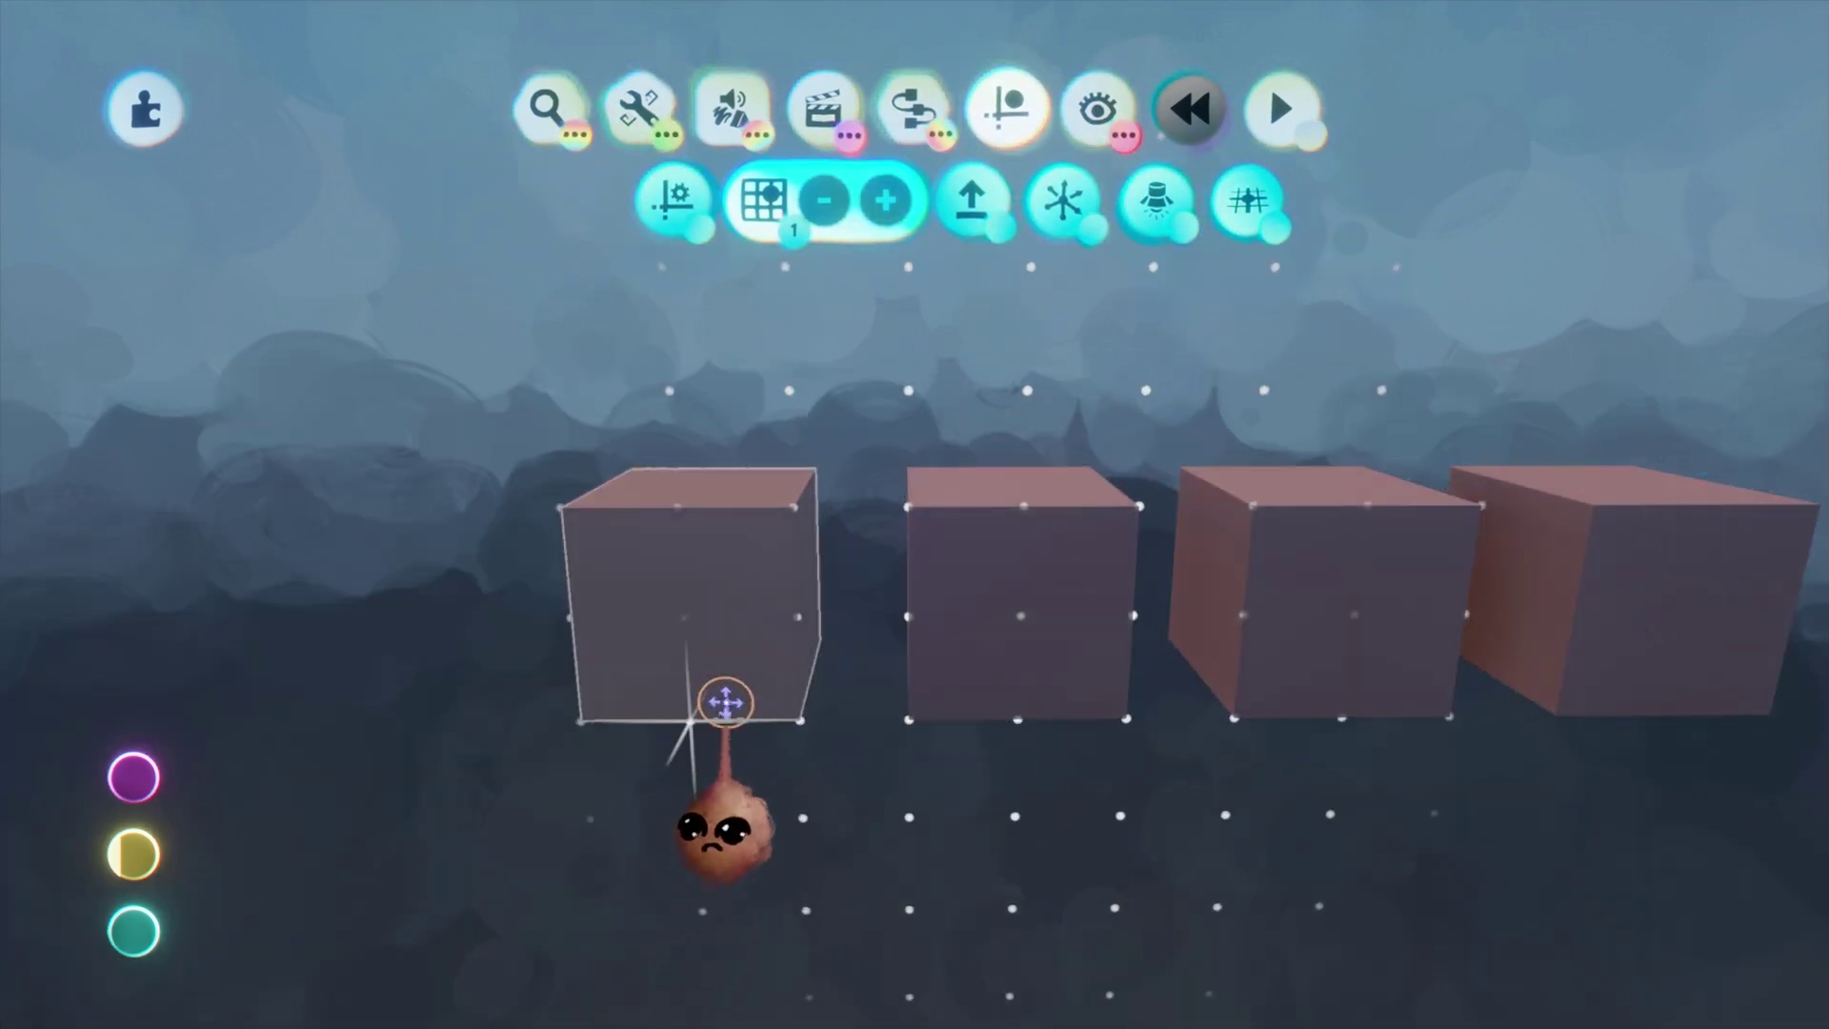
# Enter sculpt mode on the second cube and paint its lower half white with a cube-shaped spray.
pyautogui.press('Escape')
pyautogui.scroll(5, 882, 676)
pyautogui.scroll(-5, 853, 658)
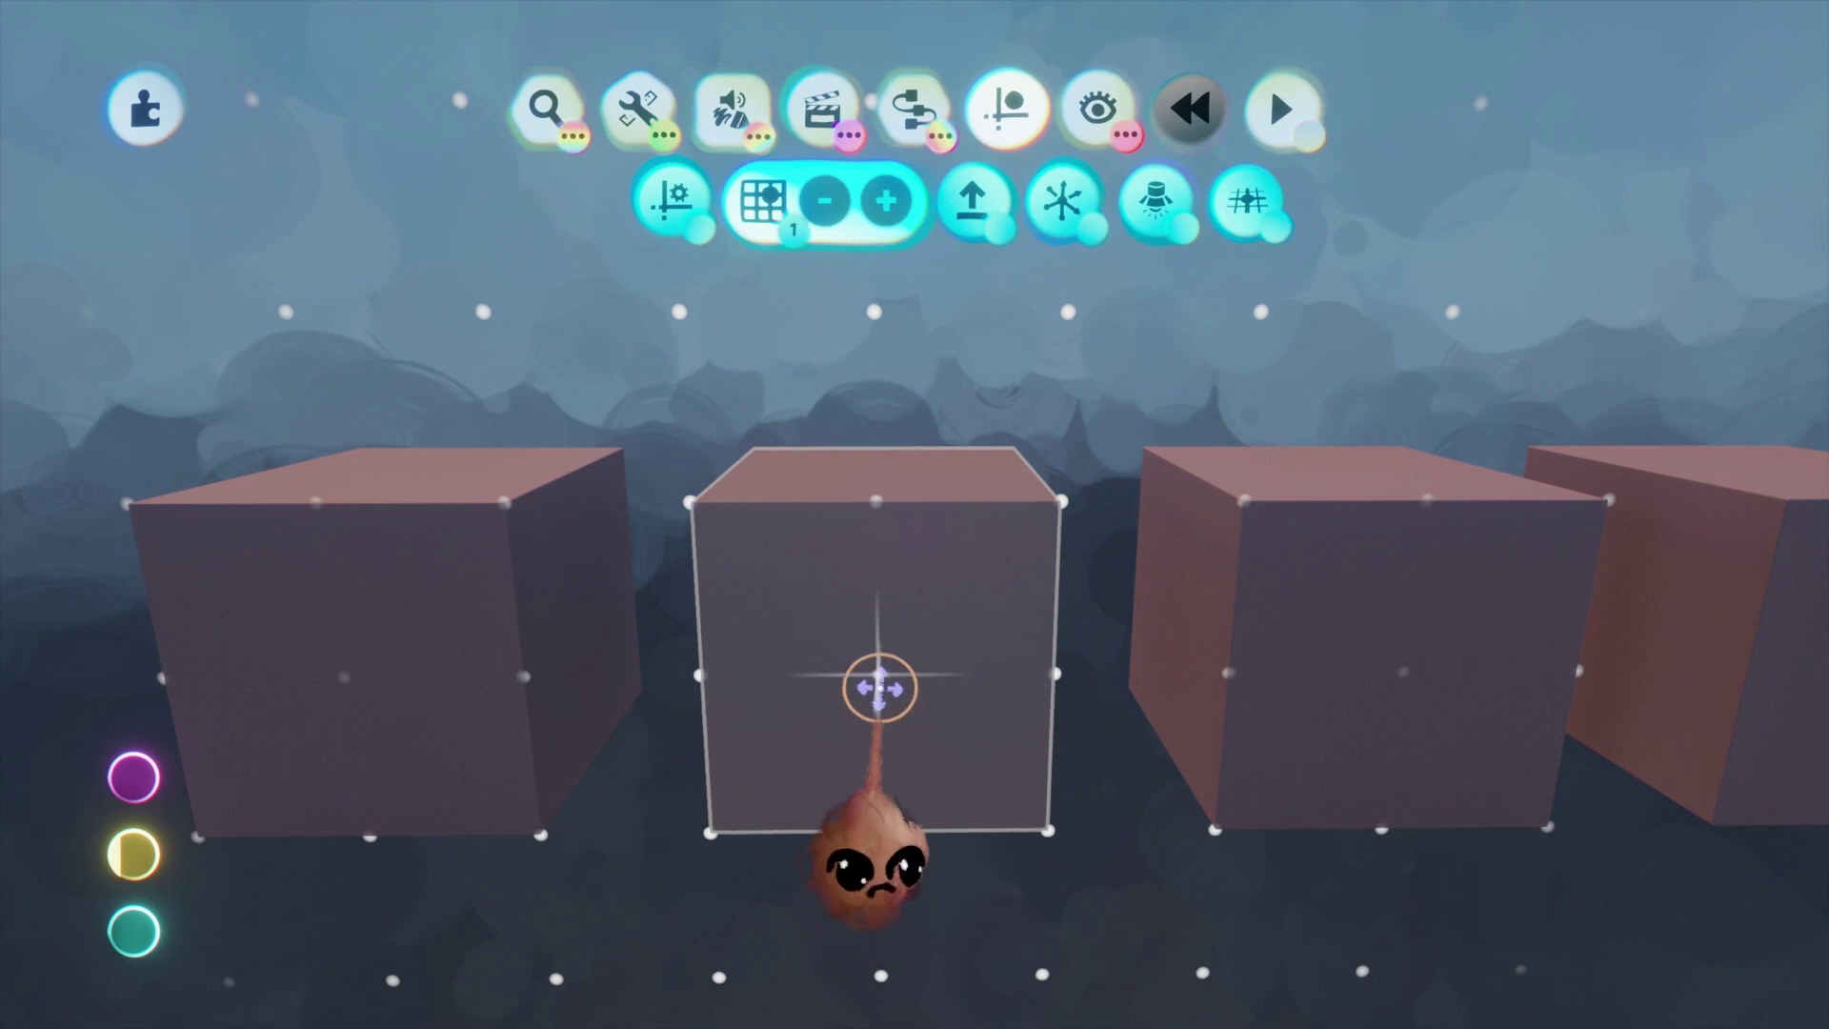
pyautogui.doubleClick(878, 686)
pyautogui.click(871, 103)
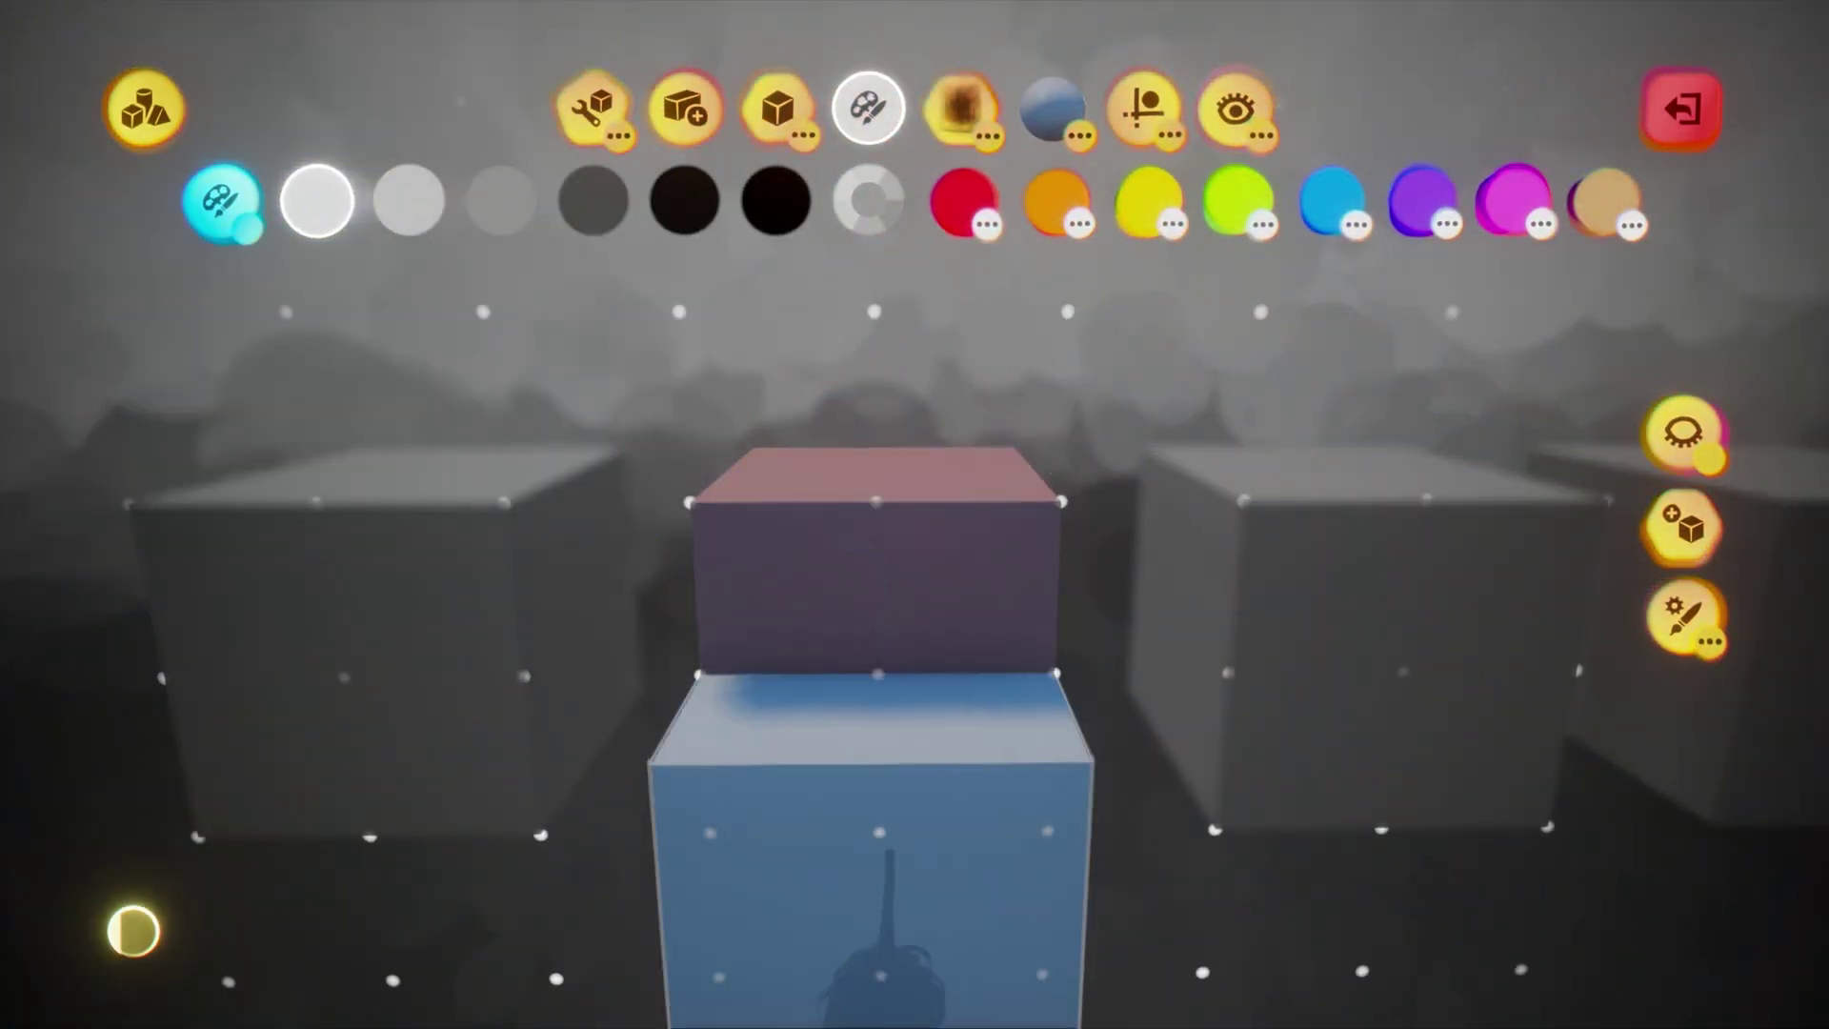
pyautogui.click(589, 106)
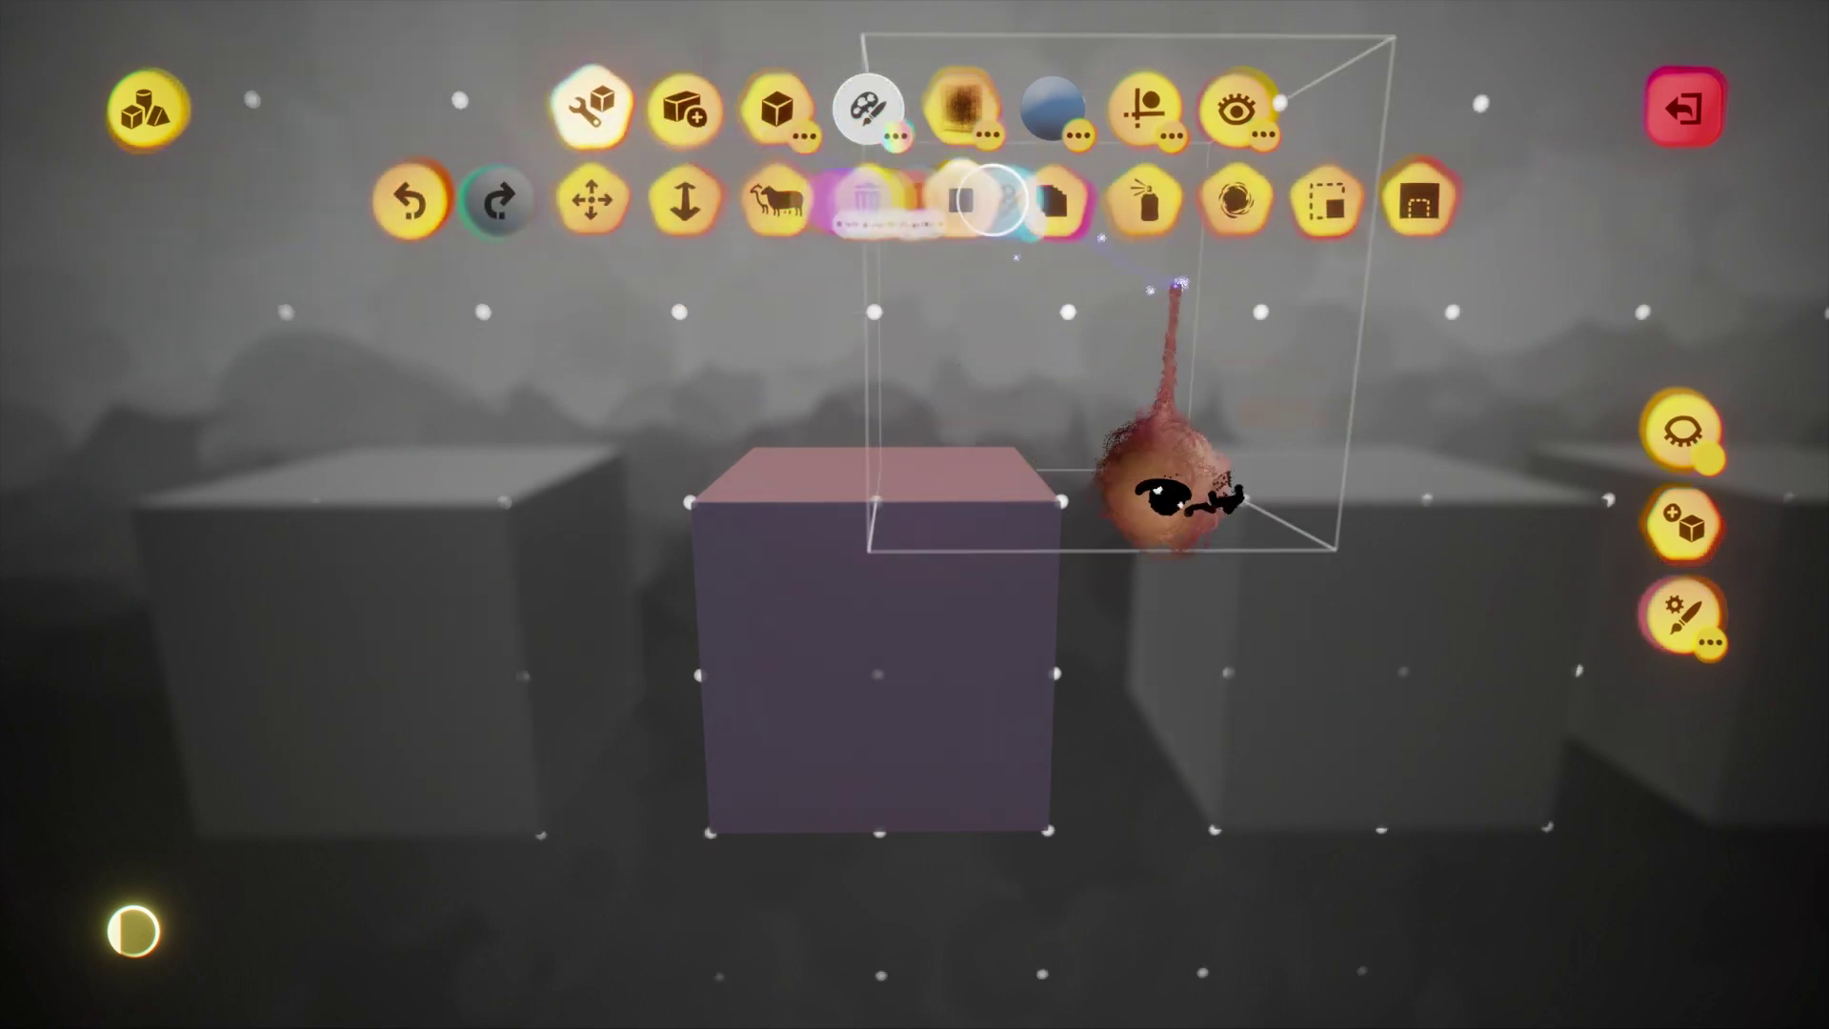
pyautogui.click(1150, 195)
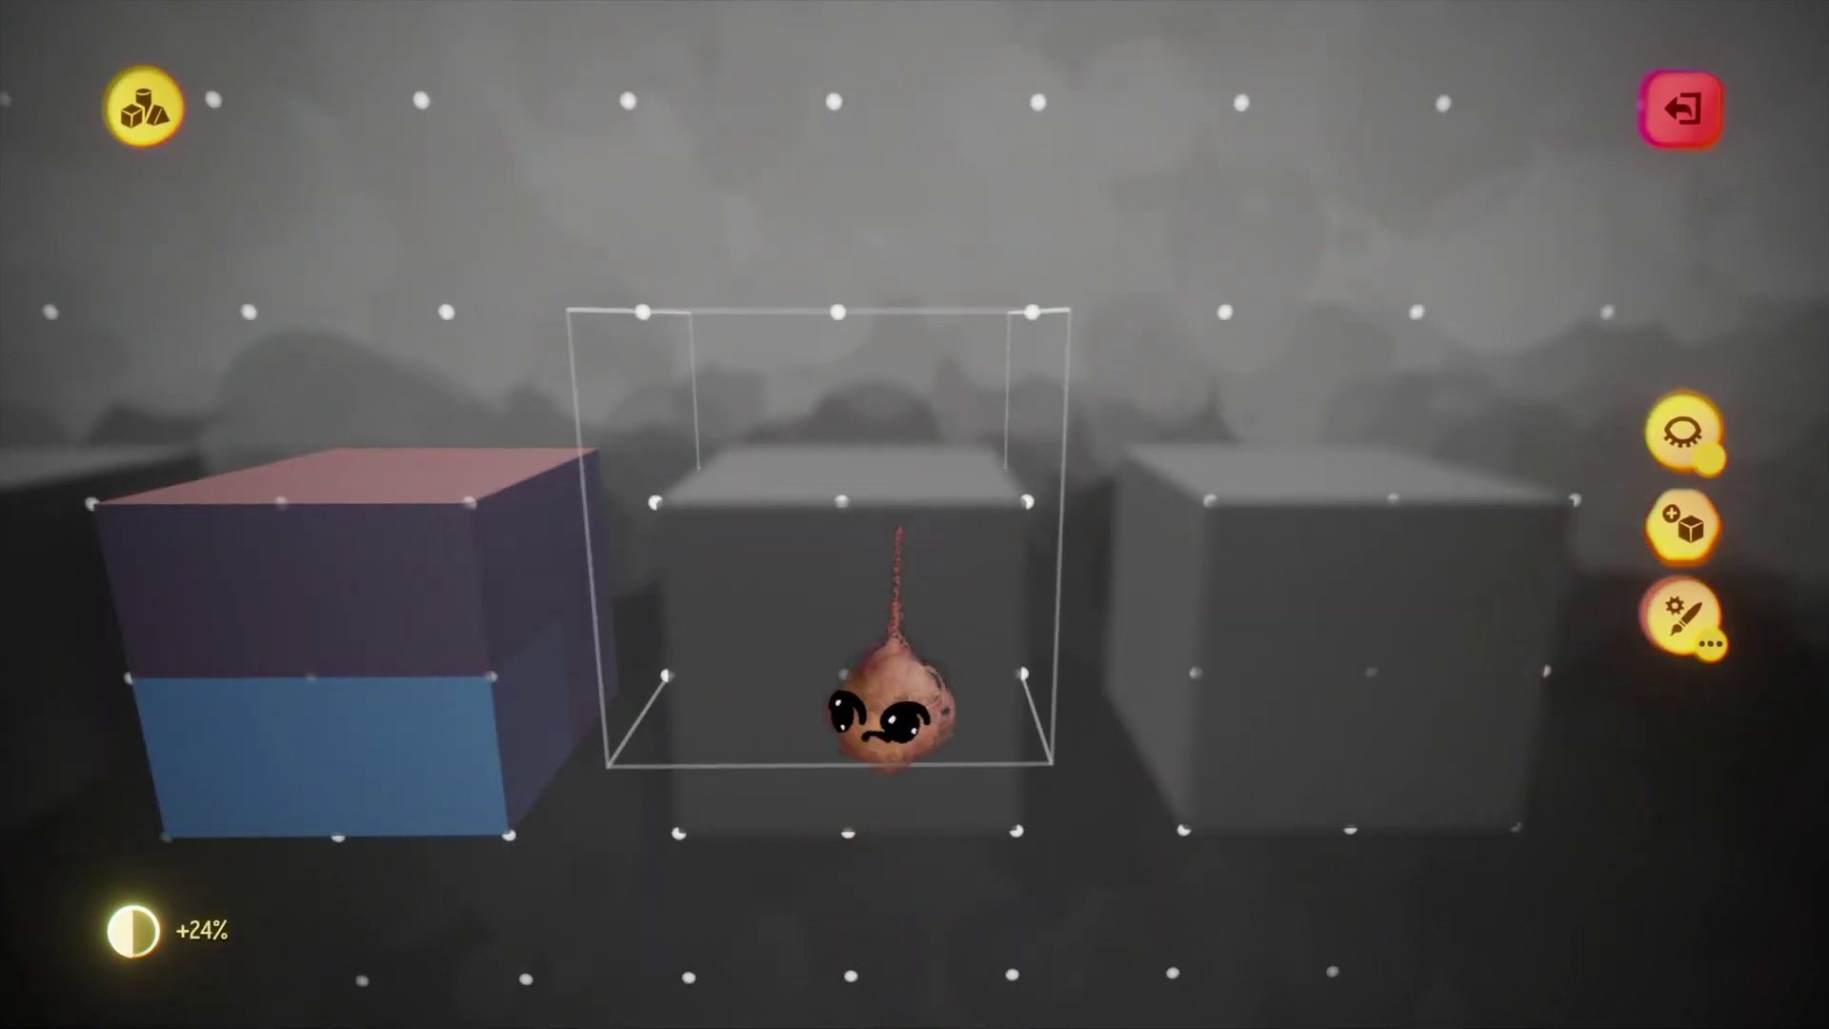
# Paint the third cube's upper front half and the fourth cube's right half white, exit sculpt mode, and check the graphics memory.
pyautogui.click(876, 579)
pyautogui.click(892, 596)
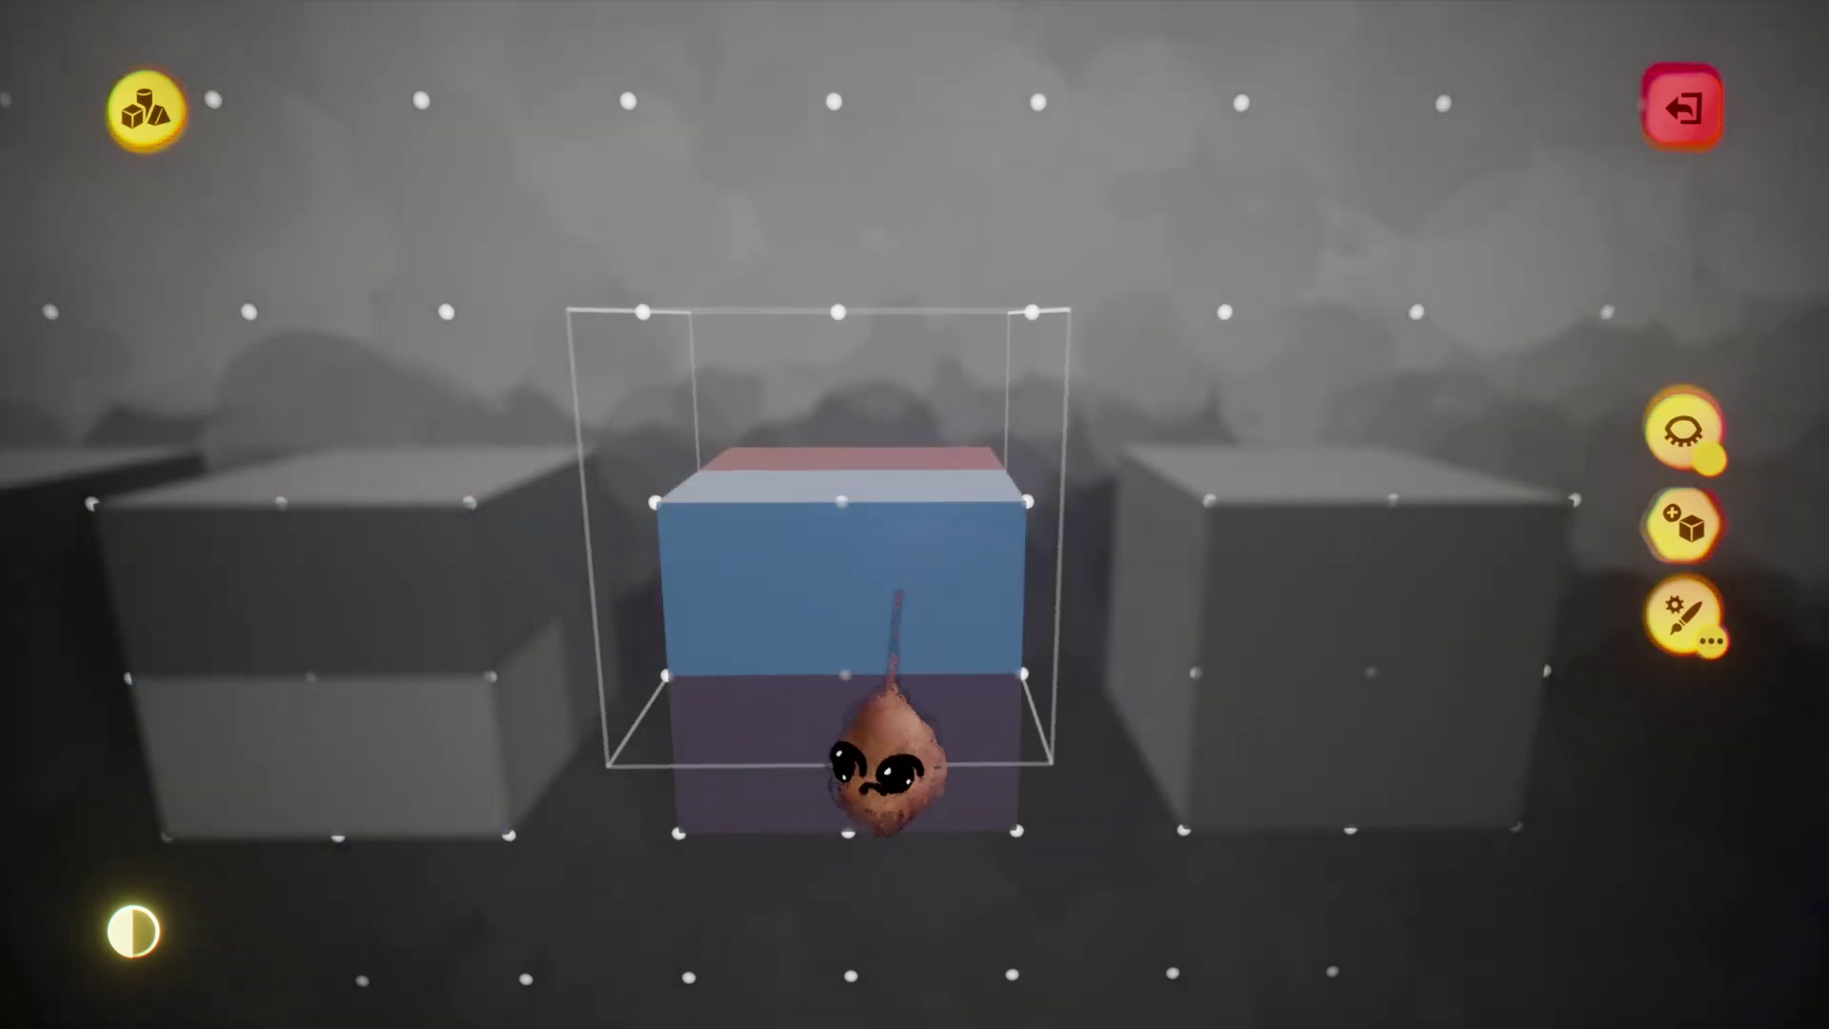
pyautogui.click(784, 655)
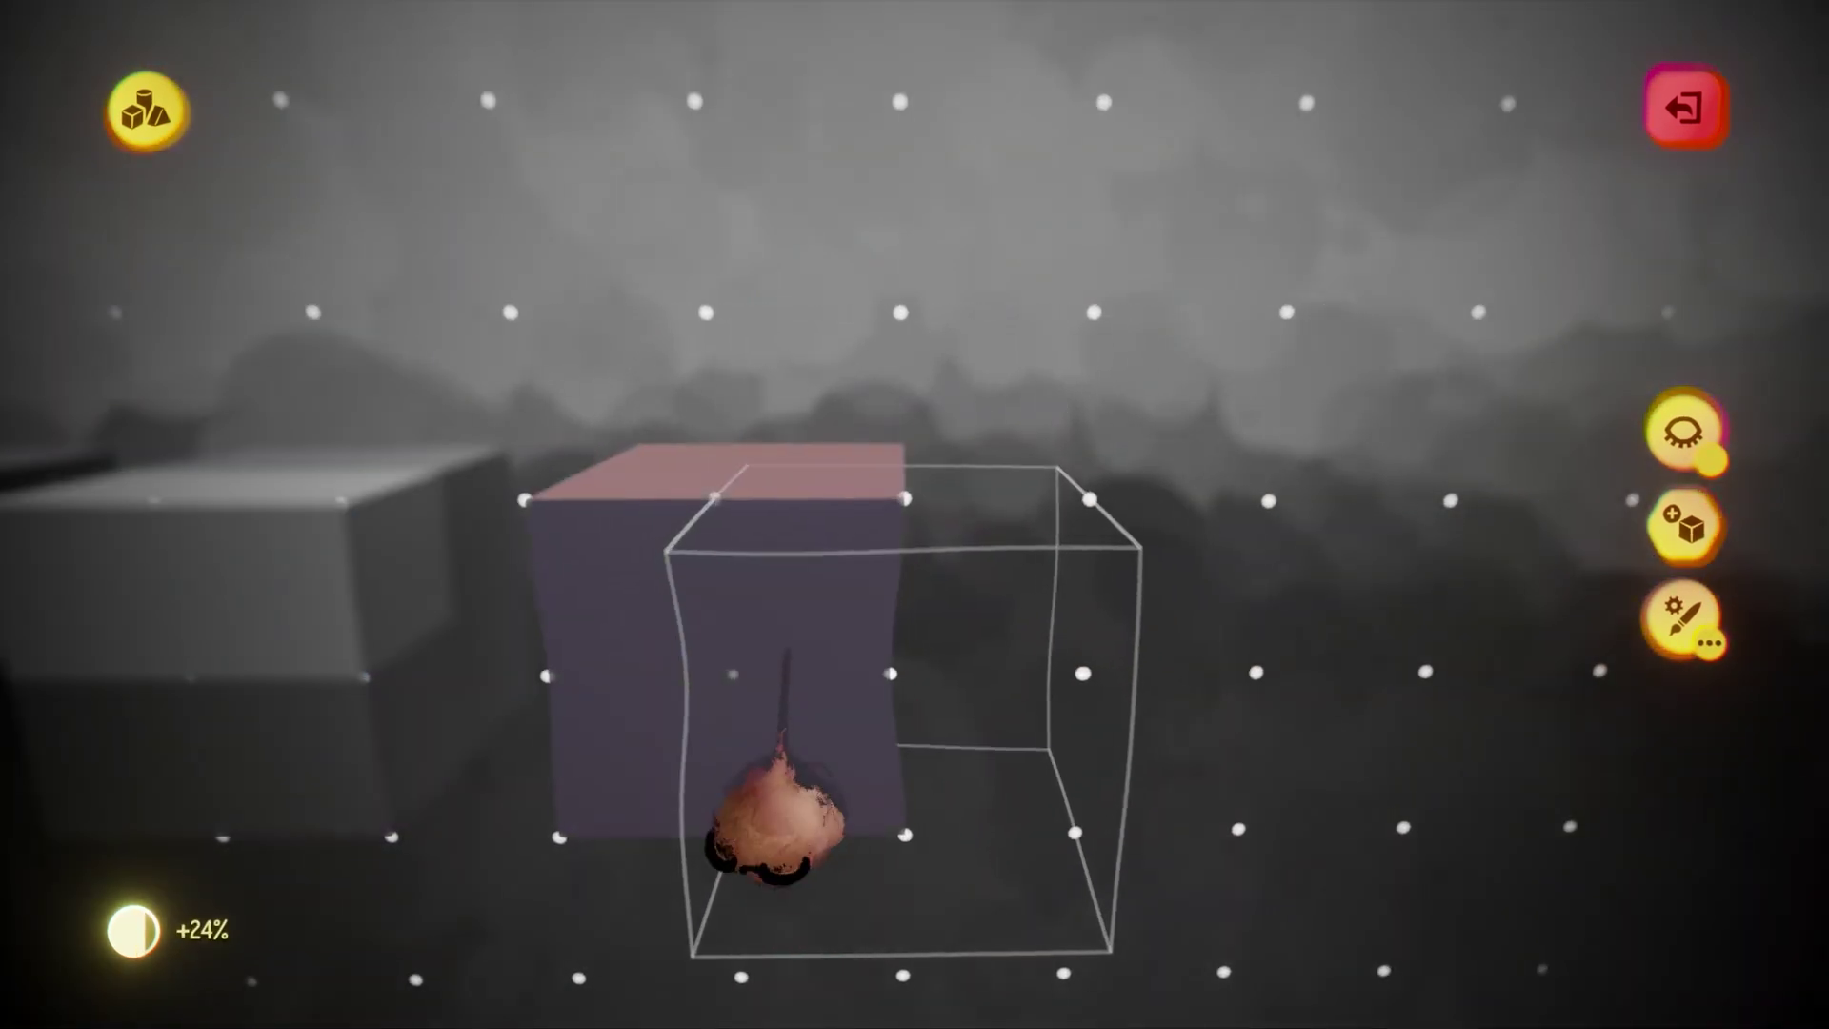
pyautogui.click(866, 666)
pyautogui.press('Escape')
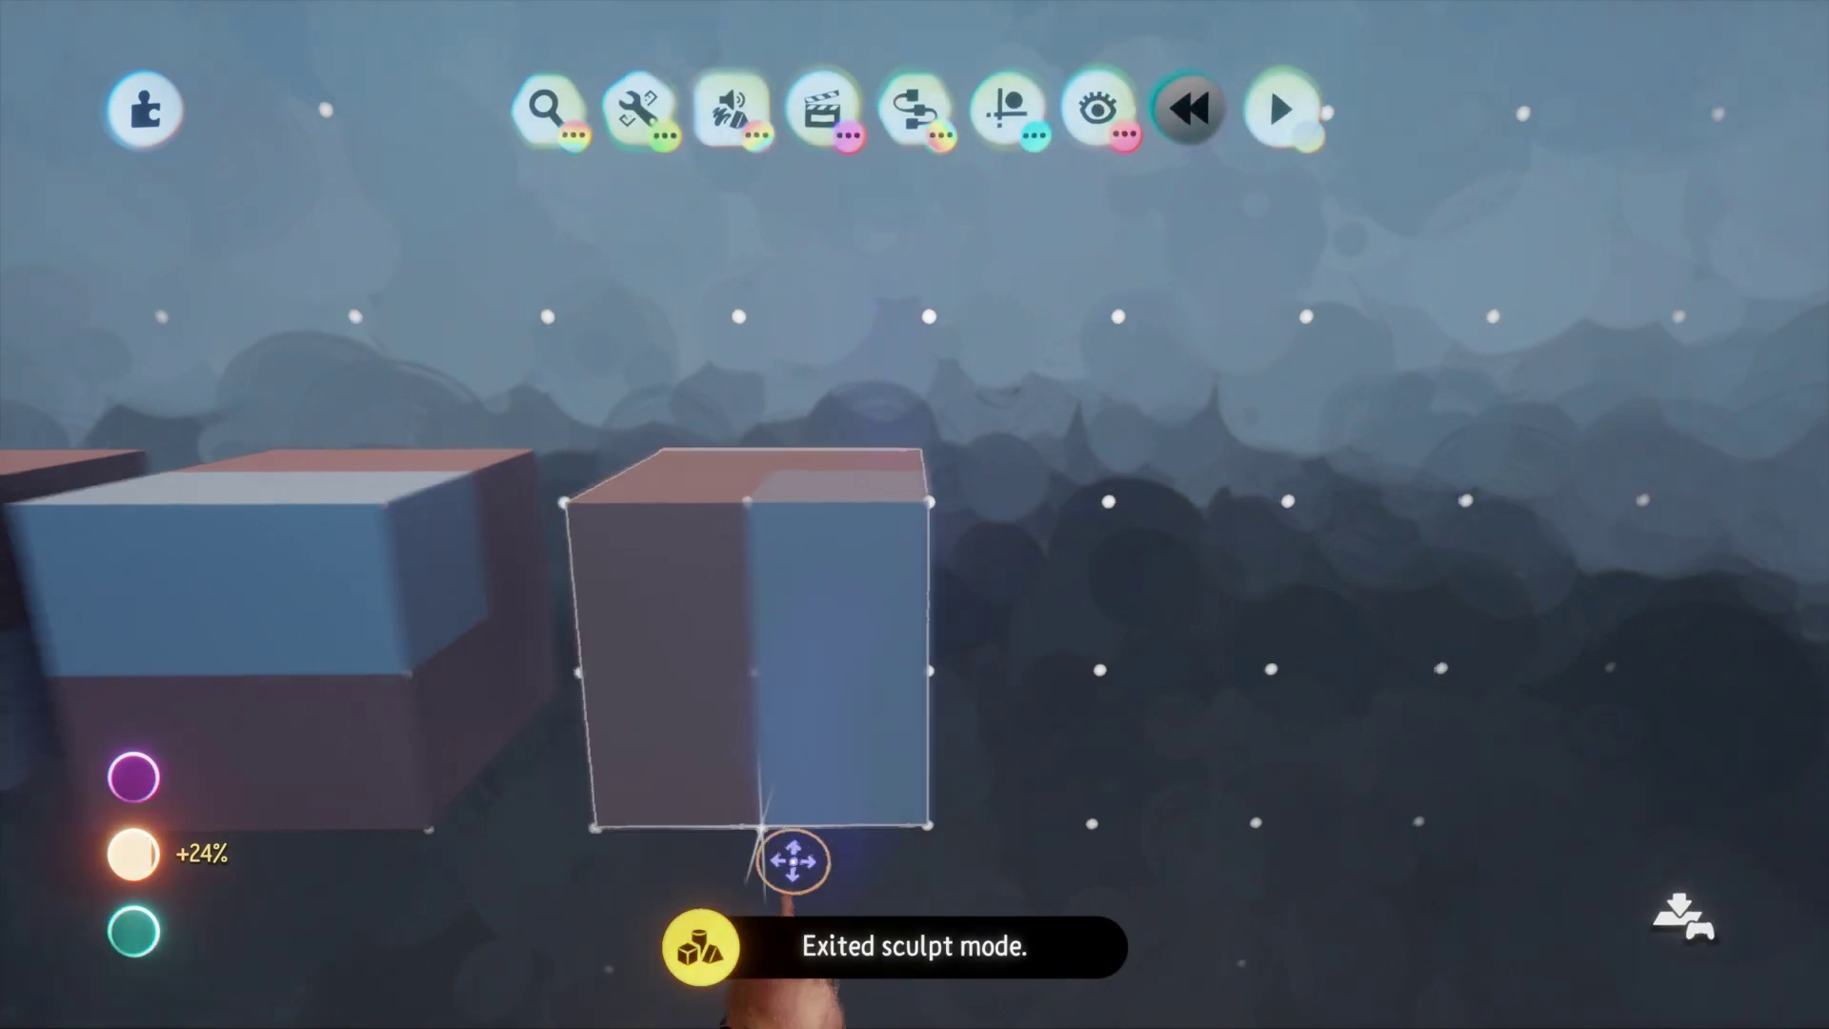
pyautogui.moveTo(99, 865)
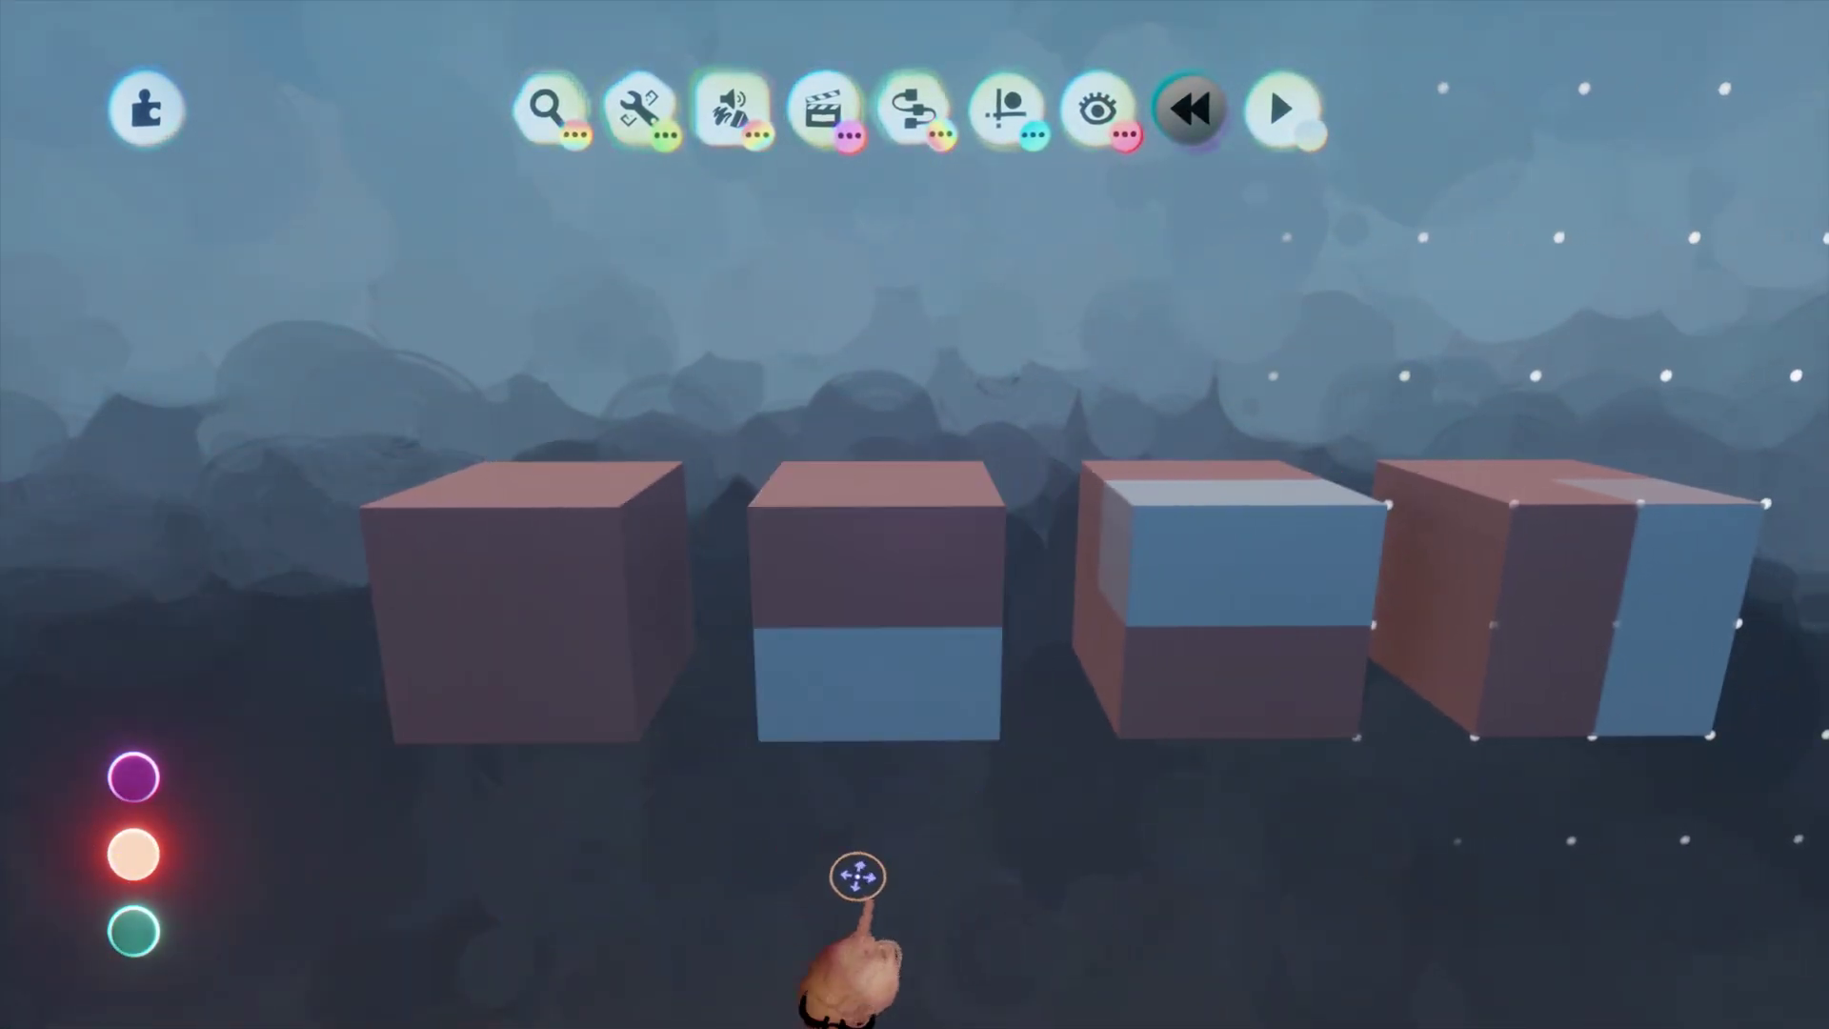
# Lower the sculpture detail of the second, third and fourth cubes, and check the graphics memory thermometer.
pyautogui.moveTo(906, 563); pyautogui.dragTo(1394, 373, button='middle')
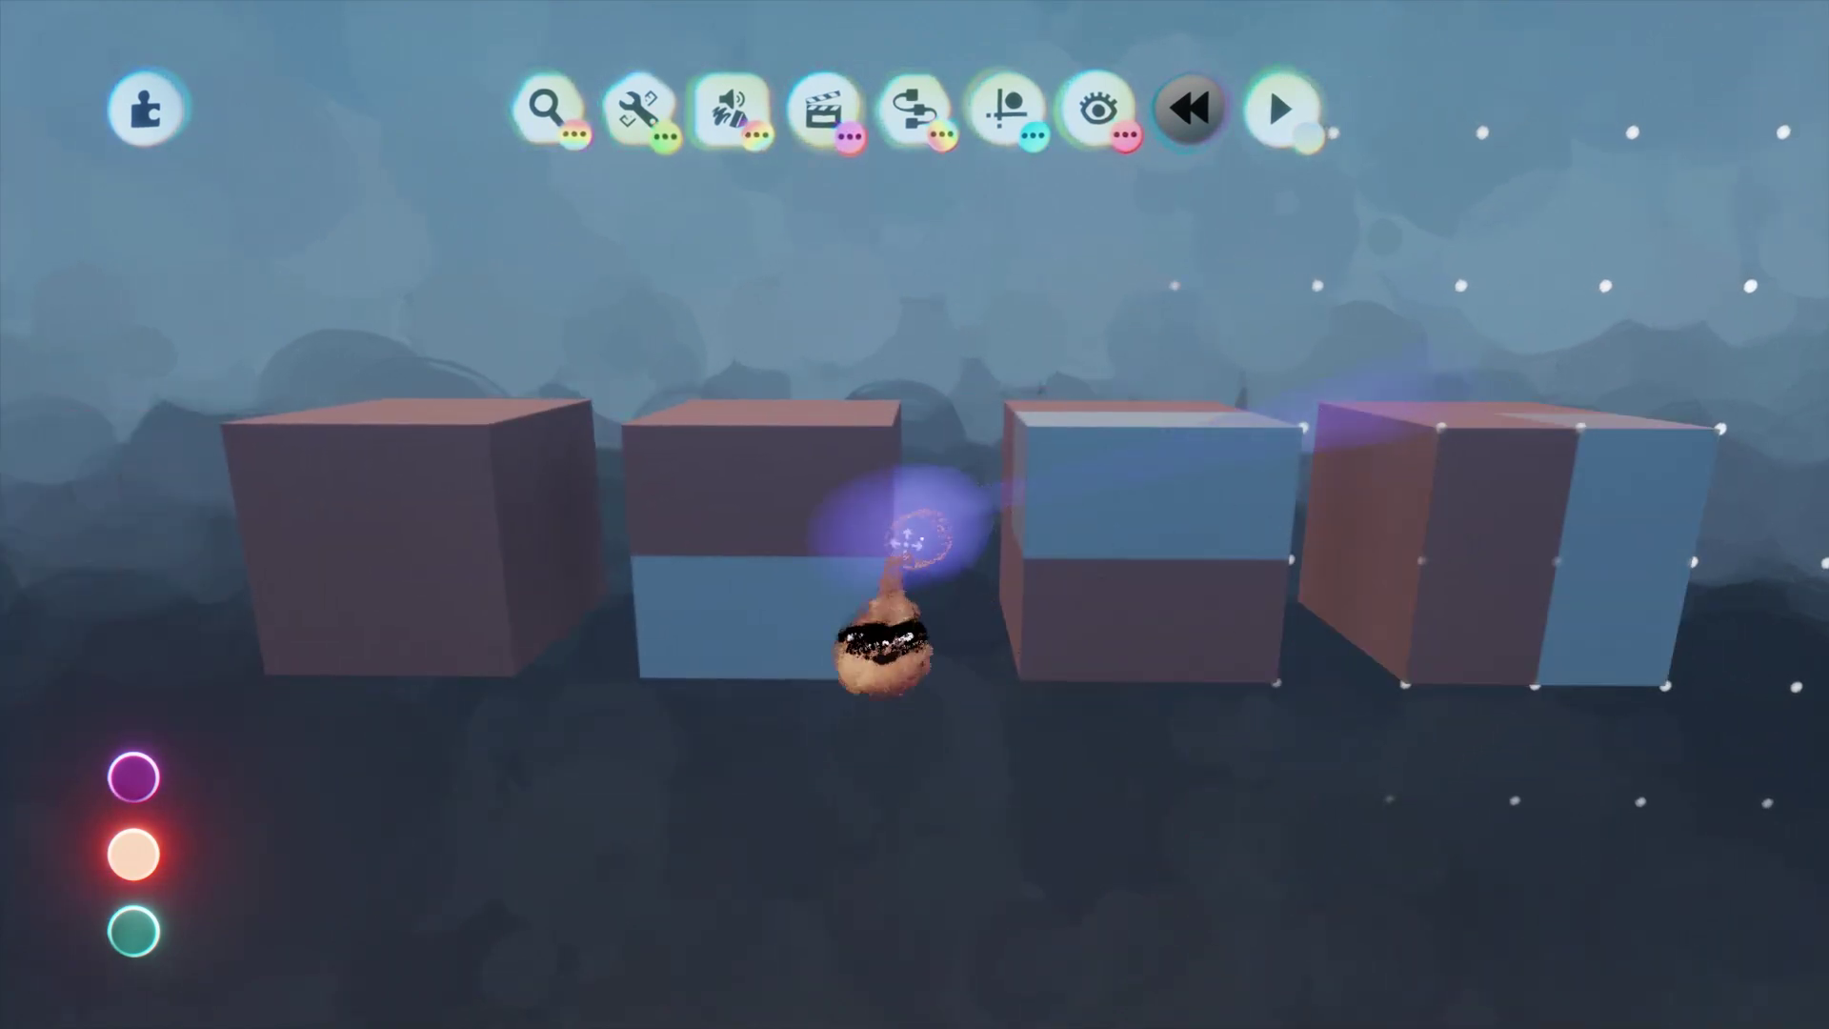
pyautogui.click(635, 99)
pyautogui.click(1328, 200)
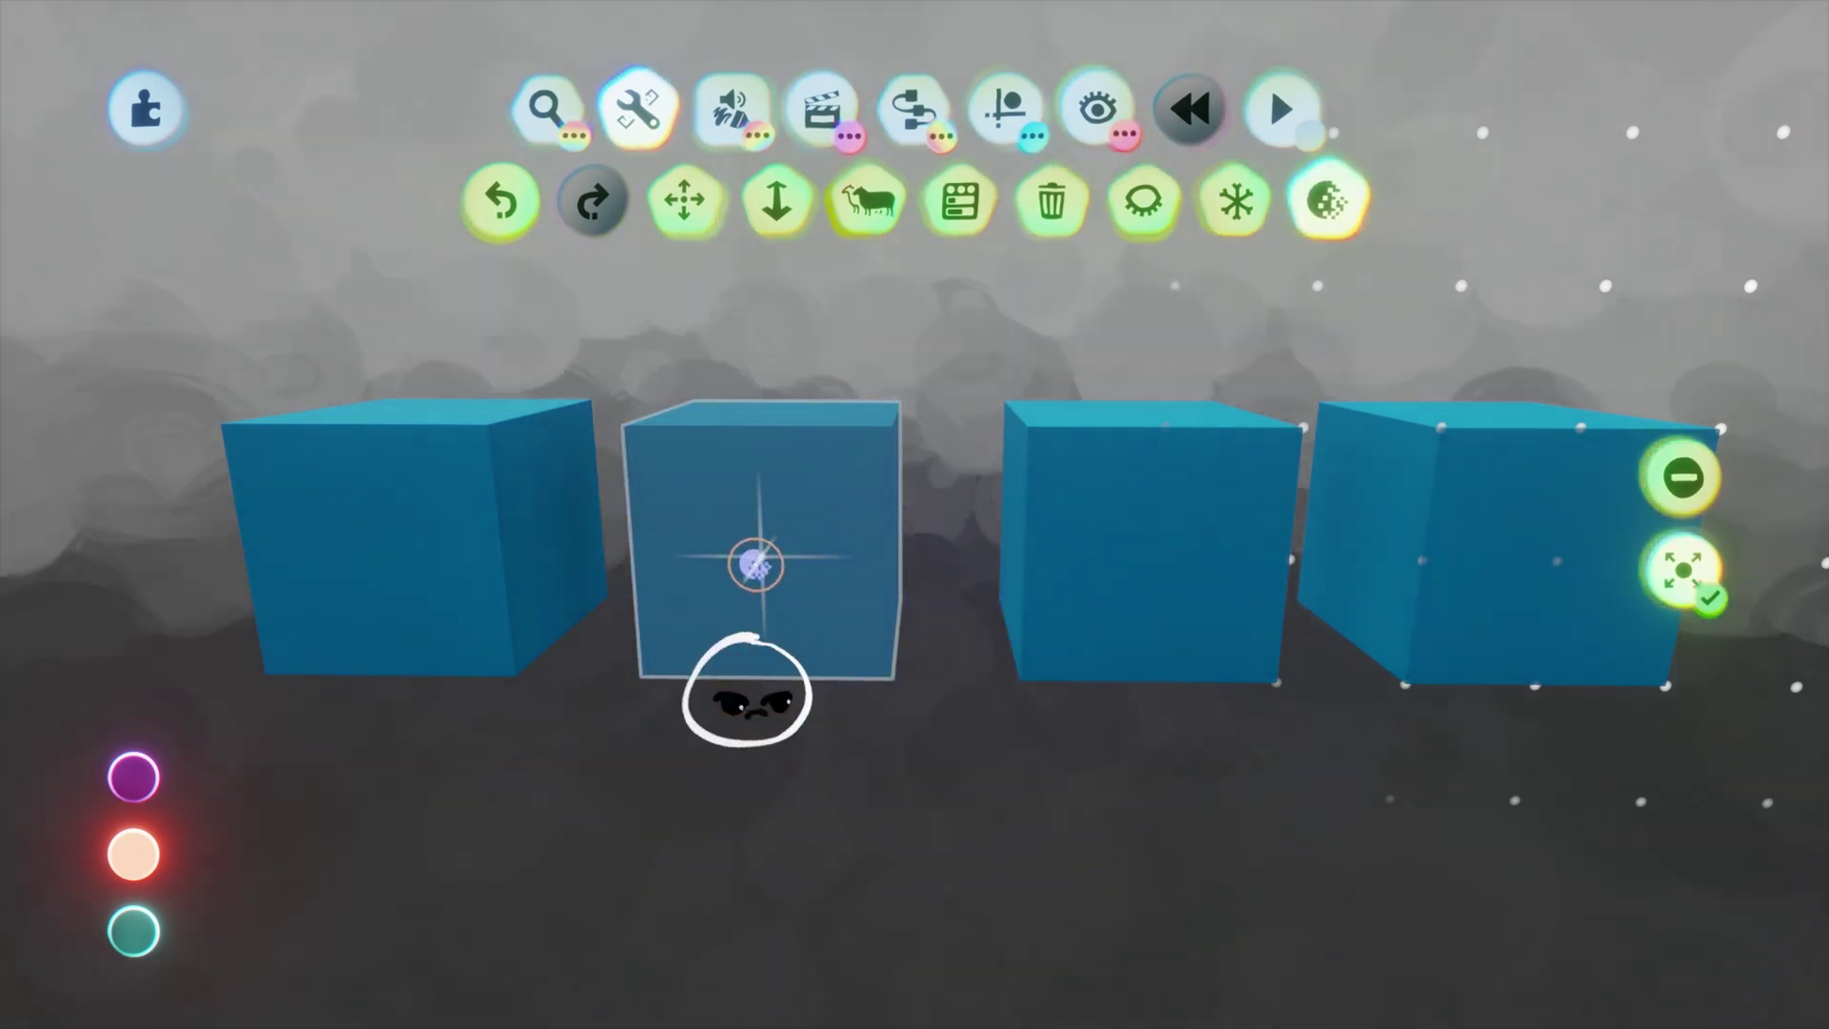
pyautogui.click(764, 573)
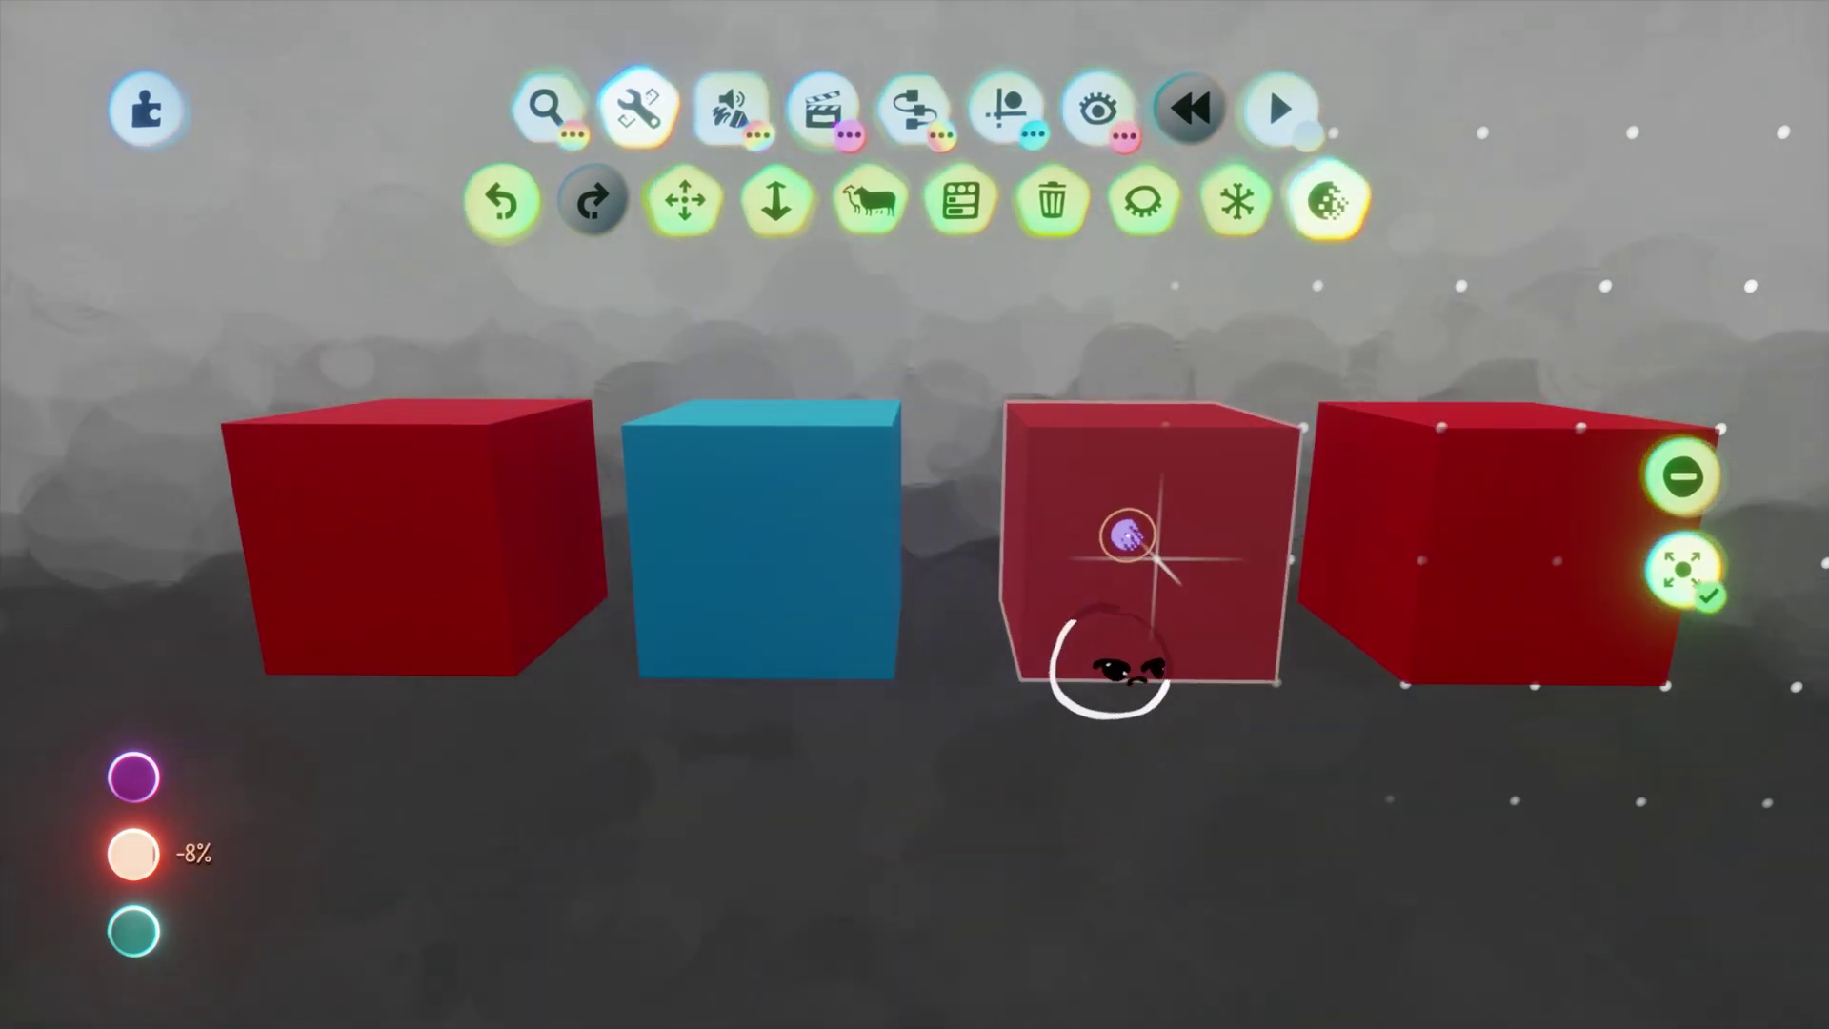
pyautogui.click(1172, 572)
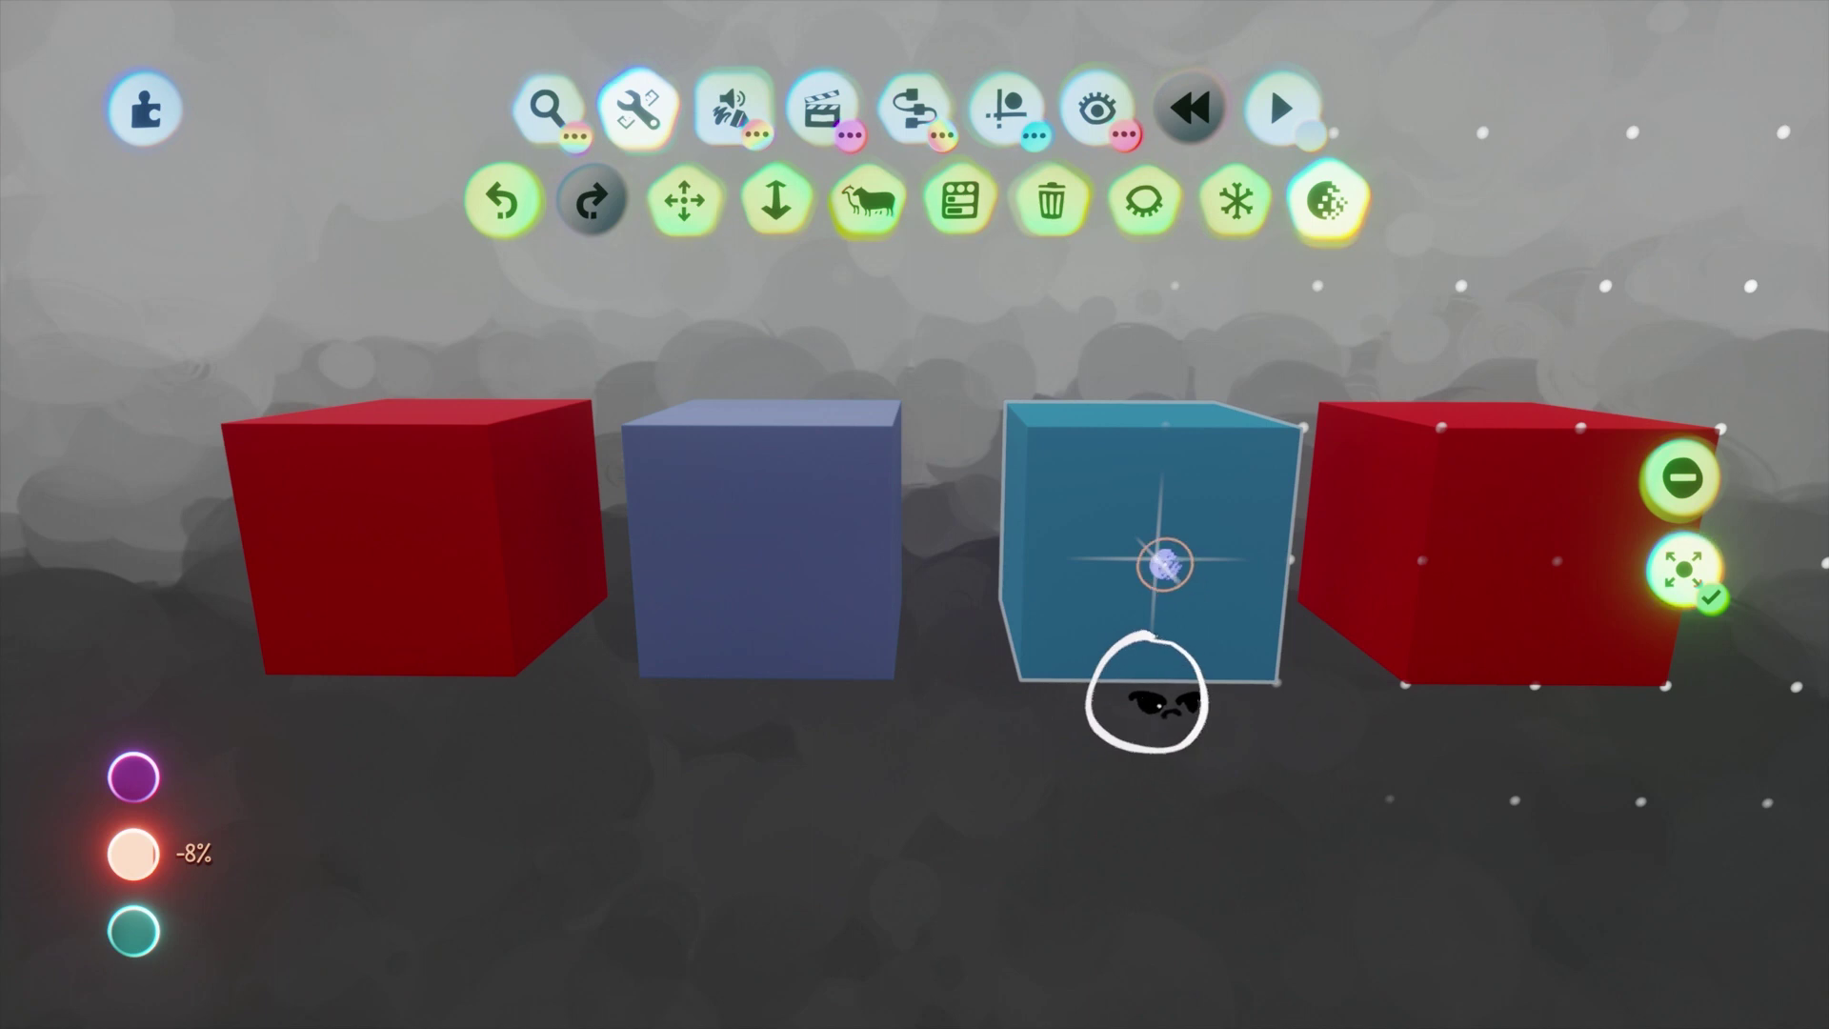
pyautogui.moveTo(1227, 578); pyautogui.dragTo(1132, 592, button='middle')
pyautogui.click(1225, 587)
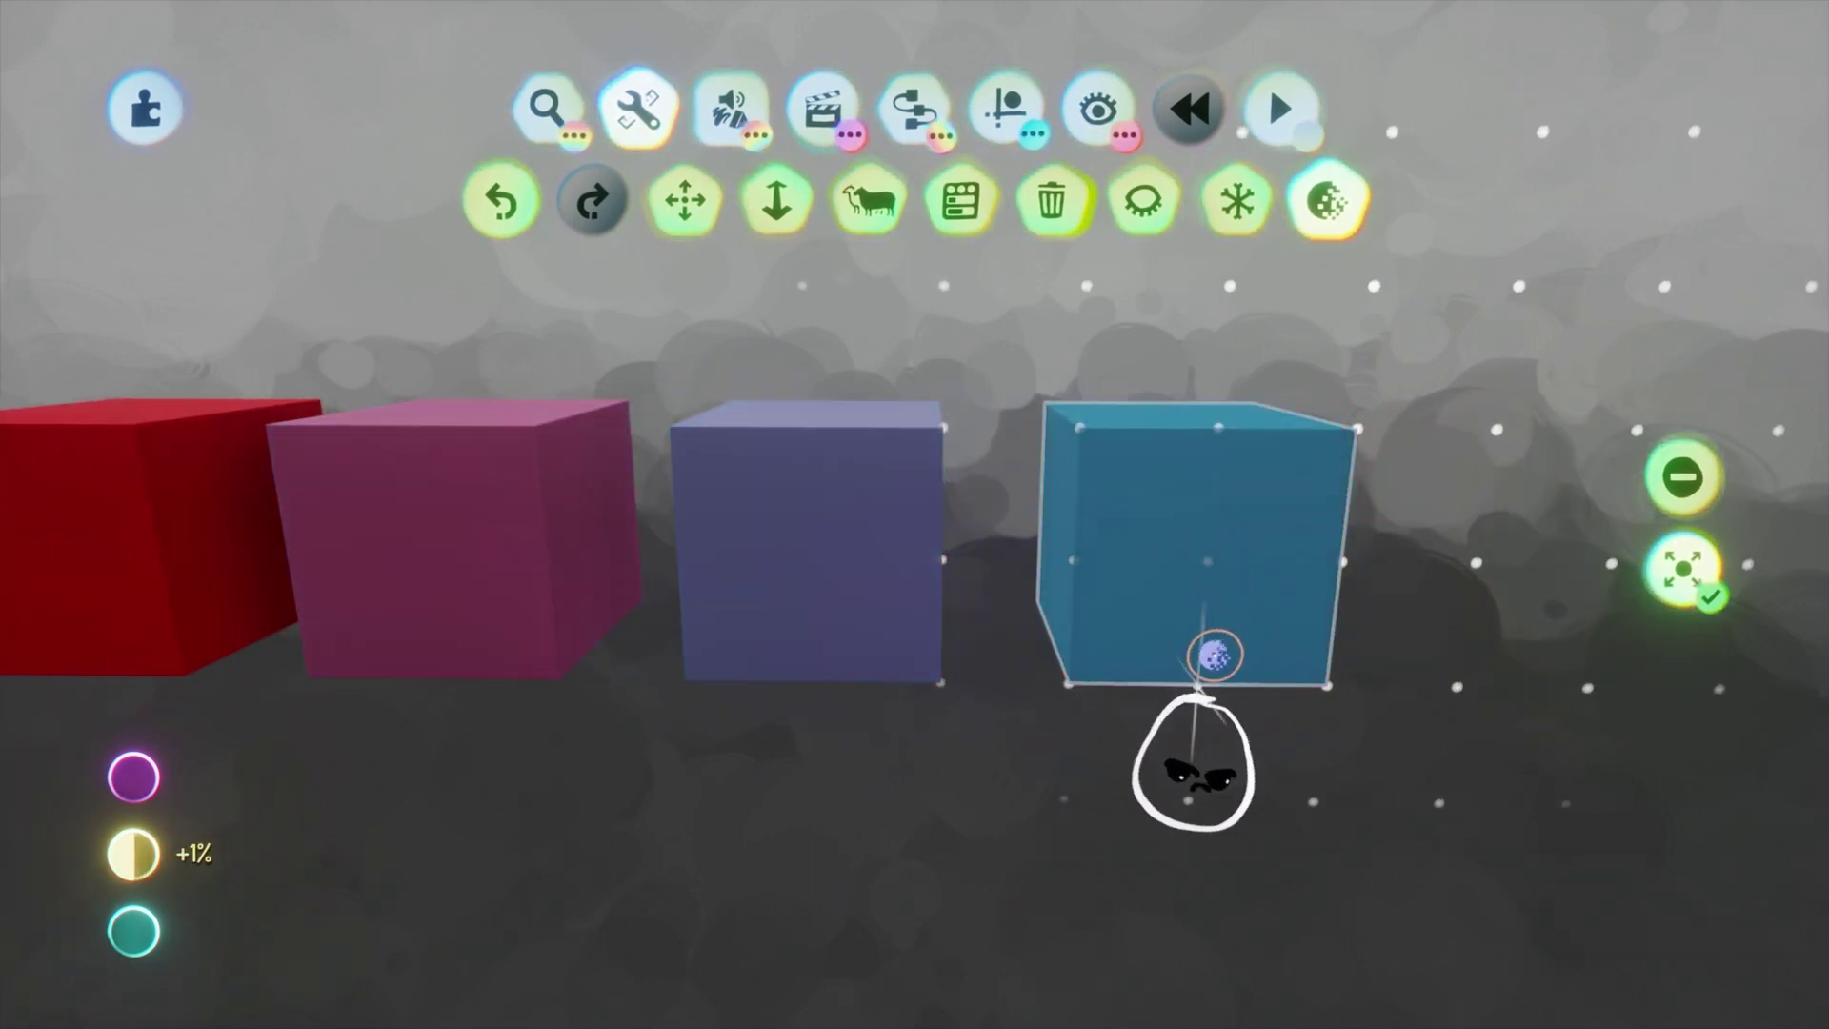
pyautogui.moveTo(955, 1020); pyautogui.dragTo(677, 874, button='middle')
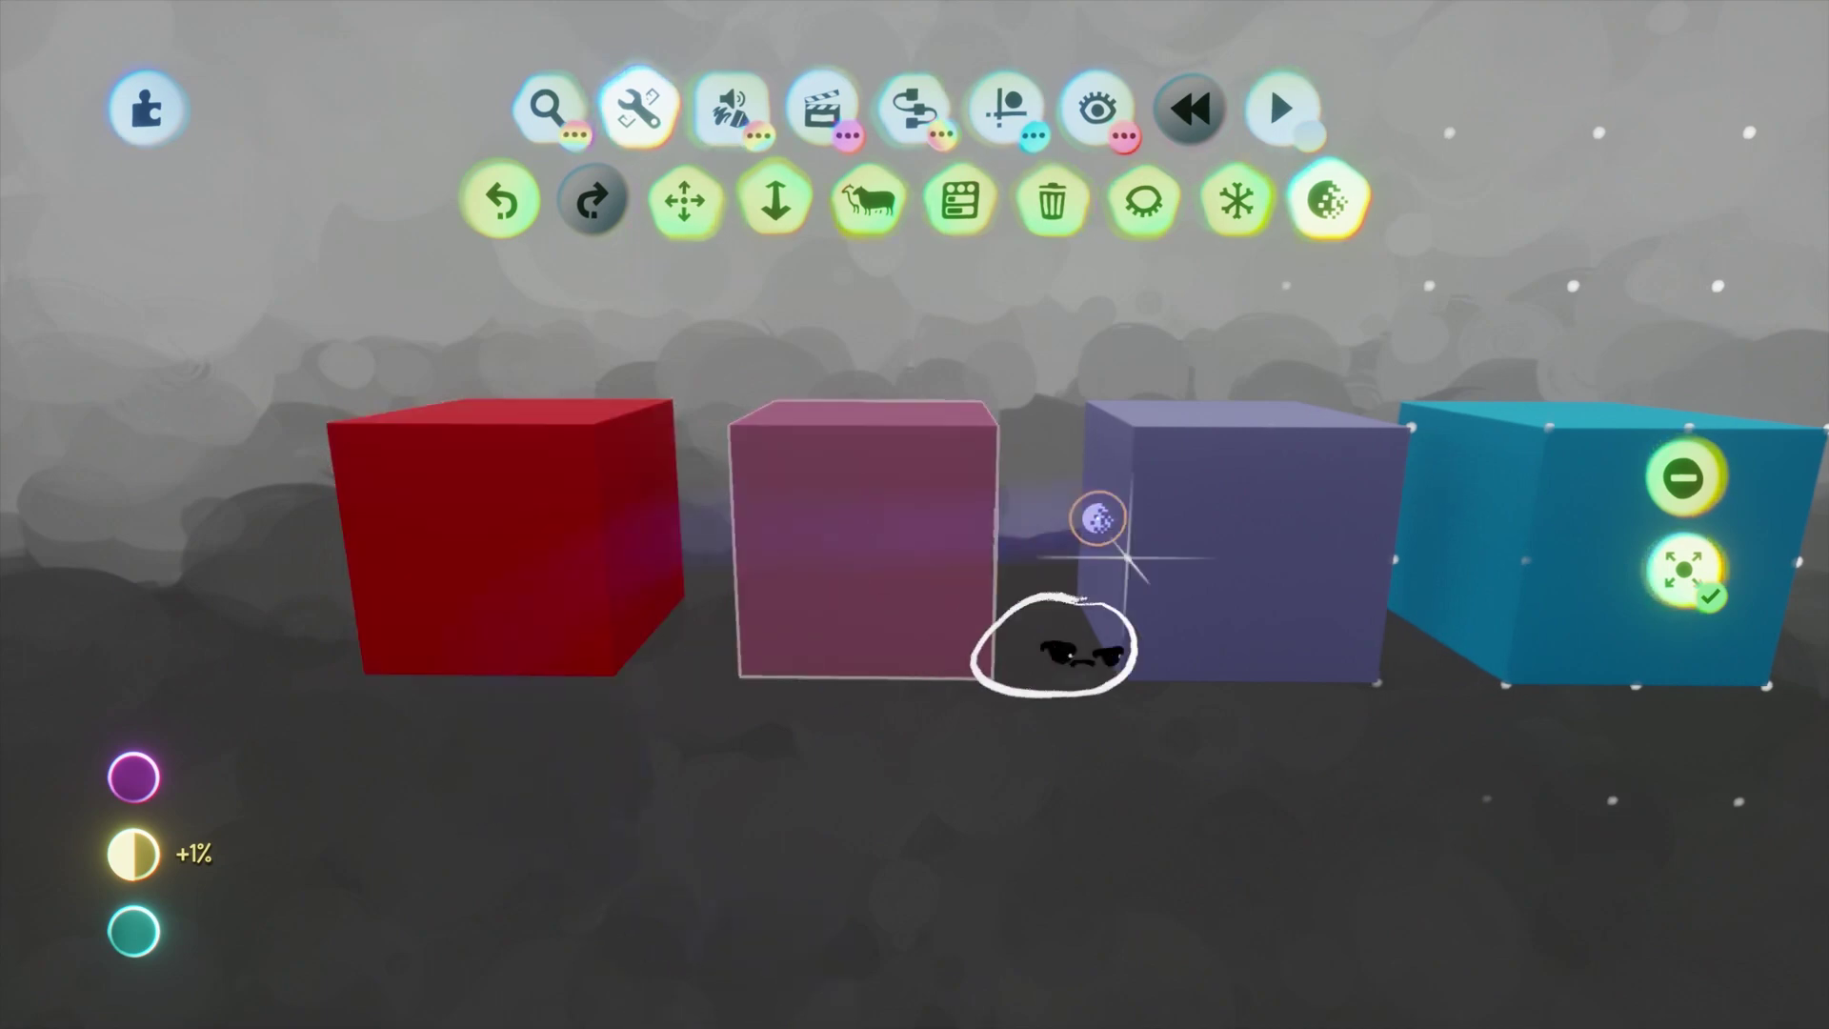
pyautogui.click(687, 204)
pyautogui.moveTo(136, 865)
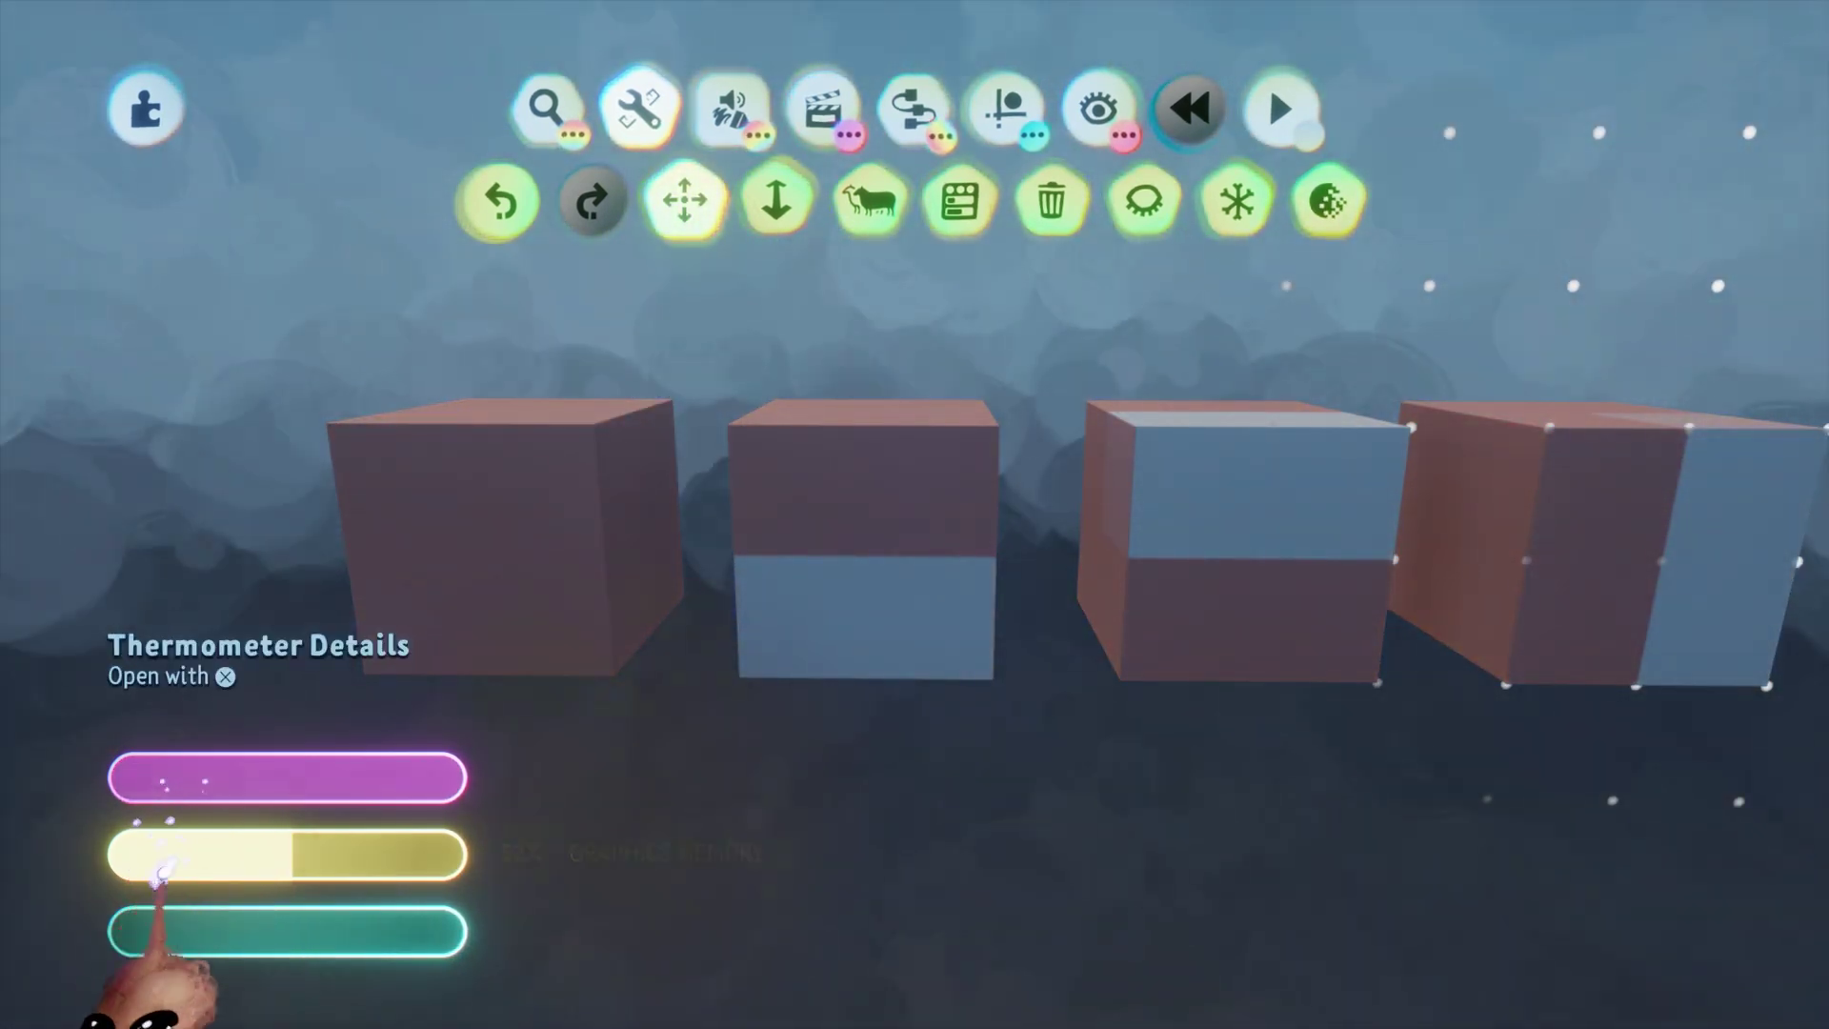
# Delete the first, third and fourth cubes, keeping only the second, and check the graphics memory.
pyautogui.moveTo(751, 686); pyautogui.dragTo(822, 593, button='middle')
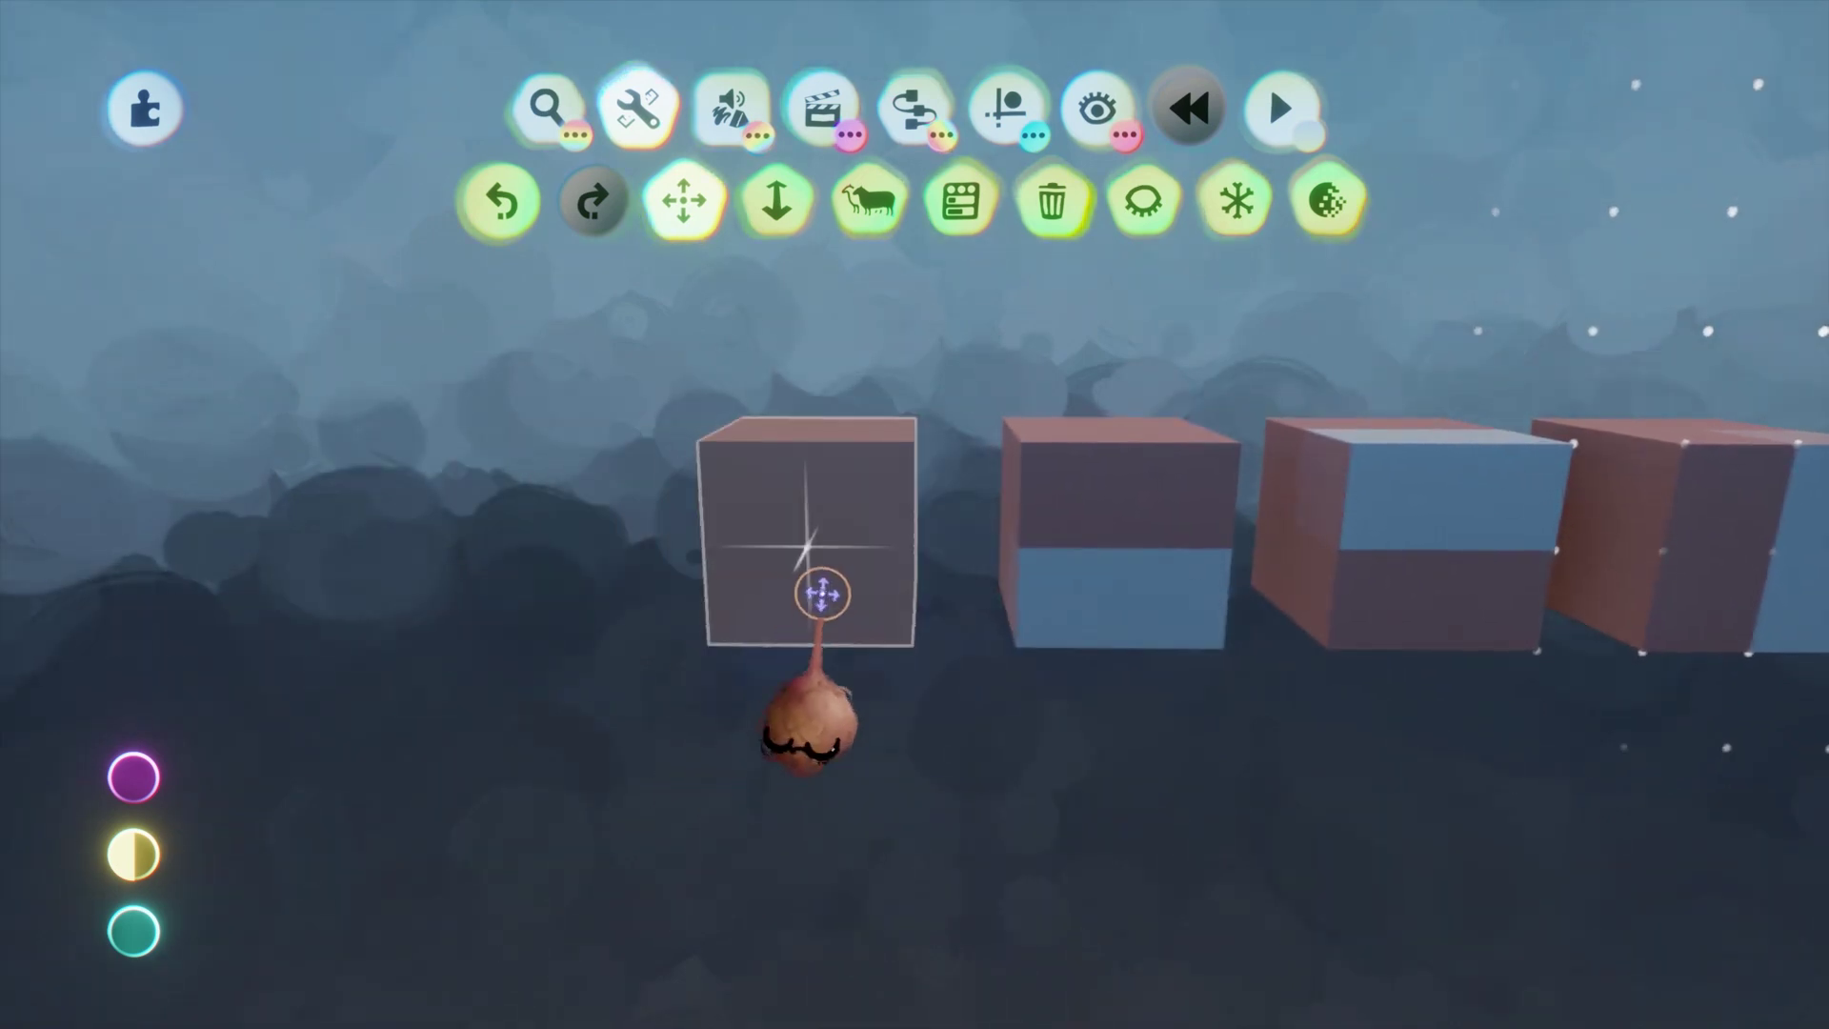
pyautogui.moveTo(829, 502); pyautogui.dragTo(730, 559, button='middle')
pyautogui.press('Delete')
pyautogui.press('Delete')
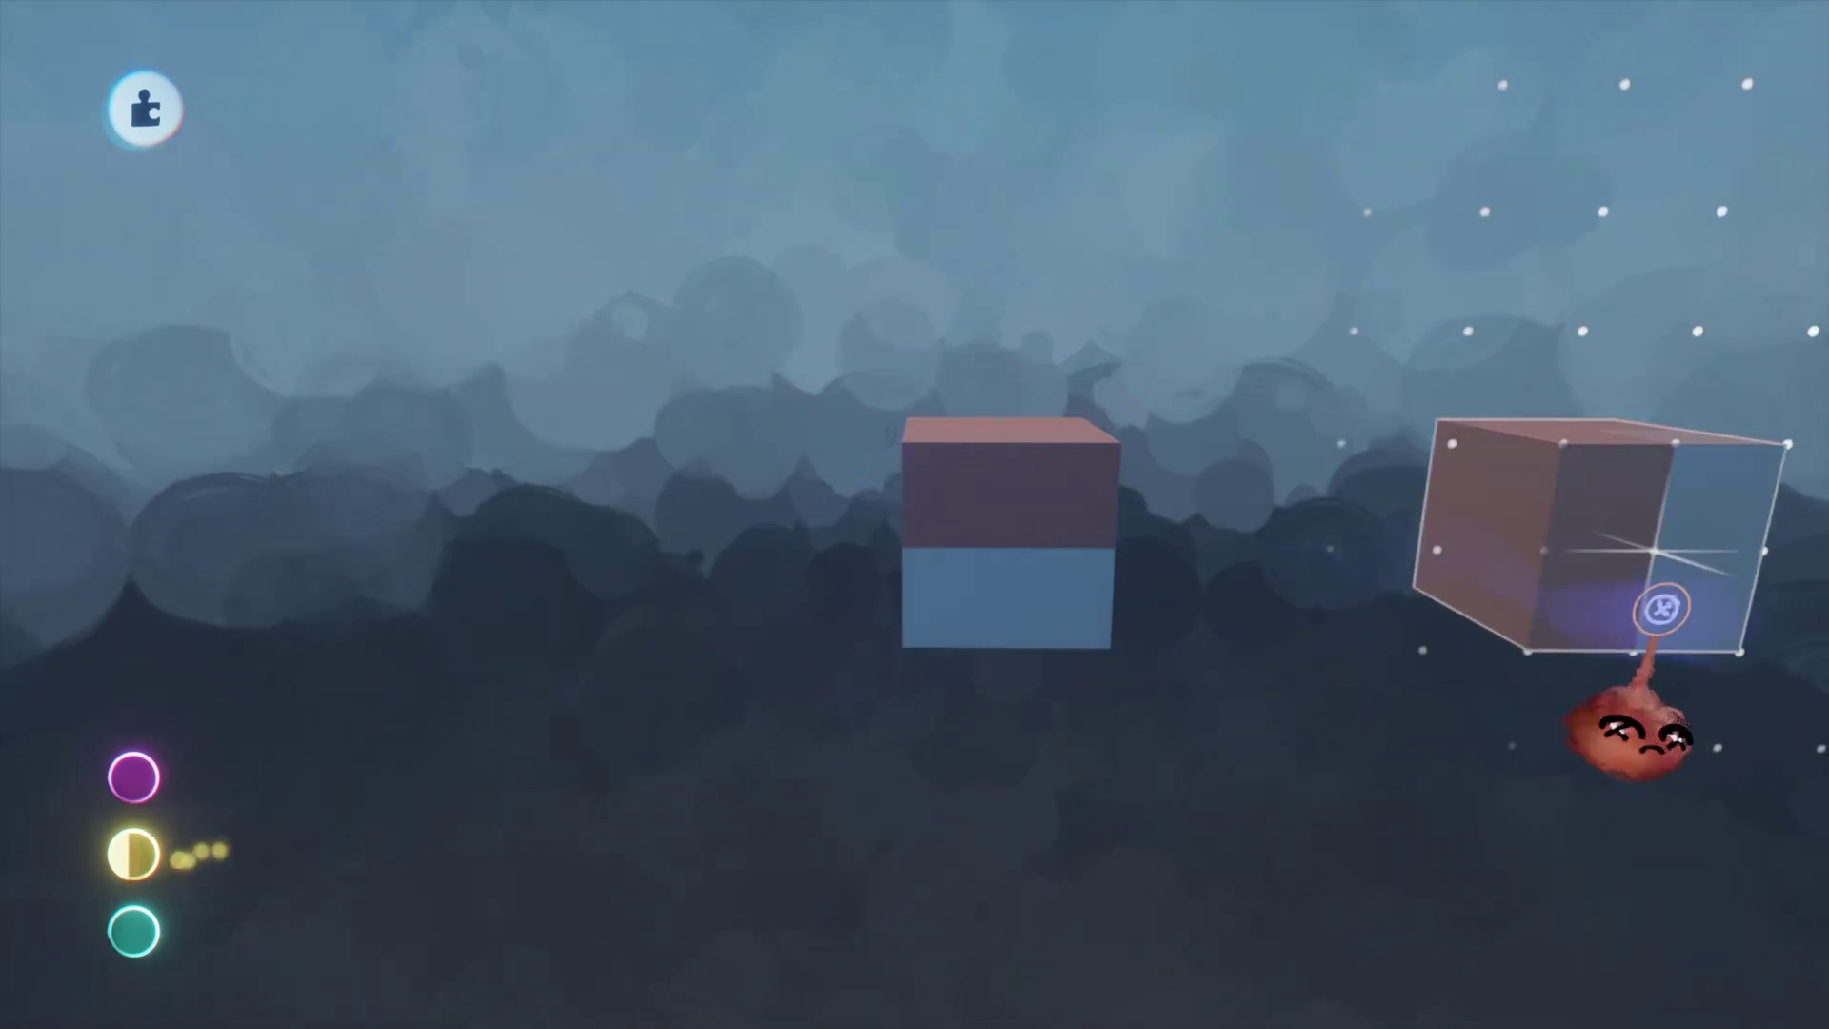
pyautogui.press('Delete')
pyautogui.moveTo(121, 856)
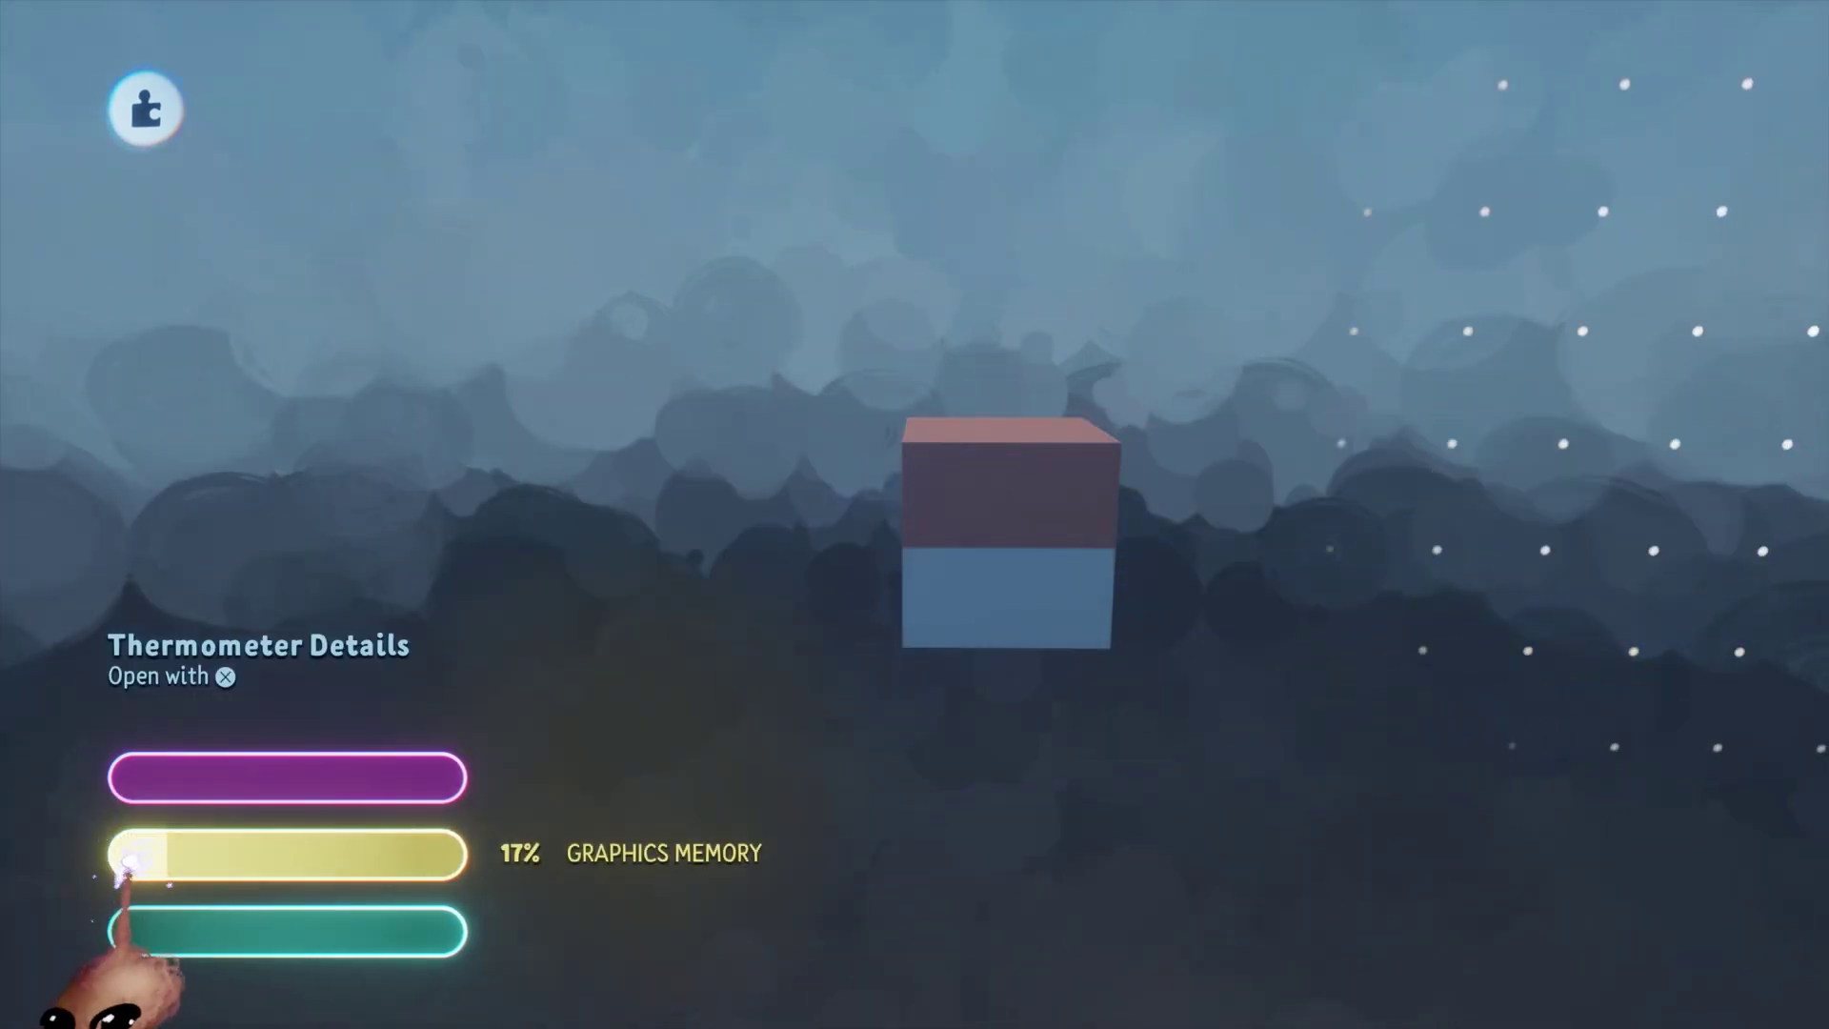
# Restore the deleted cubes, then delete all except the third cube and check the graphics memory.
pyautogui.hotkey('ctrl', 'z')
pyautogui.hotkey('ctrl', 'z')
pyautogui.hotkey('ctrl', 'z')
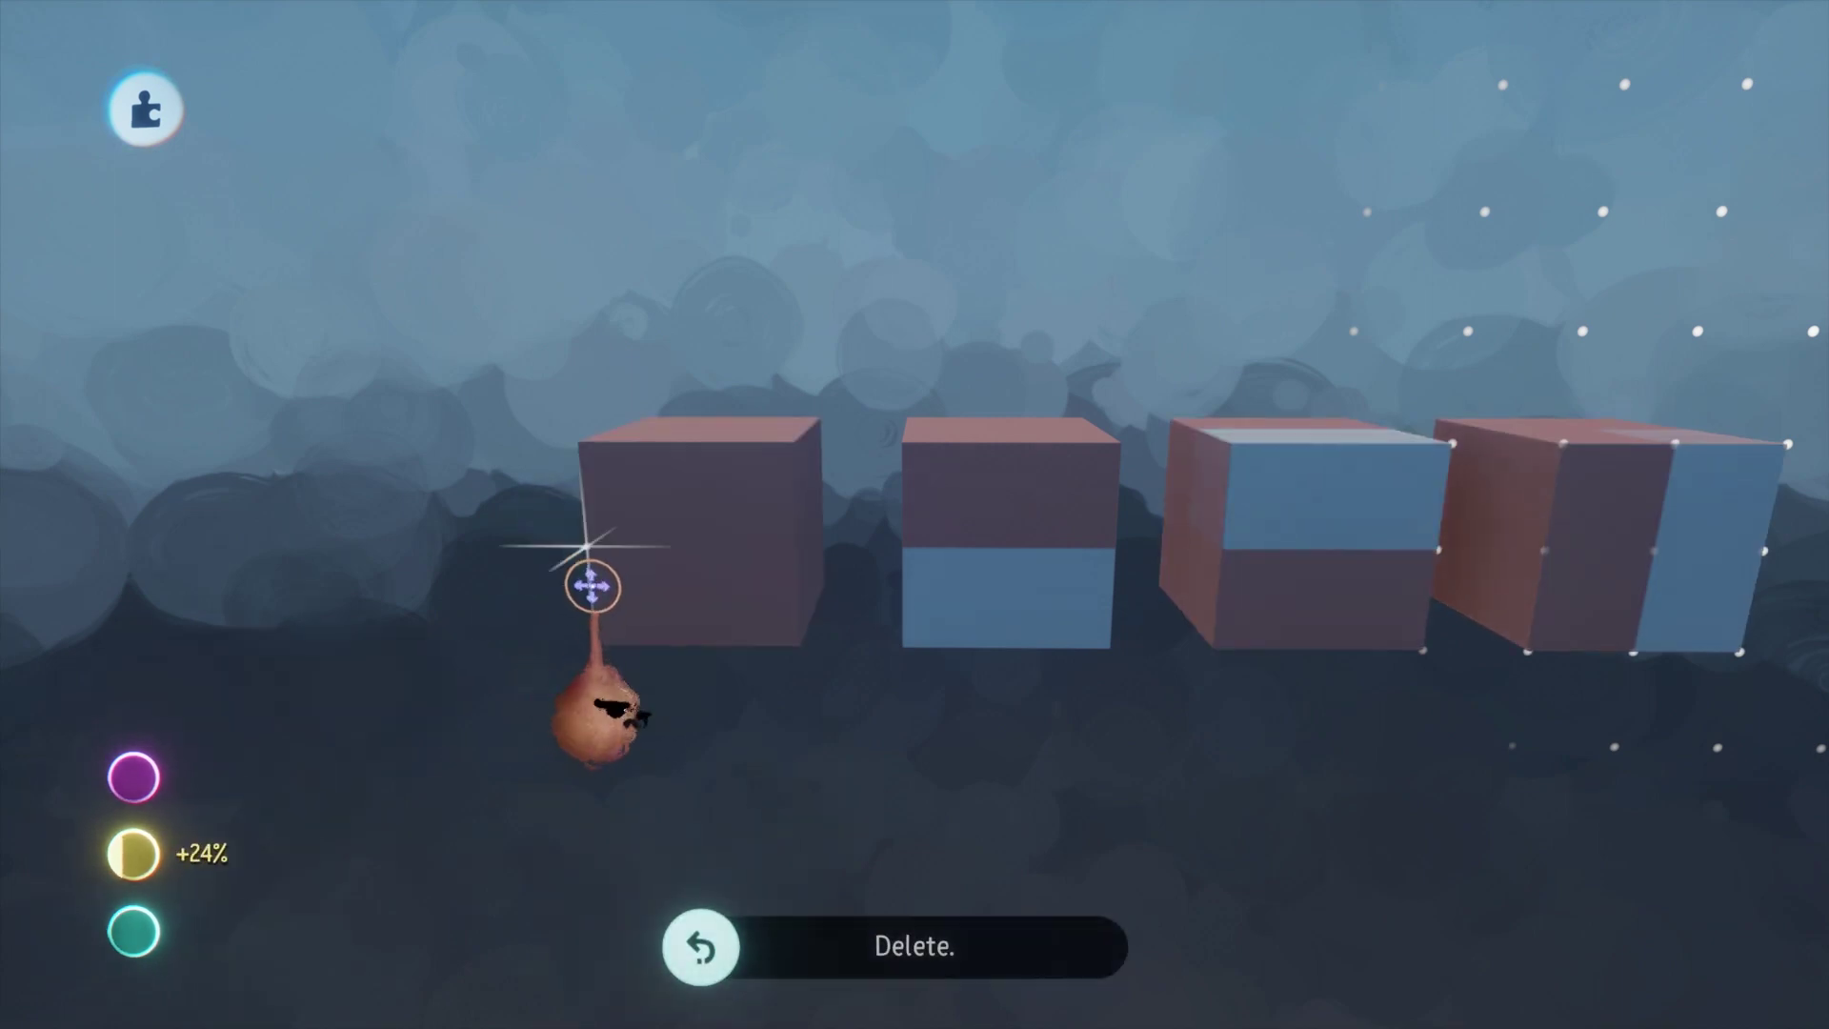
pyautogui.press('Delete')
pyautogui.press('Delete')
pyautogui.press('Delete')
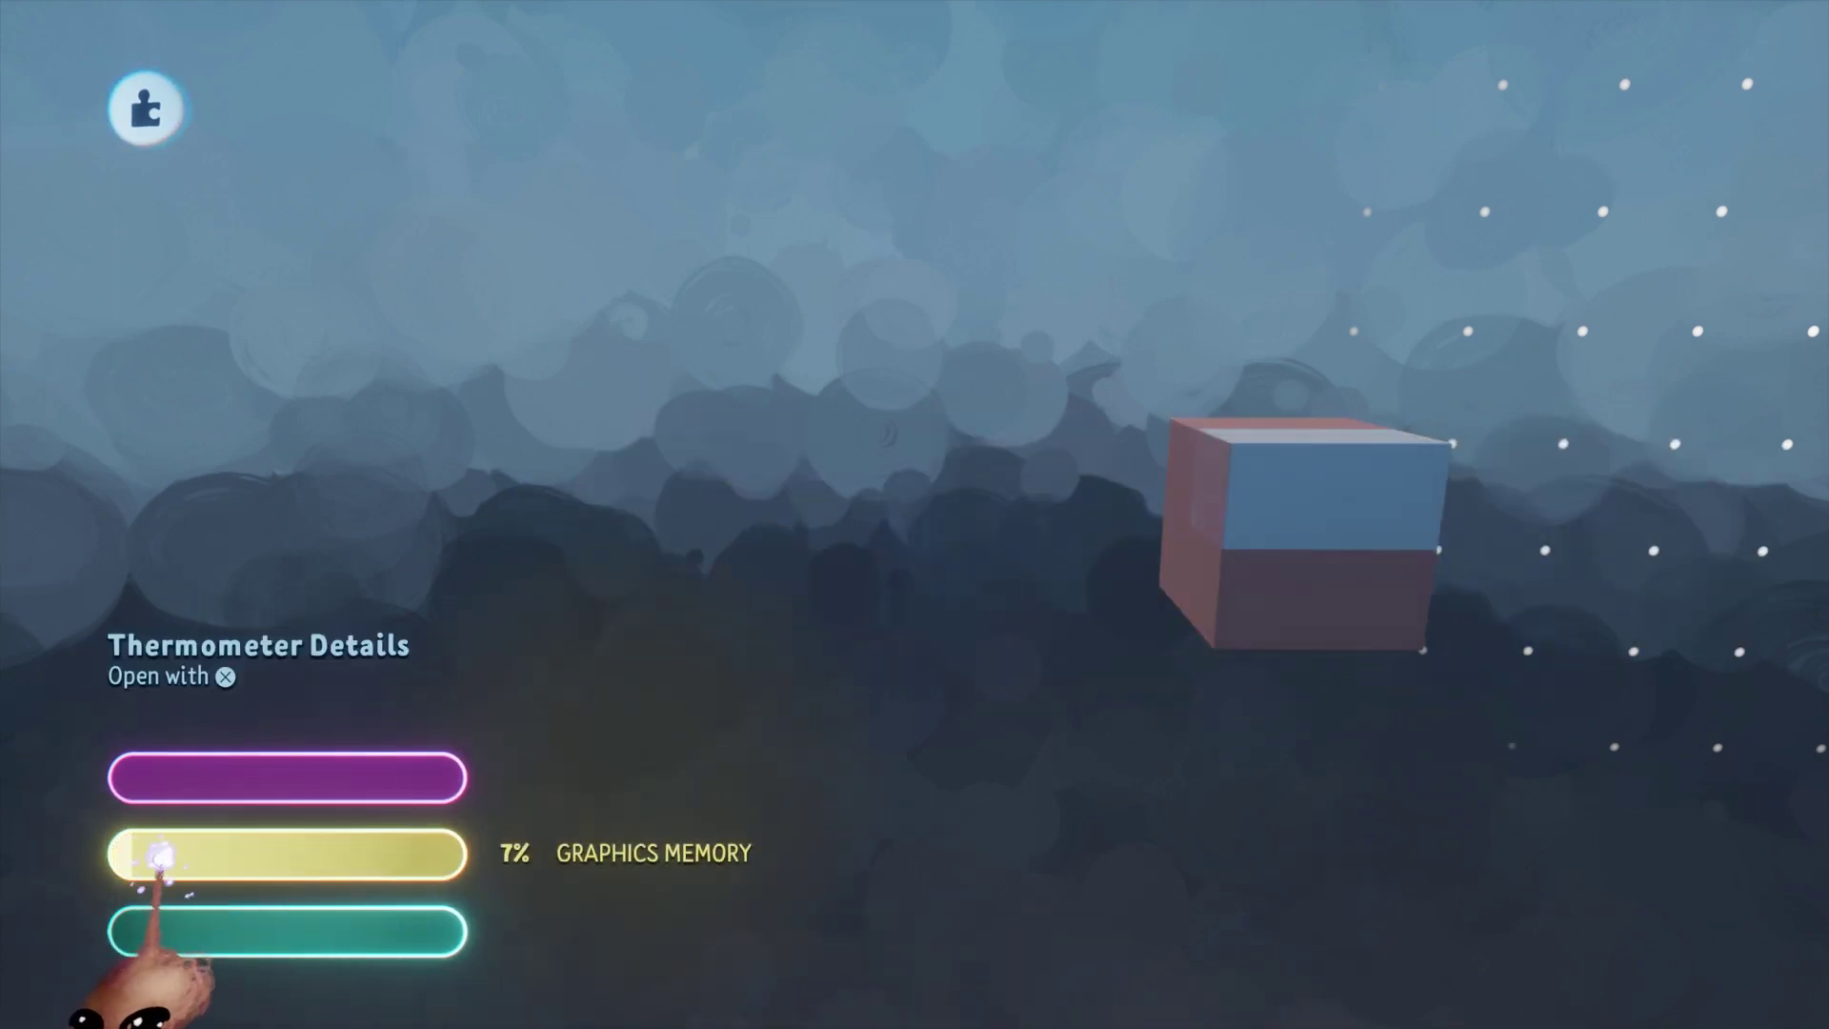
# Bring the deleted cubes back, delete all except the fourth cube, and check the graphics memory.
pyautogui.hotkey('ctrl', 'z')
pyautogui.hotkey('ctrl', 'z')
pyautogui.hotkey('ctrl', 'z')
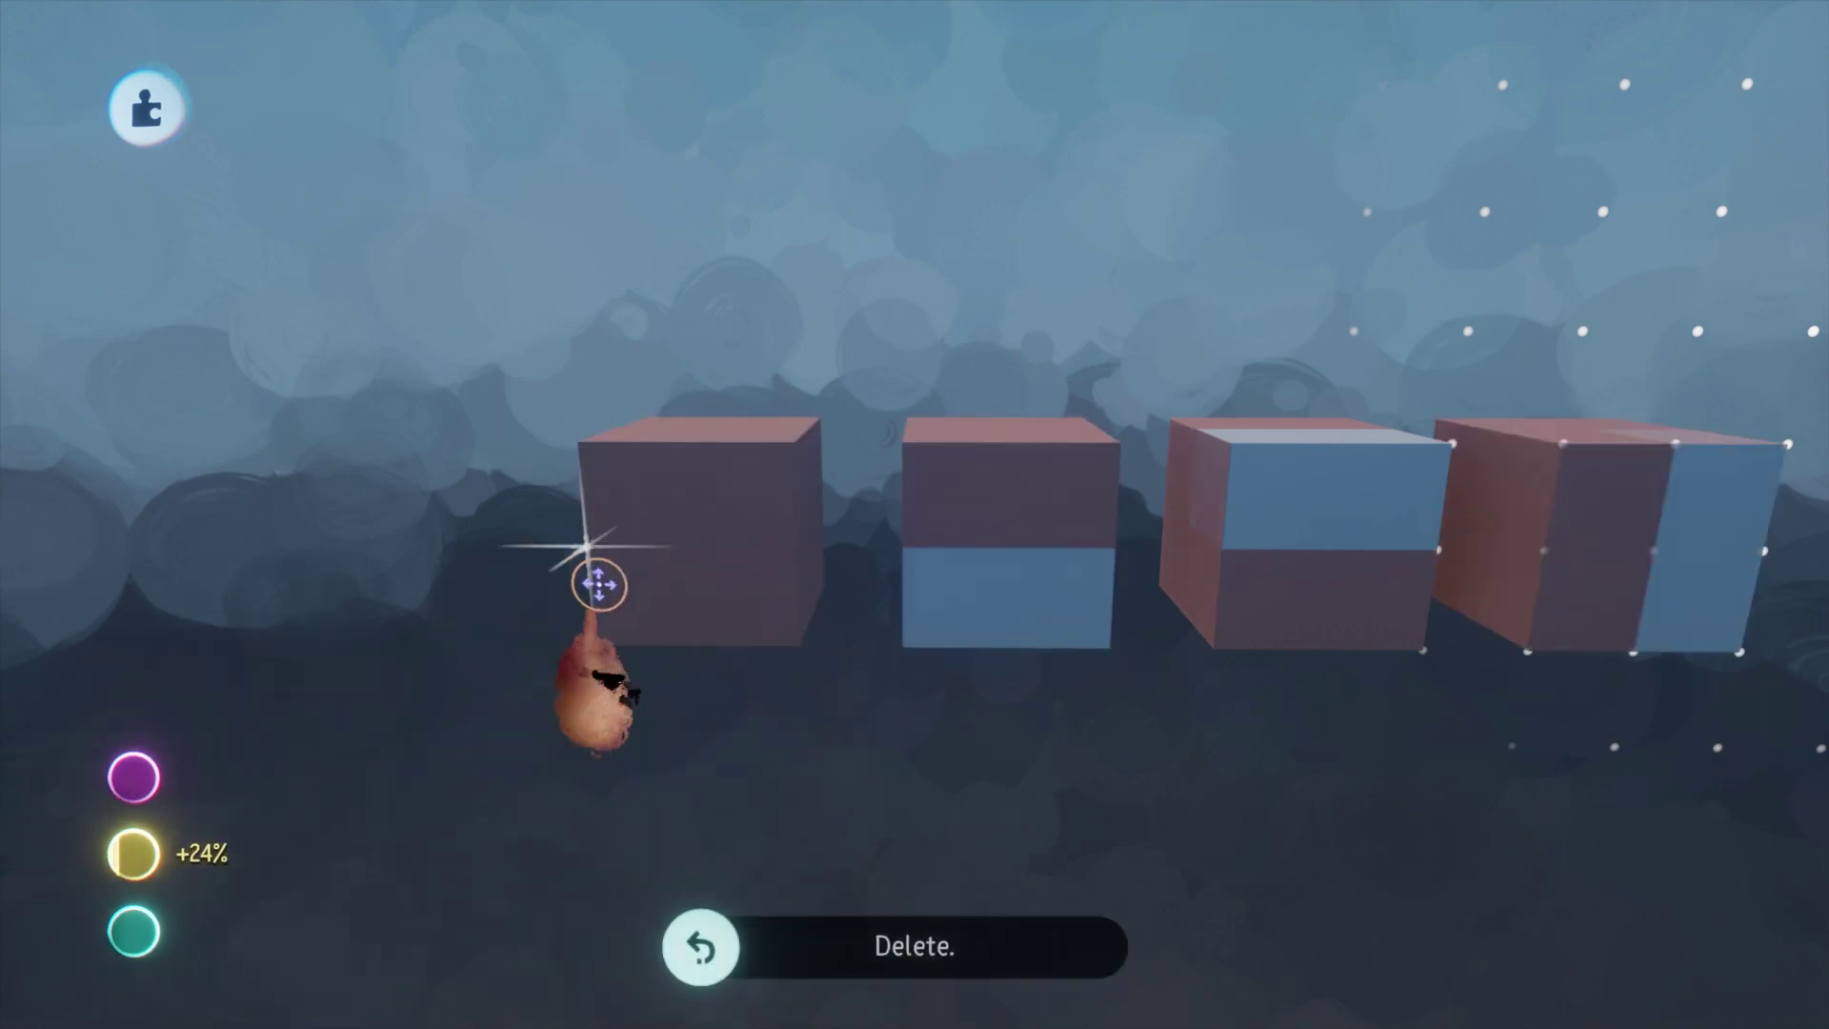
pyautogui.press('Delete')
pyautogui.press('Delete')
pyautogui.press('Delete')
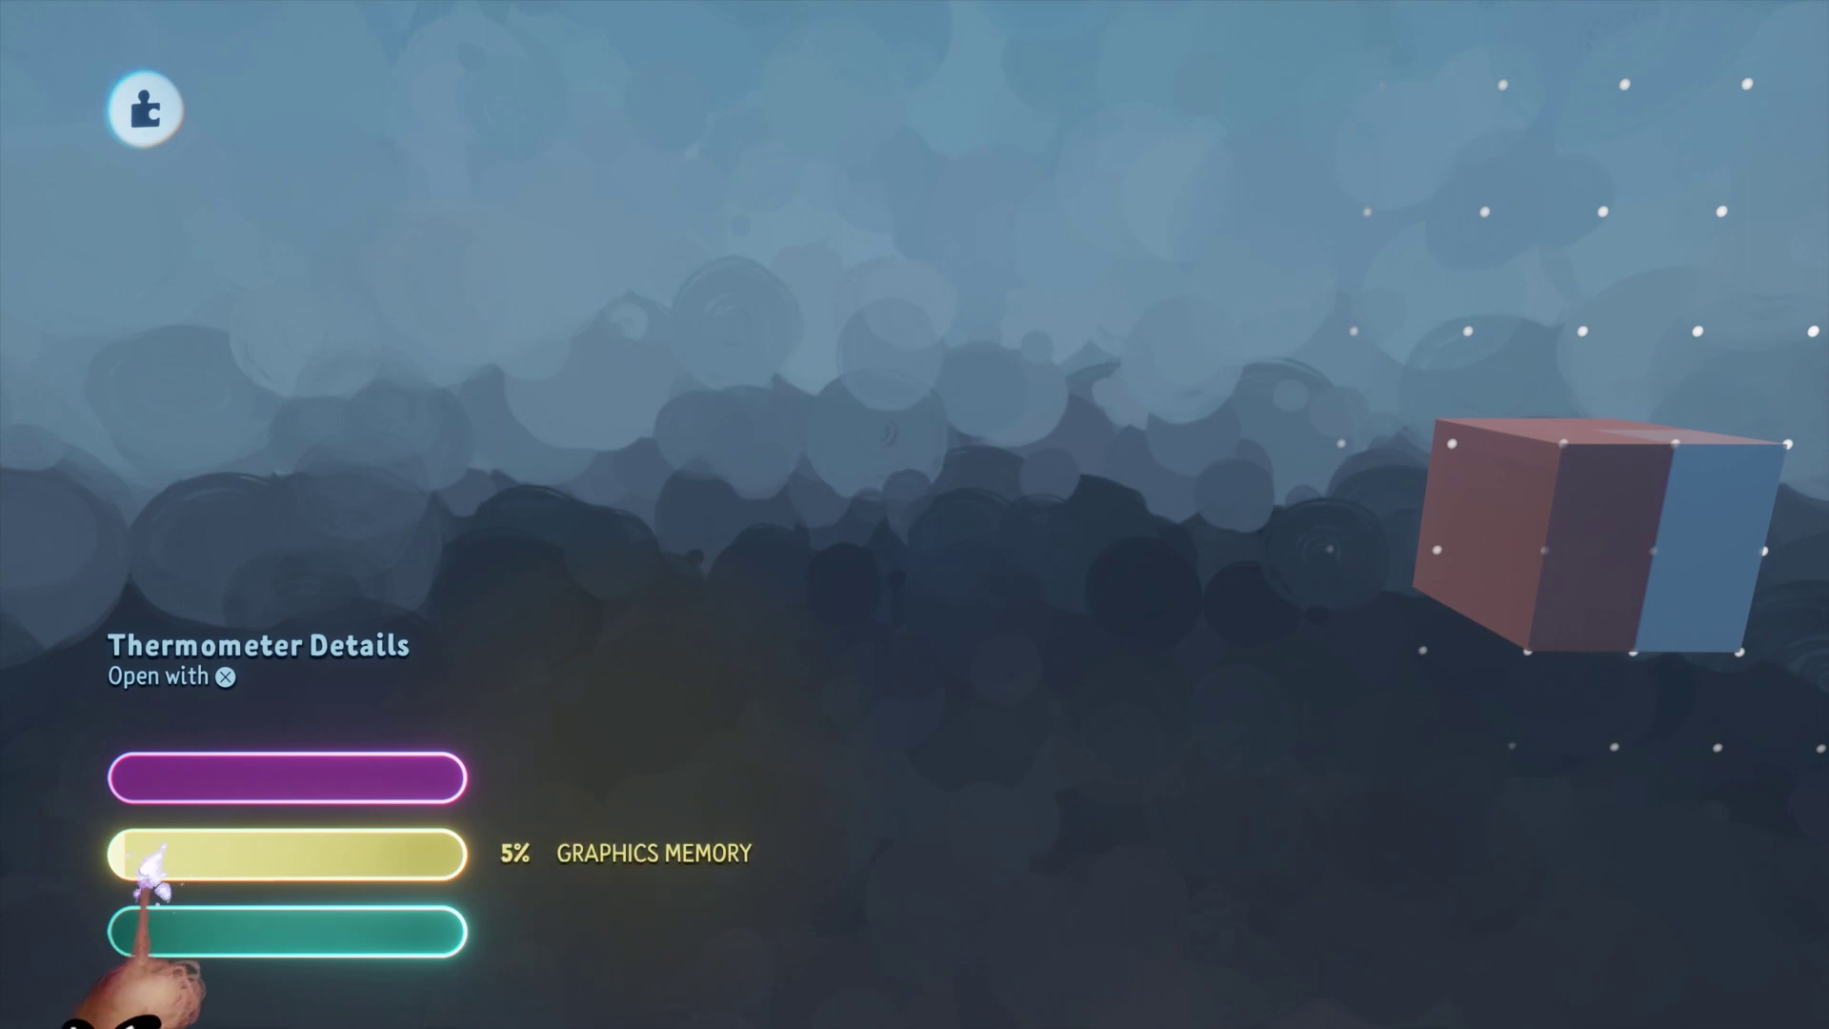
# Undo the three latest deletions so that all four cubes are back in the scene.
pyautogui.hotkey('ctrl', 'z')
pyautogui.hotkey('ctrl', 'z')
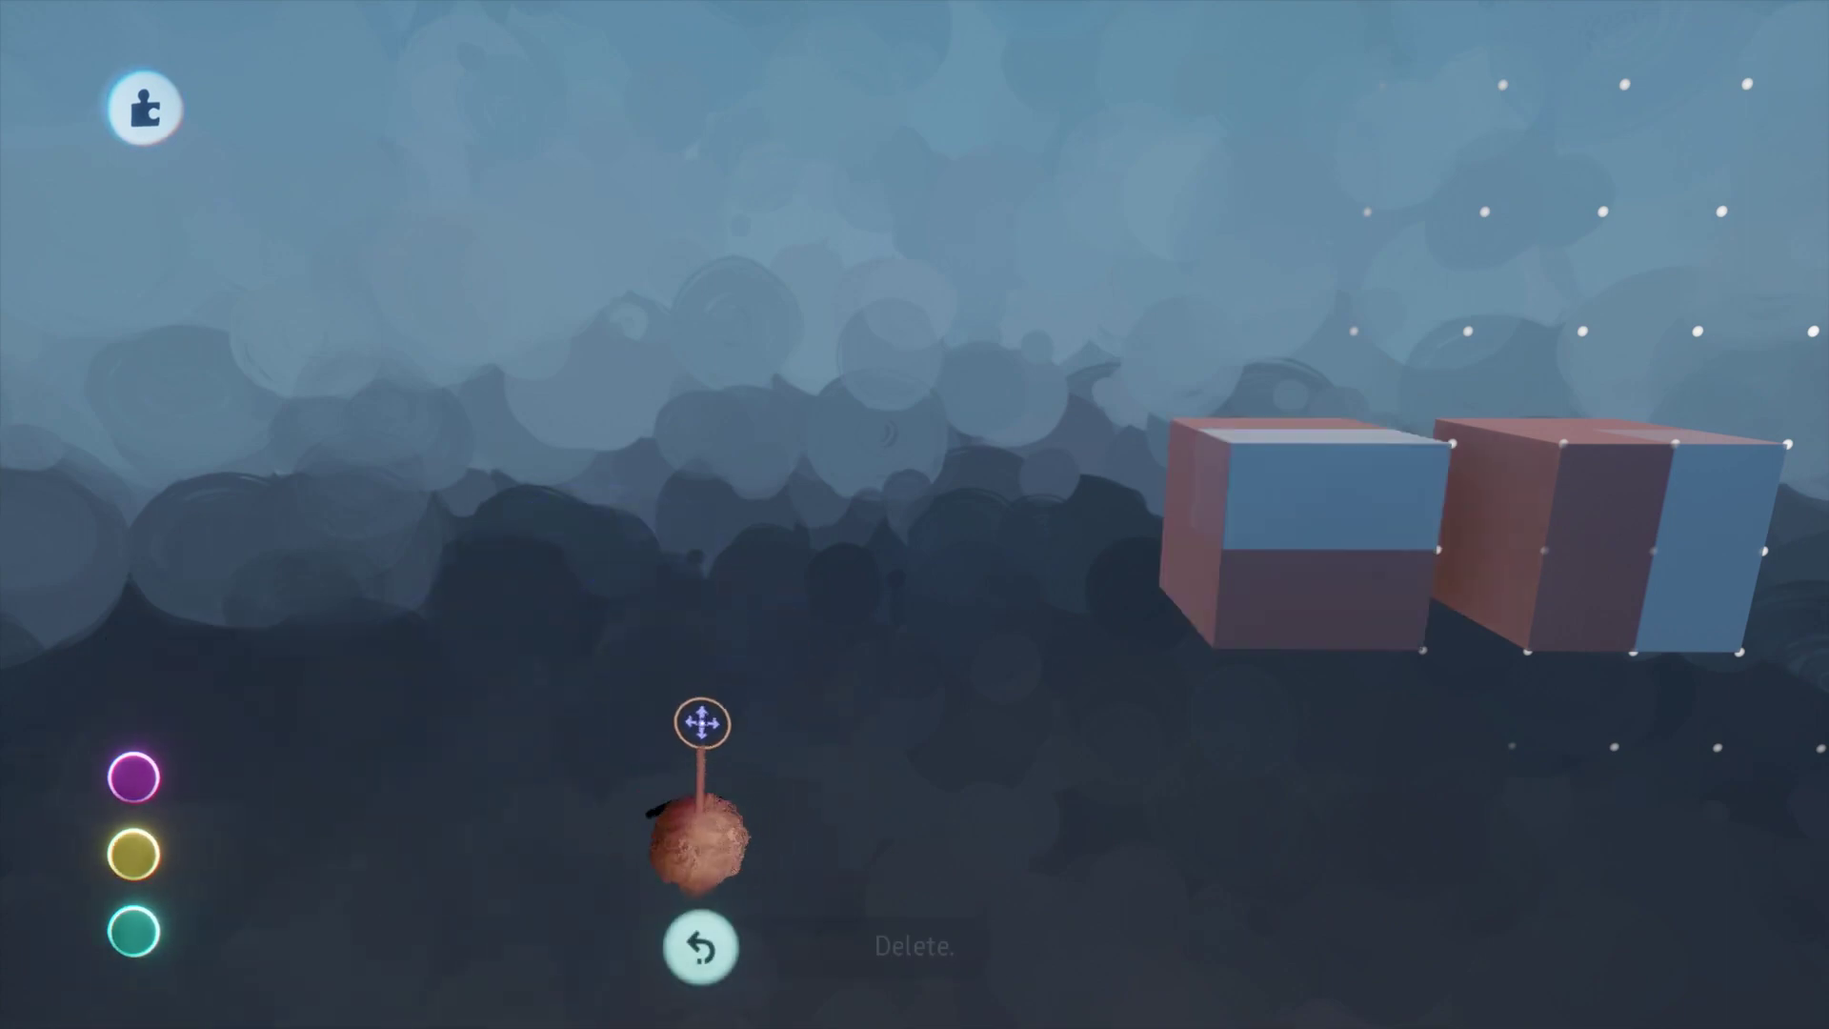
pyautogui.hotkey('ctrl', 'z')
# Examine the surfaces of the four cubes up close, comparing the plain cube with the partly painted ones.
pyautogui.scroll(5, 730, 743)
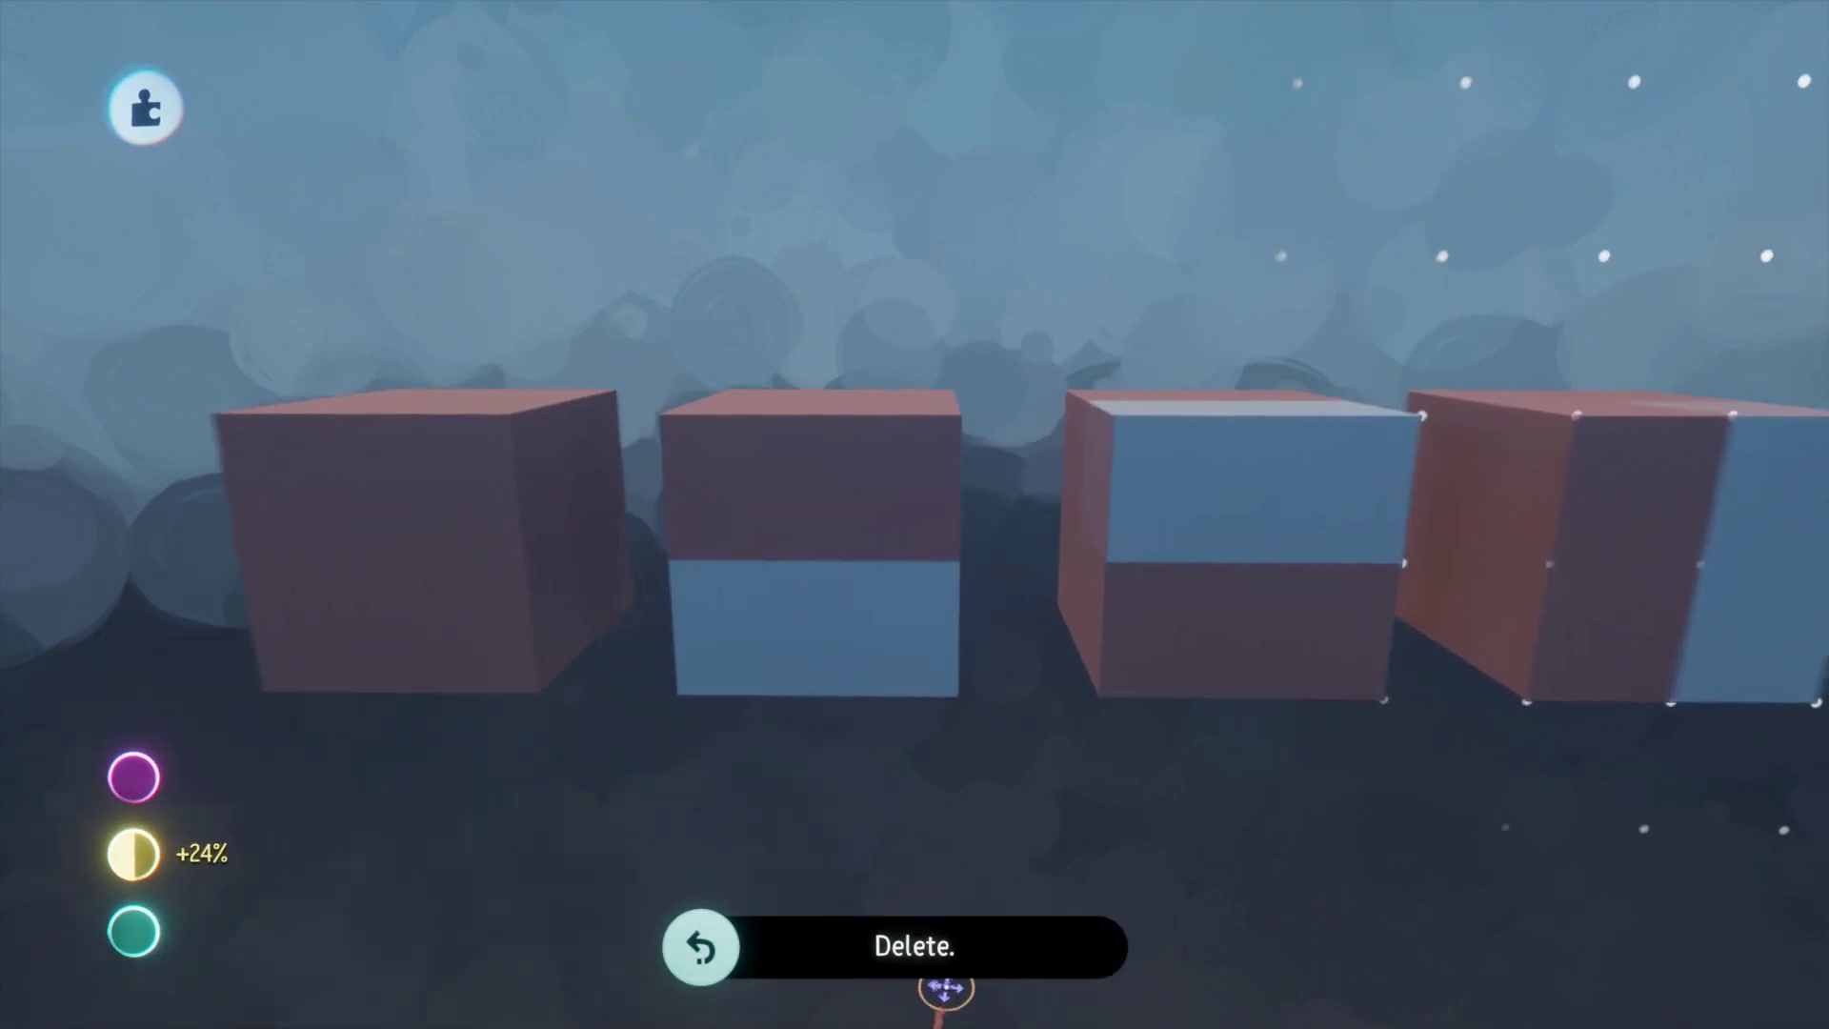
pyautogui.scroll(-4, 1002, 962)
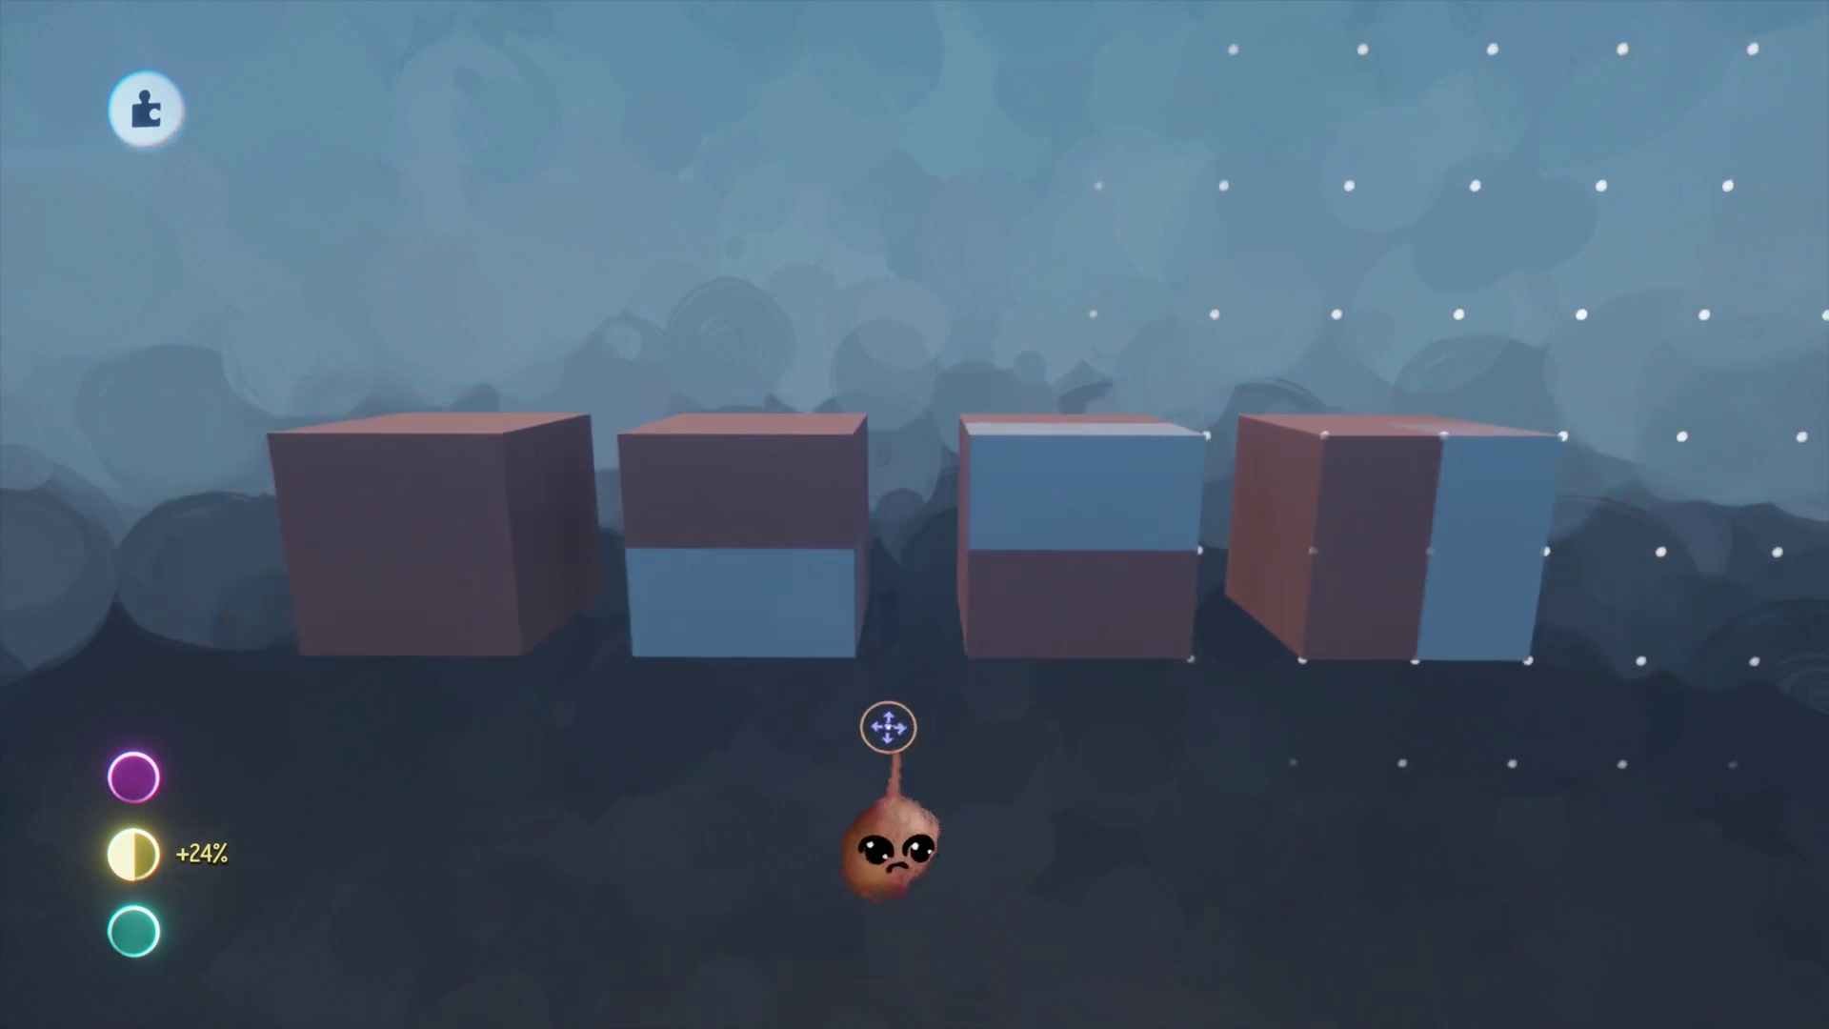
pyautogui.hscroll(-4, 900, 771)
pyautogui.scroll(8, 928, 827)
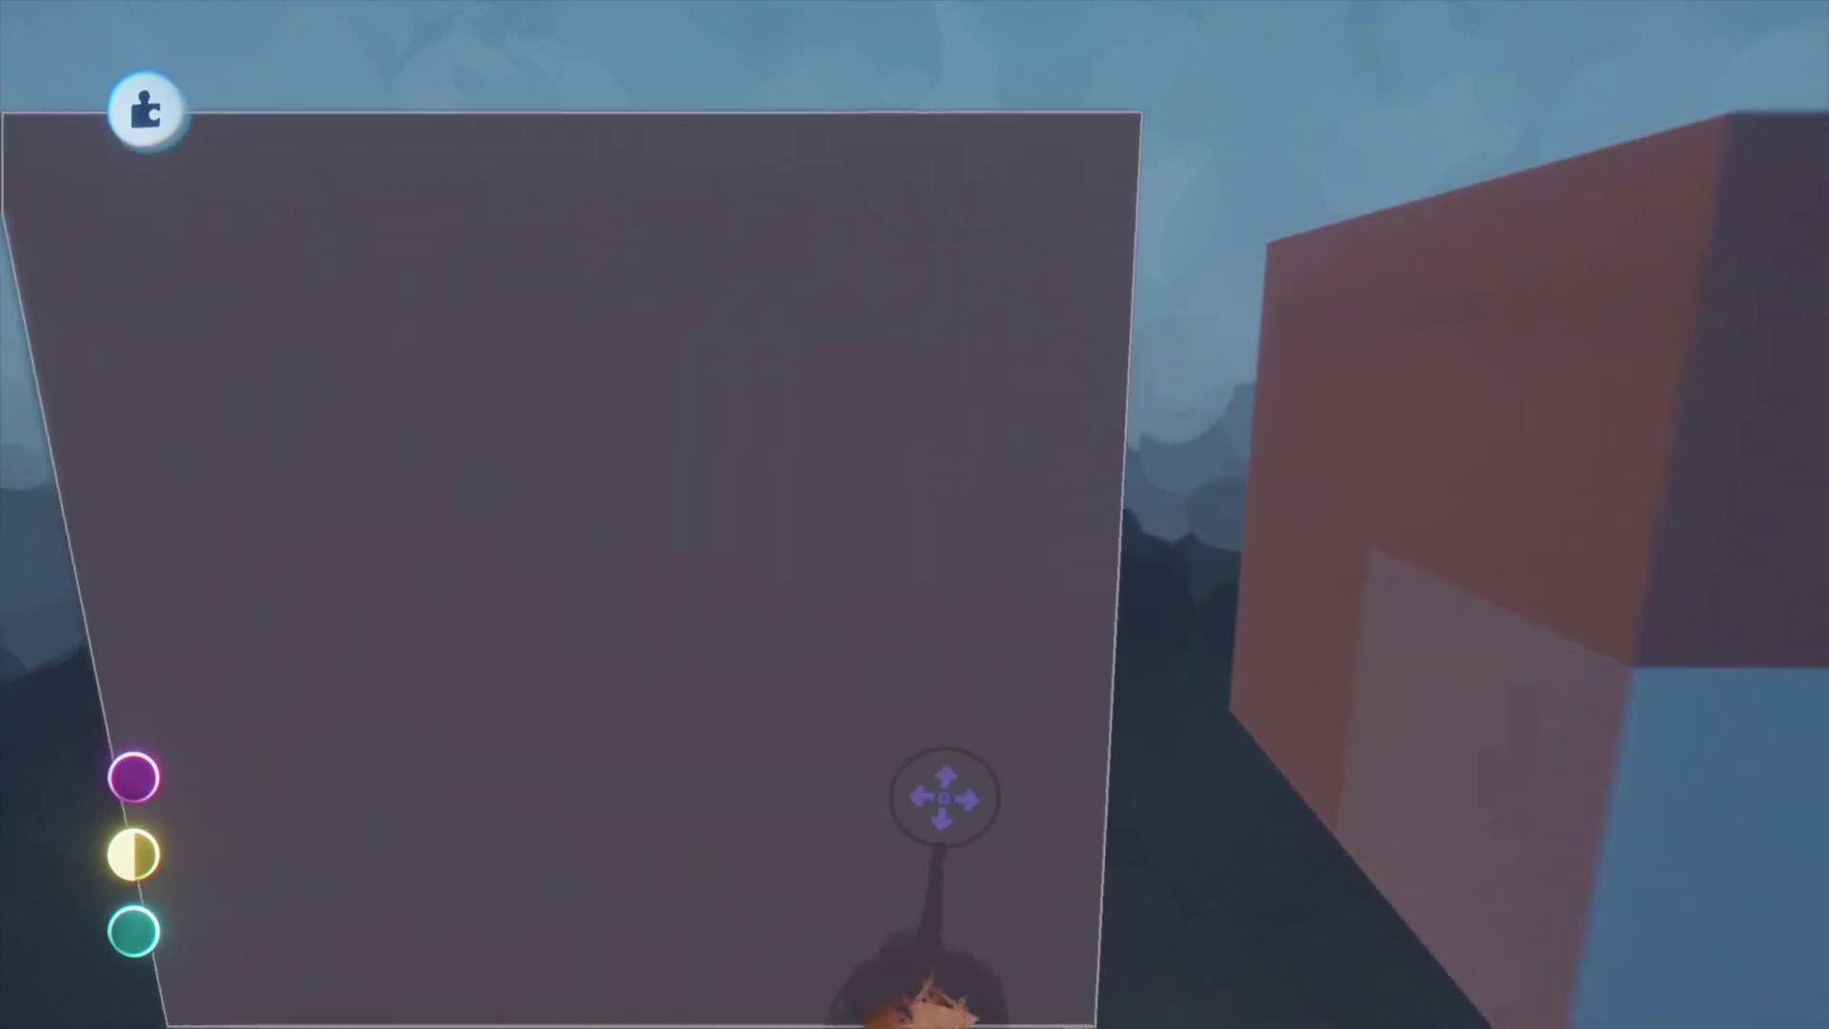
pyautogui.scroll(-3, 1371, 586)
pyautogui.scroll(5, 1292, 657)
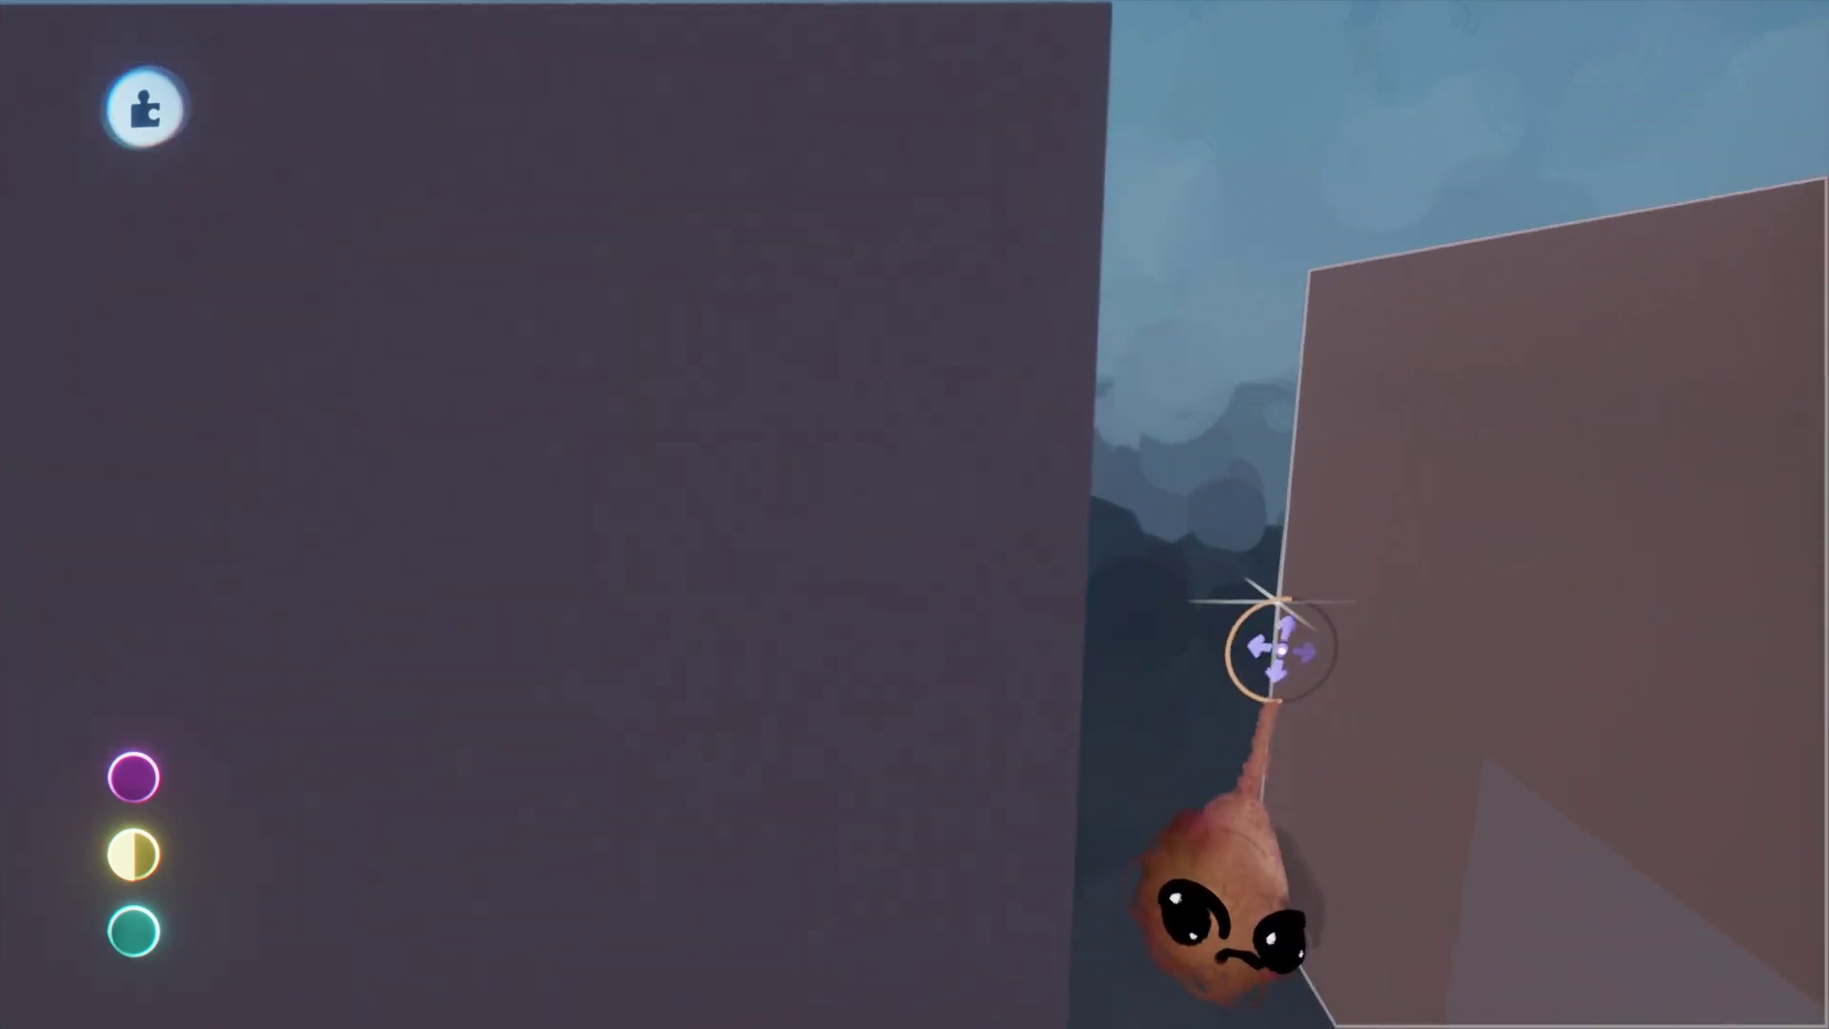
pyautogui.moveTo(1281, 651)
pyautogui.mouseDown(button='middle')
pyautogui.moveTo(1286, 675)
pyautogui.moveTo(1272, 653)
pyautogui.mouseUp(button='middle')
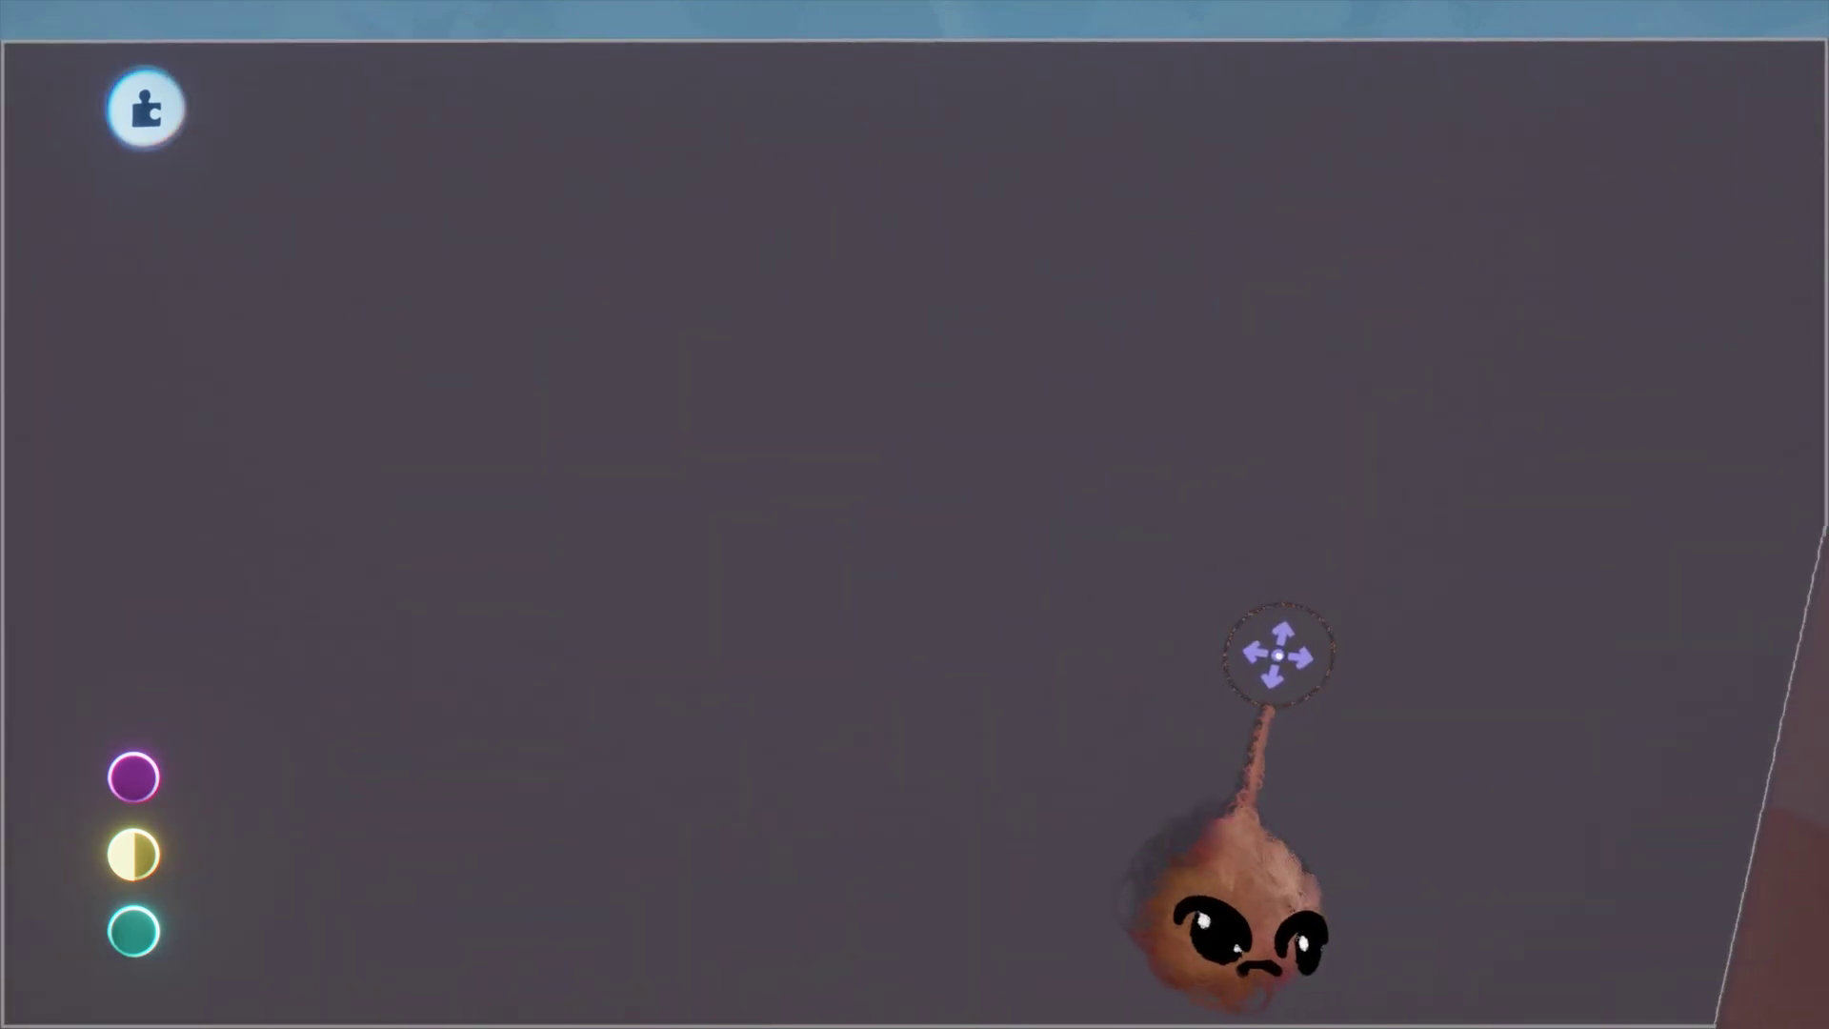
pyautogui.scroll(-5, 1279, 655)
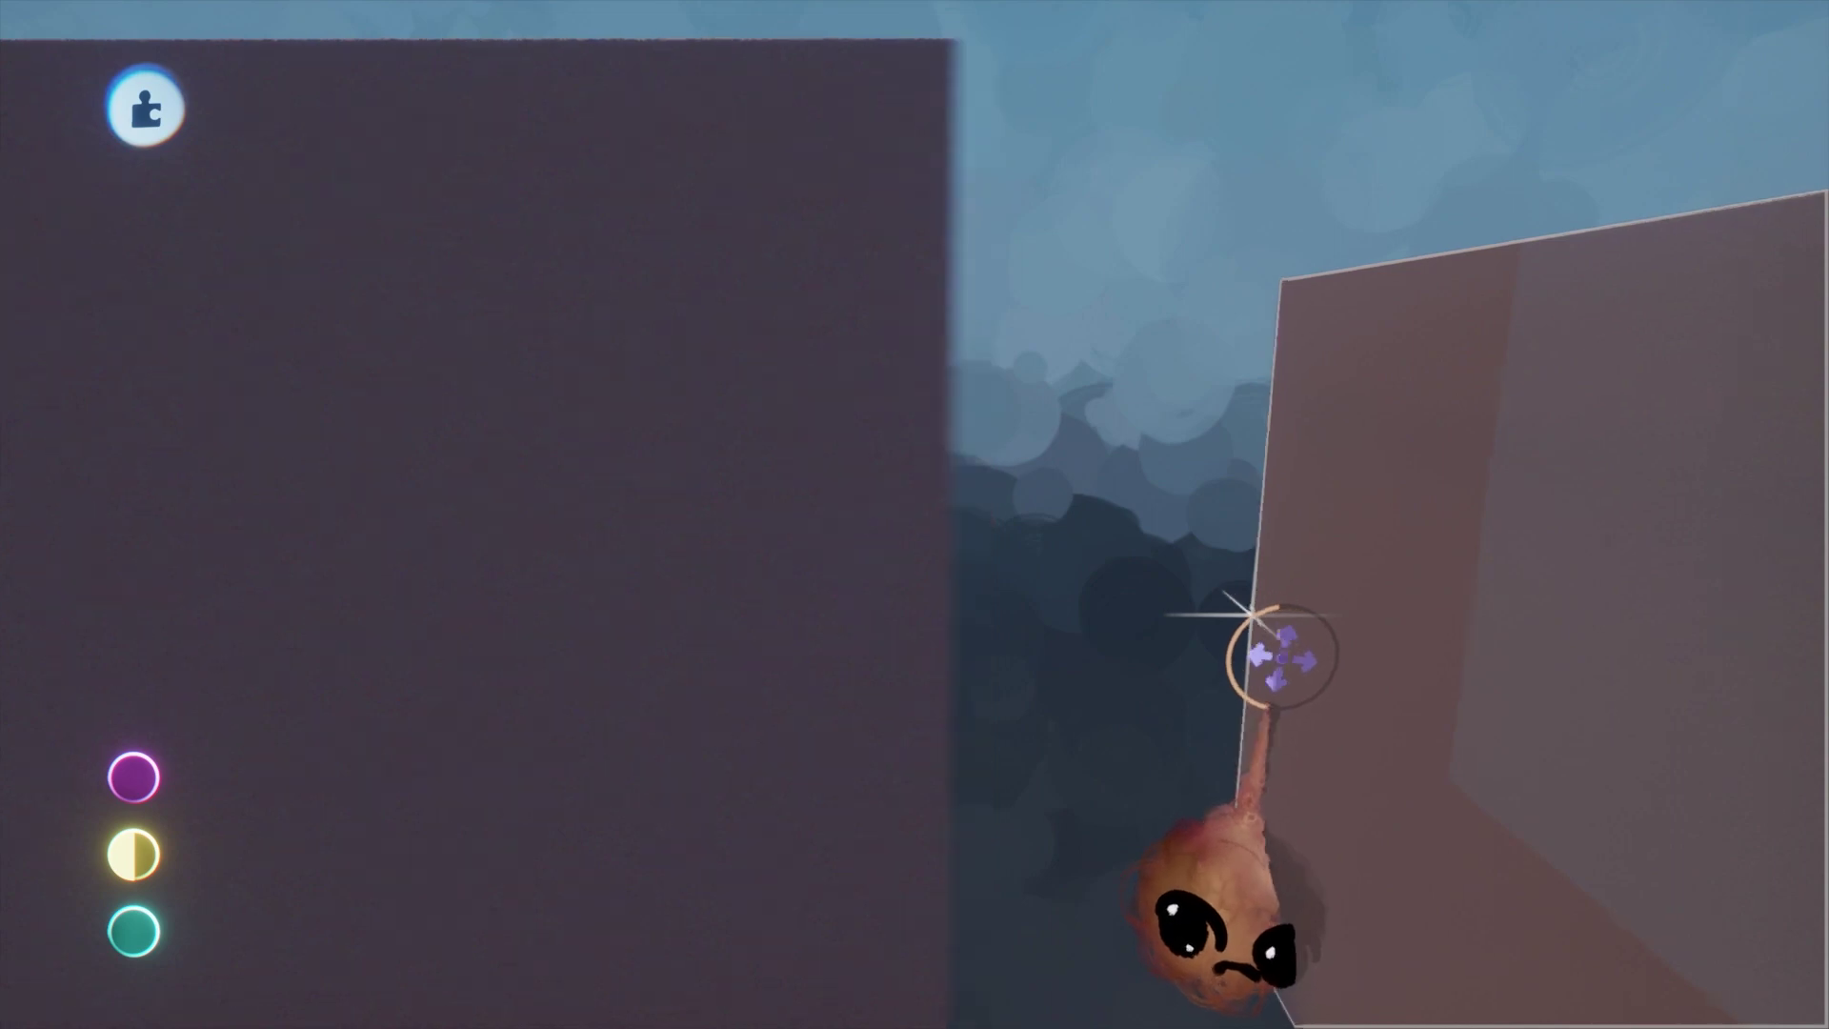
pyautogui.scroll(4, 1281, 656)
pyautogui.scroll(-2, 1279, 653)
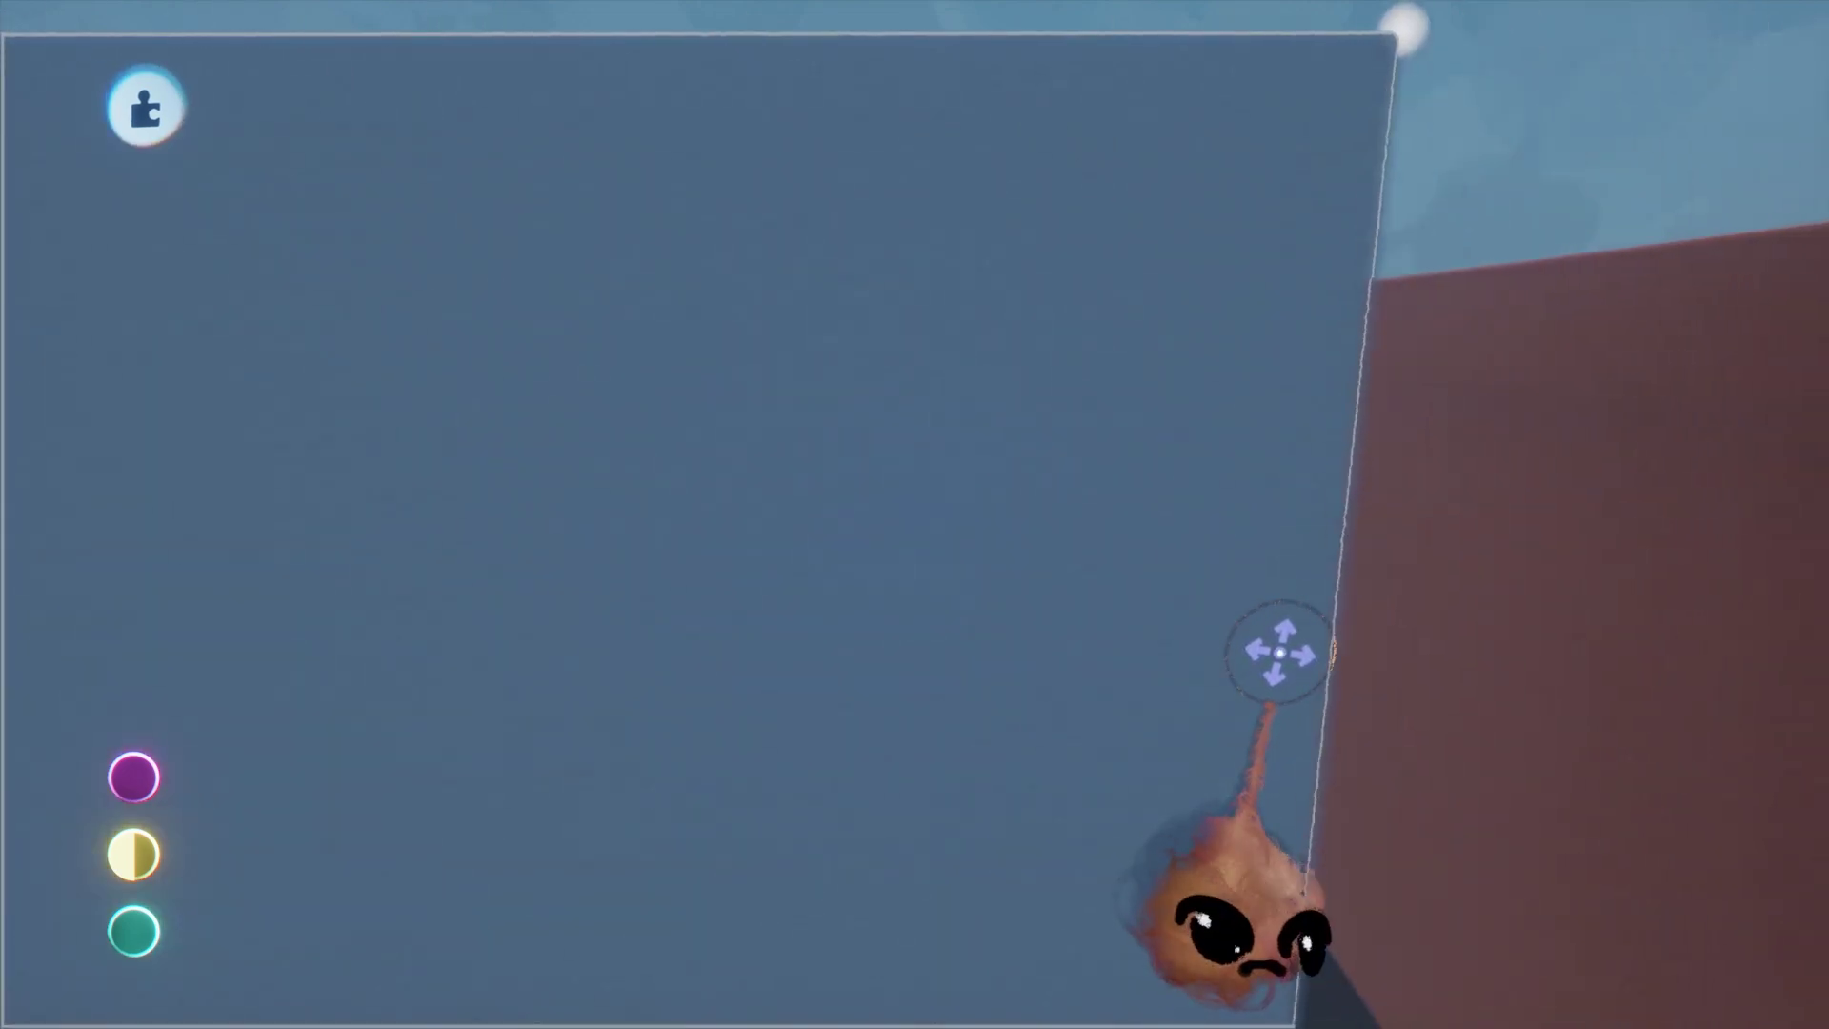
pyautogui.press('Right')
pyautogui.press('Right')
pyautogui.press('Right')
pyautogui.press('Right')
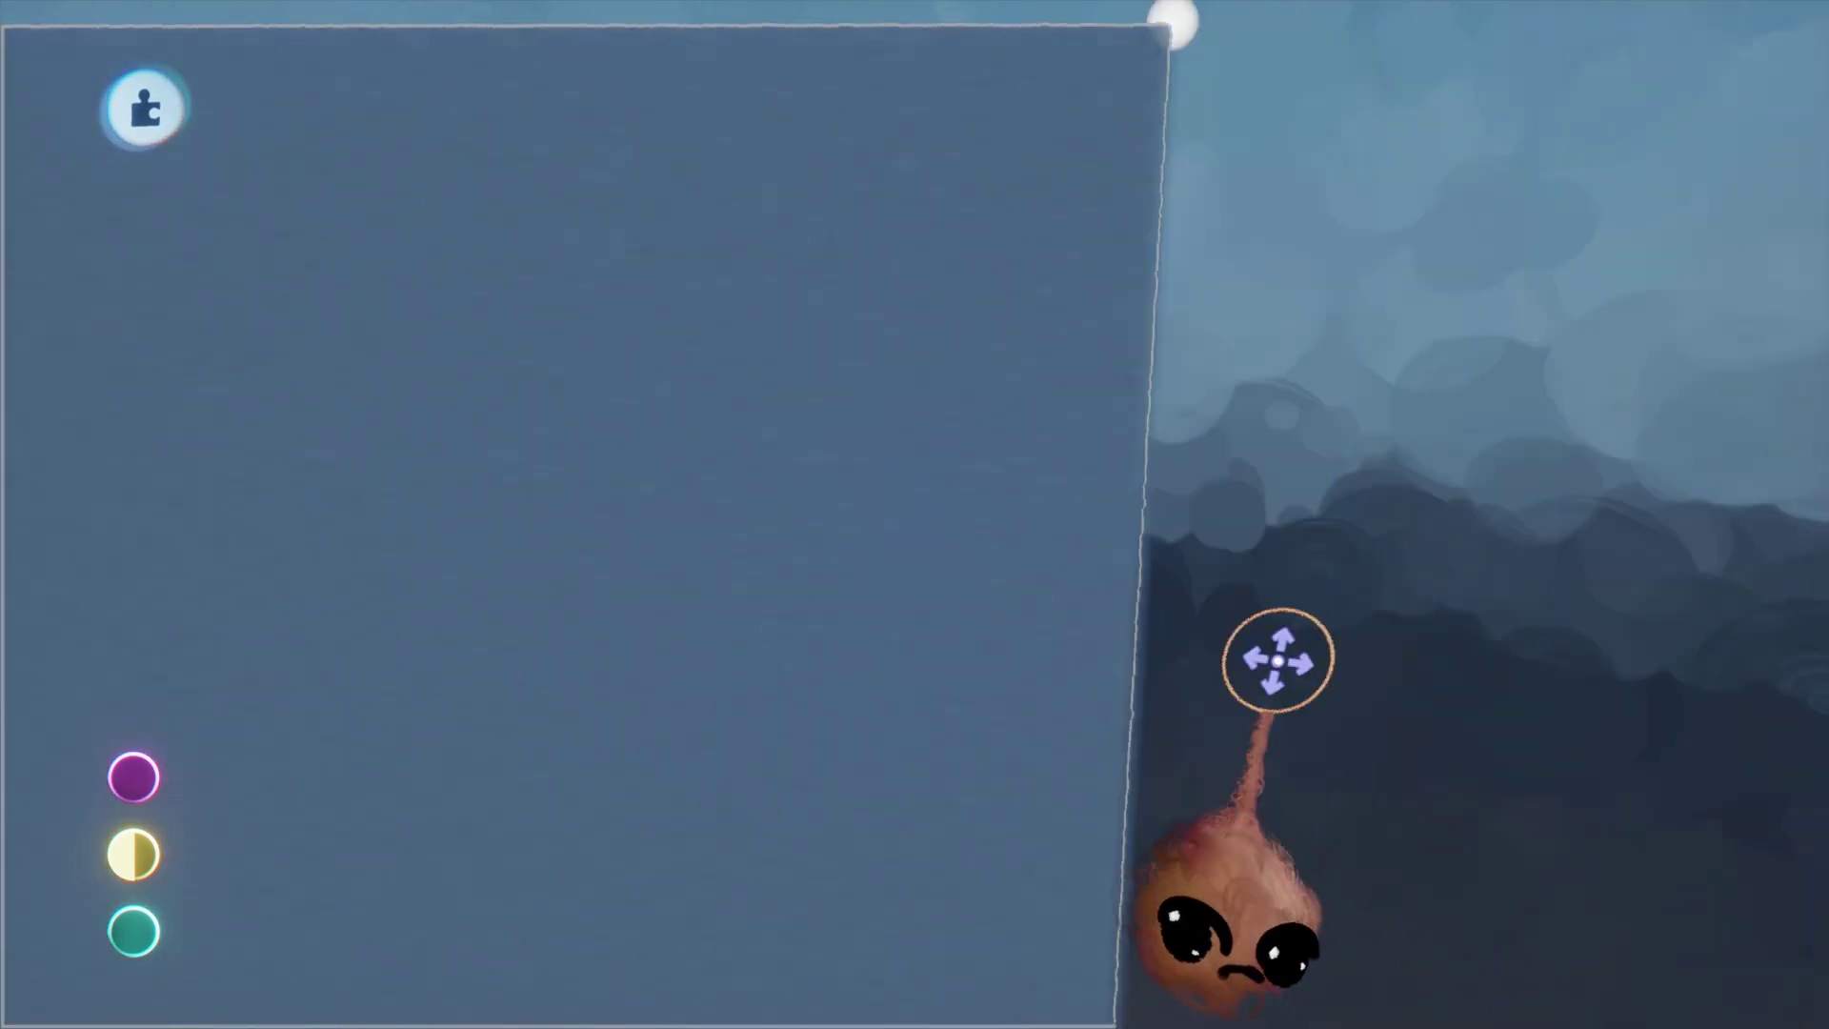
pyautogui.moveTo(1278, 659); pyautogui.dragTo(1280, 661, button='middle')
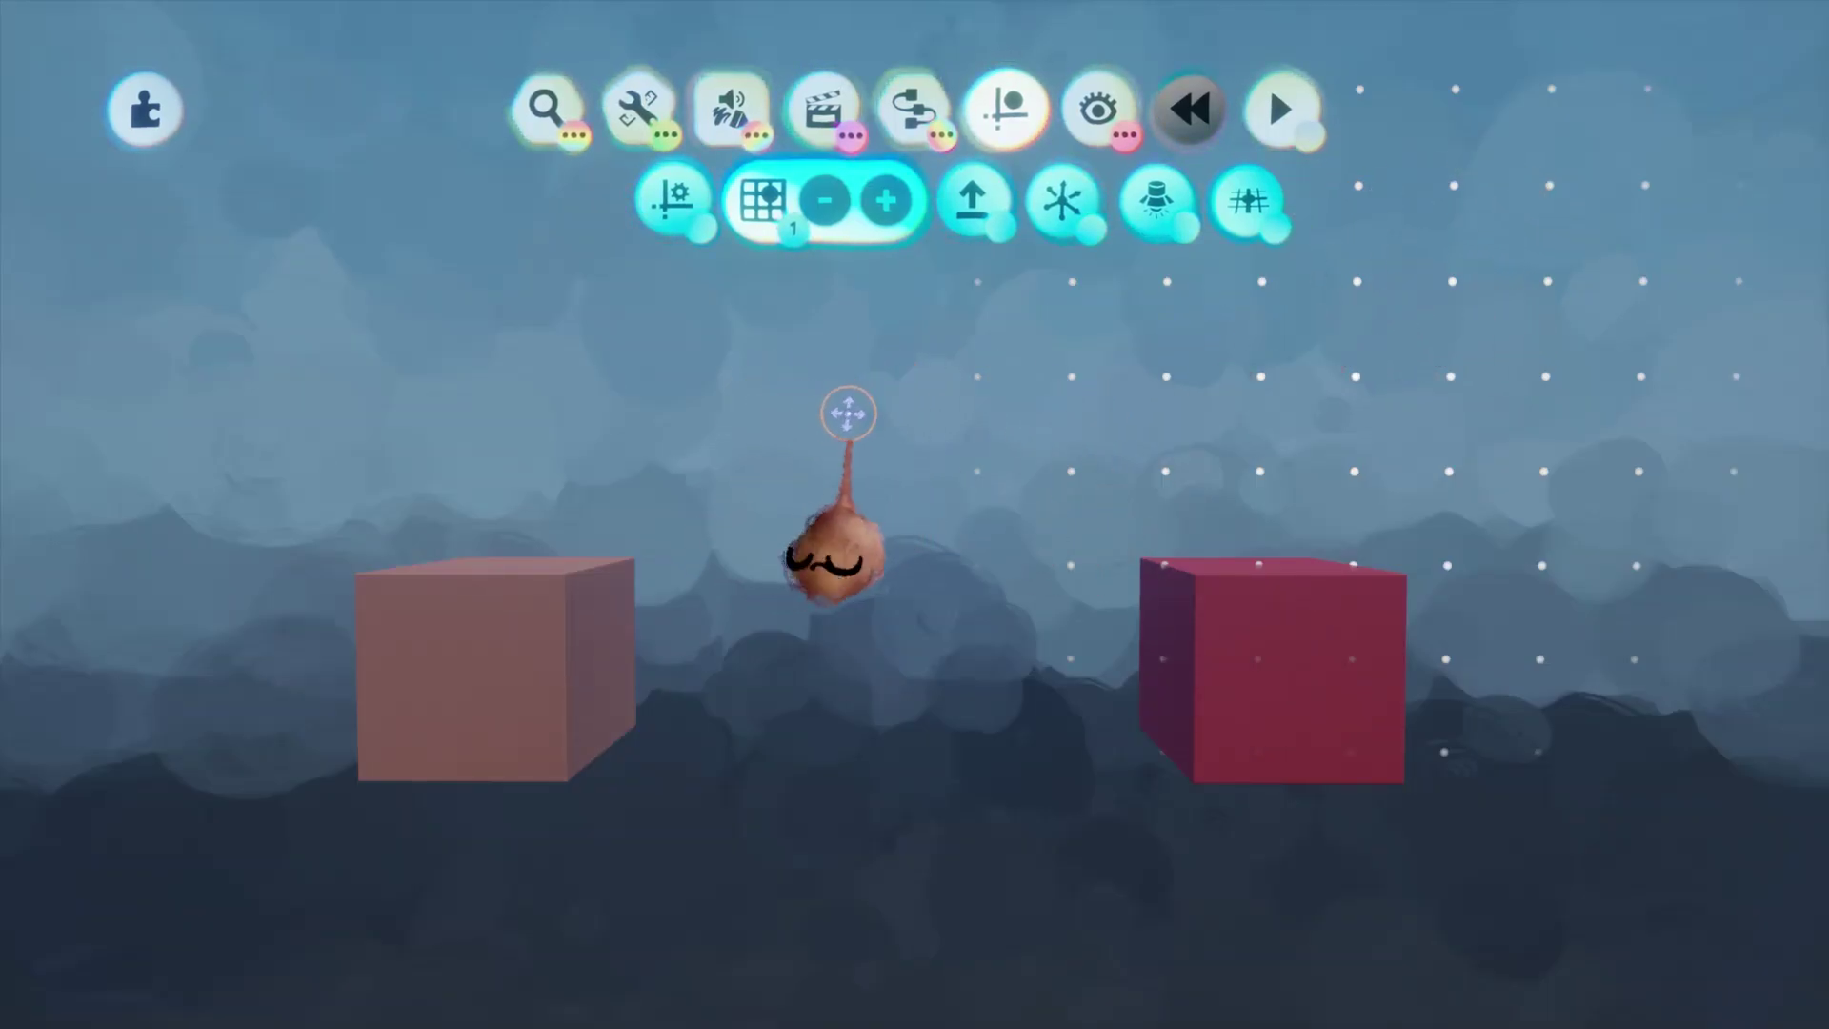
# Increase the sculpture detail of the red cube and the pink cube with the Sculpture Detail tool, and return to Move.
pyautogui.click(656, 117)
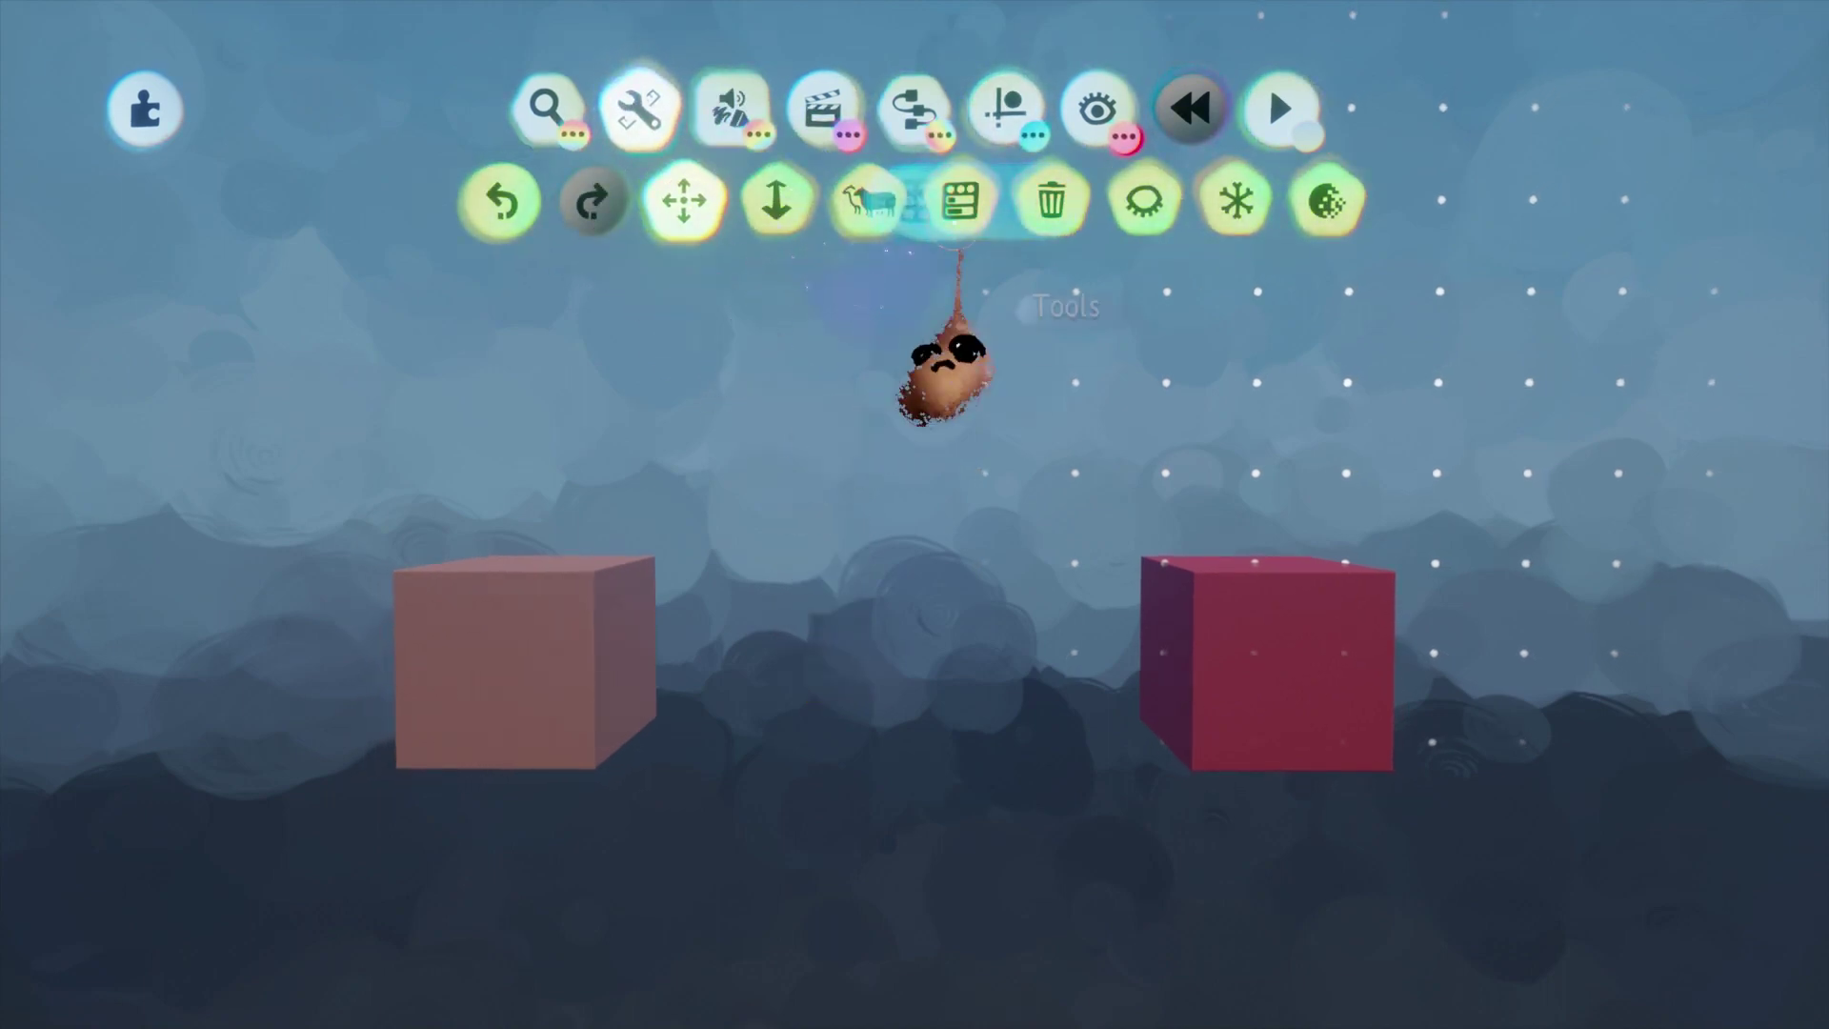
pyautogui.click(1307, 196)
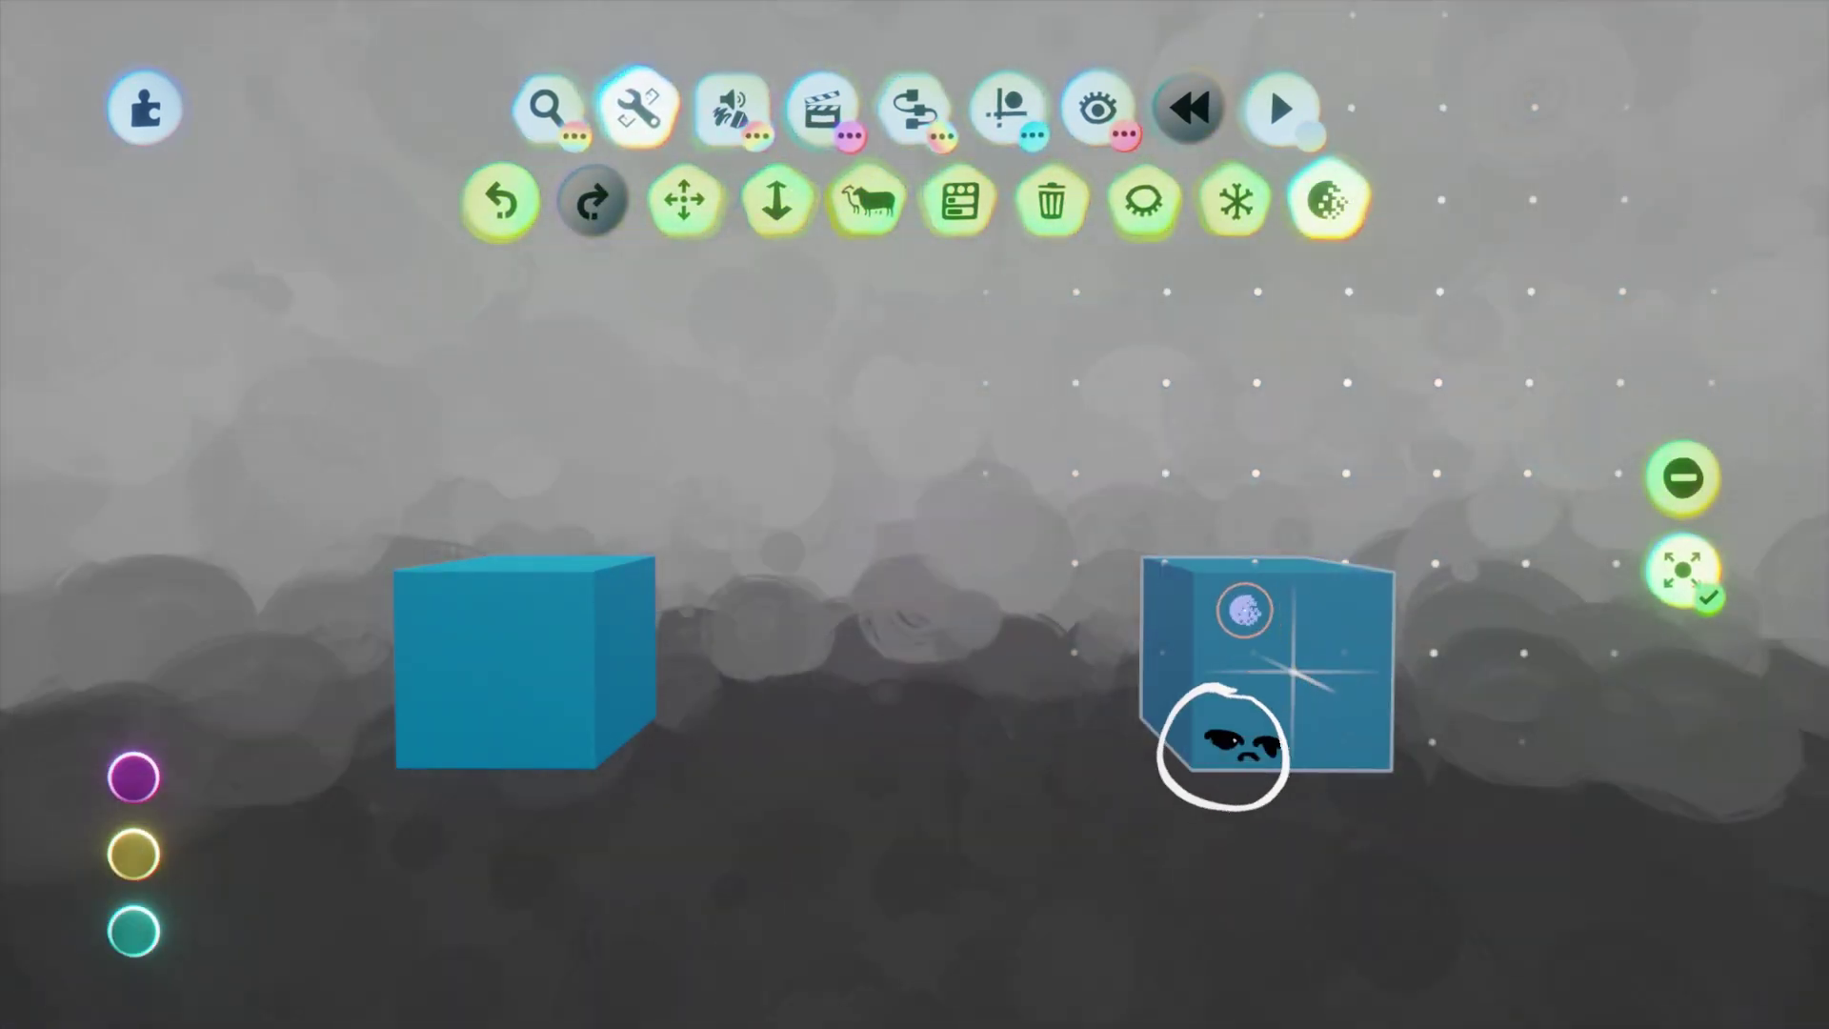
pyautogui.click(1315, 692)
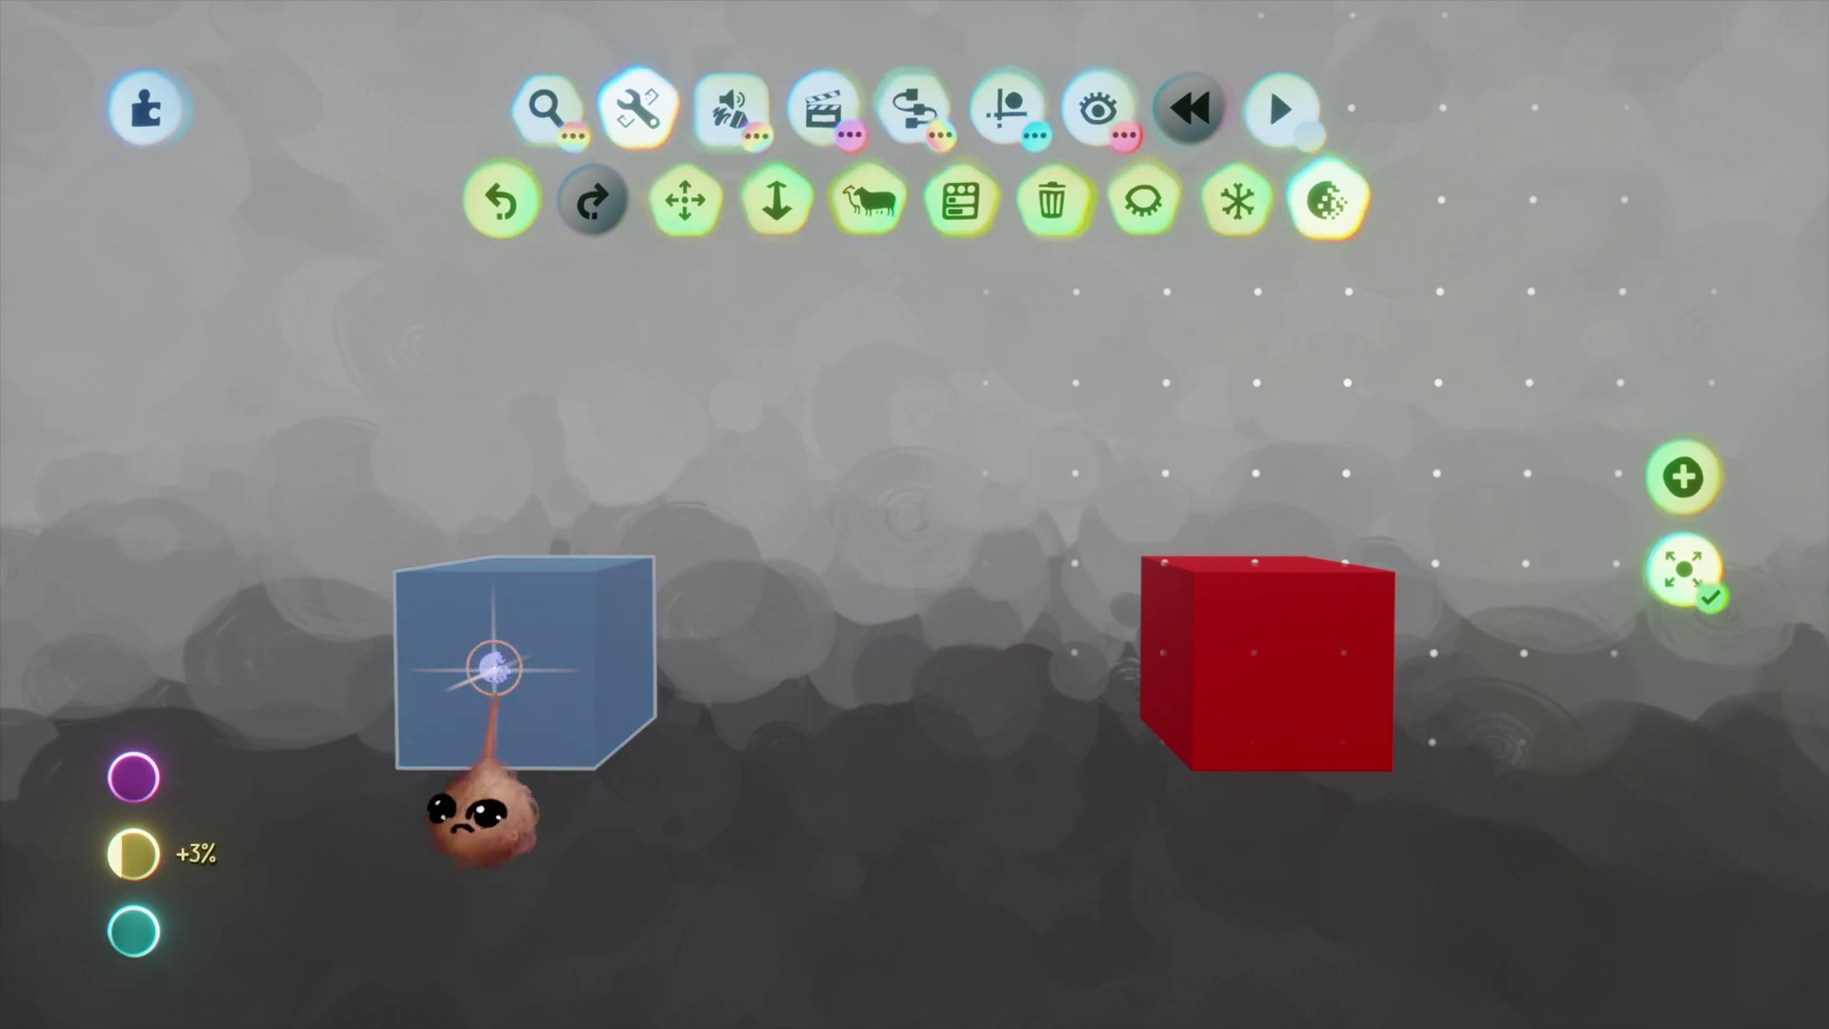
pyautogui.click(516, 673)
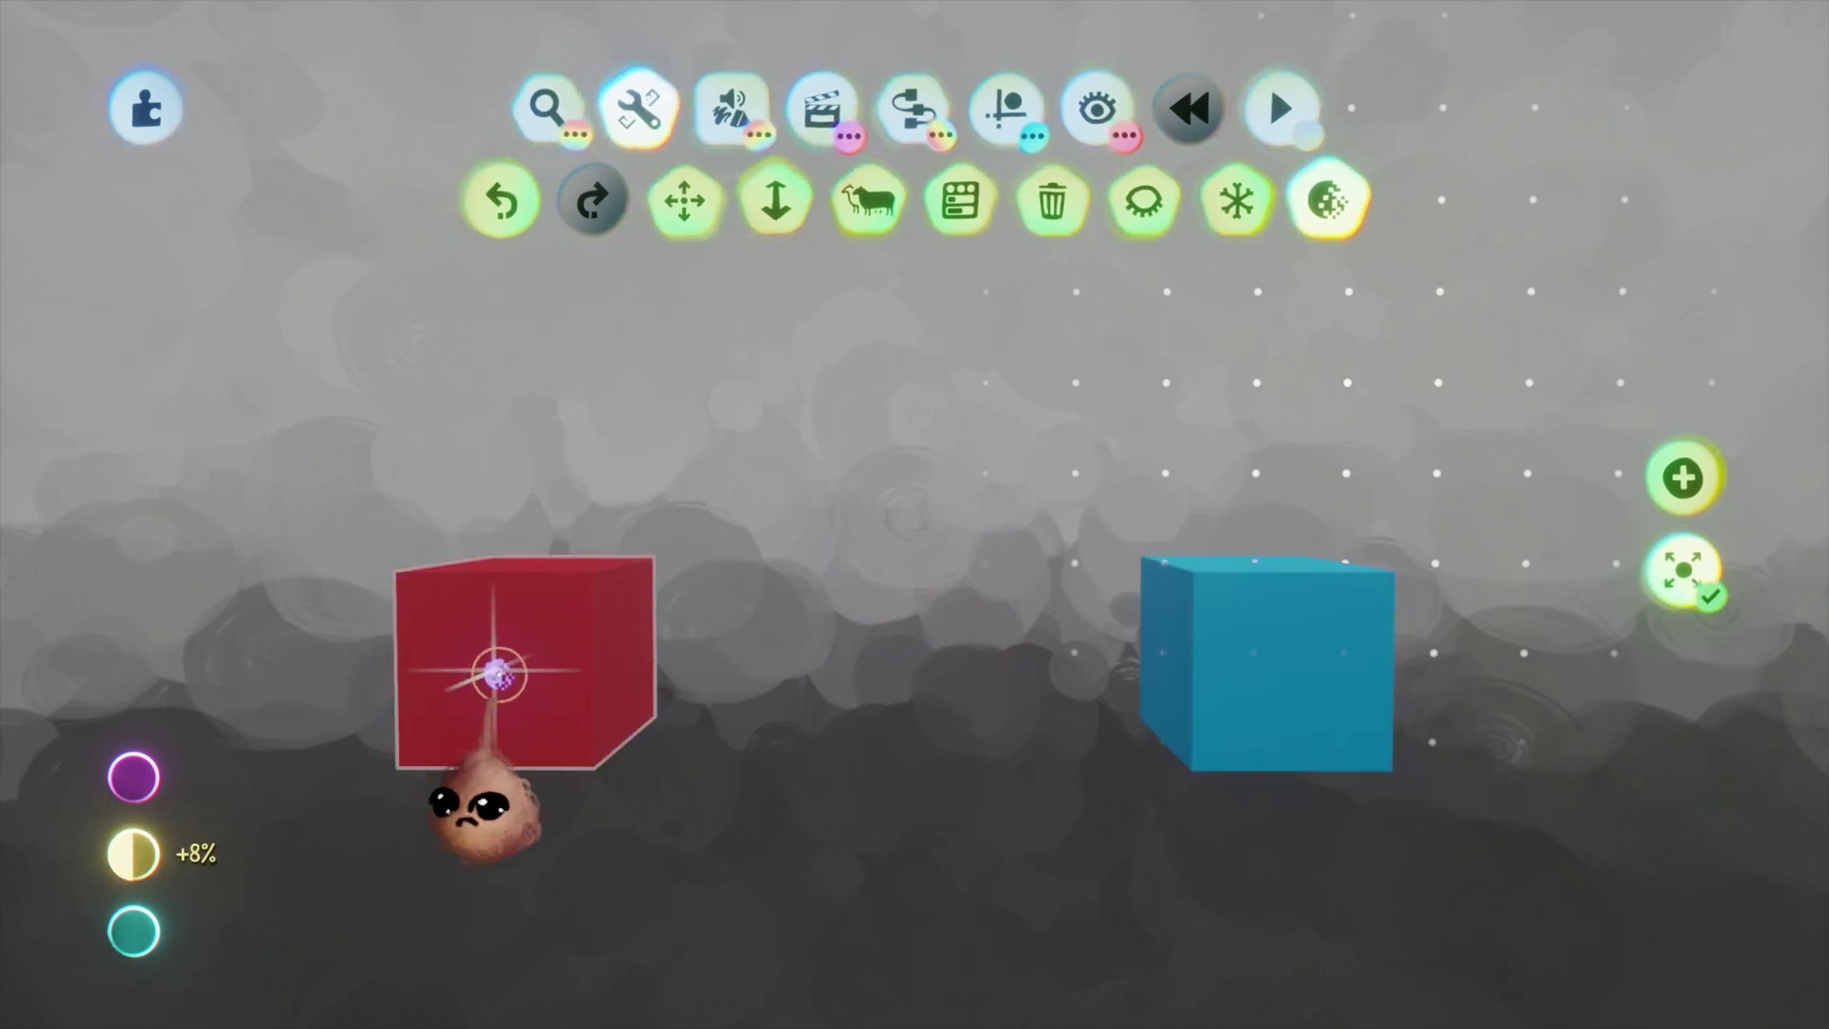
pyautogui.moveTo(134, 853)
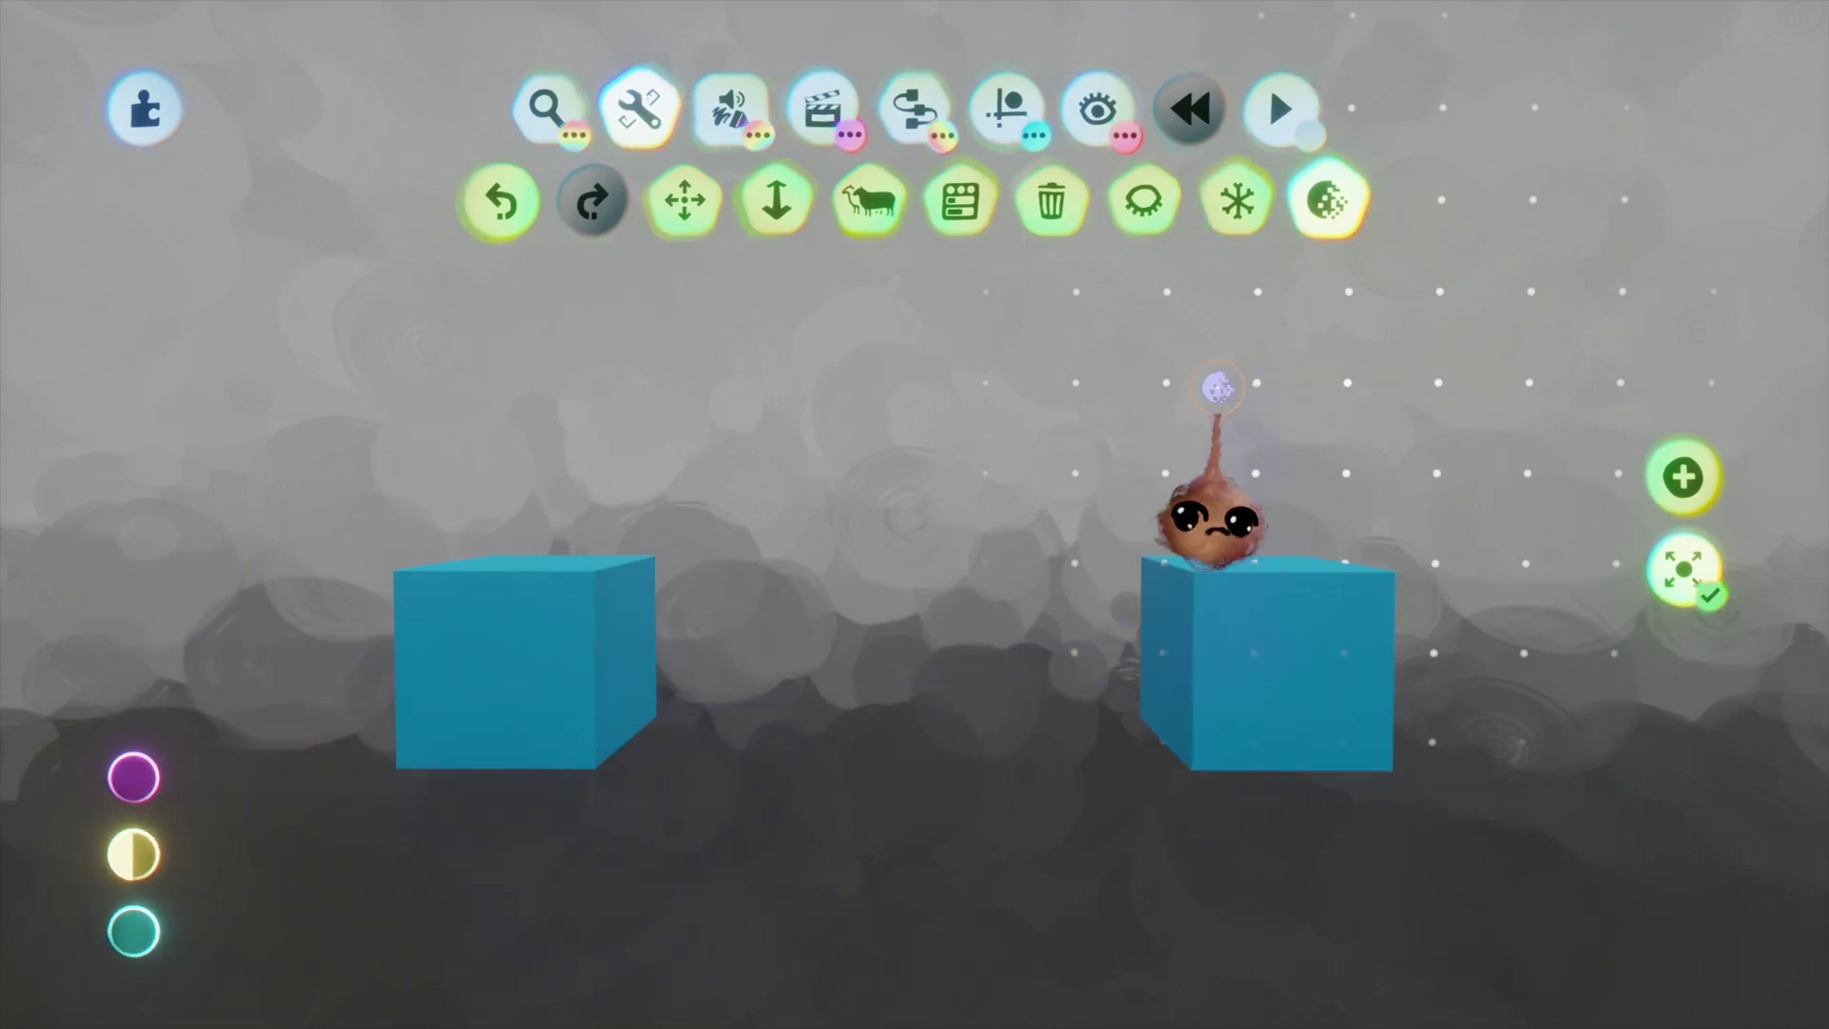
pyautogui.click(683, 201)
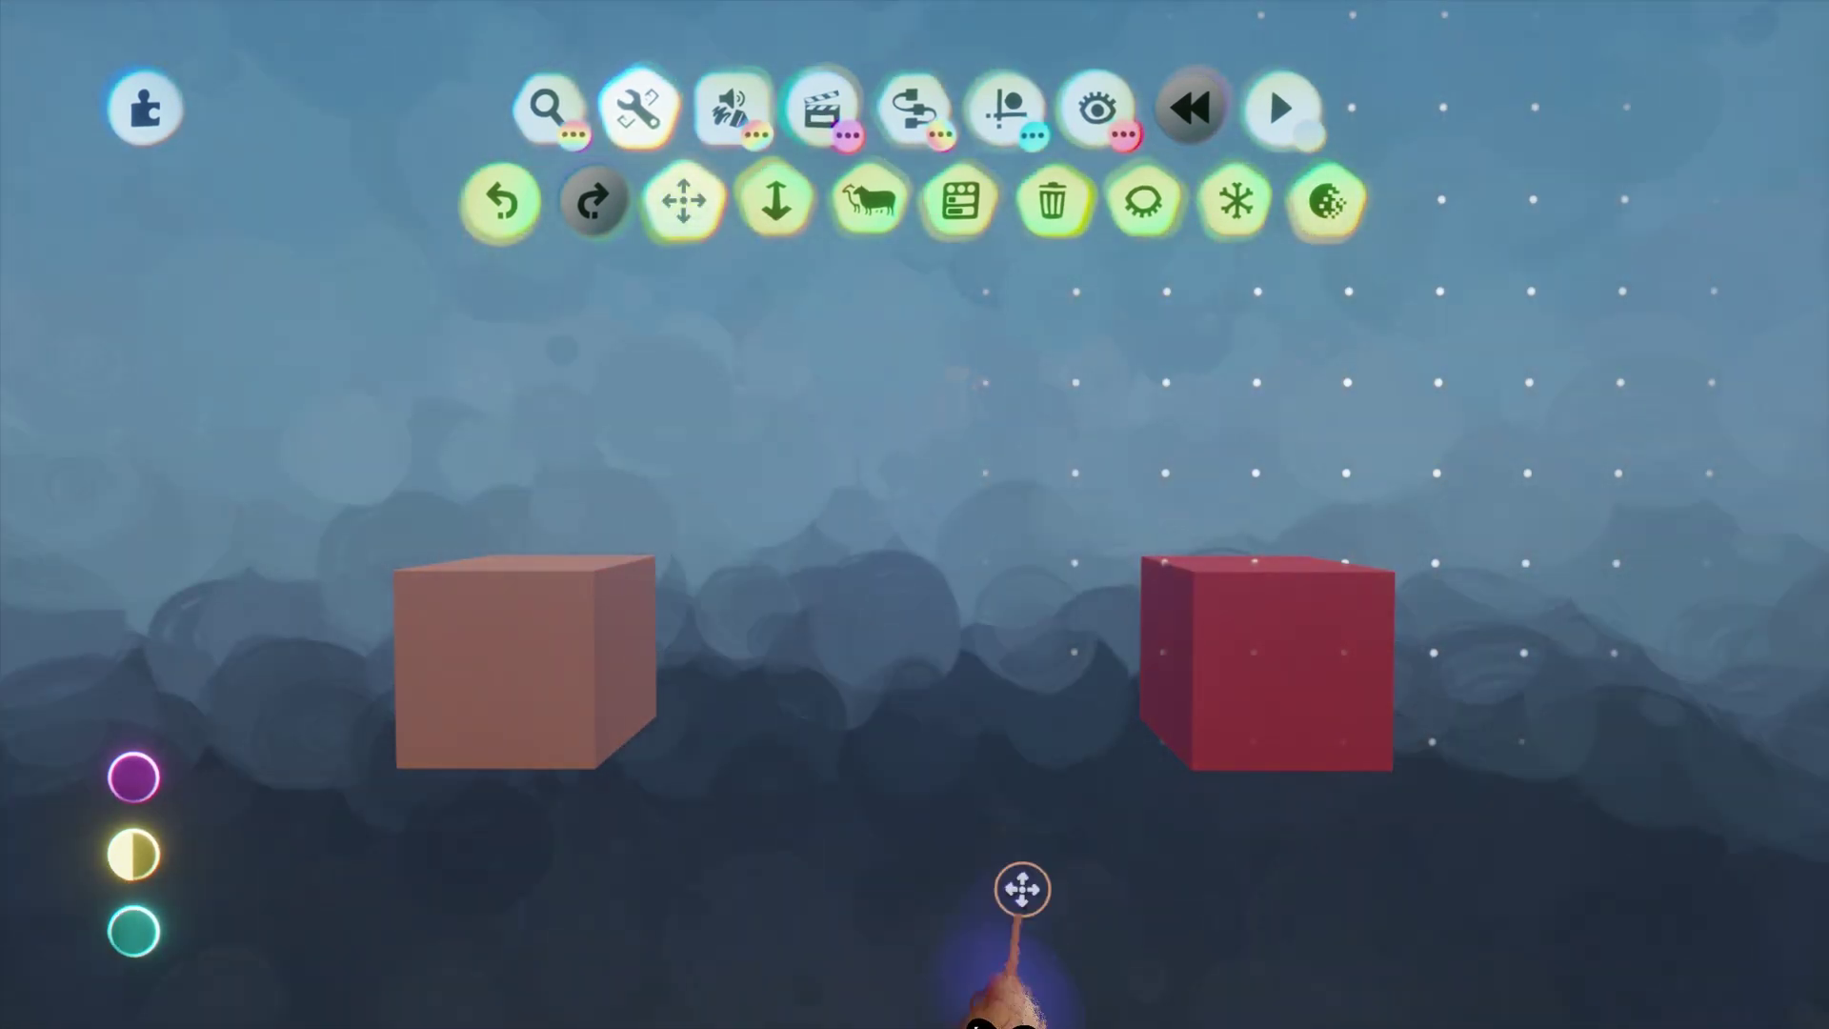
# Check the graphics memory of the pink and red cubes separately by deleting the other cube and undoing each deletion.
pyautogui.moveTo(153, 858)
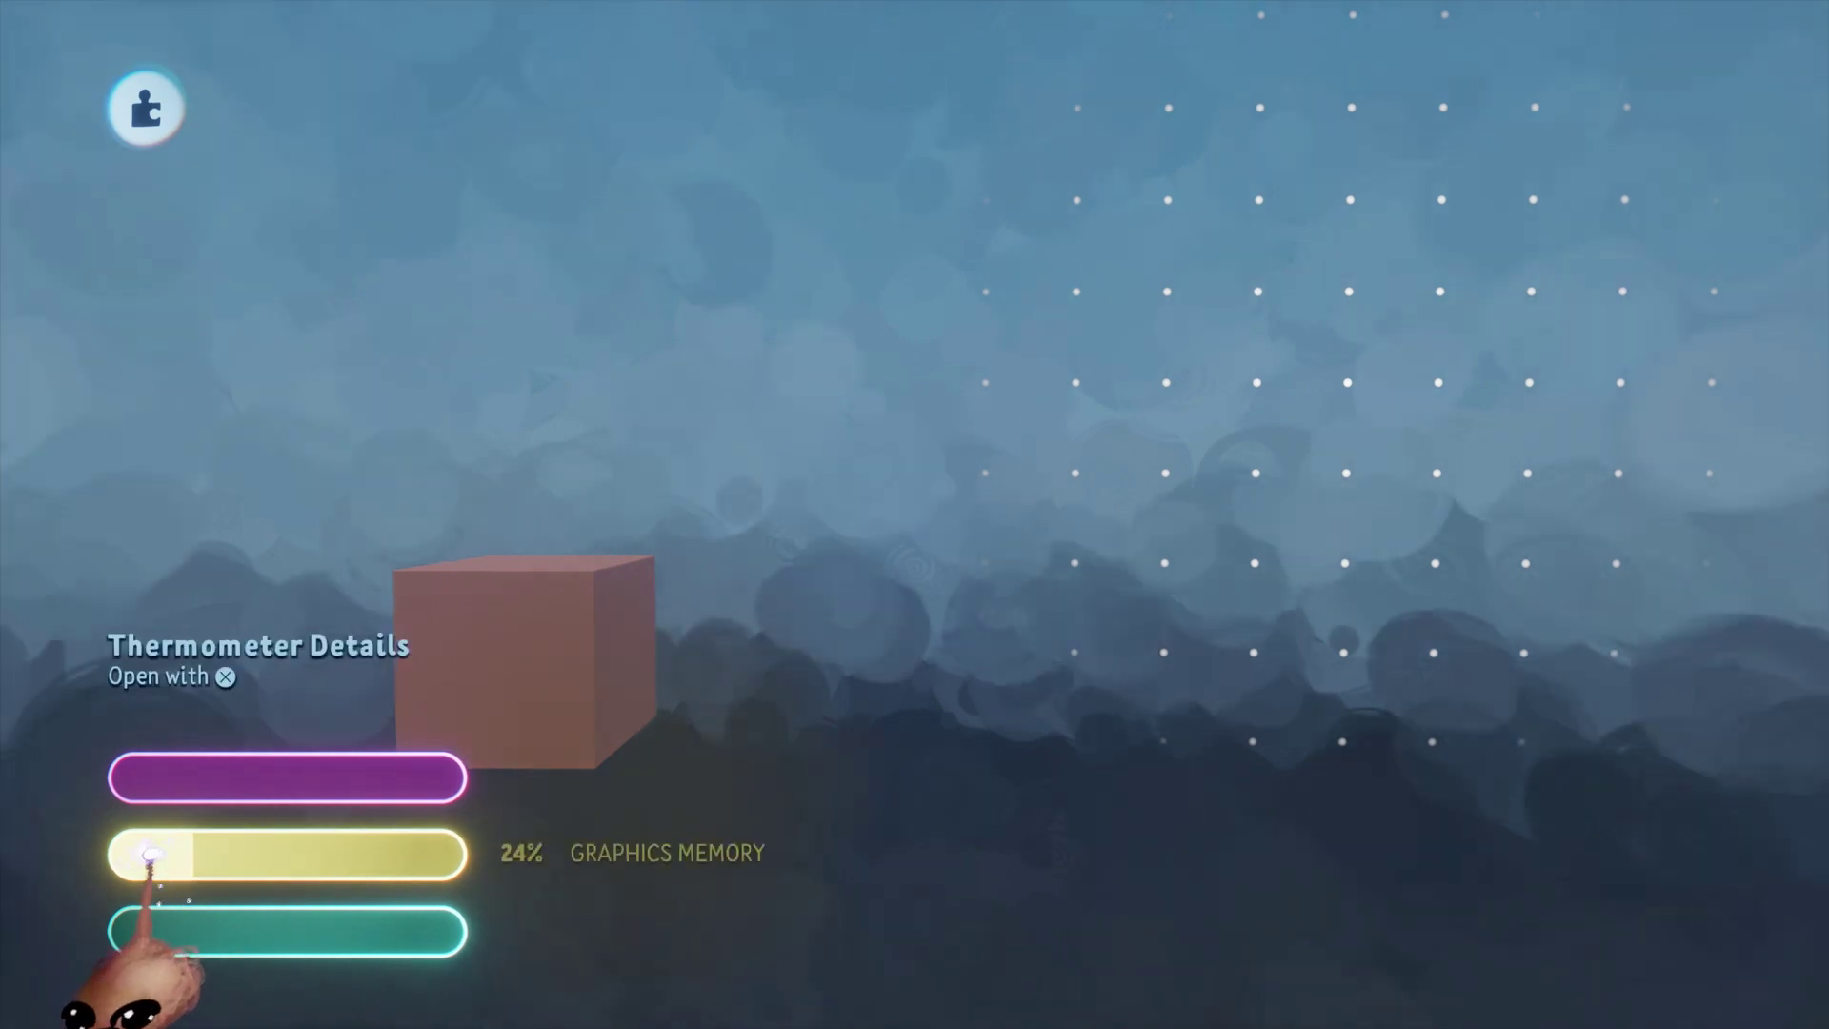
pyautogui.hotkey('ctrl', 'z')
pyautogui.press('Delete')
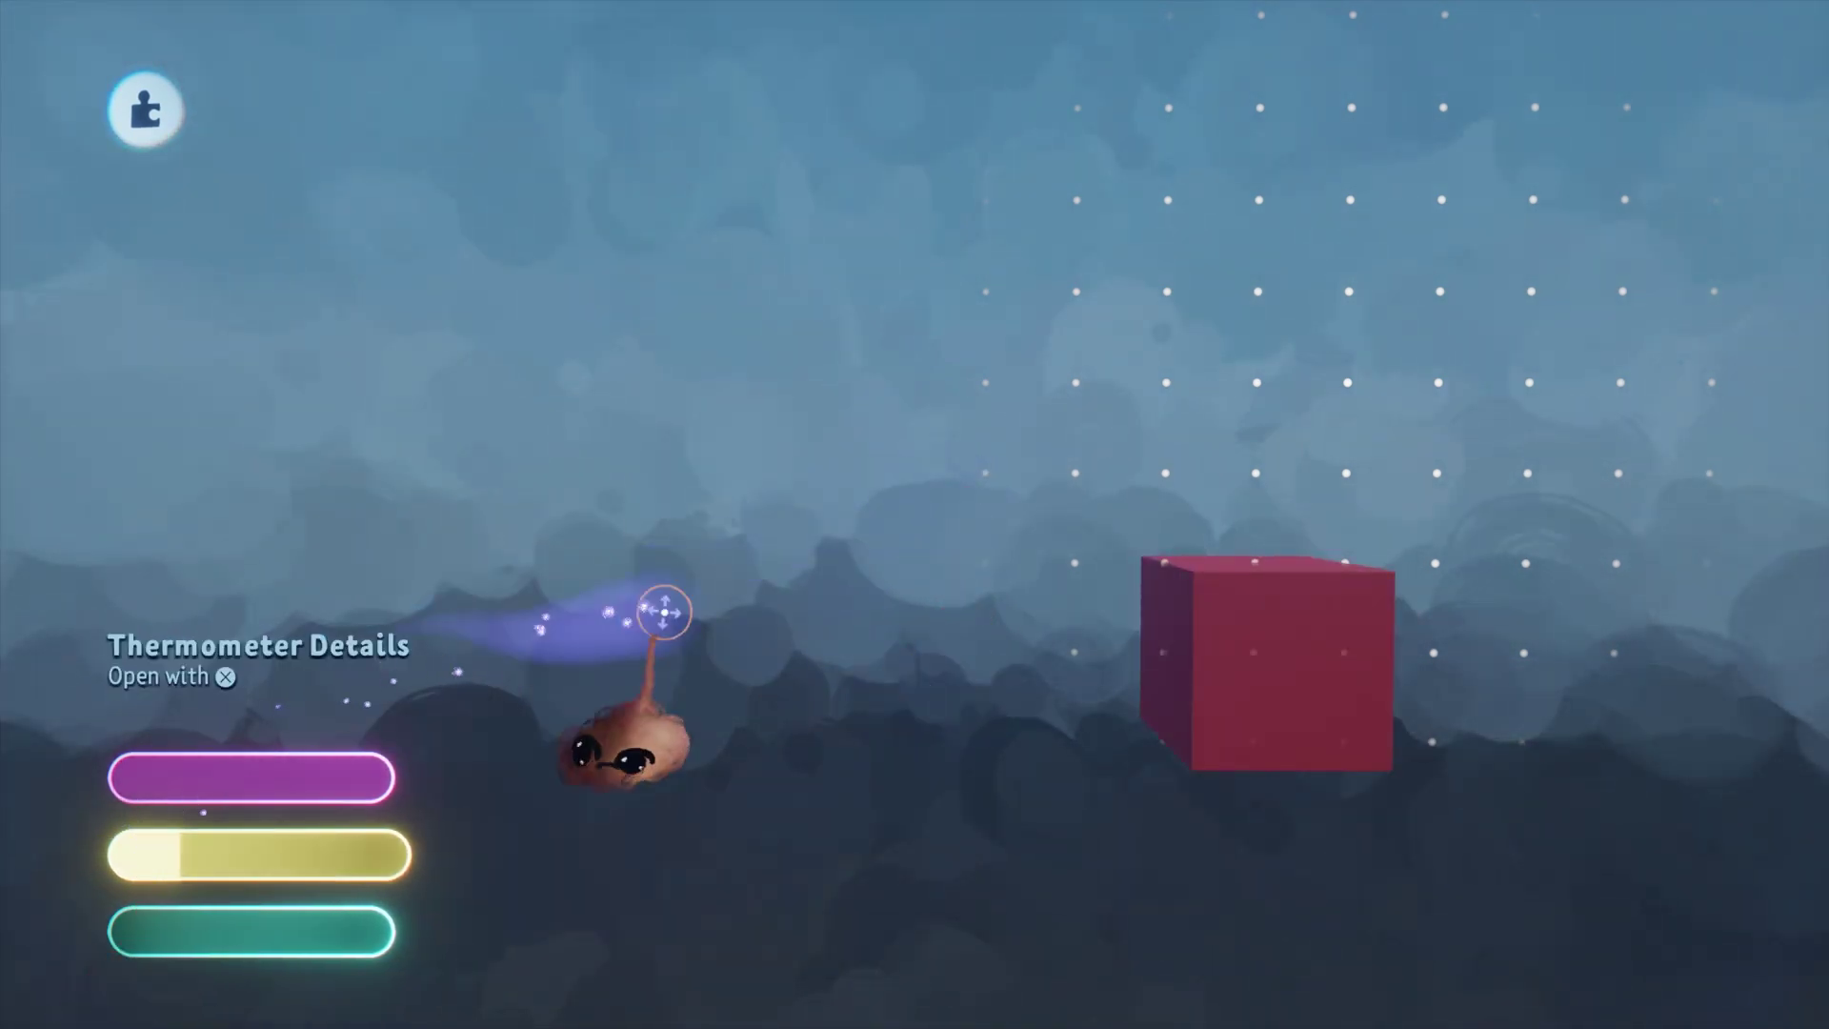
pyautogui.hotkey('ctrl', 'z')
# Lower the sculpture detail of the small red cube beside the large pink cube, and return to Move.
pyautogui.scroll(7, 852, 674)
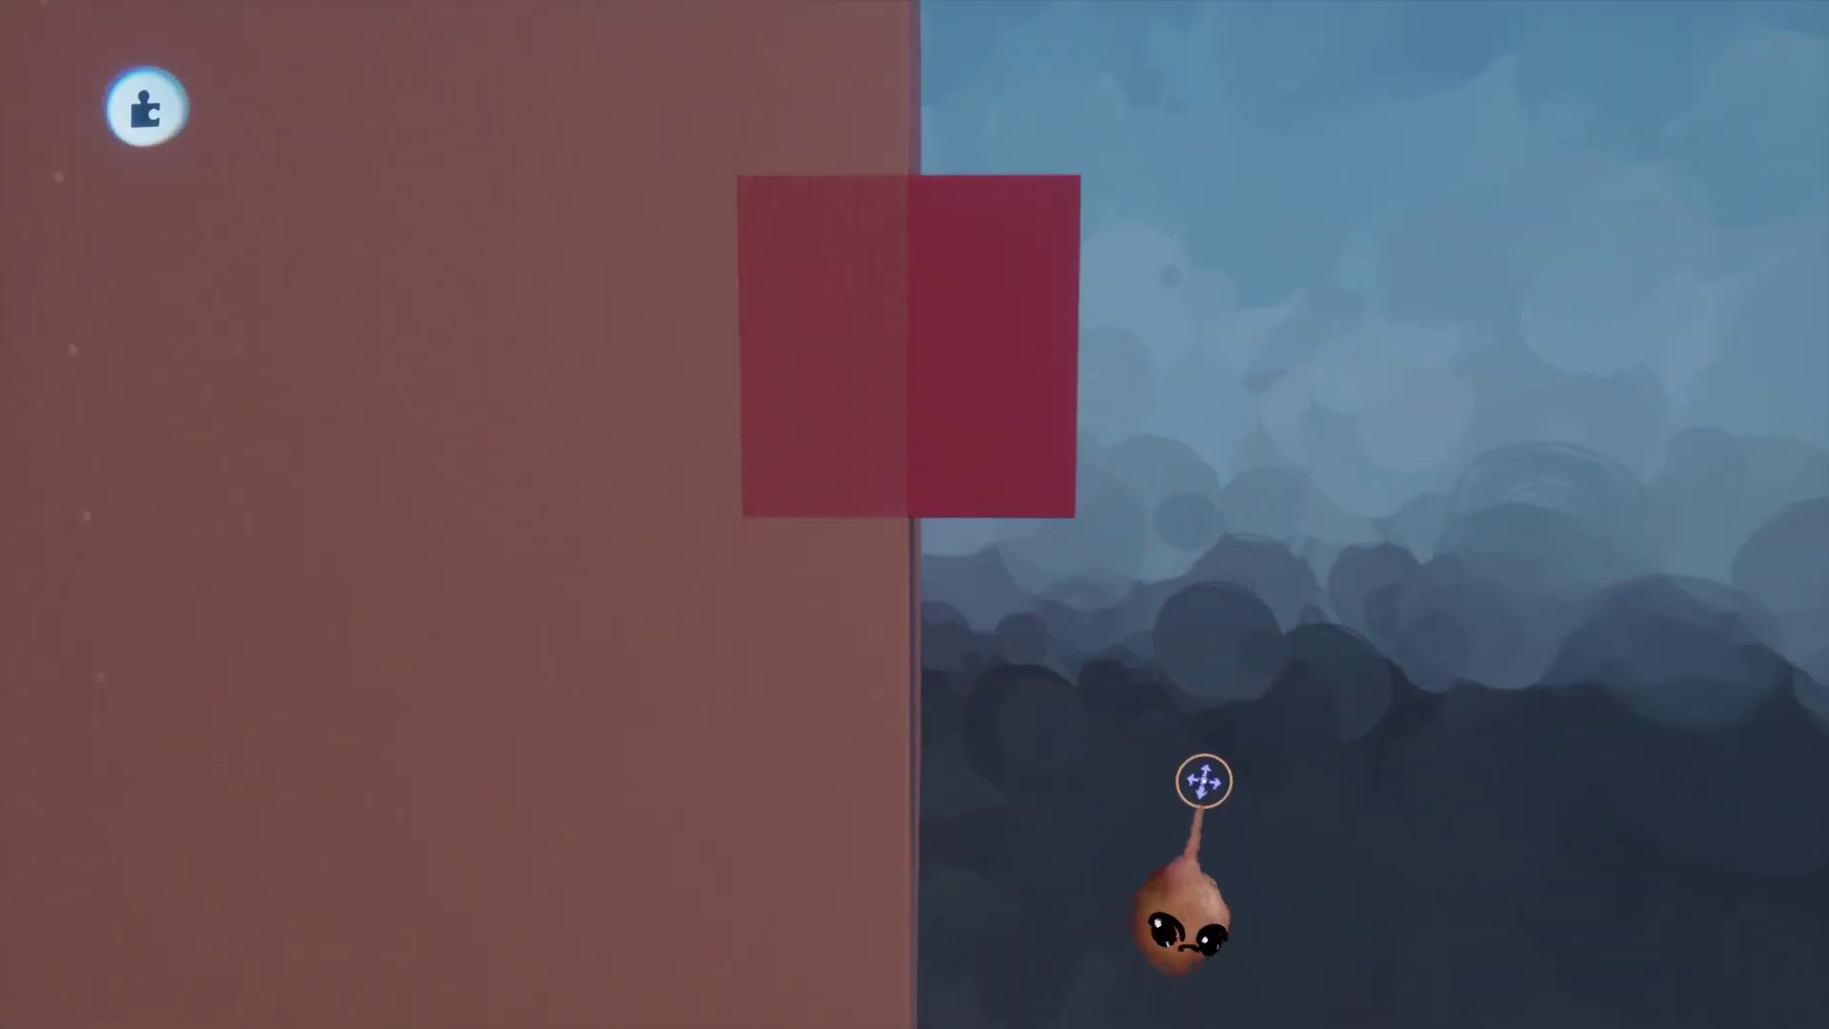
pyautogui.scroll(5, 1217, 748)
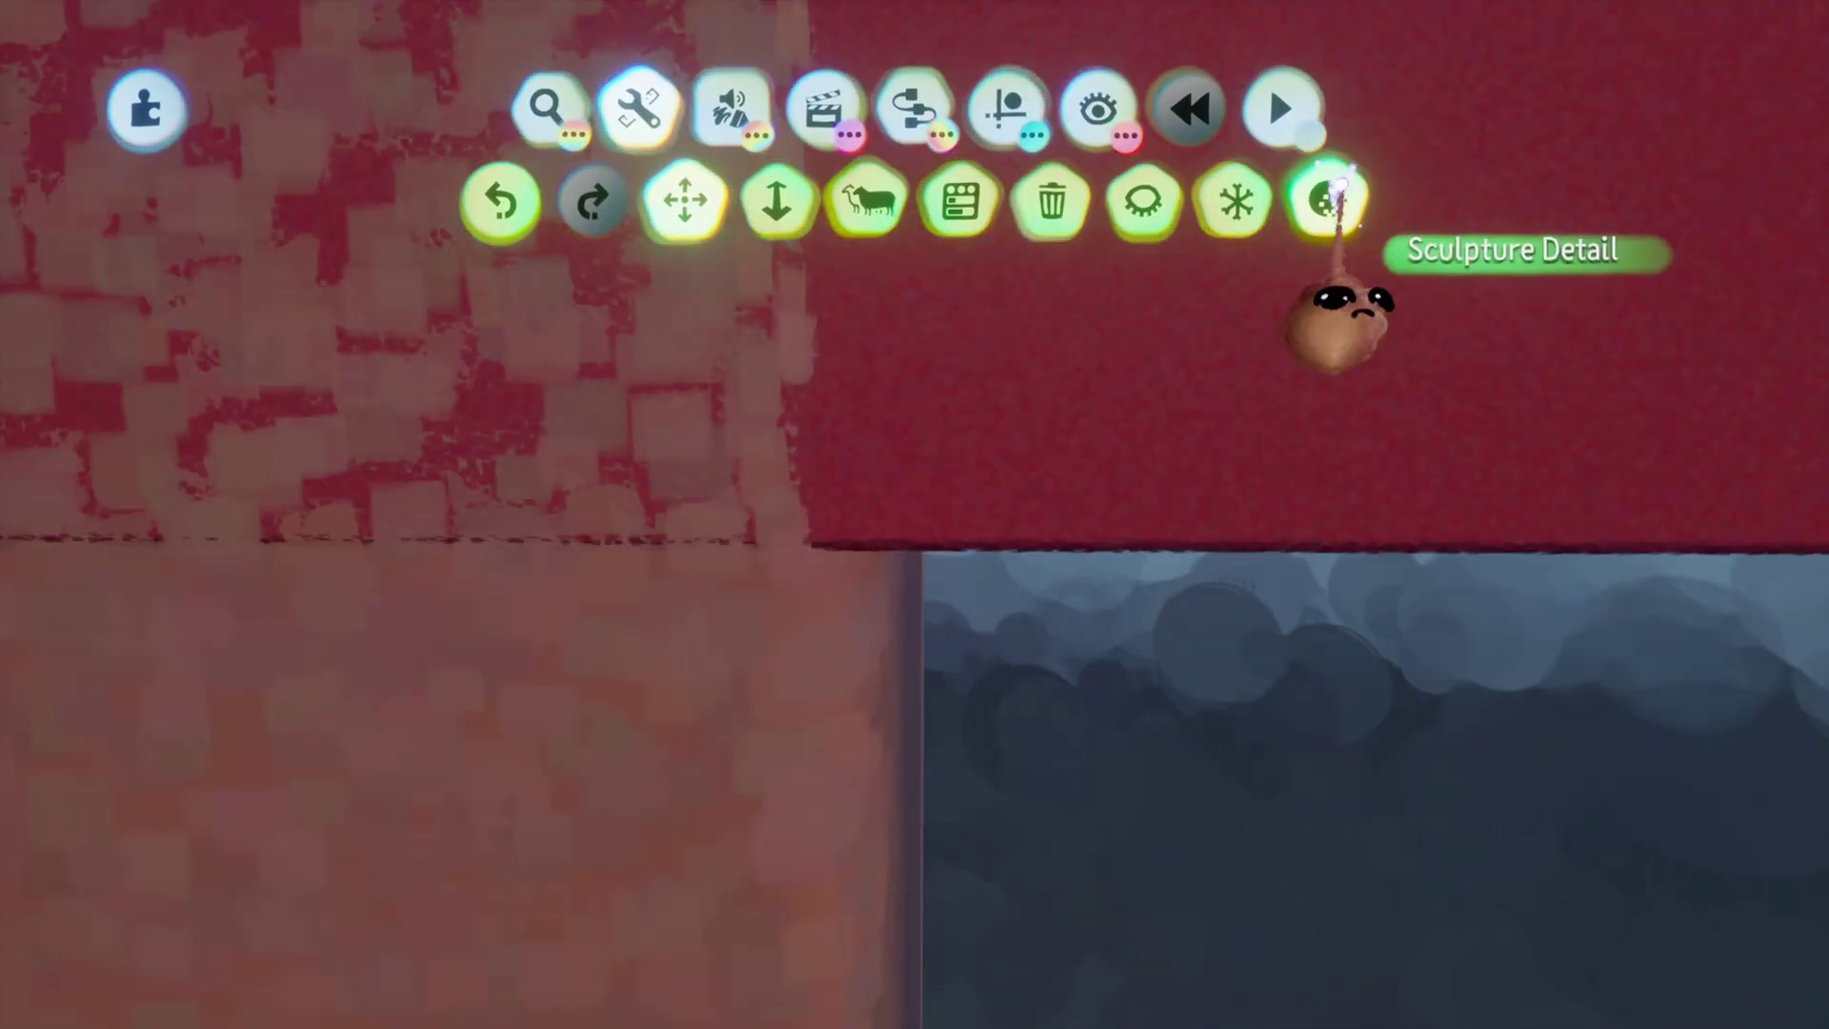
pyautogui.click(1326, 198)
pyautogui.moveTo(1371, 400); pyautogui.dragTo(1372, 441)
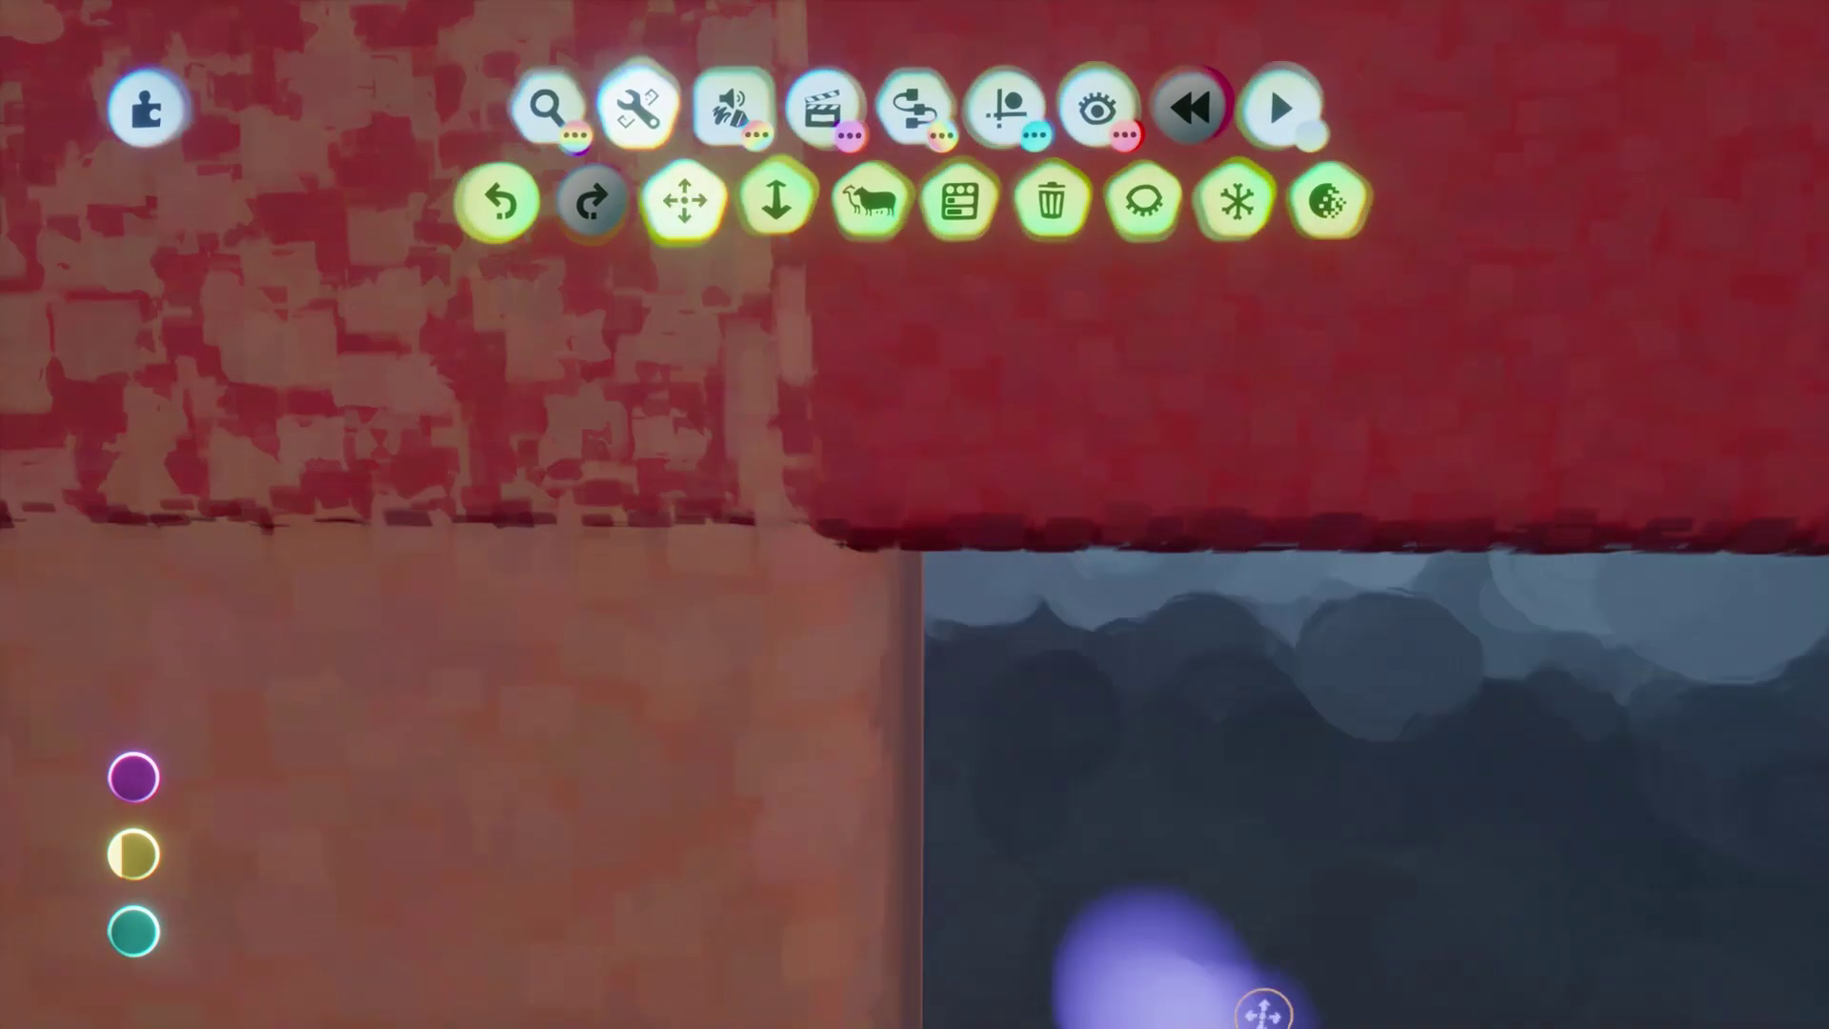
pyautogui.click(1329, 200)
pyautogui.click(685, 201)
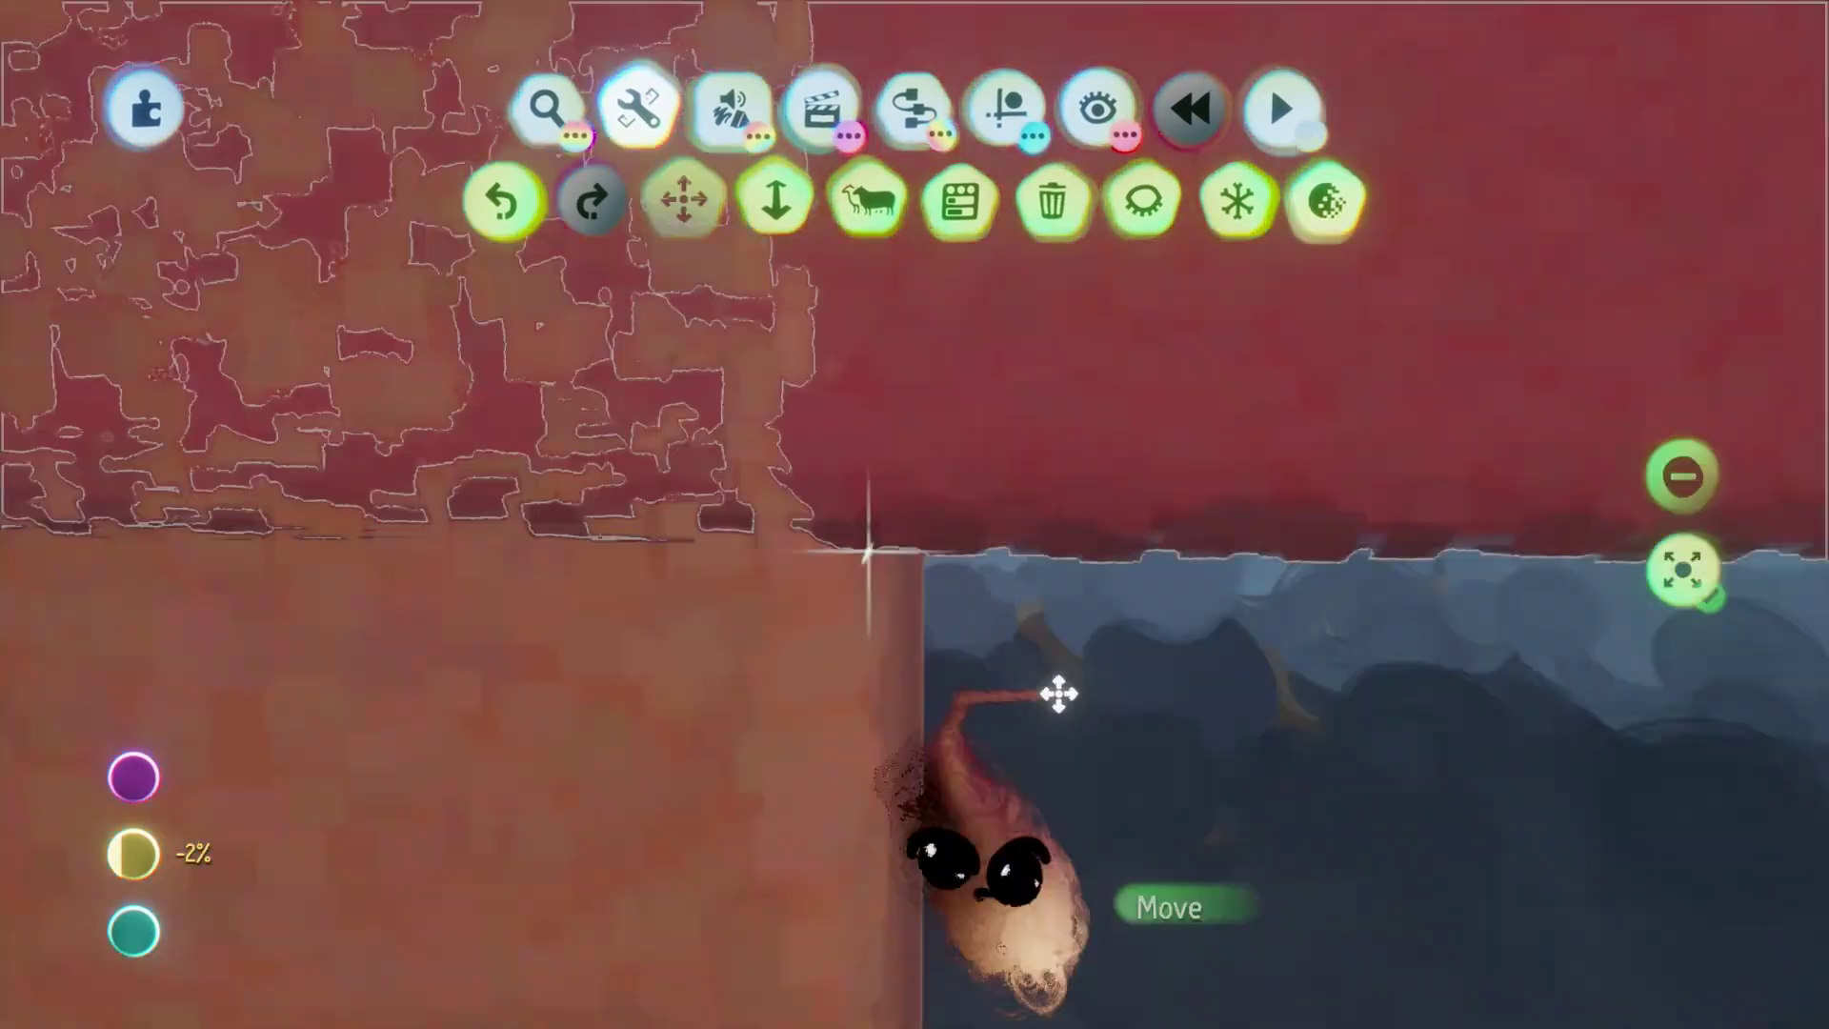
pyautogui.moveTo(1057, 694)
pyautogui.mouseDown()
pyautogui.moveTo(1334, 992)
pyautogui.moveTo(1317, 1002)
pyautogui.moveTo(1373, 880)
pyautogui.mouseUp()
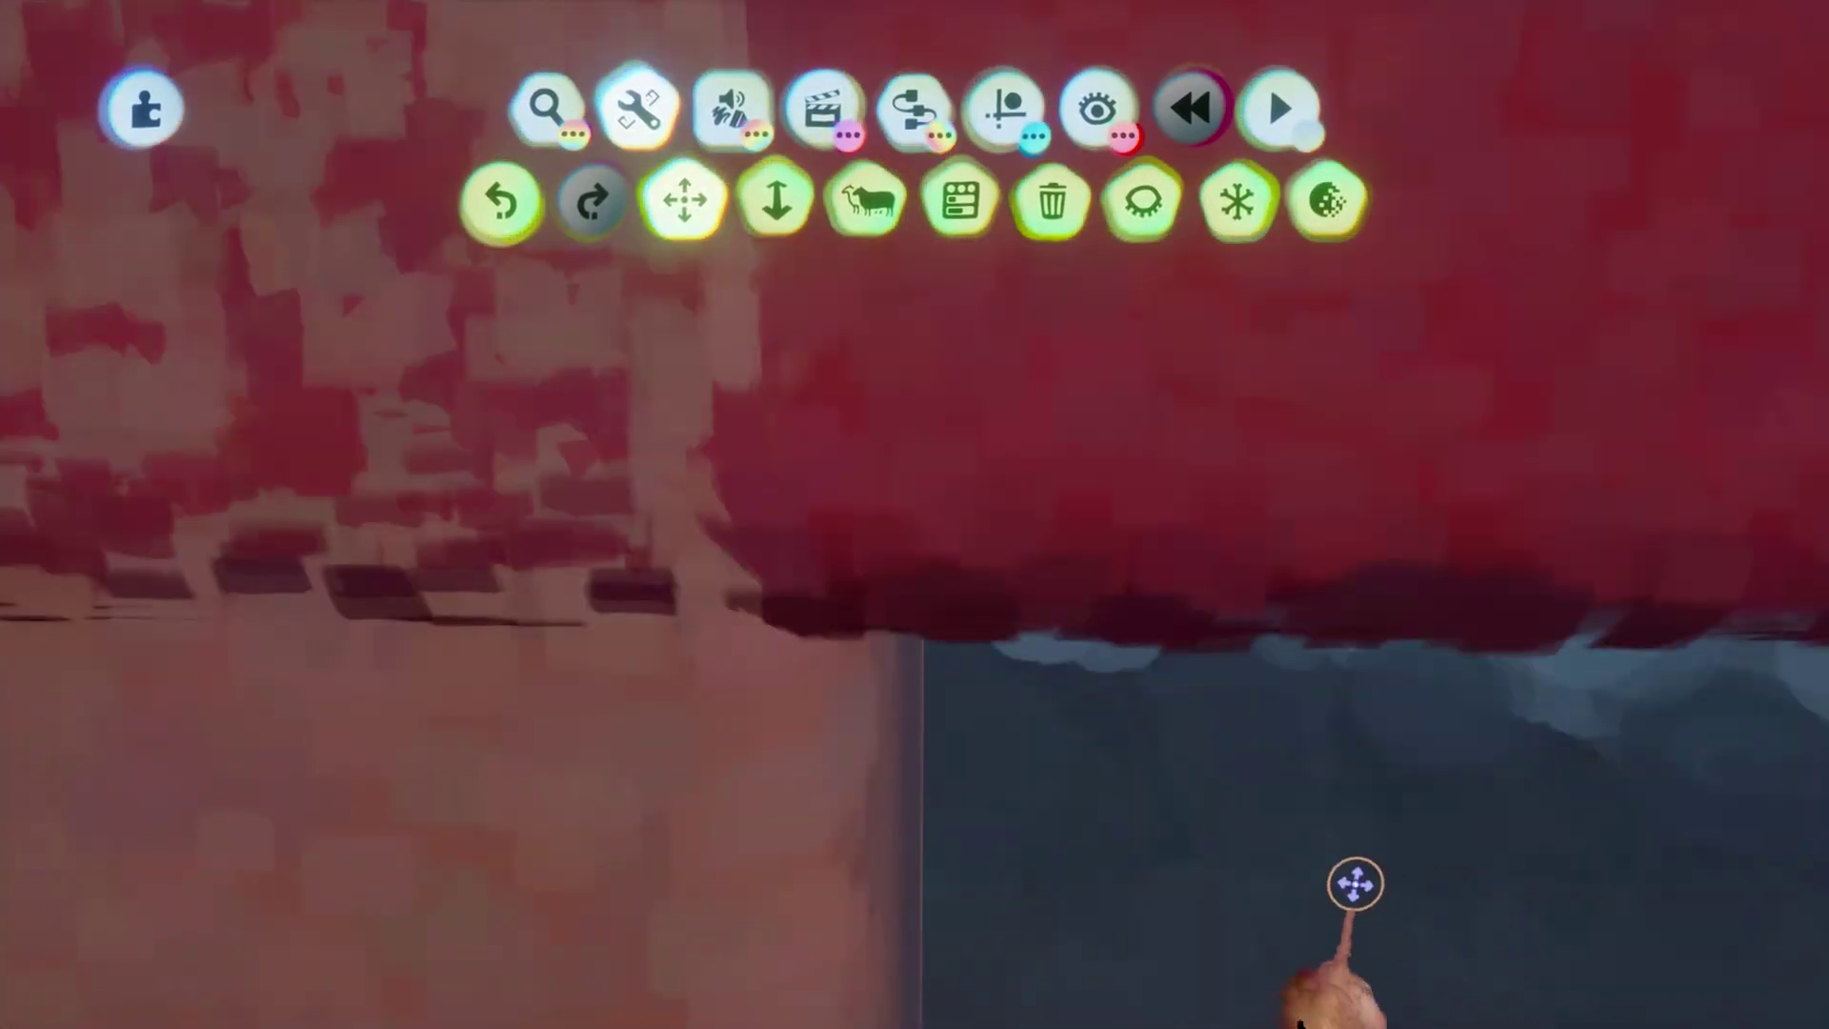
# Reduce the red cube's sculpture detail further and compare its surface flecks with those of the pink cube.
pyautogui.click(1329, 200)
pyautogui.moveTo(1372, 381); pyautogui.dragTo(1021, 253)
pyautogui.click(685, 200)
pyautogui.moveTo(146, 855)
pyautogui.scroll(-3, 1000, 829)
pyautogui.scroll(-3, 1113, 848)
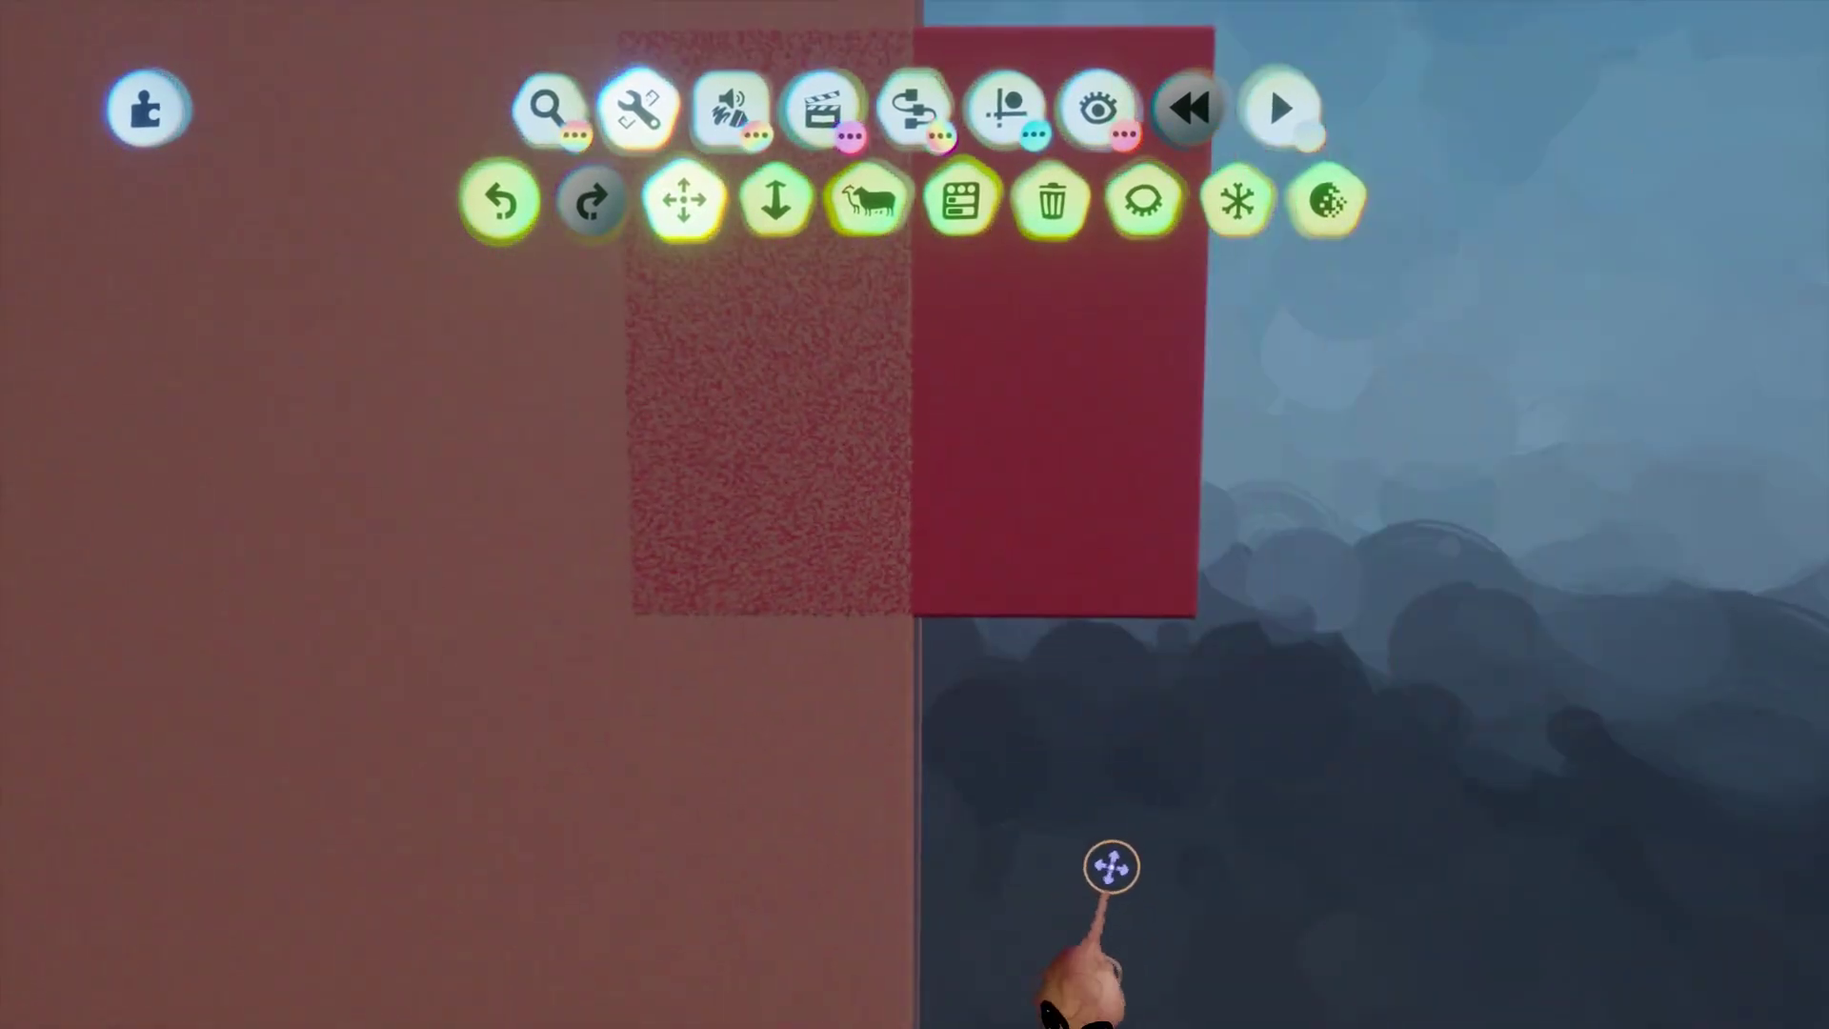
pyautogui.moveTo(1111, 866)
pyautogui.mouseDown(button='middle')
pyautogui.moveTo(1082, 905)
pyautogui.moveTo(1228, 498)
pyautogui.mouseUp(button='middle')
pyautogui.scroll(5, 1228, 882)
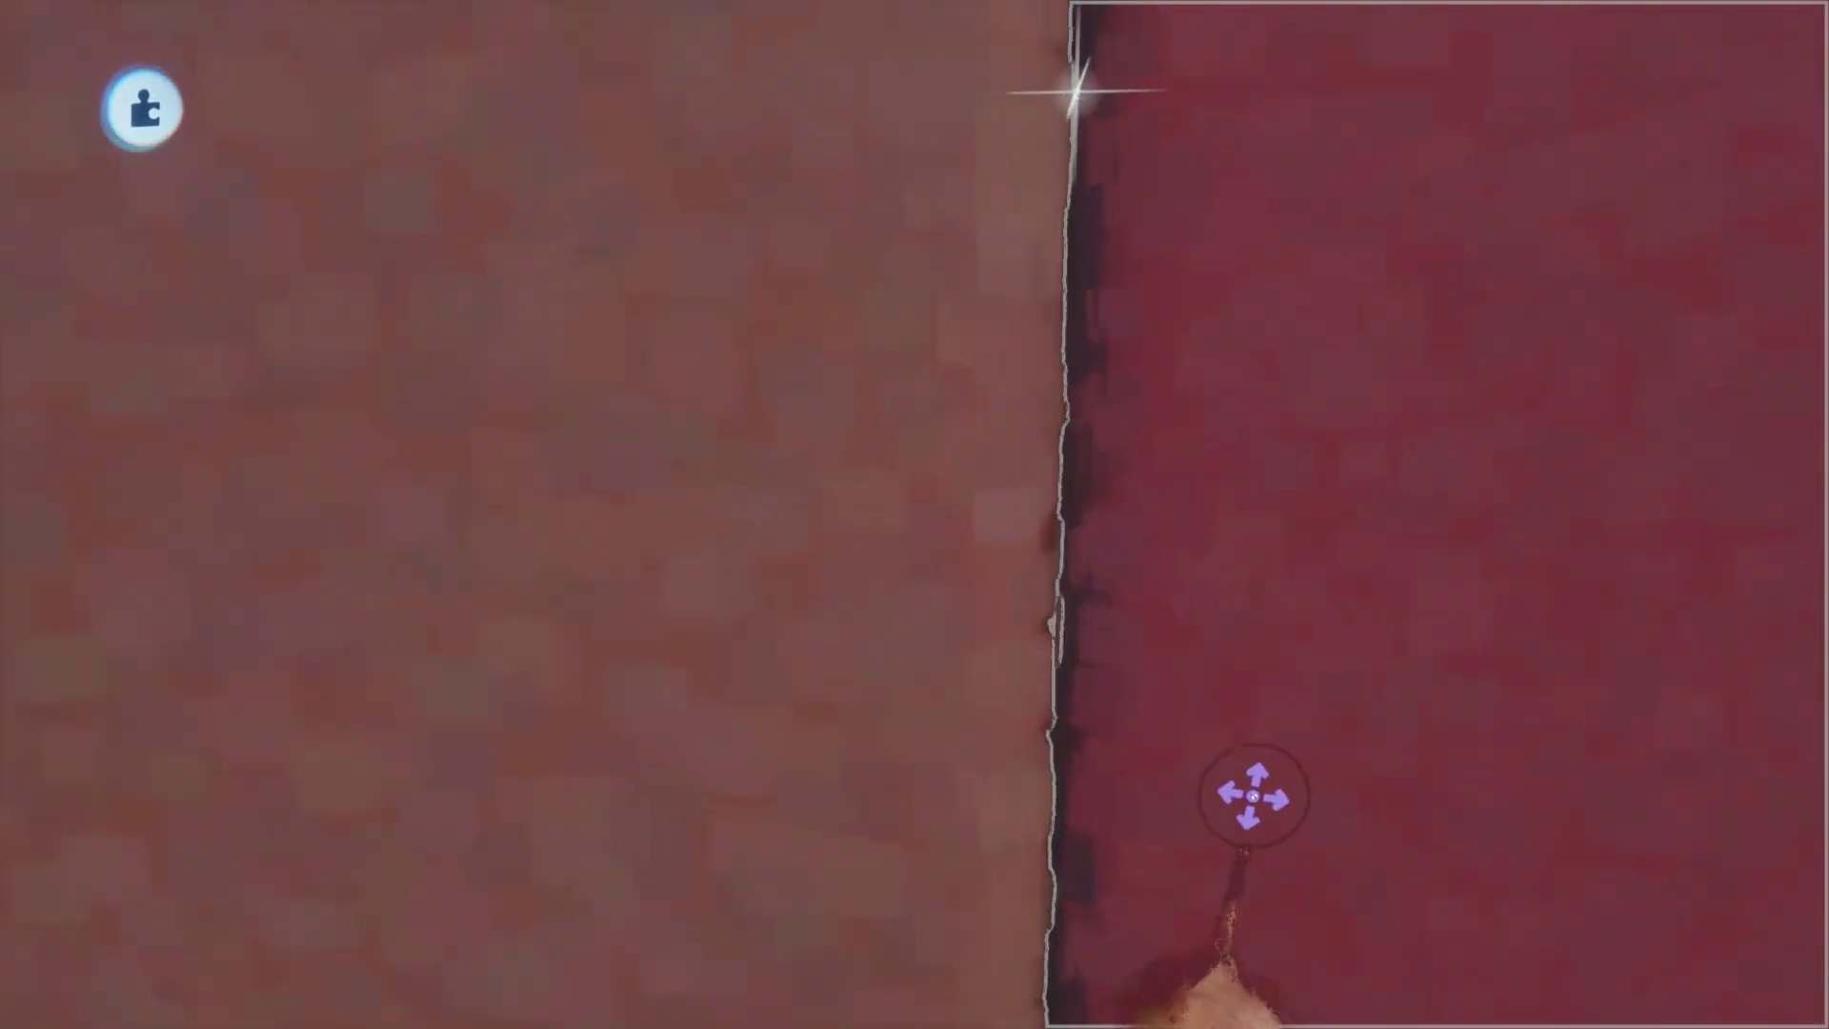
# Undo the last two sculpture detail changes and compare the red and pink surfaces again where they meet.
pyautogui.scroll(-5, 1239, 786)
pyautogui.hotkey('ctrl', 'z')
pyautogui.hotkey('ctrl', 'z')
pyautogui.scroll(5, 1223, 771)
pyautogui.scroll(3, 1260, 899)
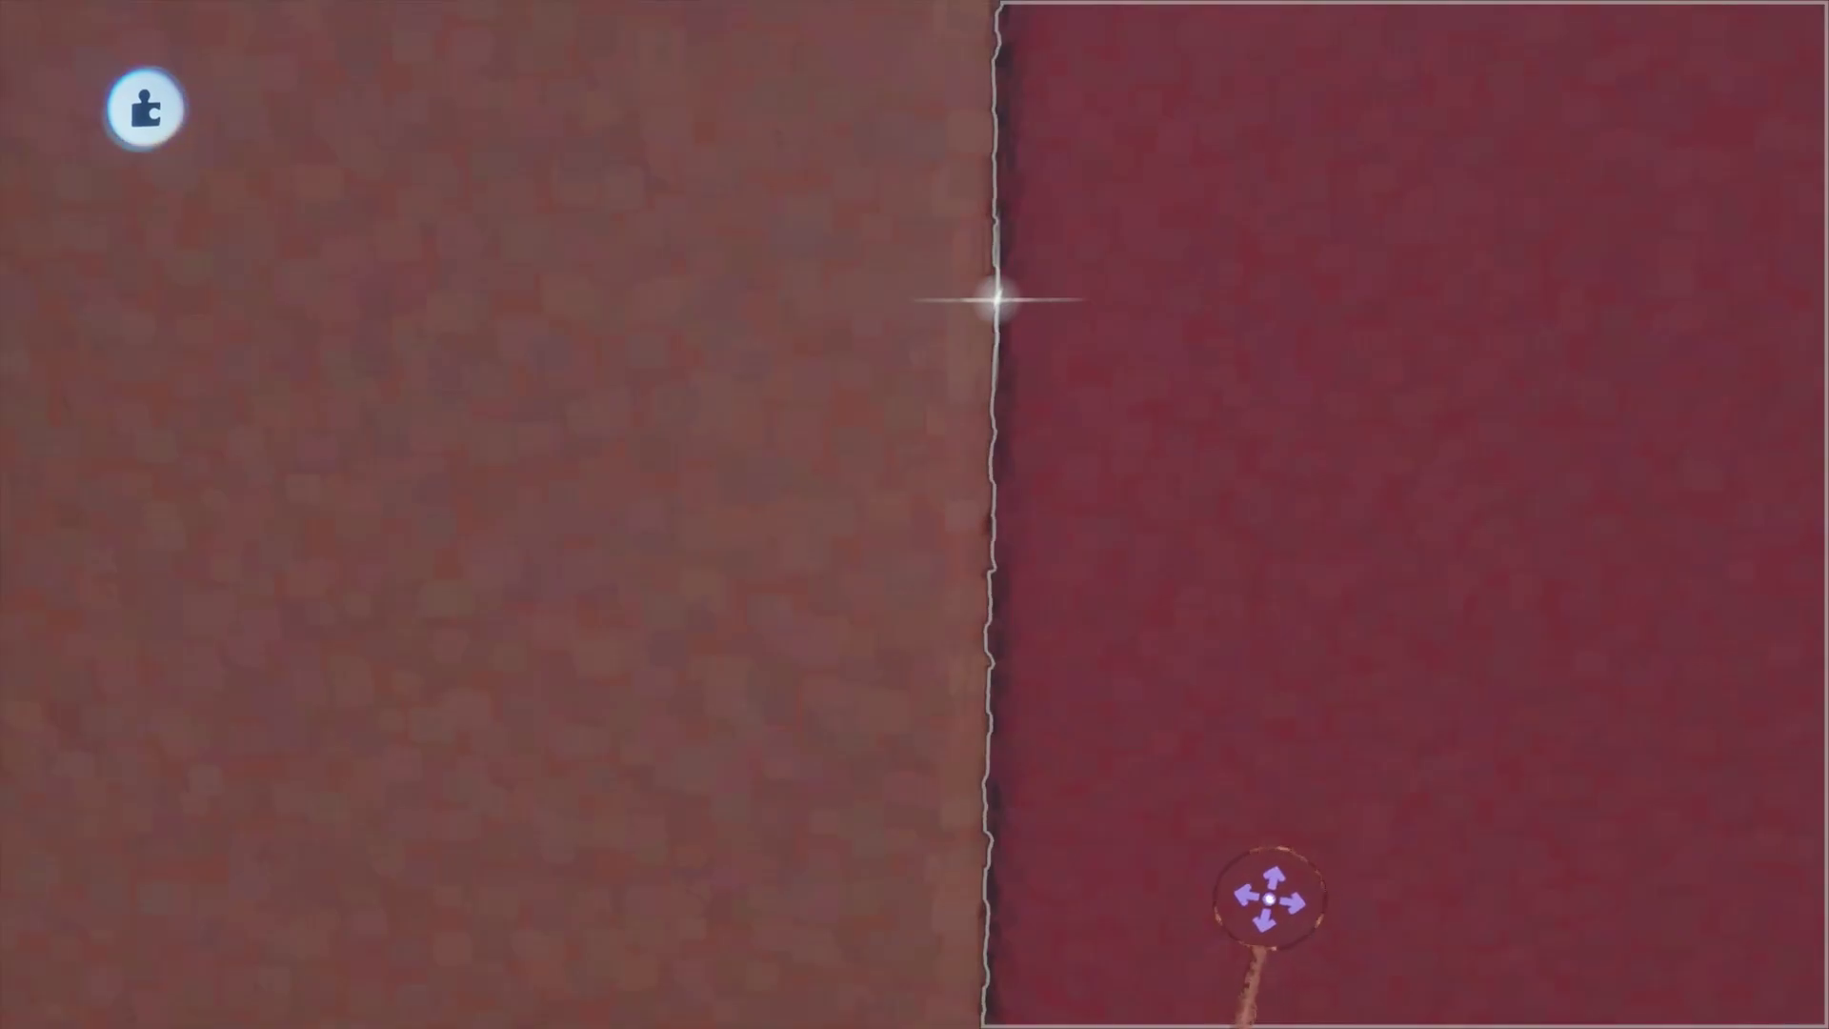
# Check the graphics memory with the large pink cube deleted, and undo its deletion.
pyautogui.scroll(-5, 1270, 899)
pyautogui.moveTo(148, 878)
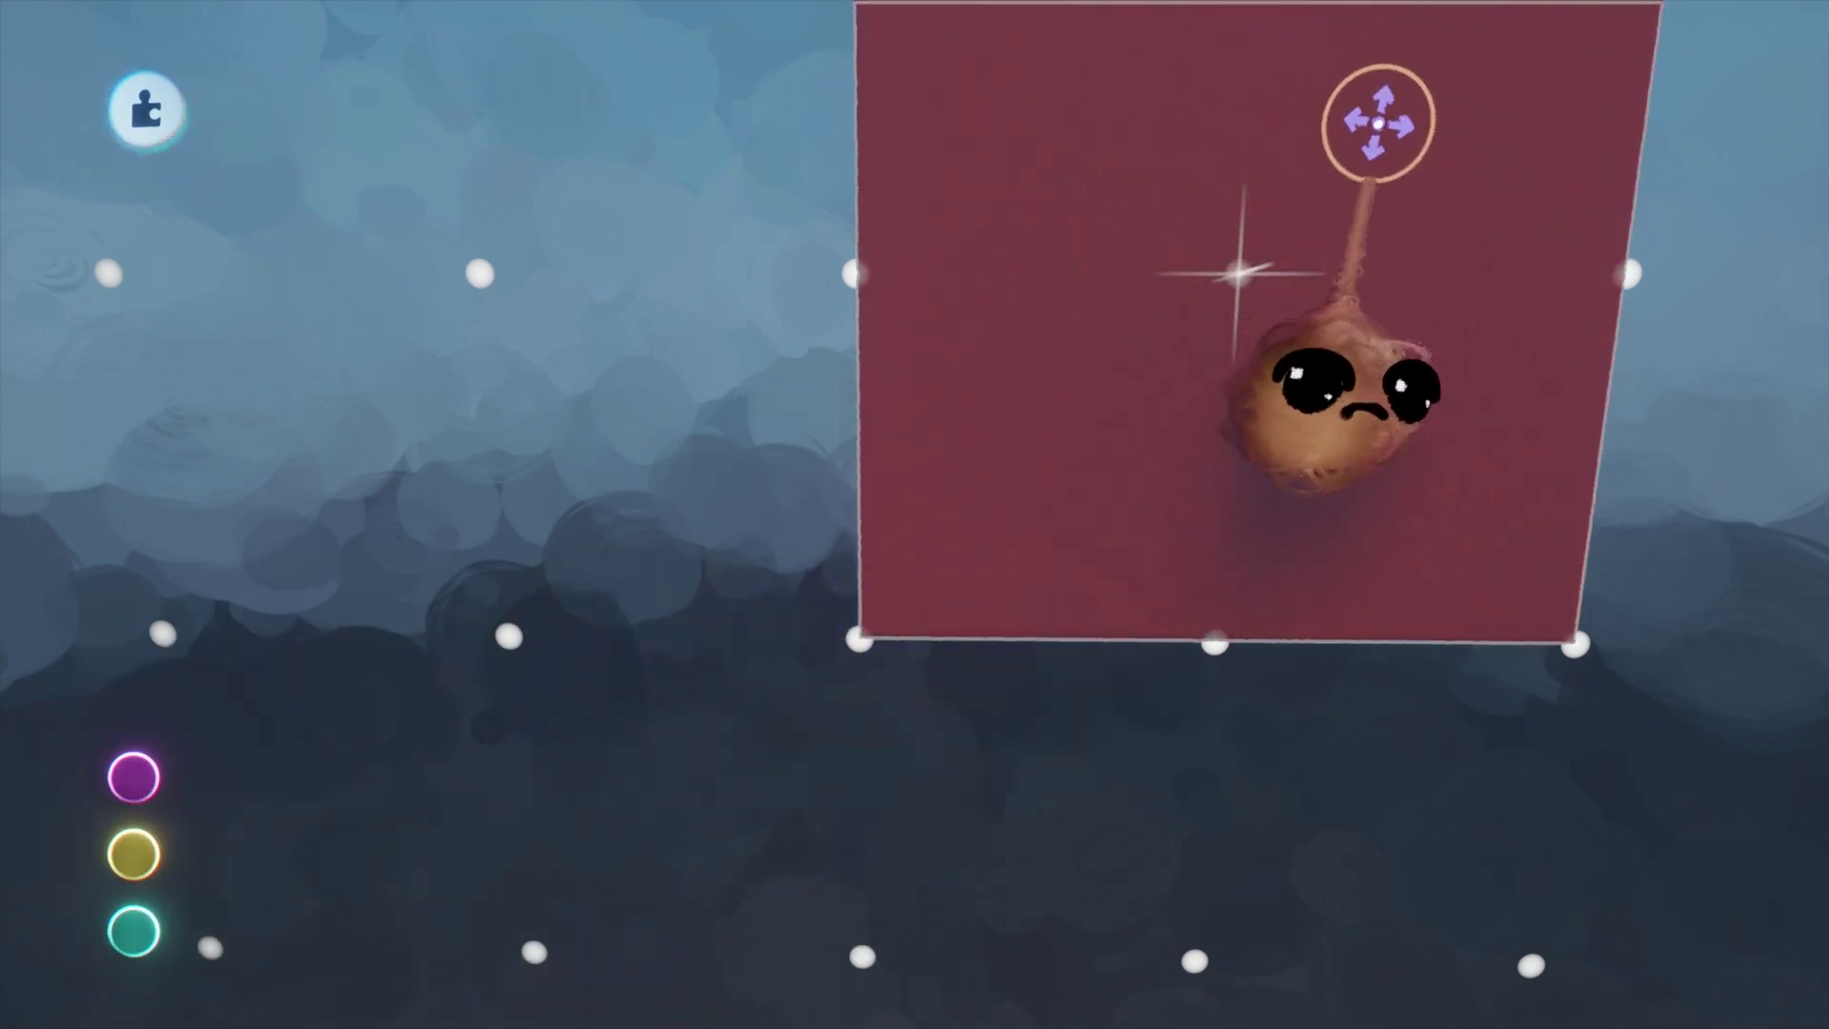
pyautogui.hotkey('ctrl', 'z')
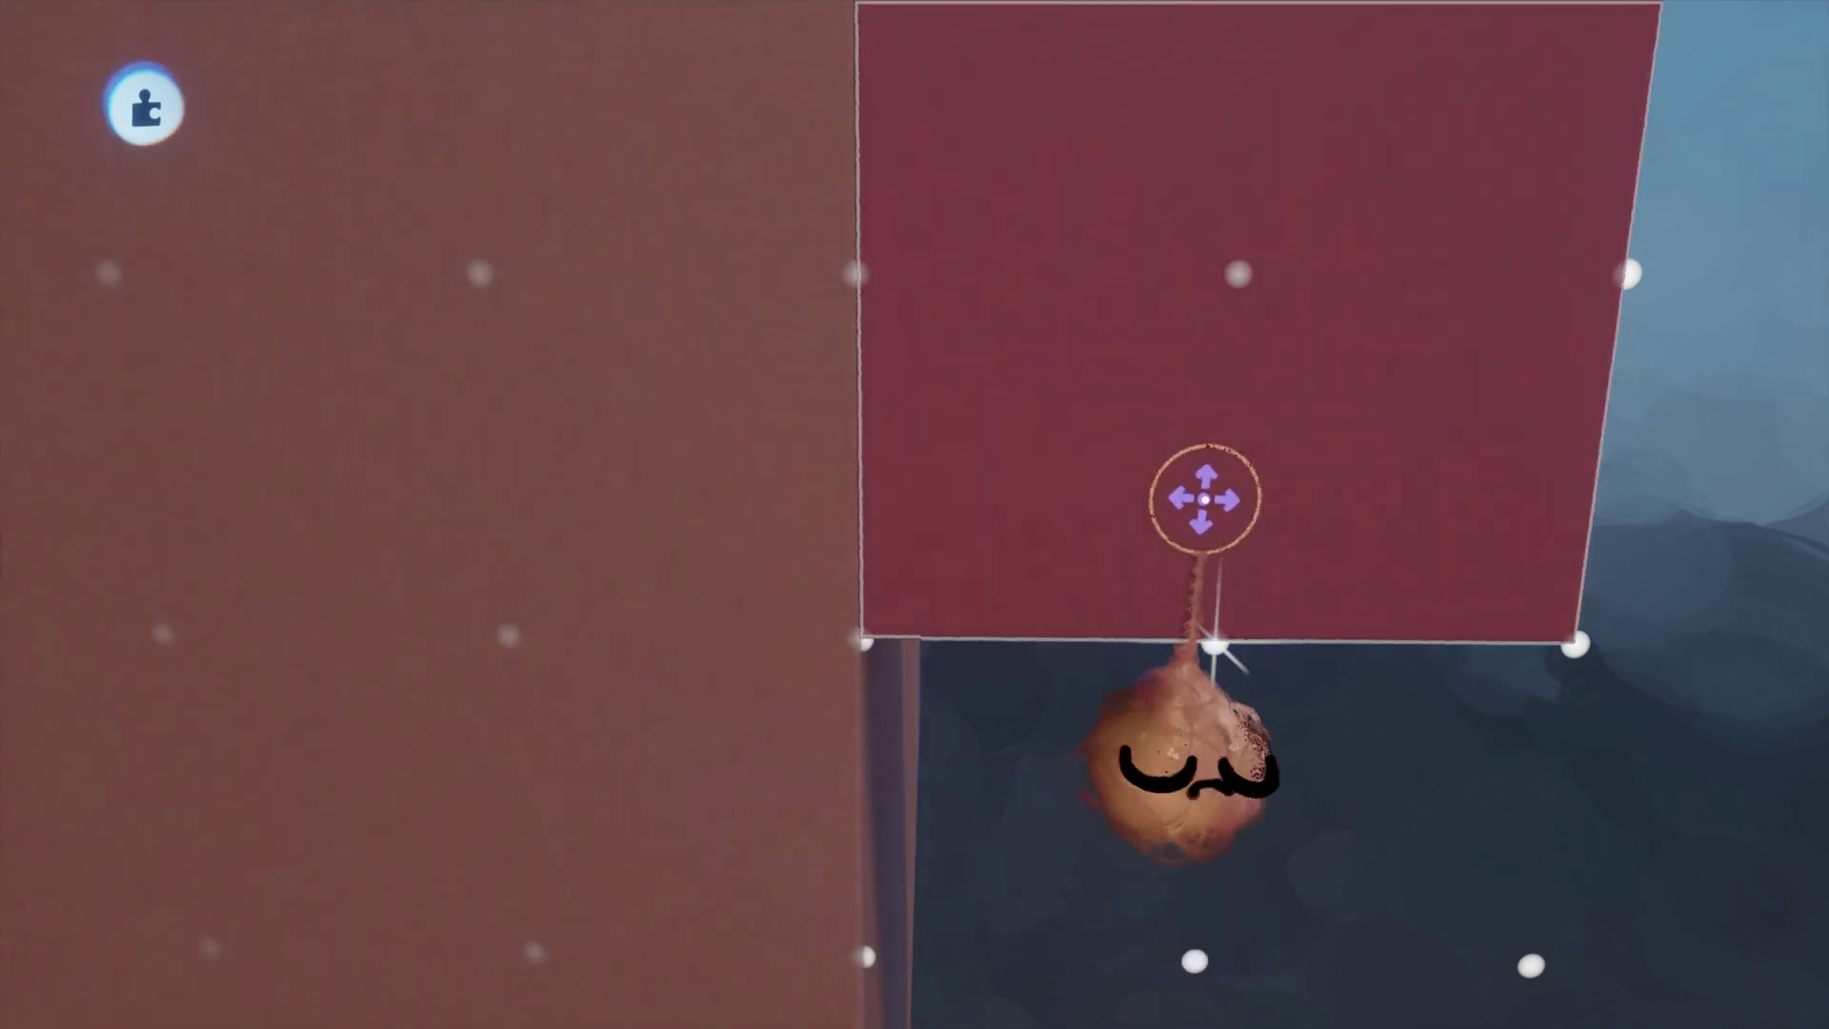
# Examine the large pink cube and small red cube from several angles and distances, comparing their size and surface texture.
pyautogui.scroll(-5, 1207, 564)
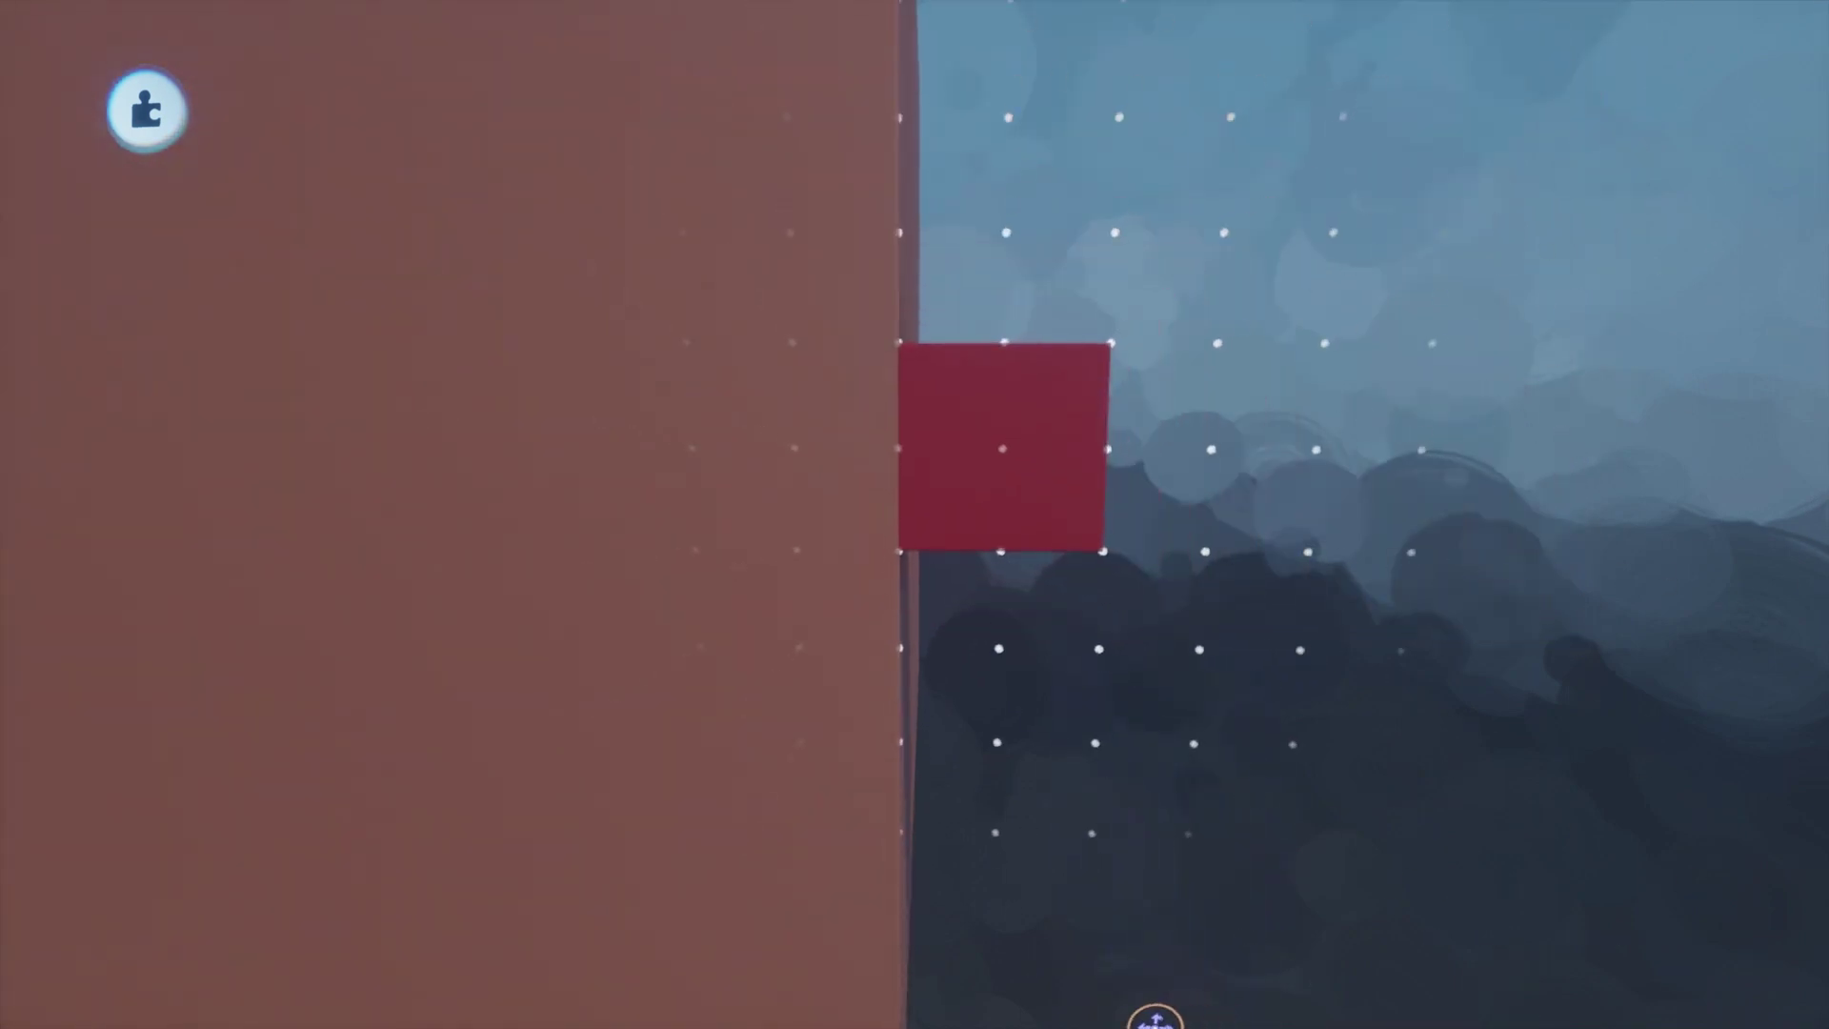
pyautogui.scroll(-3, 1030, 989)
pyautogui.moveTo(1038, 905); pyautogui.dragTo(1038, 988, button='middle')
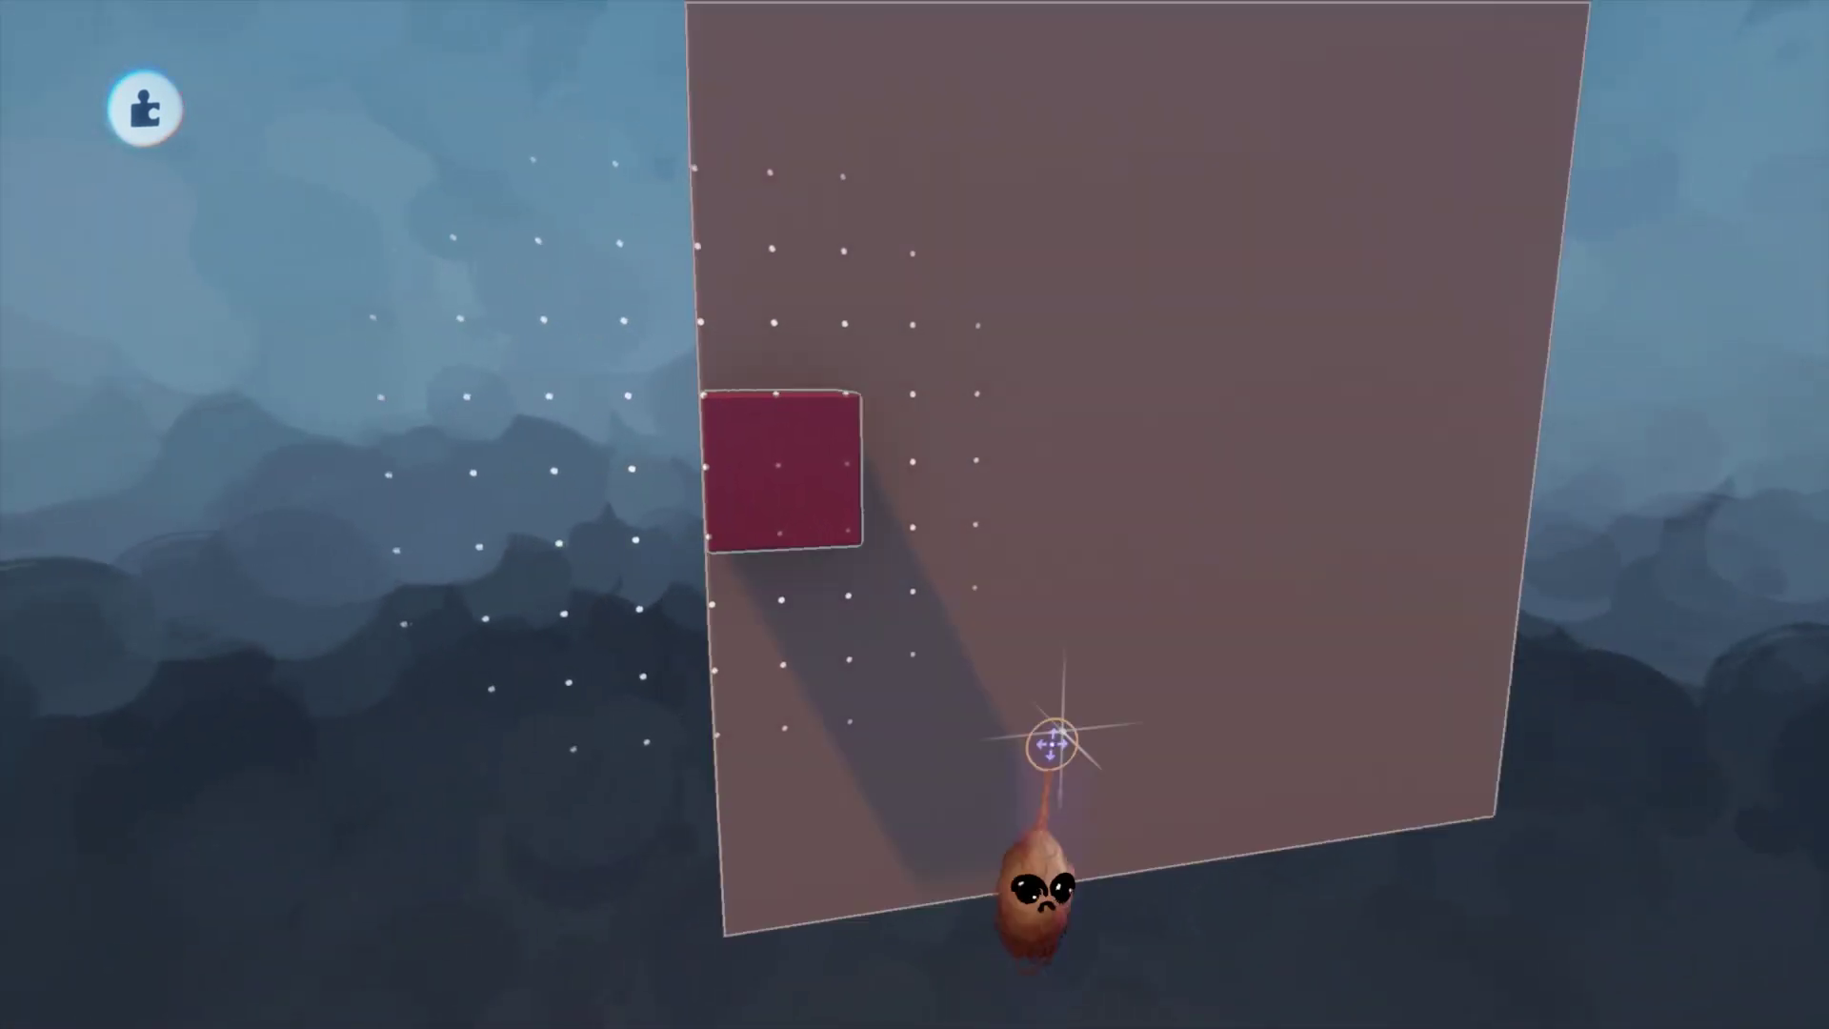
pyautogui.moveTo(1220, 660); pyautogui.dragTo(1163, 854, button='middle')
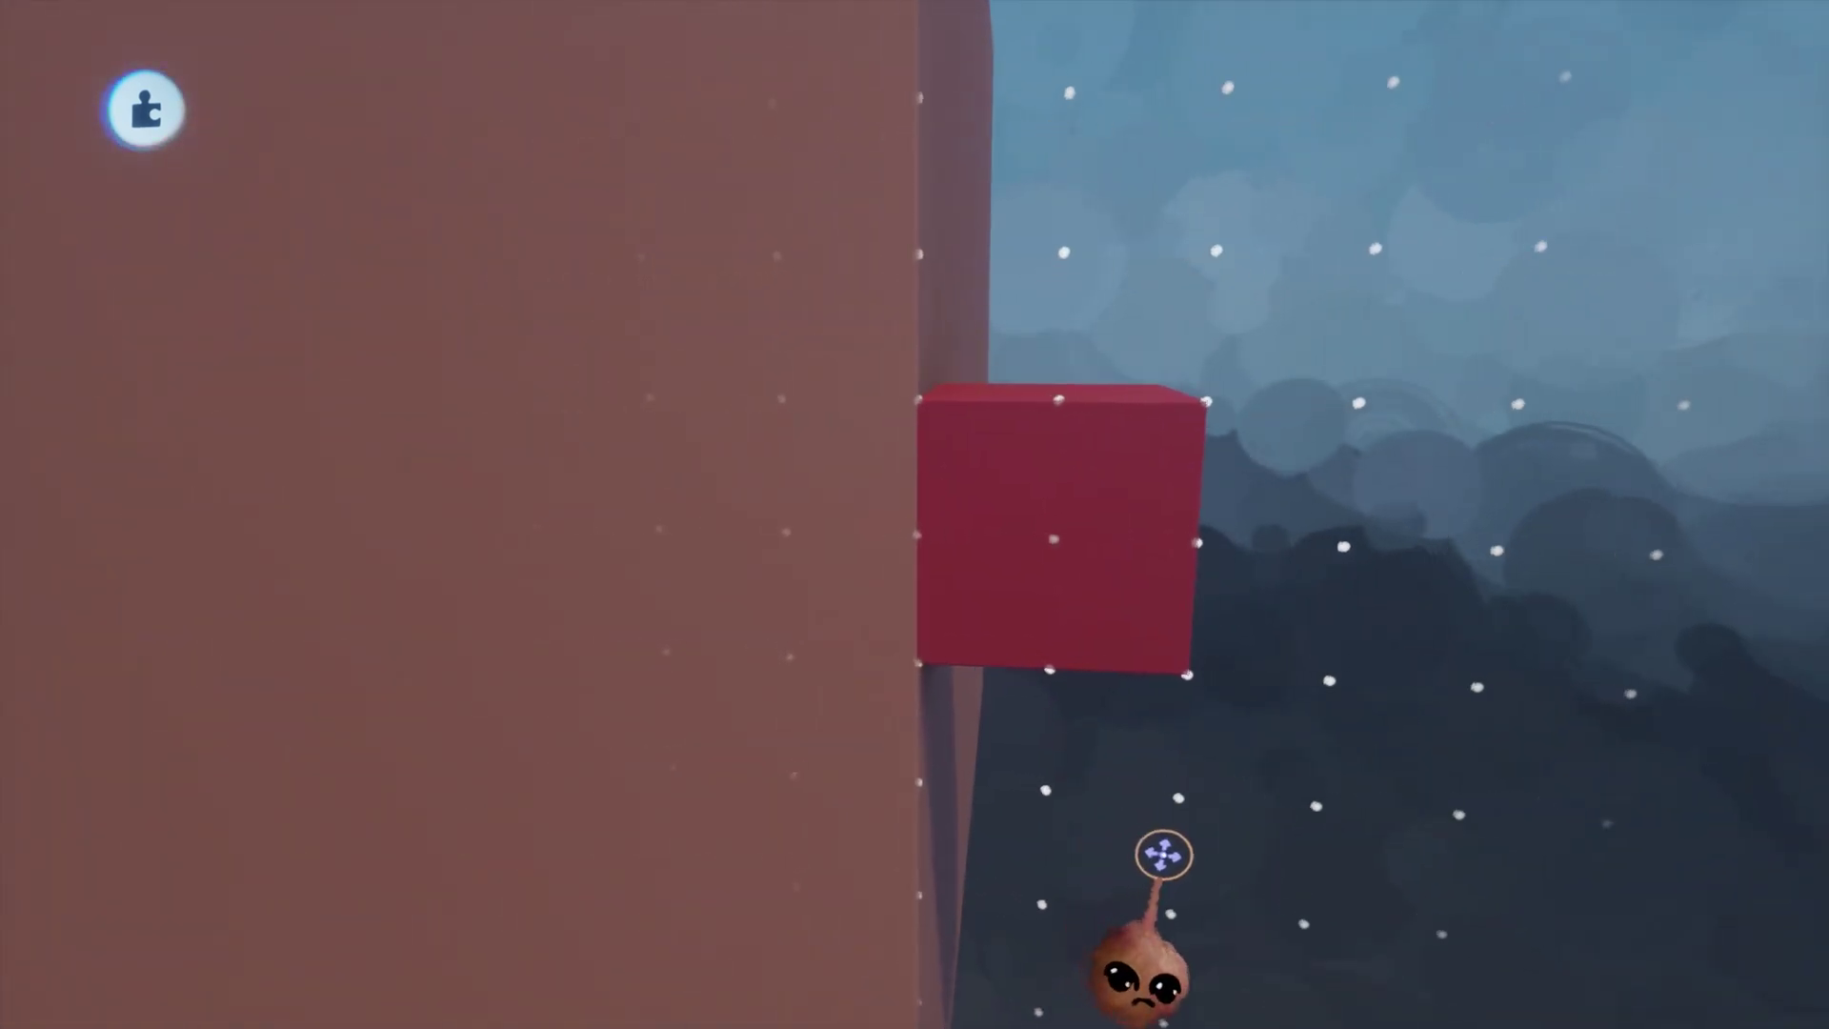
pyautogui.scroll(8, 1143, 831)
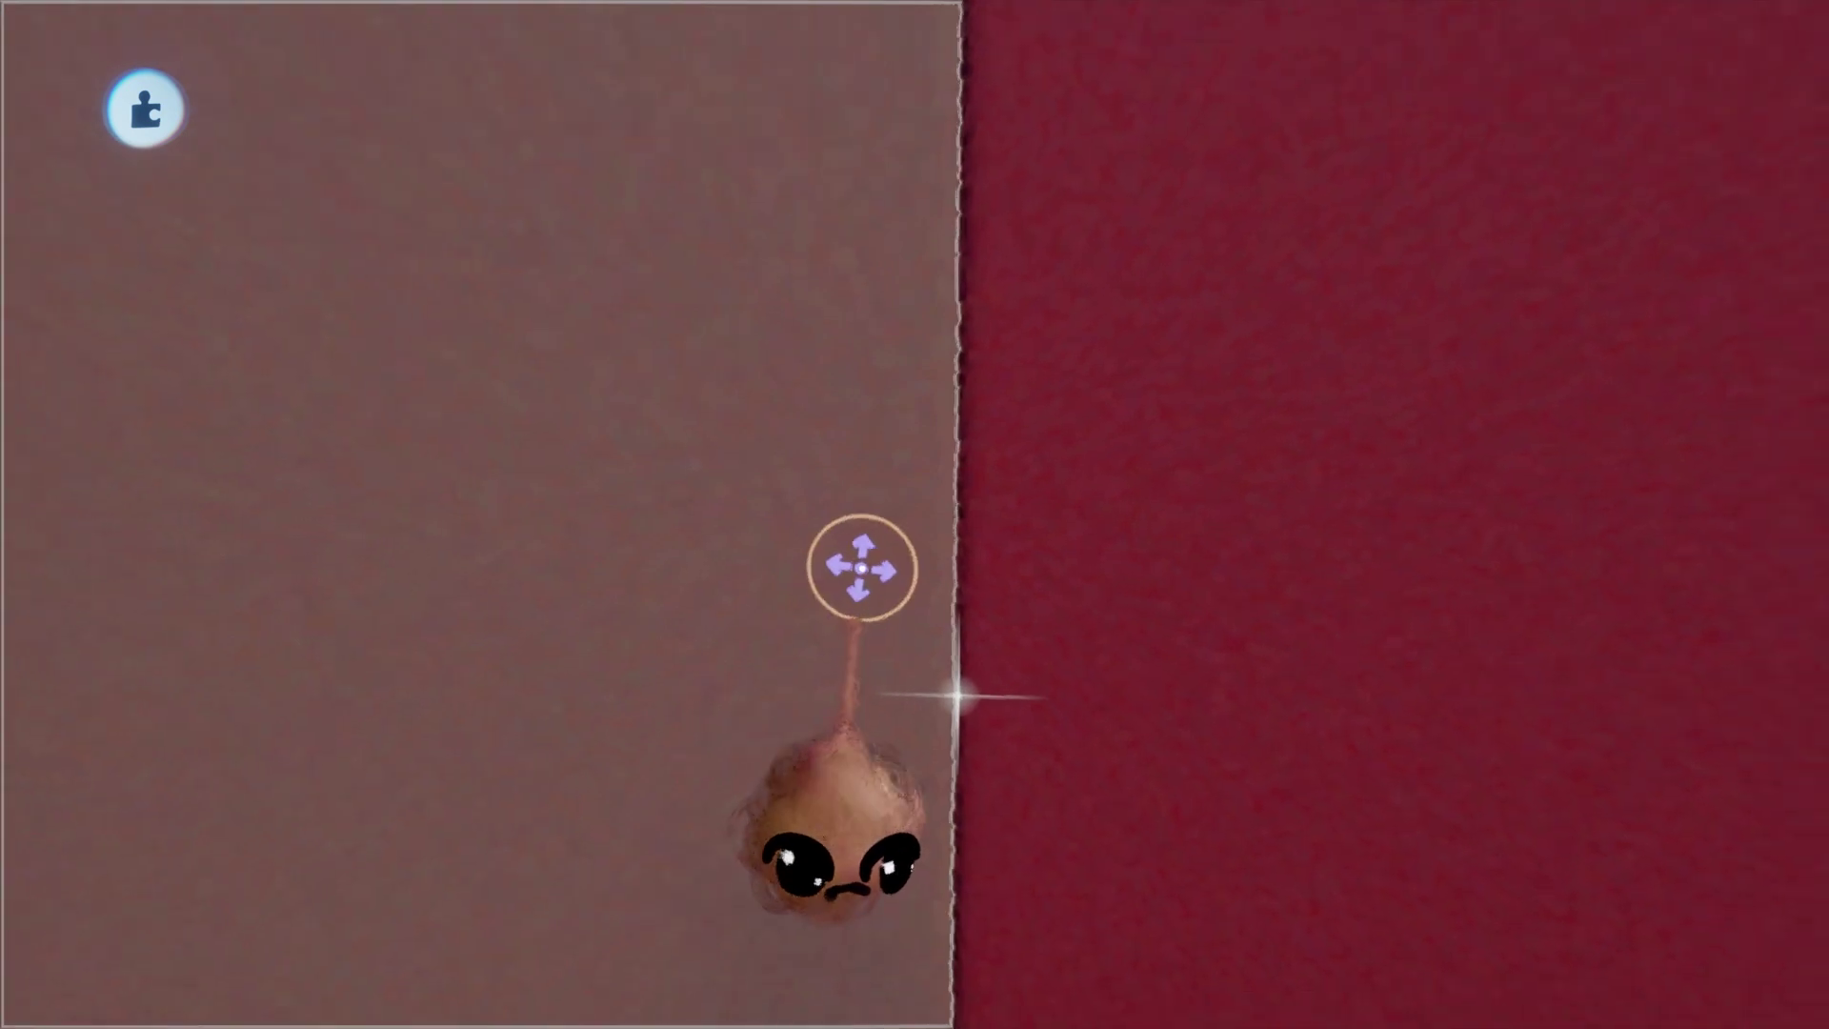
pyautogui.scroll(-5, 862, 564)
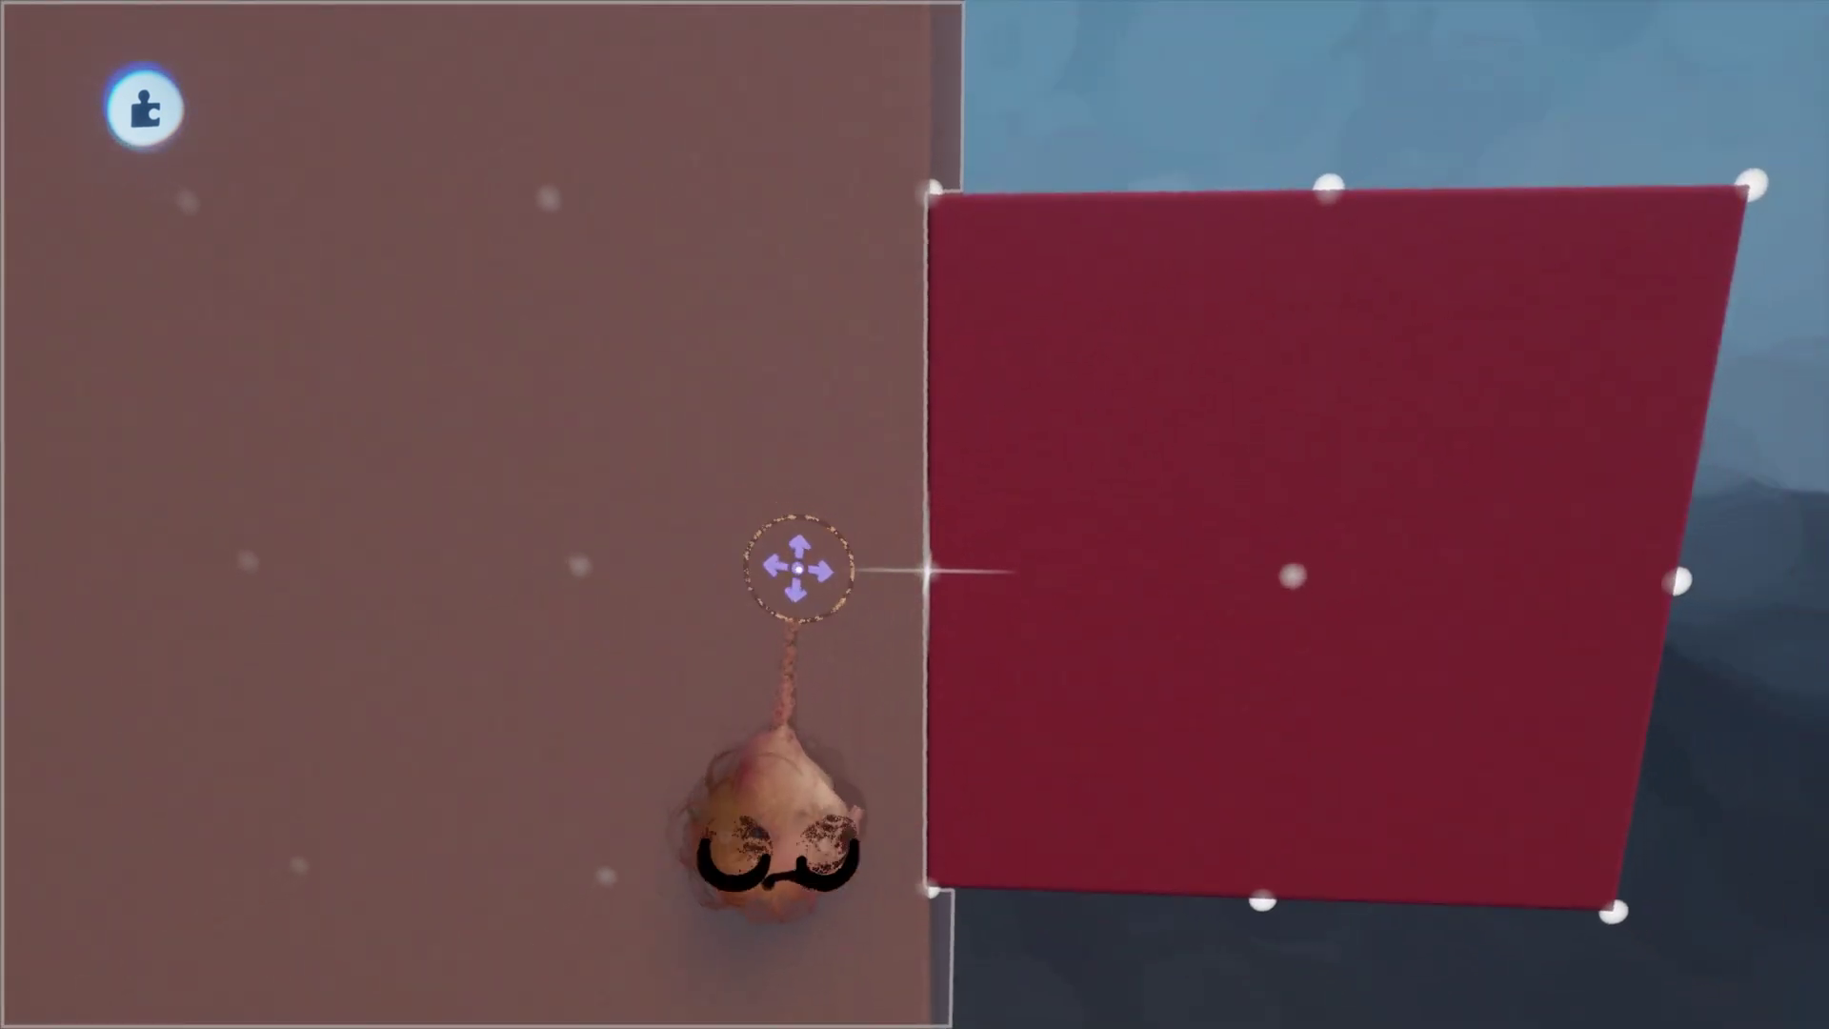
pyautogui.scroll(-8, 819, 576)
pyautogui.moveTo(808, 576); pyautogui.dragTo(751, 514, button='middle')
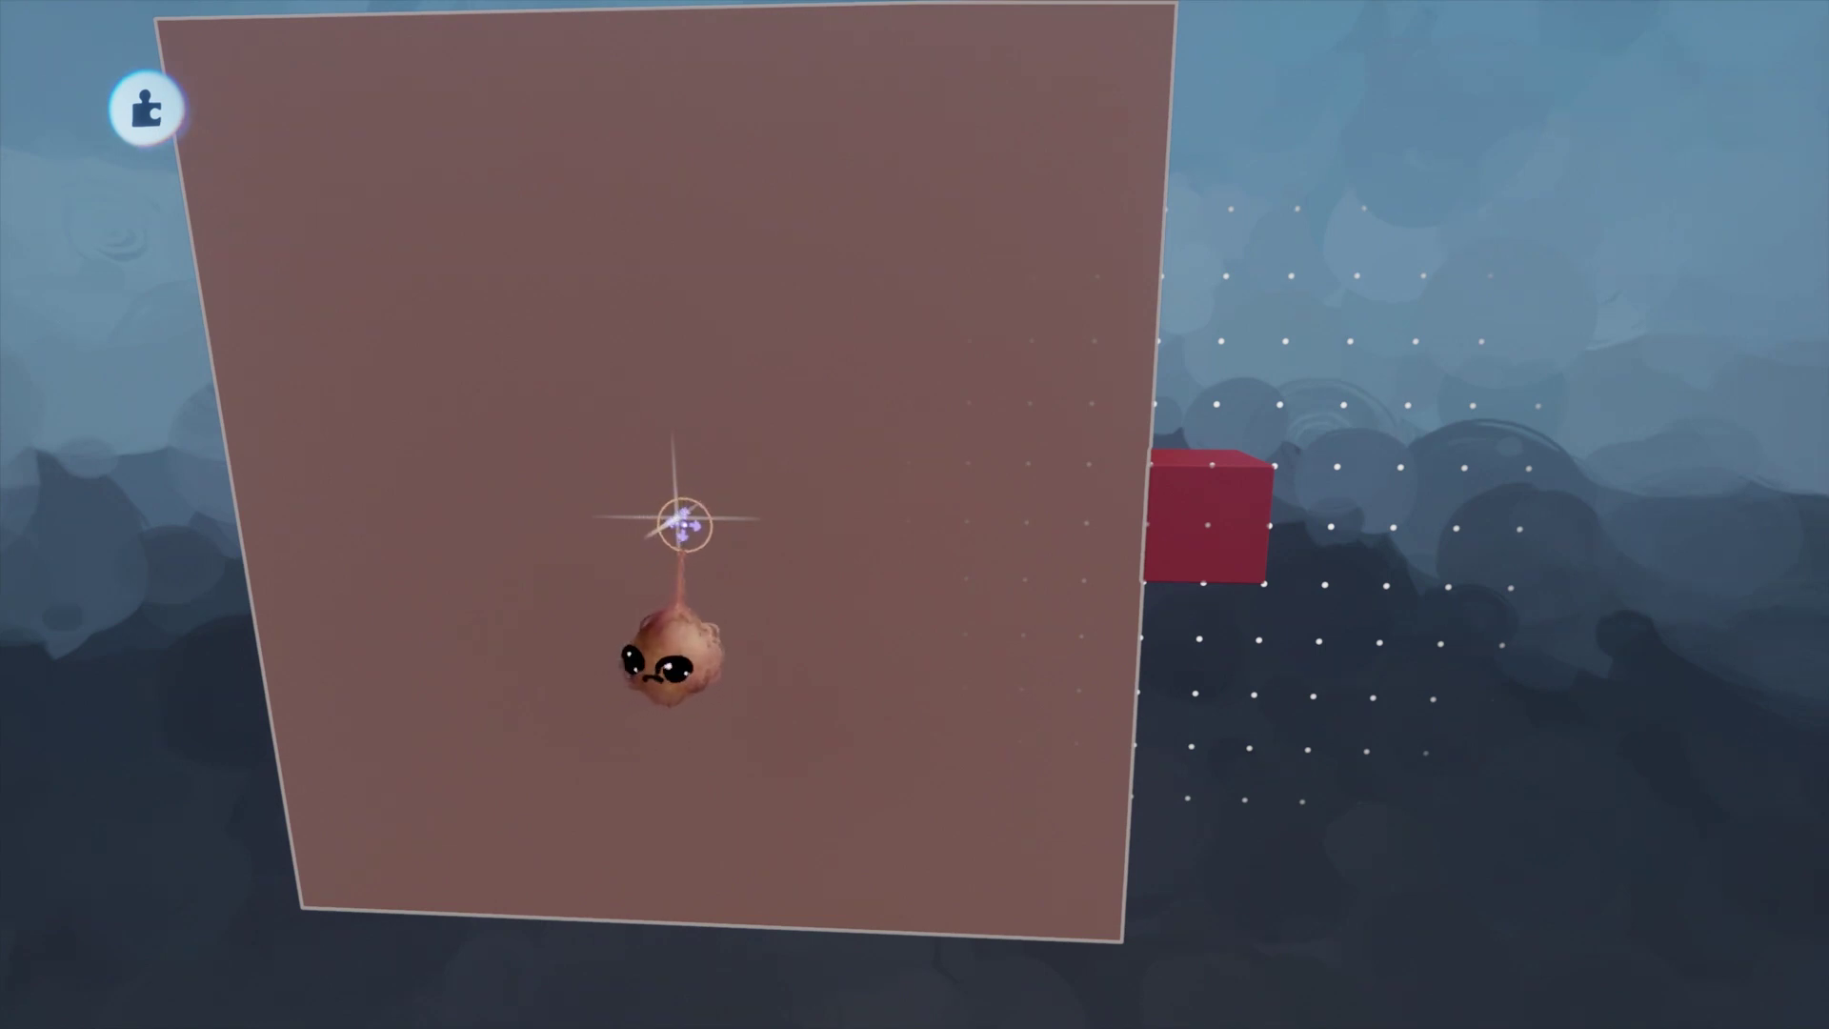